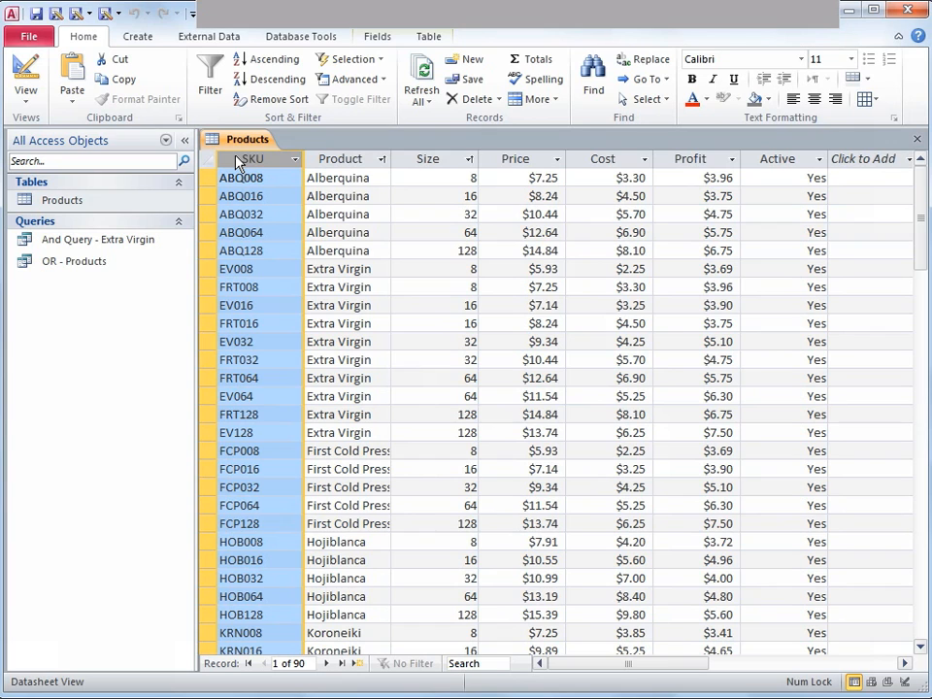
left_click(435, 159)
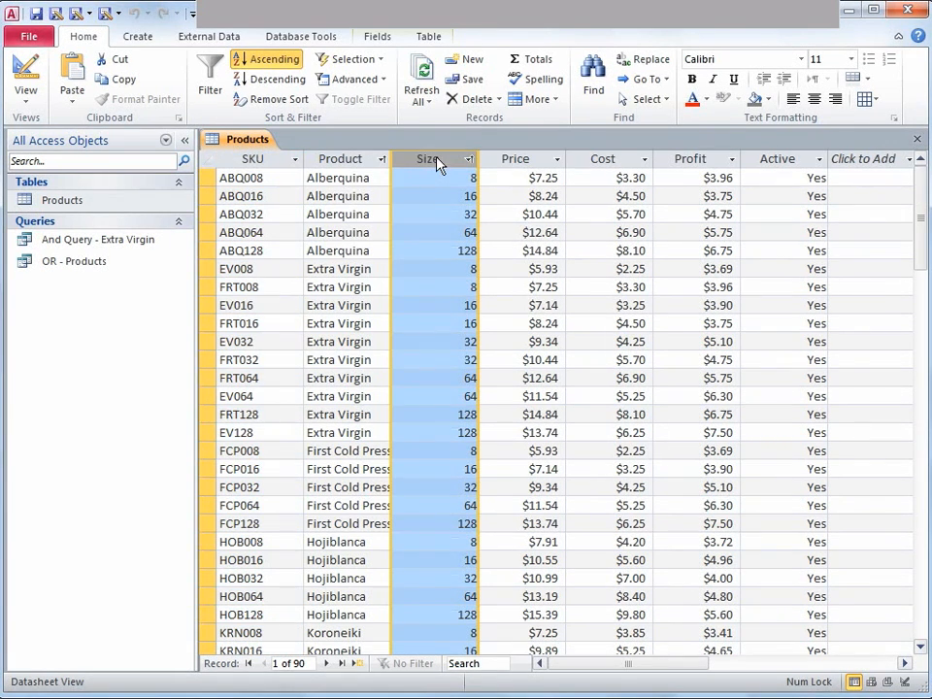
left_click(524, 156)
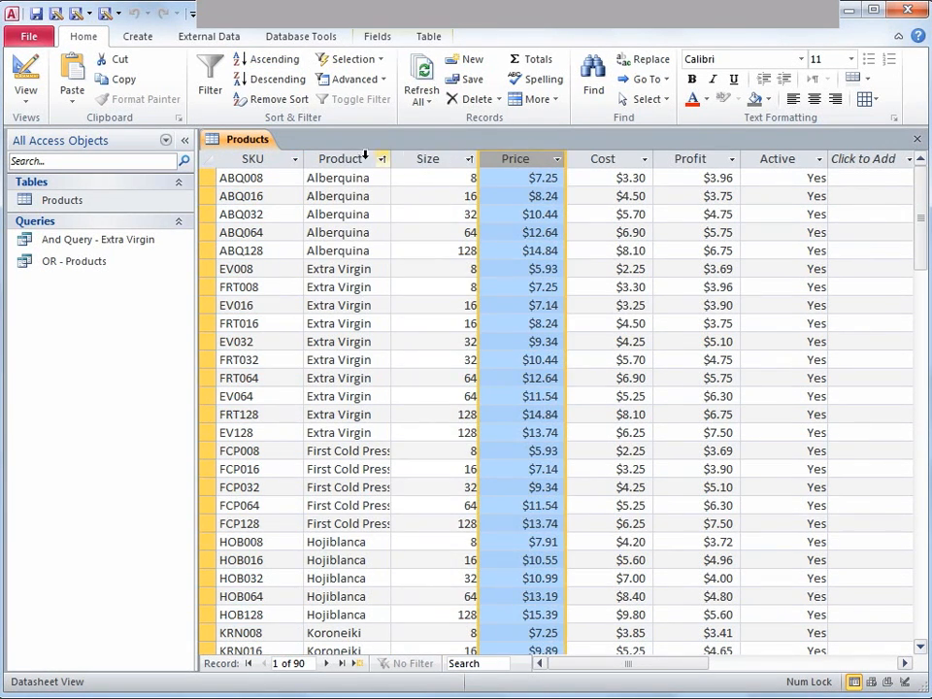
left_click(281, 157)
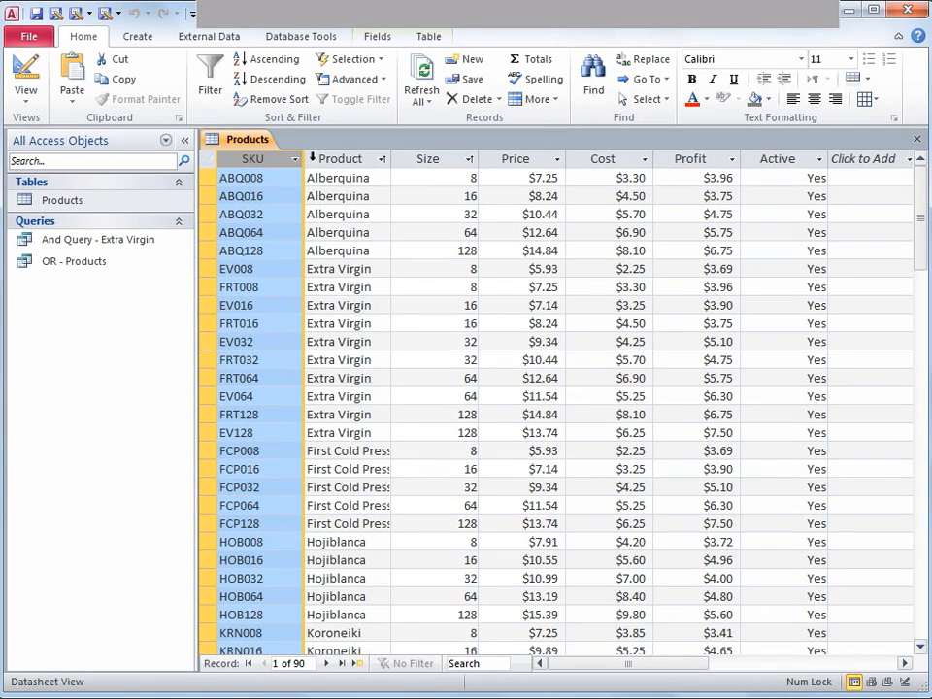
Filter the Product column of the Products table to show only Extra Virgin and First Cold Press
left_click(321, 155)
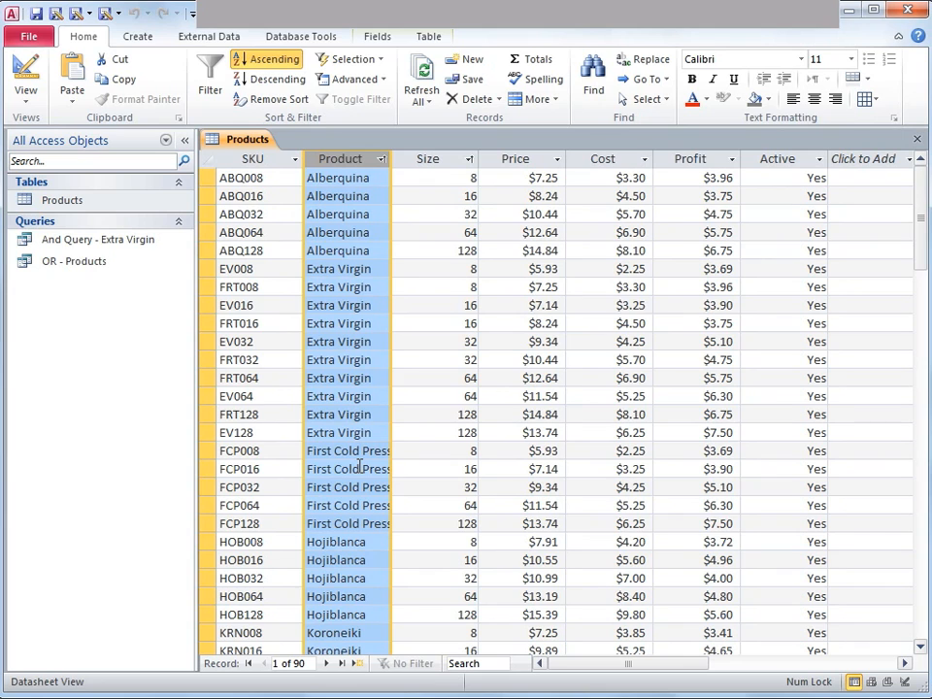
left_click(381, 159)
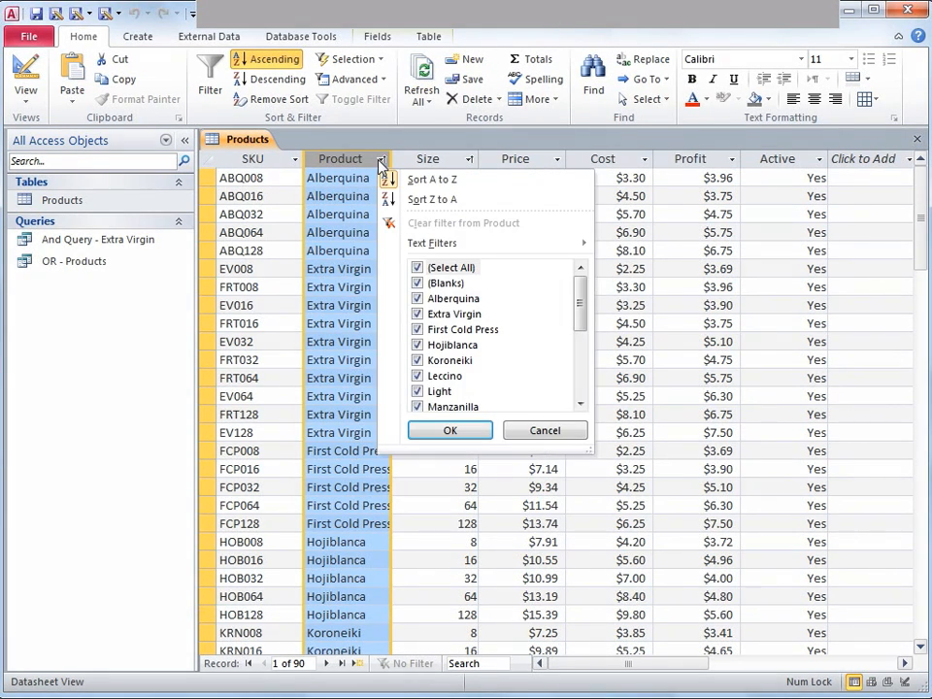
left_click(417, 269)
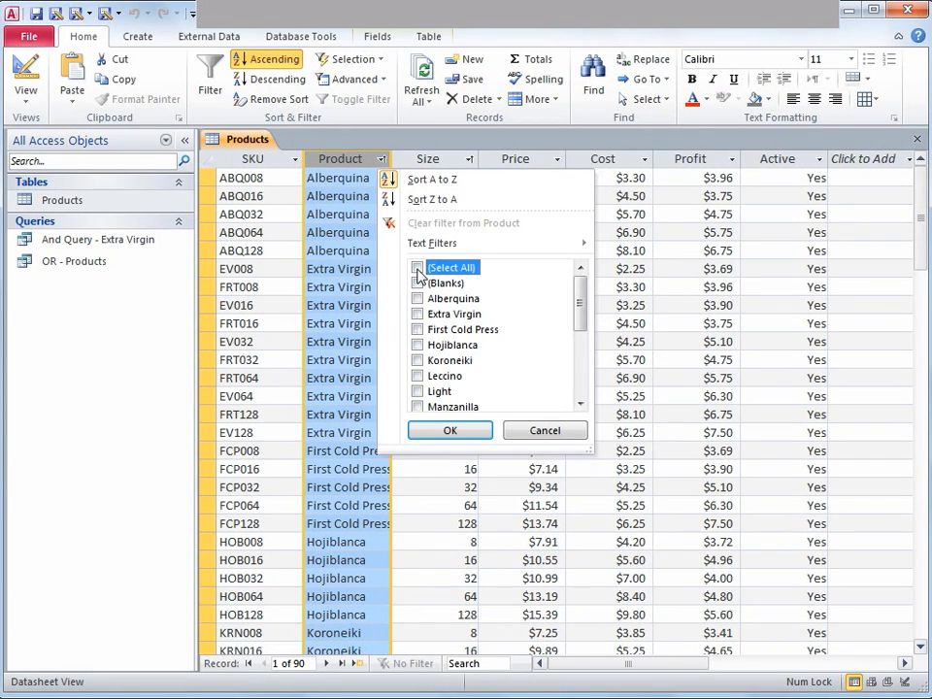
left_click(418, 314)
left_click(418, 331)
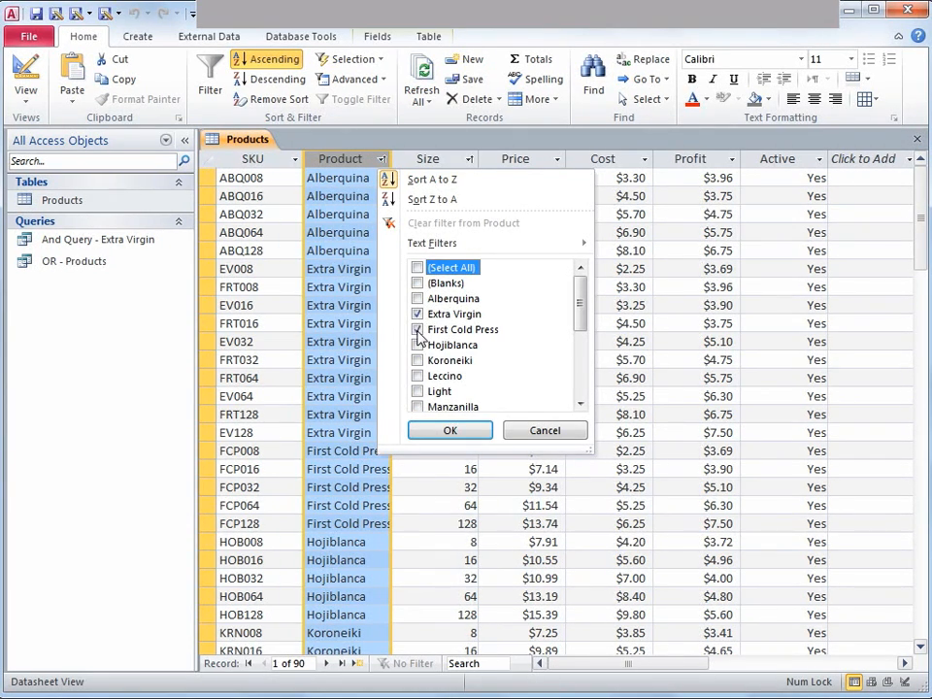
left_click(430, 430)
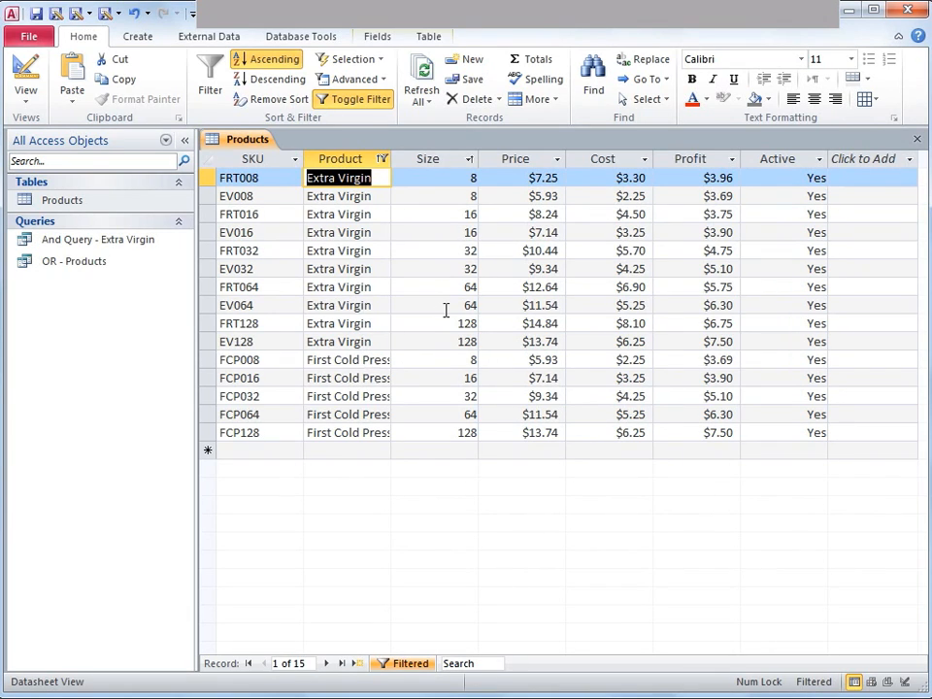
Add a number filter on the Size column for values greater than or equal to 8
left_click(469, 161)
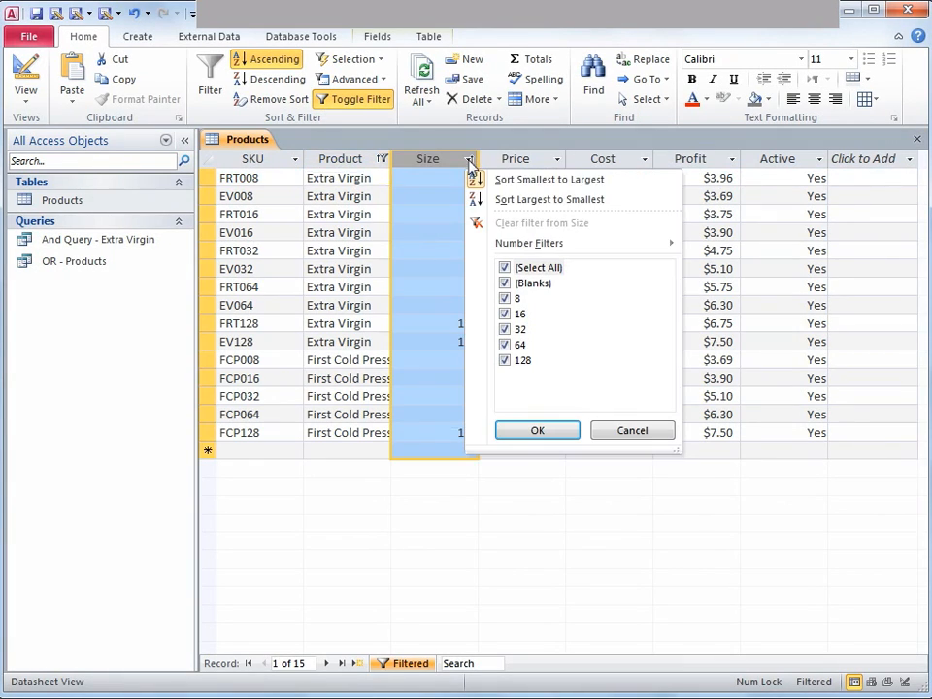
mouse_move(548, 249)
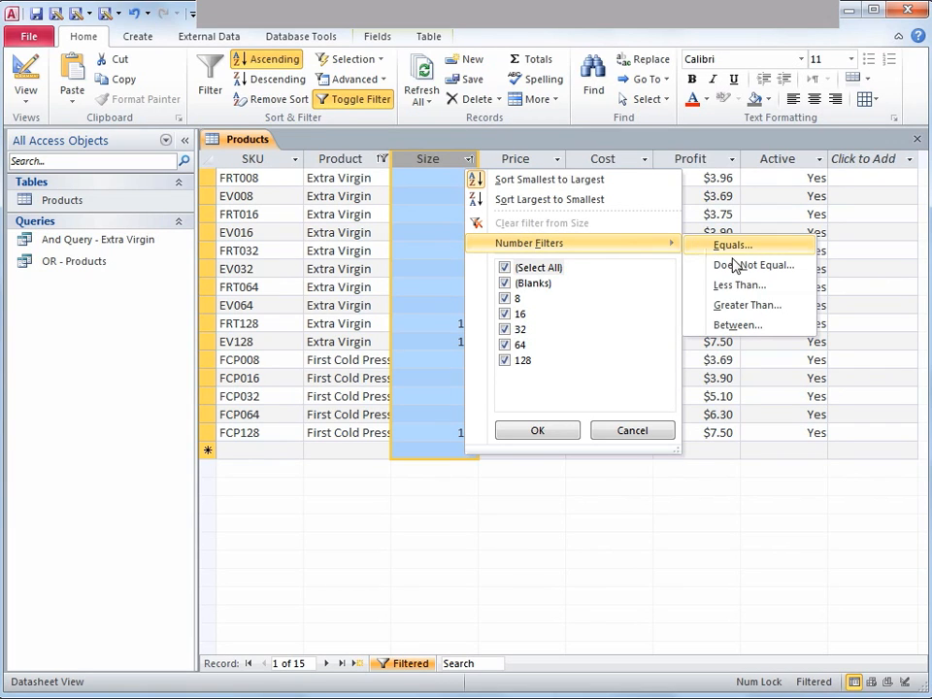
left_click(751, 307)
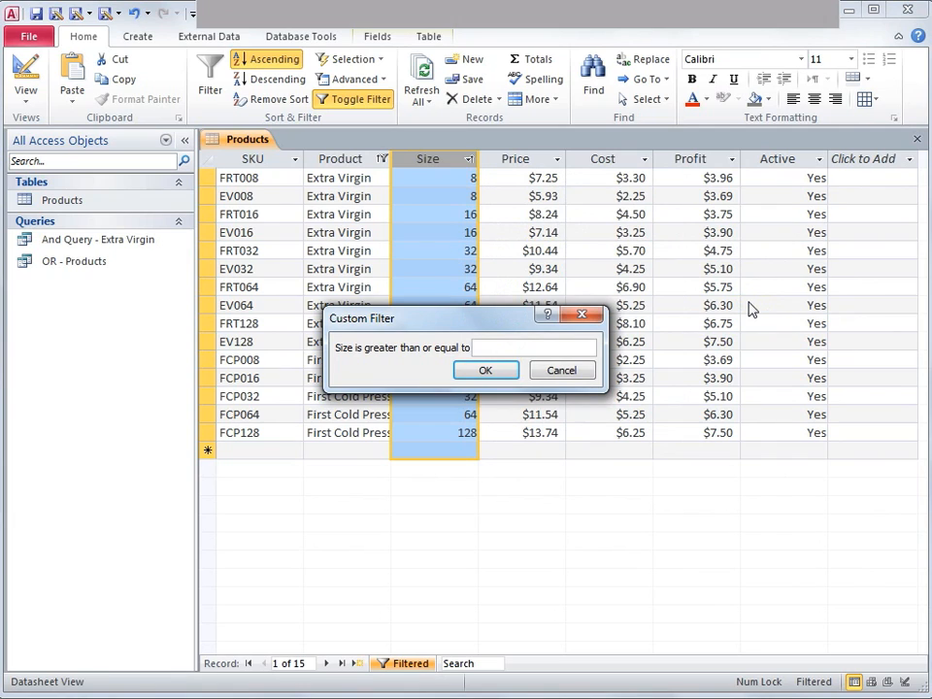
type("8")
left_click(483, 371)
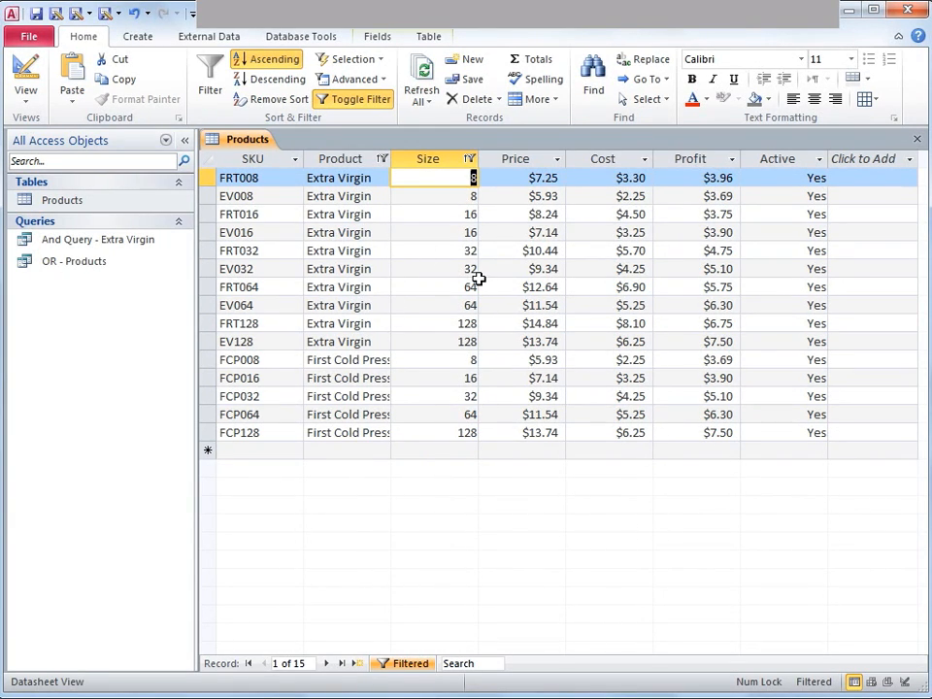
Add a number filter on the Price column for values greater than or equal to 13
left_click(524, 157)
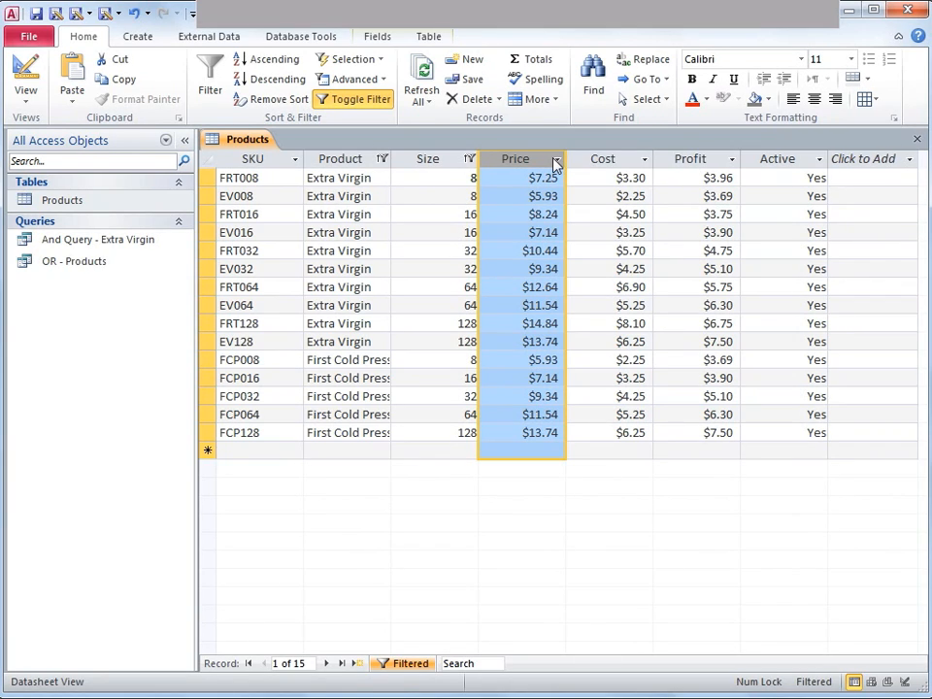
left_click(556, 161)
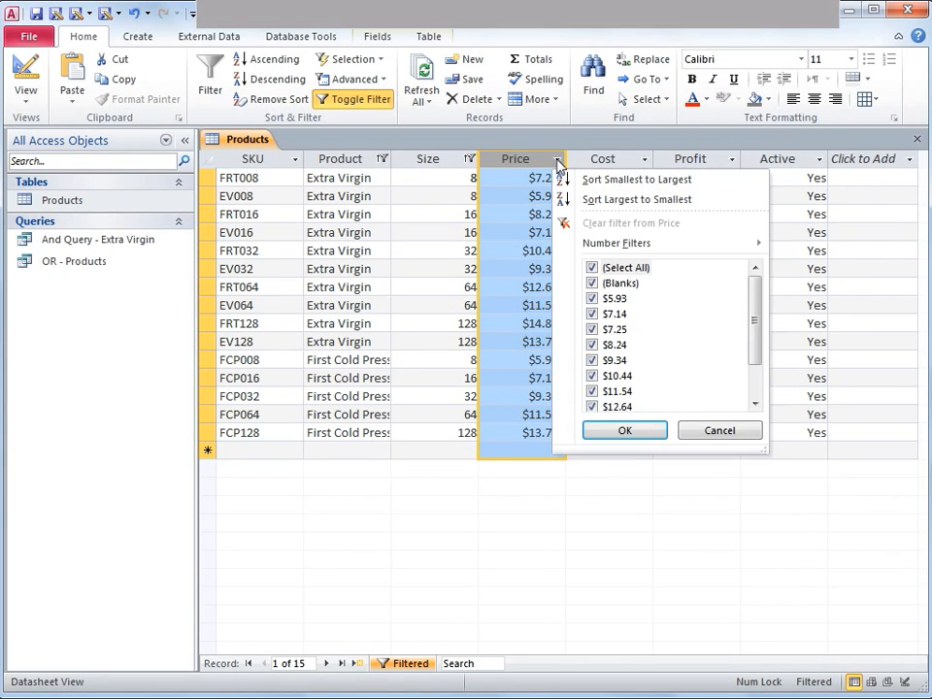
mouse_move(660, 247)
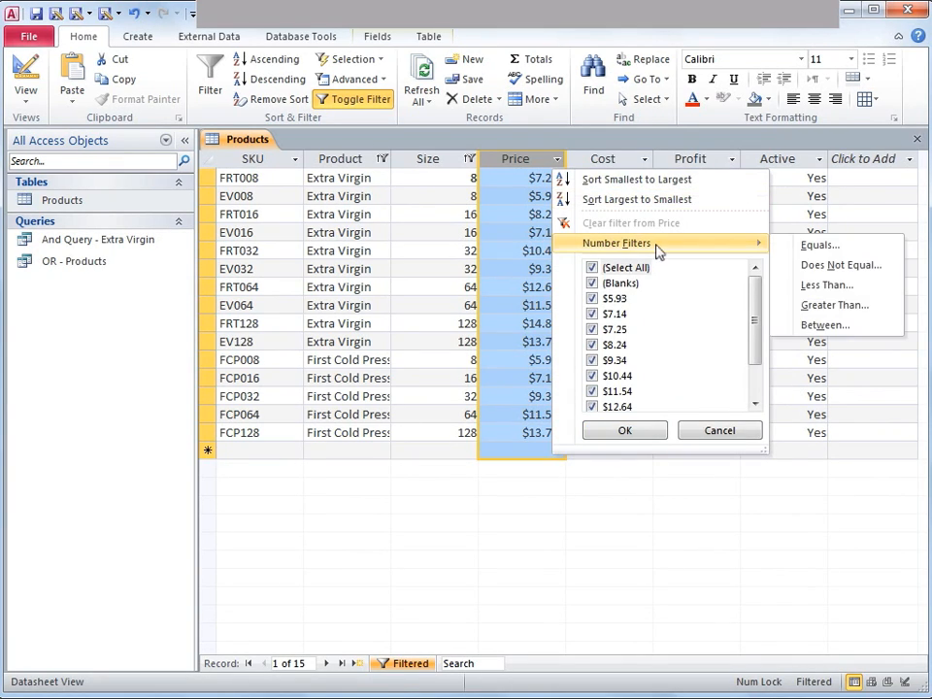
left_click(832, 307)
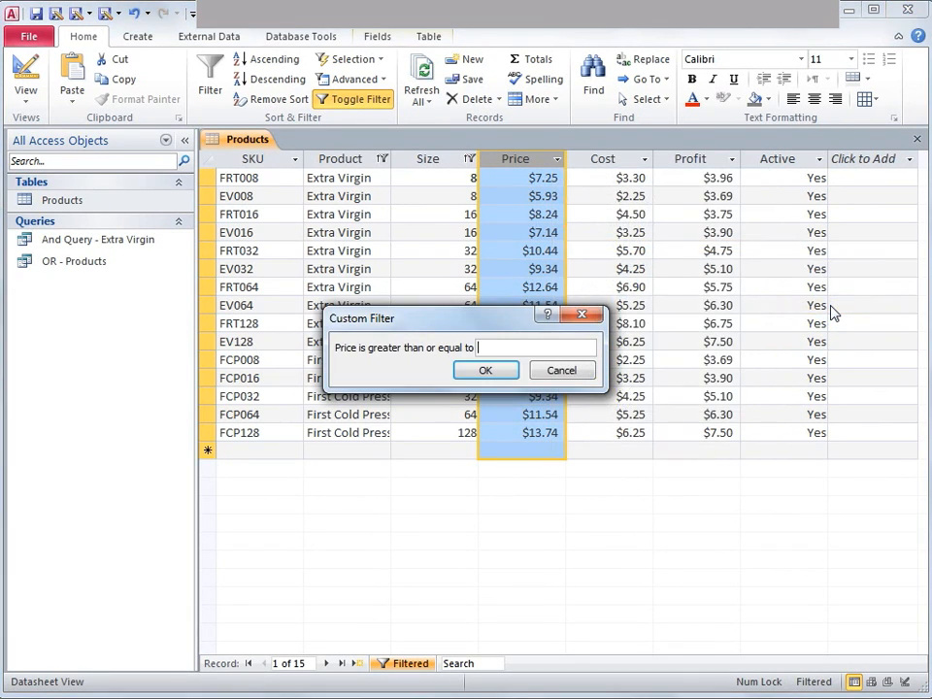
type("13")
left_click(482, 370)
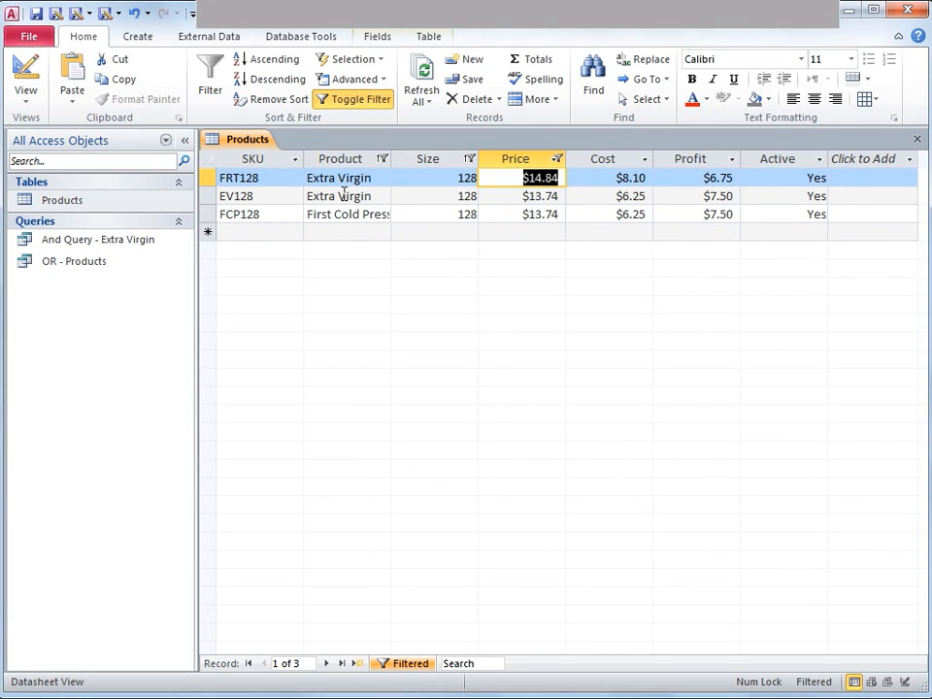
Sort the filtered records by the Product column from A to Z
left_click(382, 160)
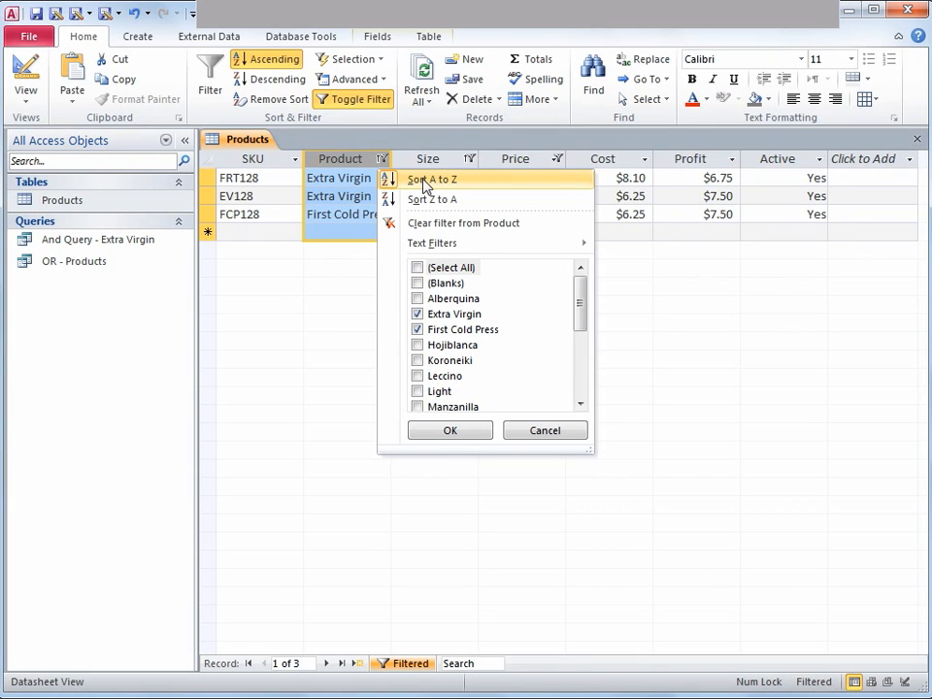
left_click(424, 182)
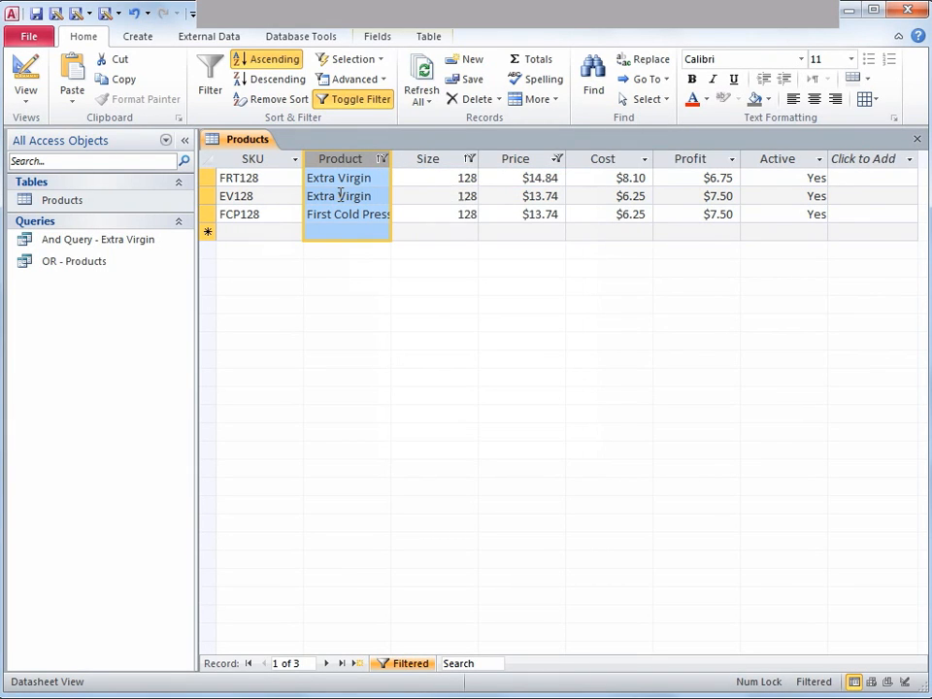
left_click(447, 214)
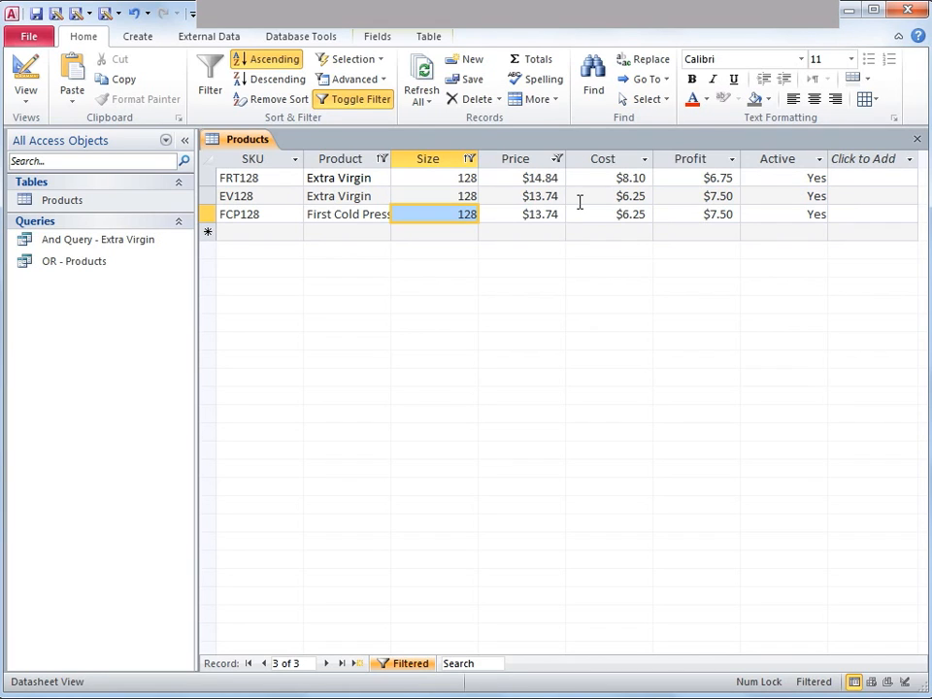
Create a new query in design view and add the Products table as its source
left_click(138, 37)
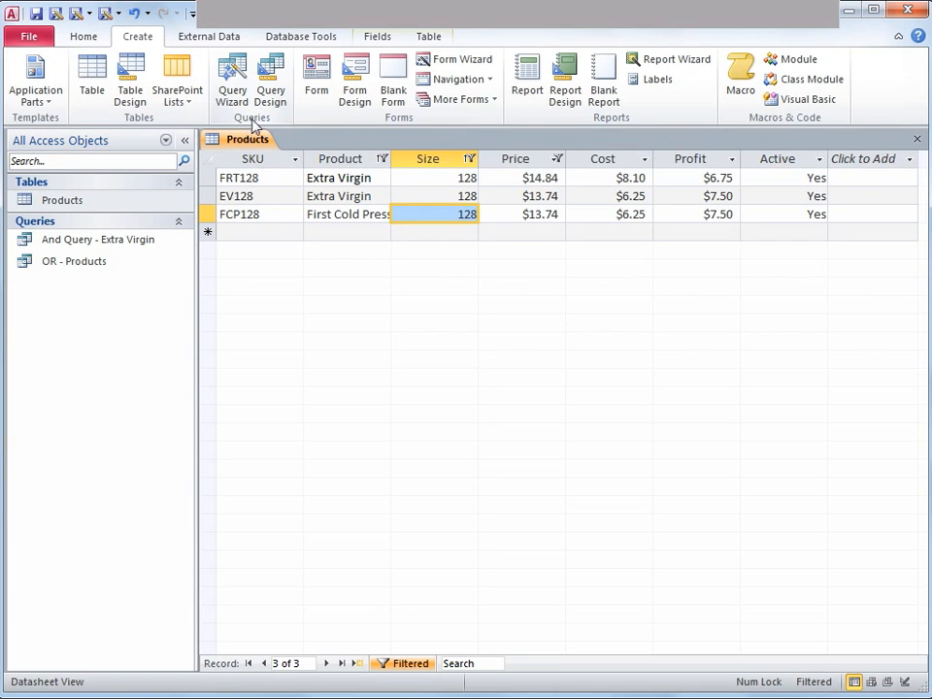
left_click(272, 92)
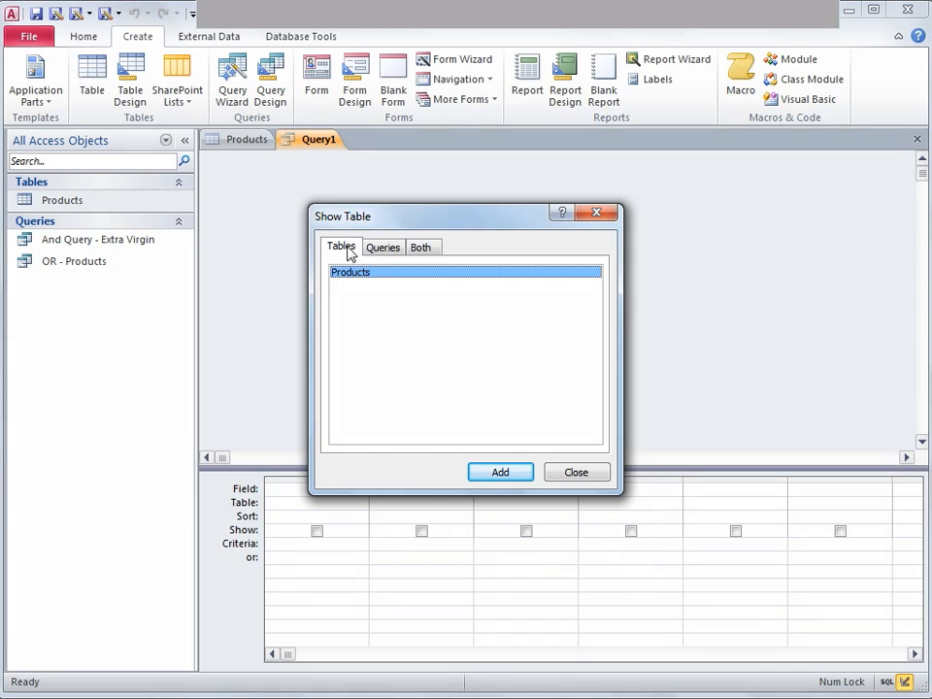
left_click(379, 250)
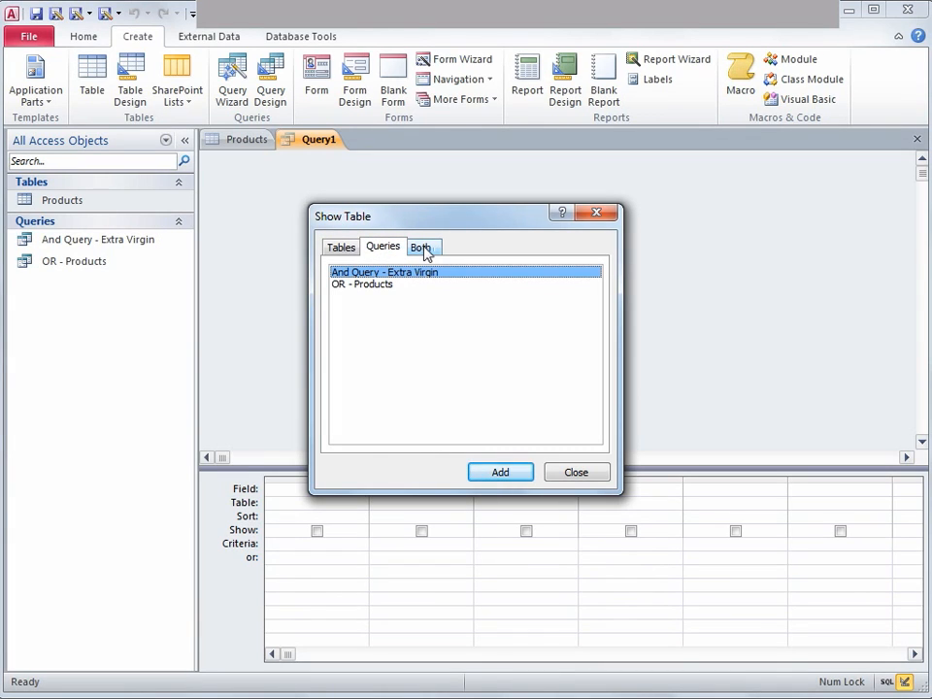
left_click(425, 253)
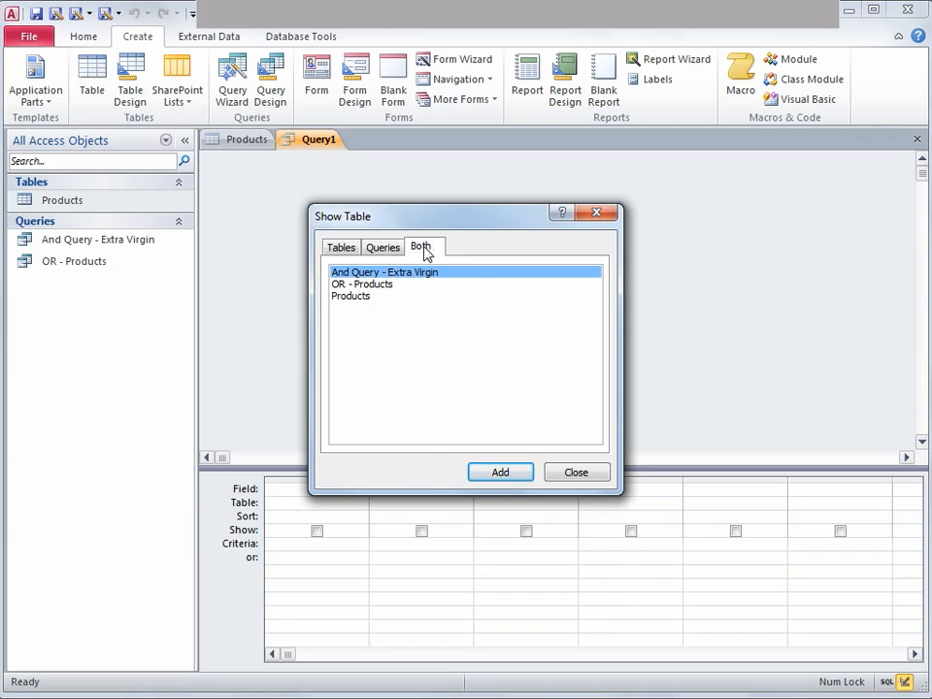
left_click(342, 248)
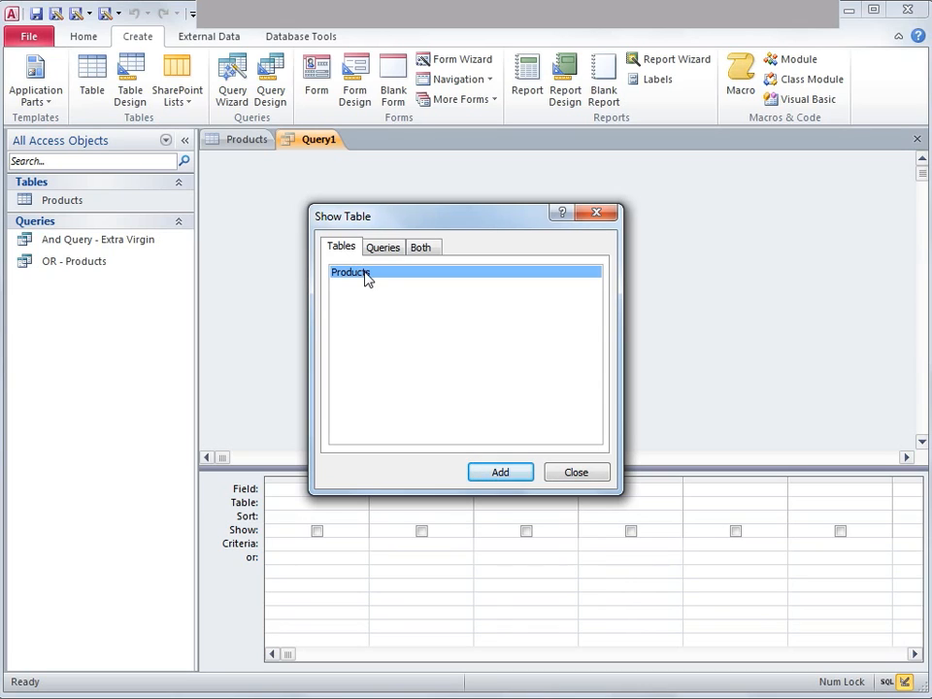
left_click(507, 475)
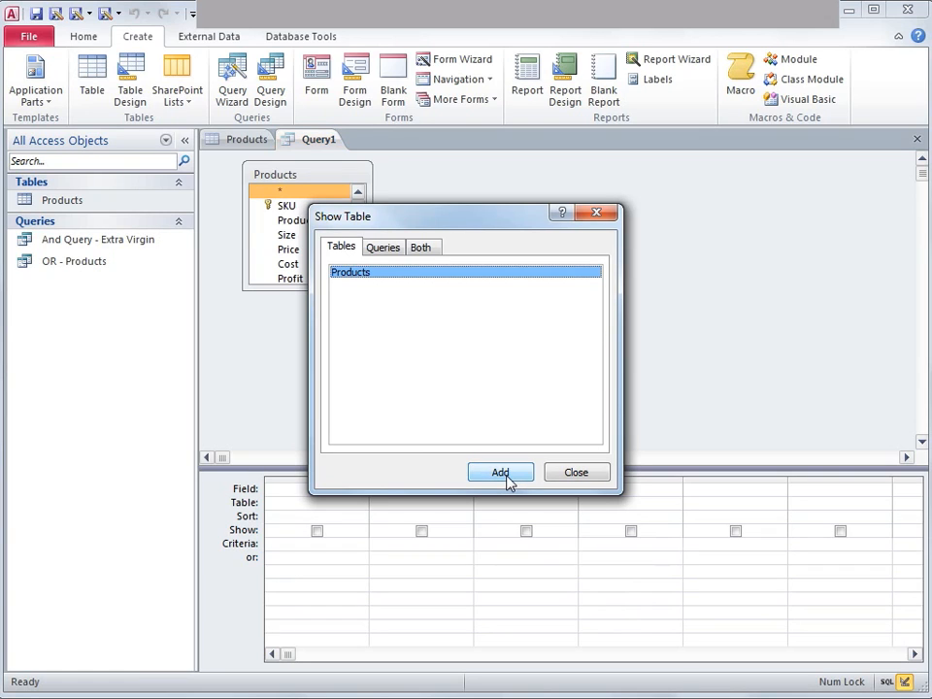
left_click(576, 476)
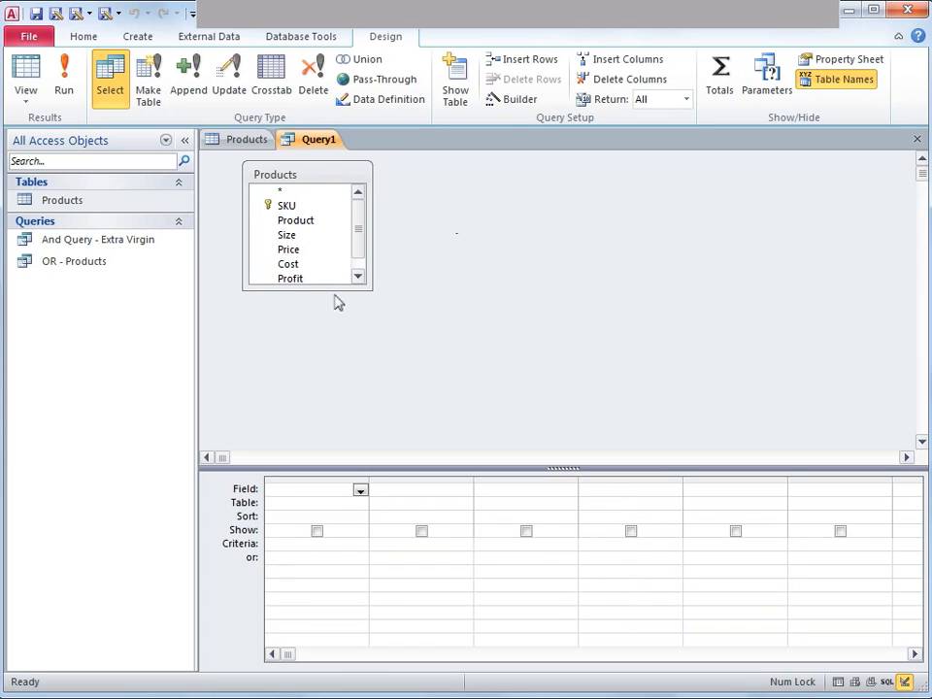
Lengthen the Products field list to fit all its fields and enlarge the design grid area below it
left_click_drag(327, 292, 329, 353)
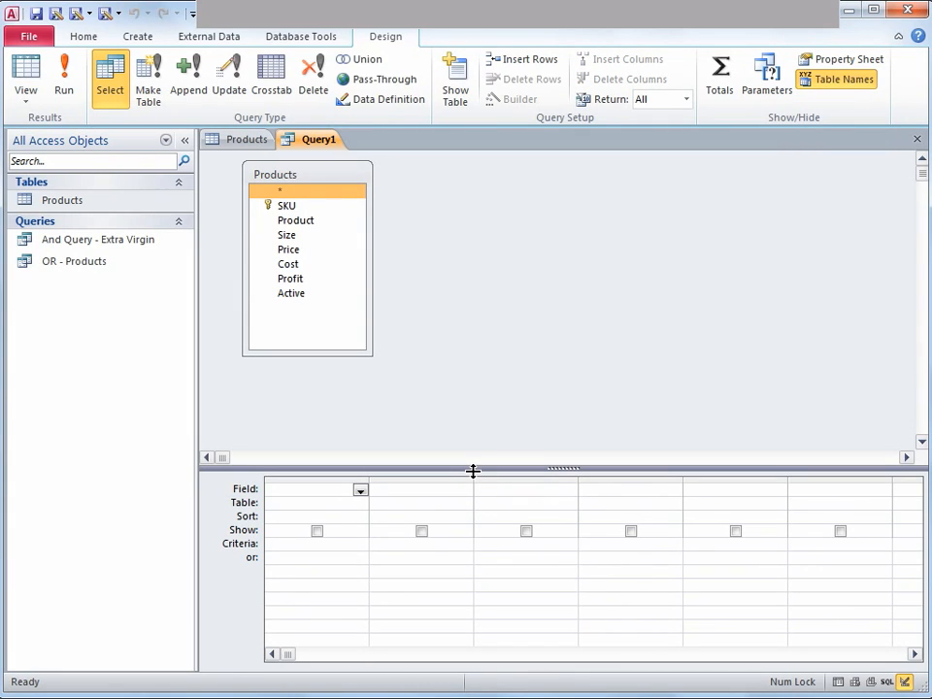
left_click_drag(473, 471, 484, 378)
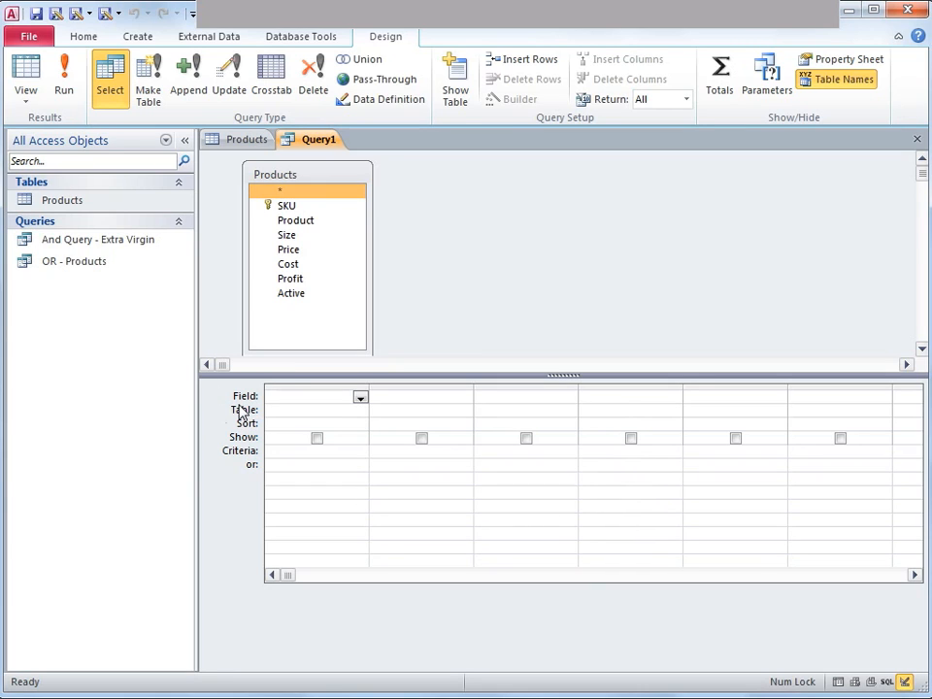
Examine the choices available for Field, Table and Sort in the first column of the query design grid
left_click(359, 398)
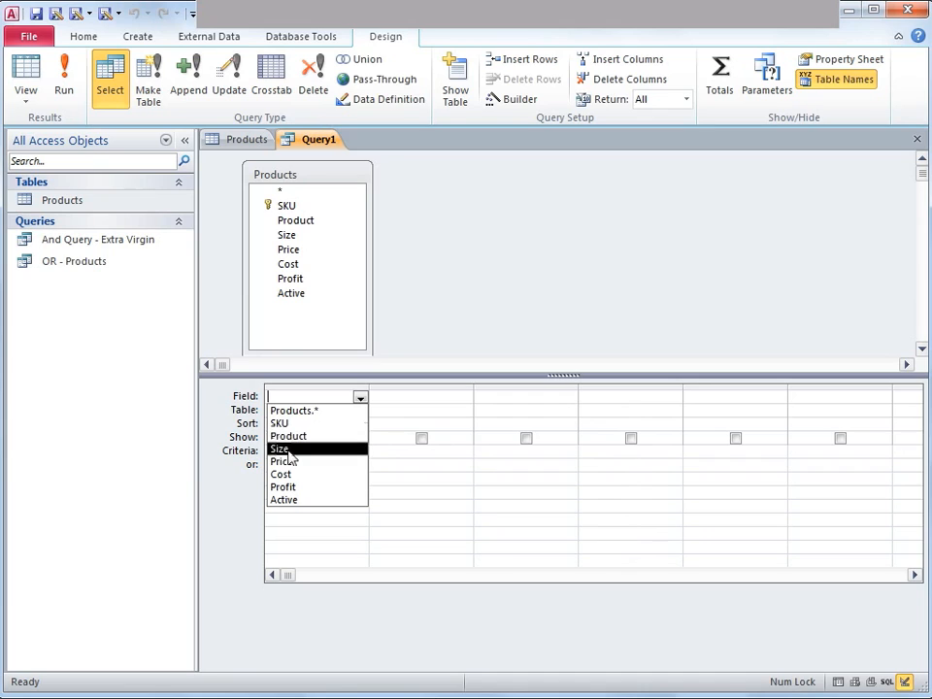
left_click(445, 294)
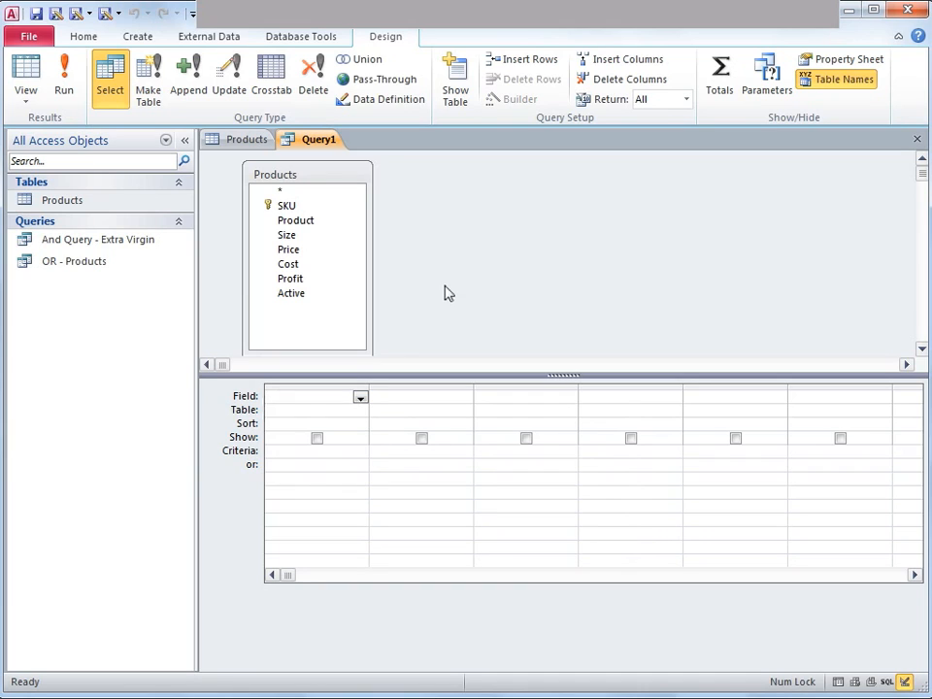
left_click(304, 414)
left_click(365, 410)
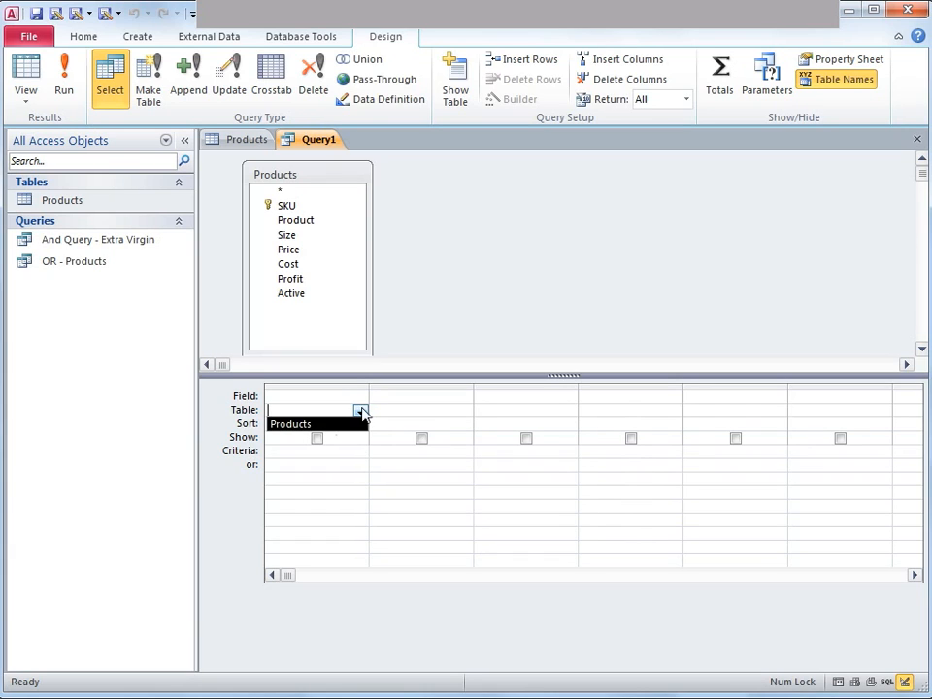
left_click(445, 324)
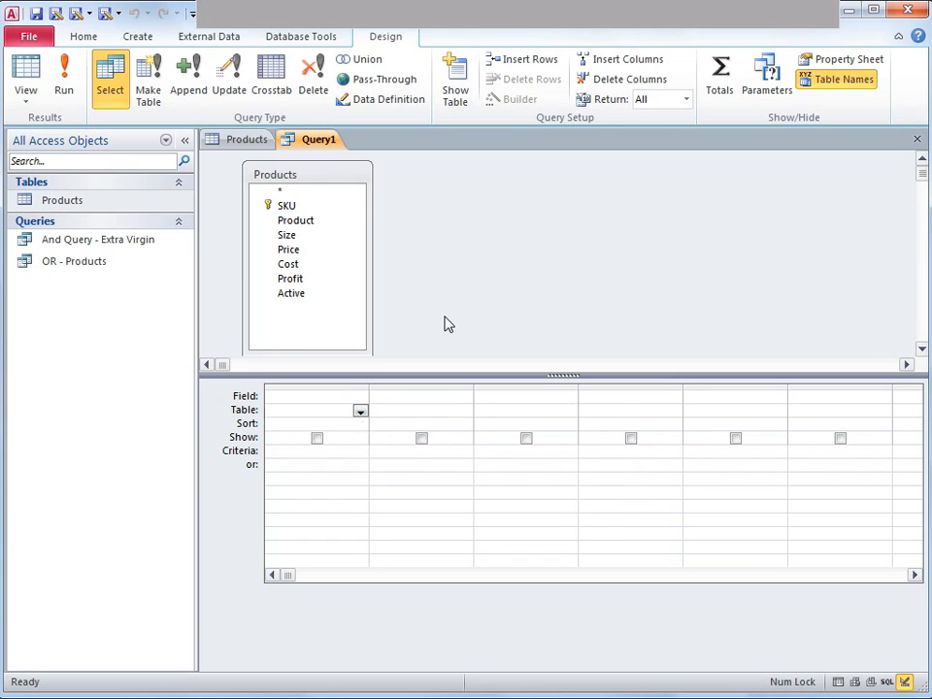
left_click(272, 426)
left_click(359, 424)
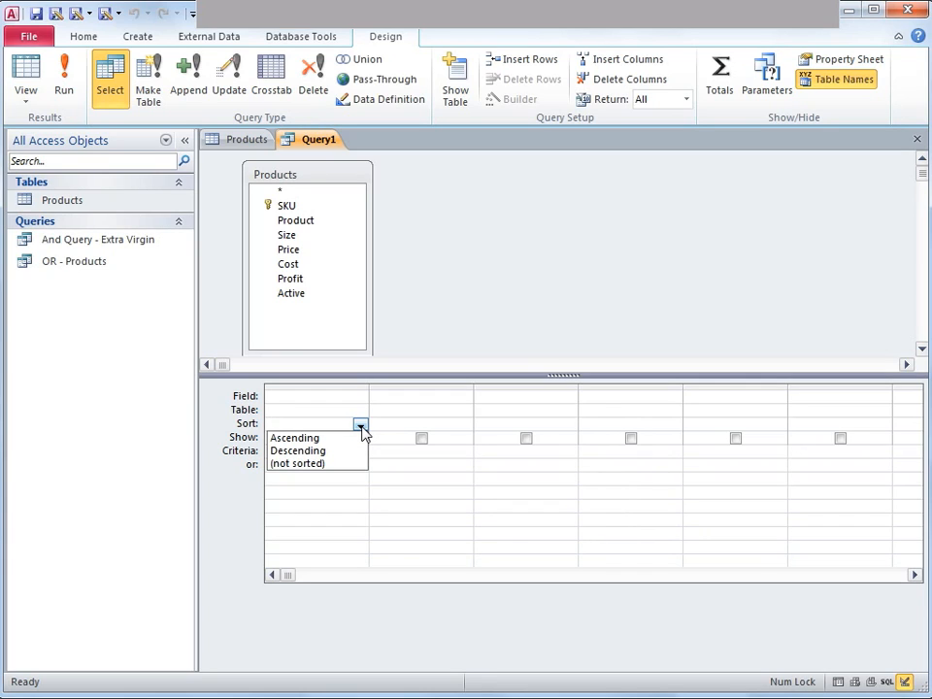
left_click(360, 426)
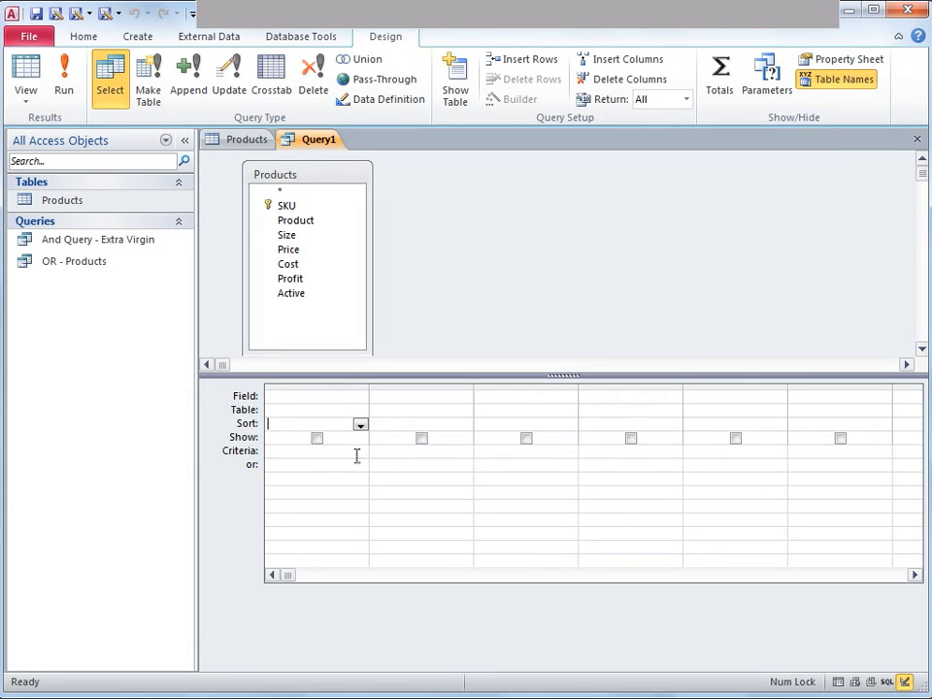
Add the SKU and Product fields of the Products table to the first two columns of the query design grid
left_click(271, 453)
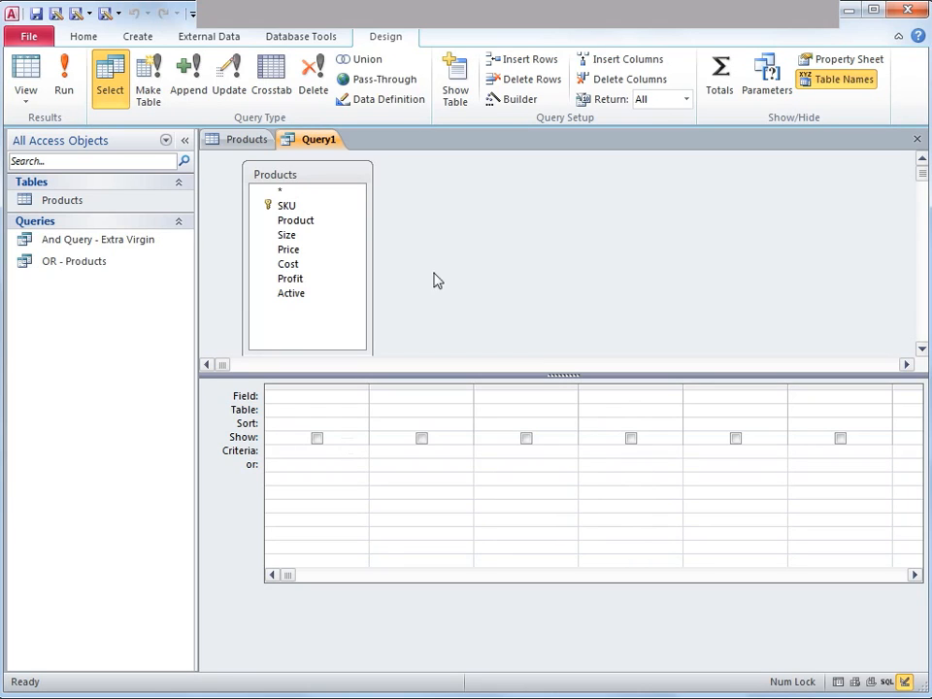
left_click(324, 213)
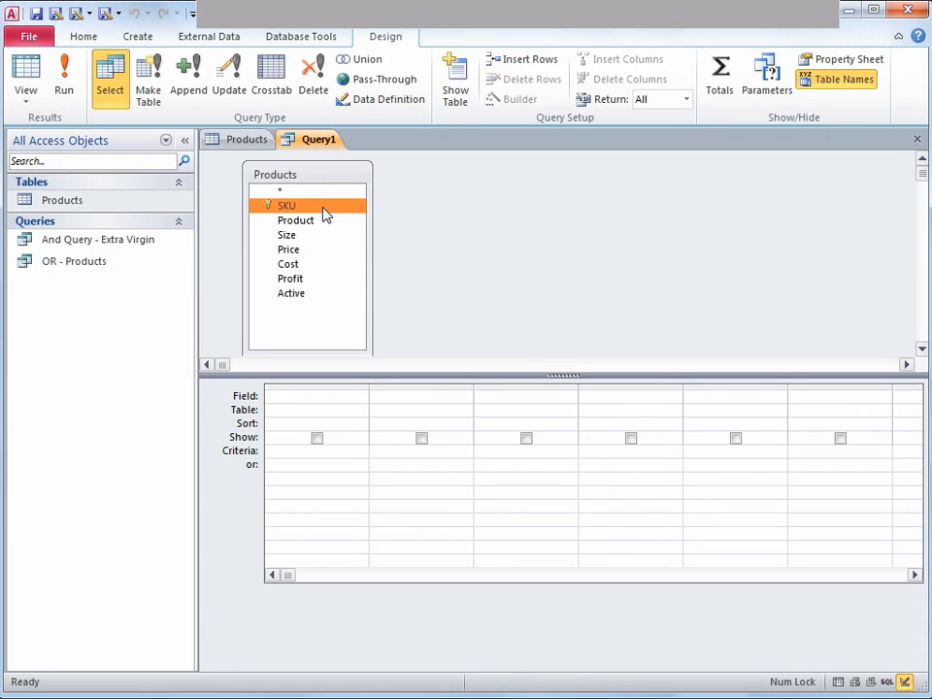
double_click(325, 215)
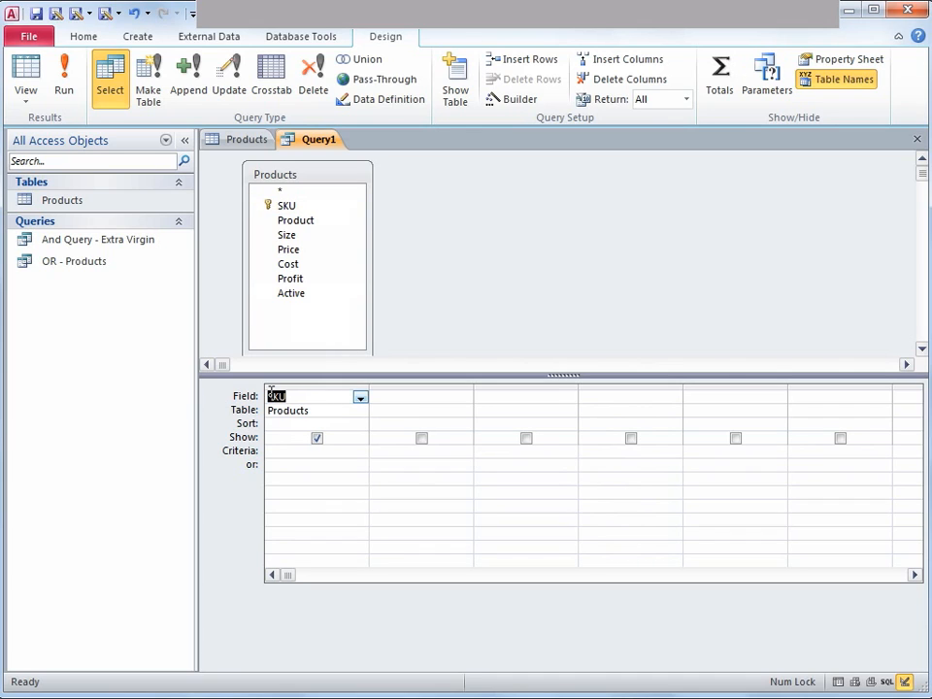
left_click(400, 398)
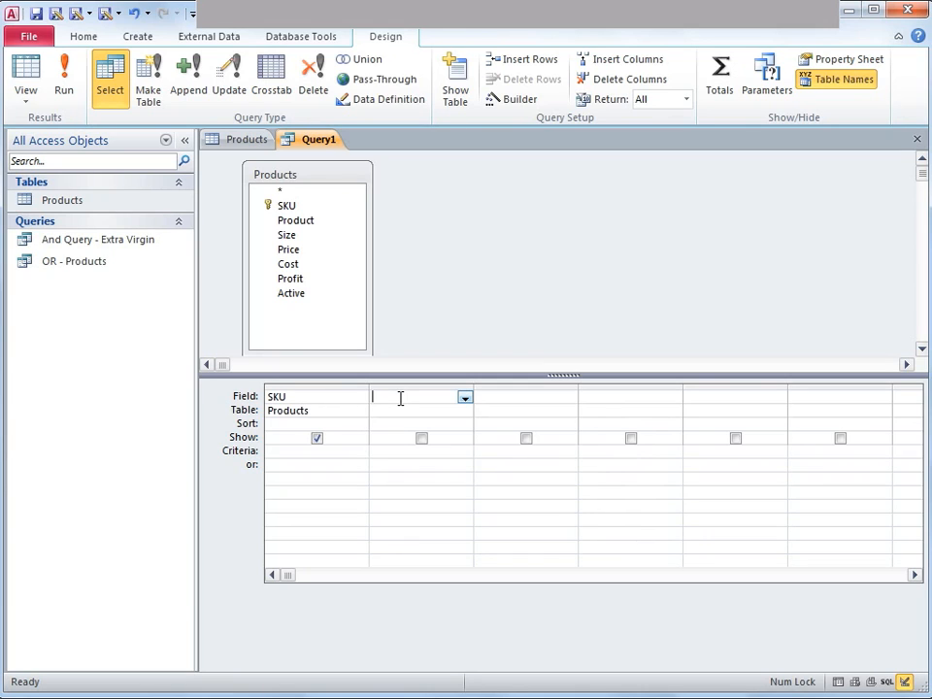
left_click(465, 398)
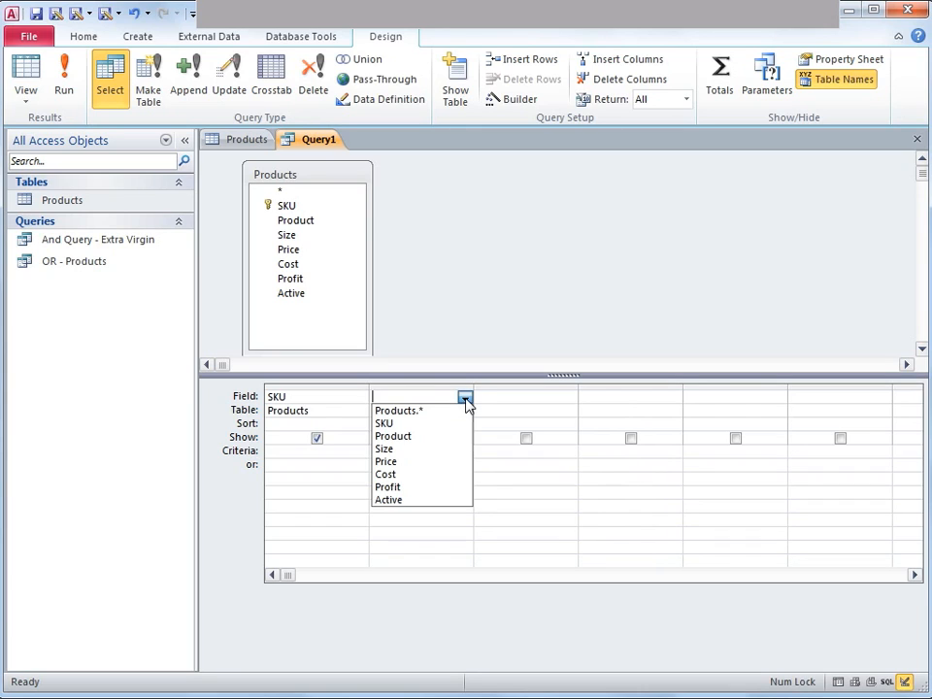
left_click(419, 442)
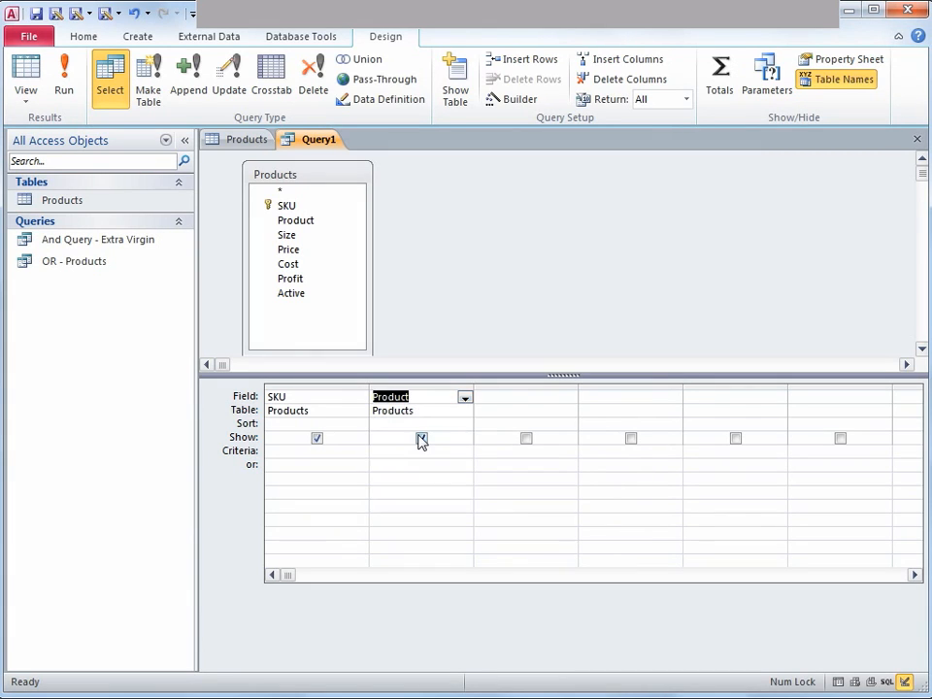
Add the Size and Price fields to the third and fourth columns of the design grid
left_click(522, 395)
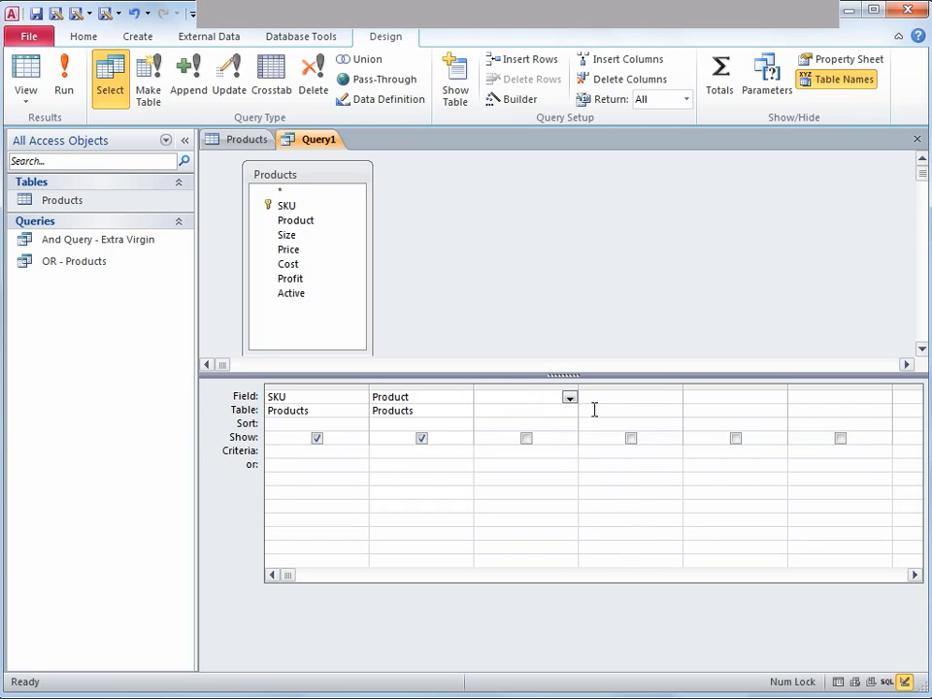
left_click(570, 398)
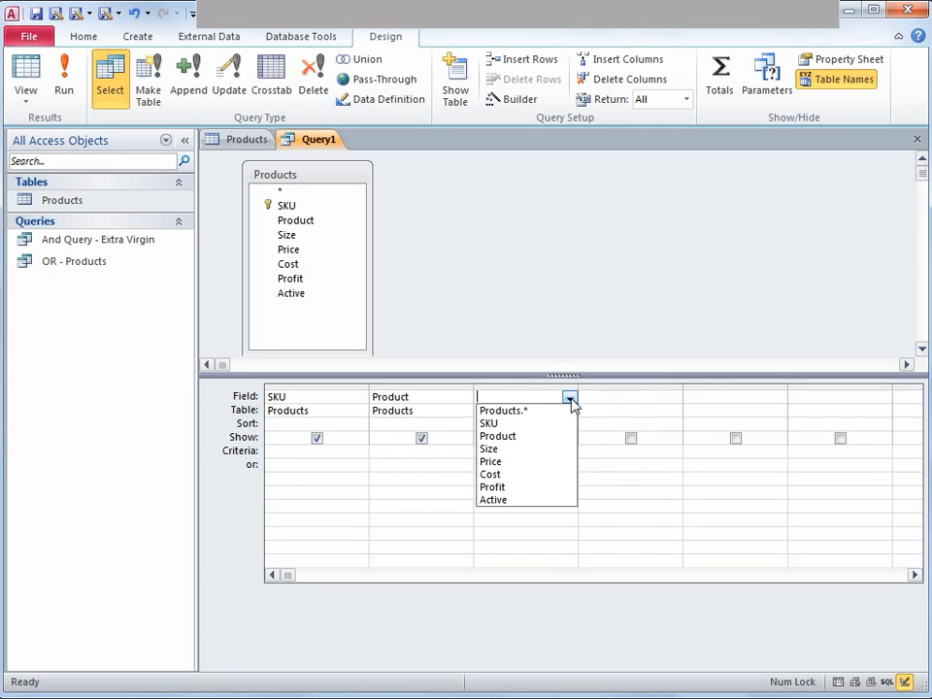
left_click(533, 448)
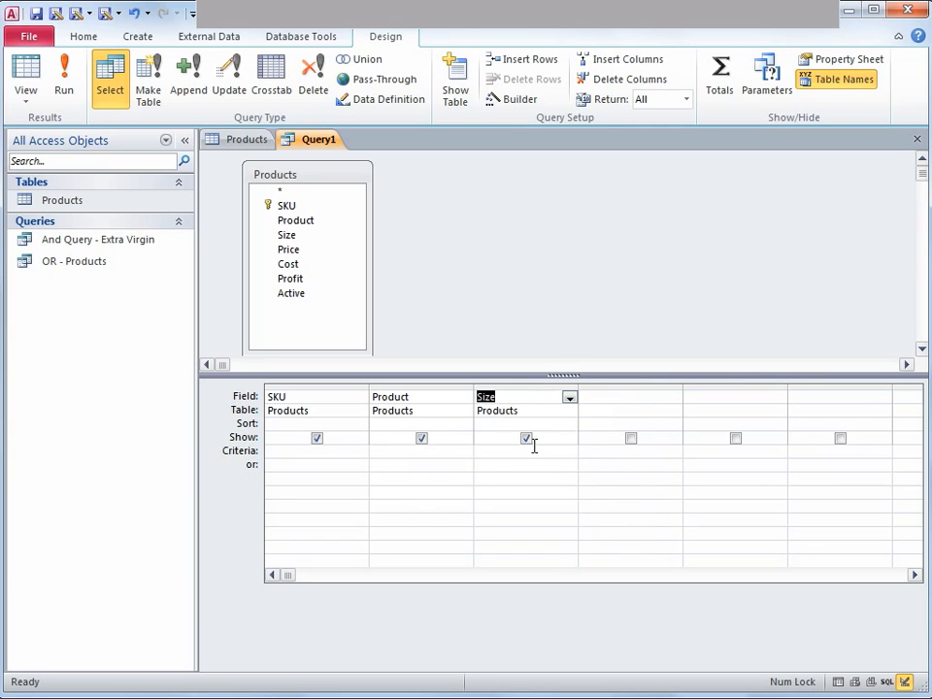
left_click(668, 400)
left_click(673, 400)
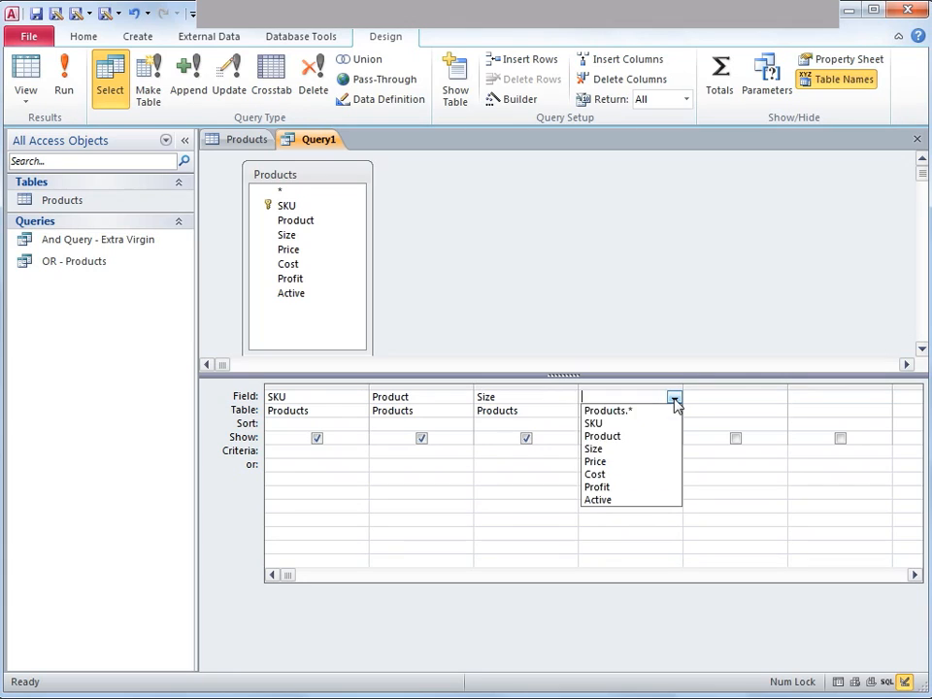
left_click(610, 462)
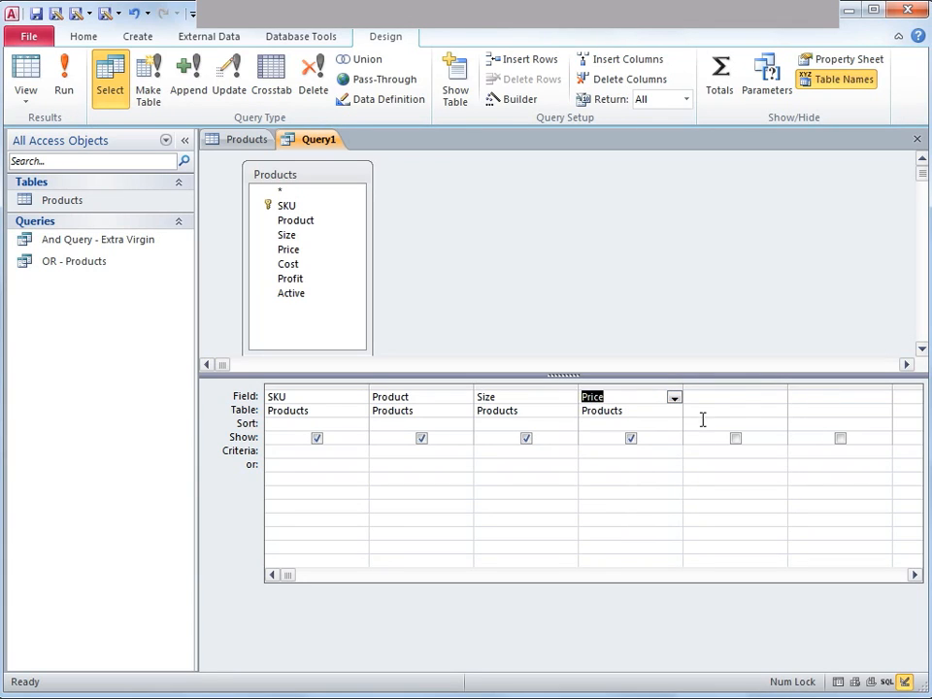
Add the Cost field to the fifth column without showing it in the output, and check the query's datasheet
left_click(738, 397)
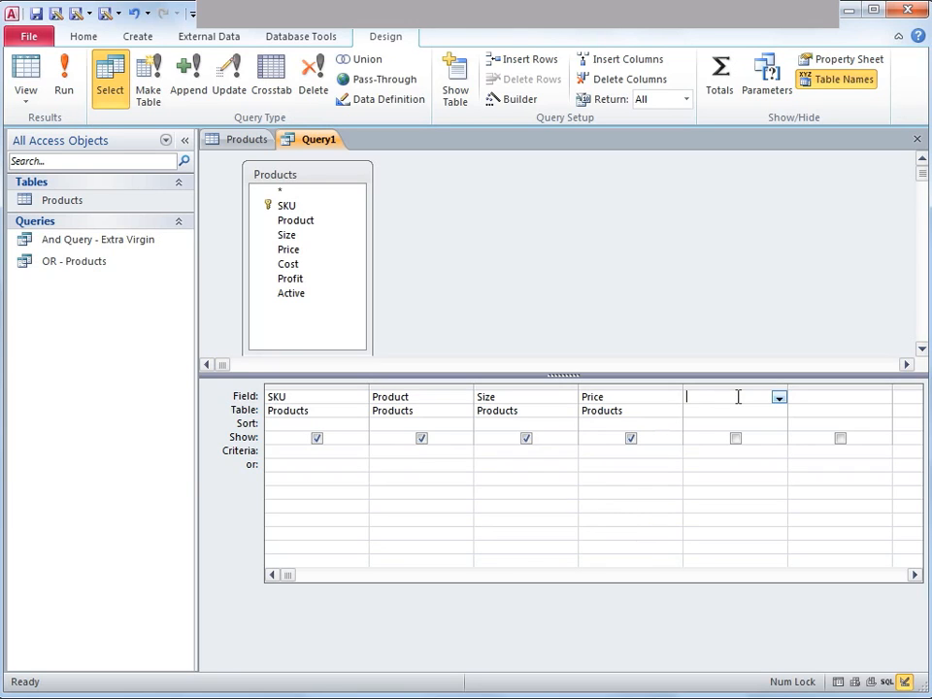
left_click(778, 398)
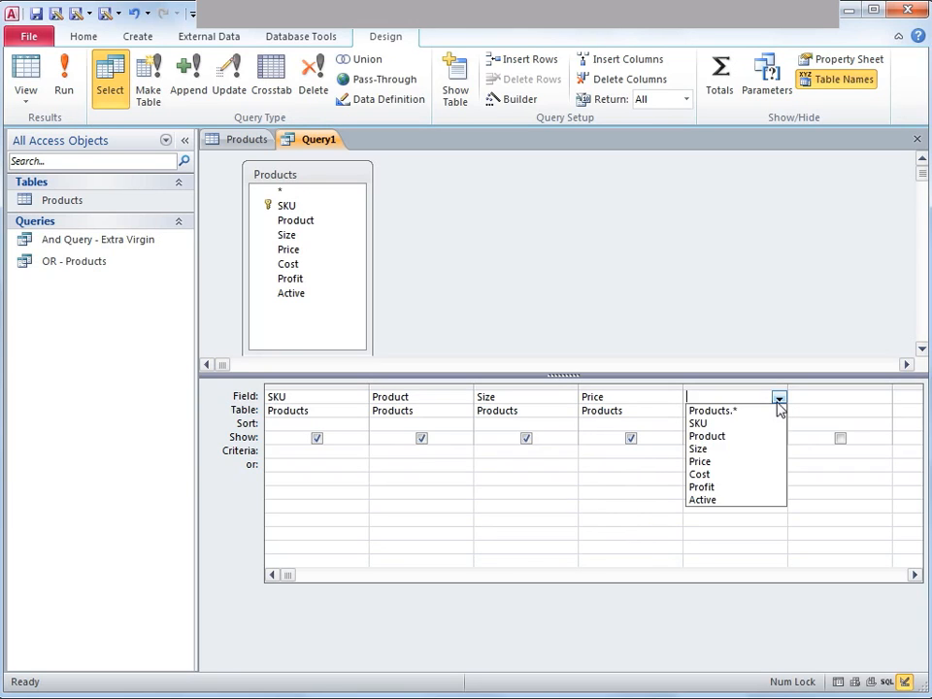
left_click(709, 476)
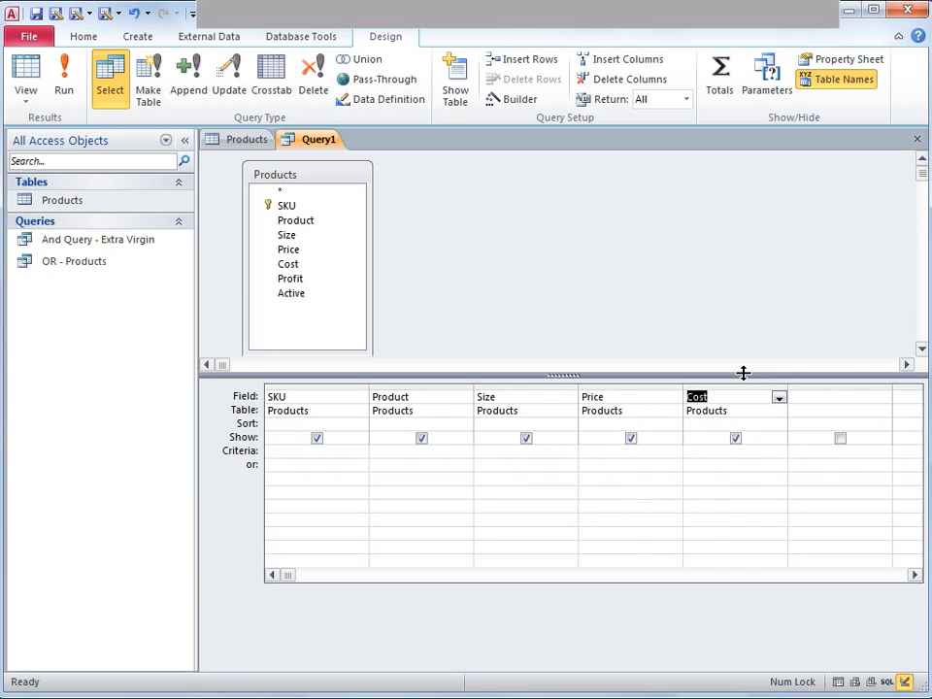
left_click(735, 439)
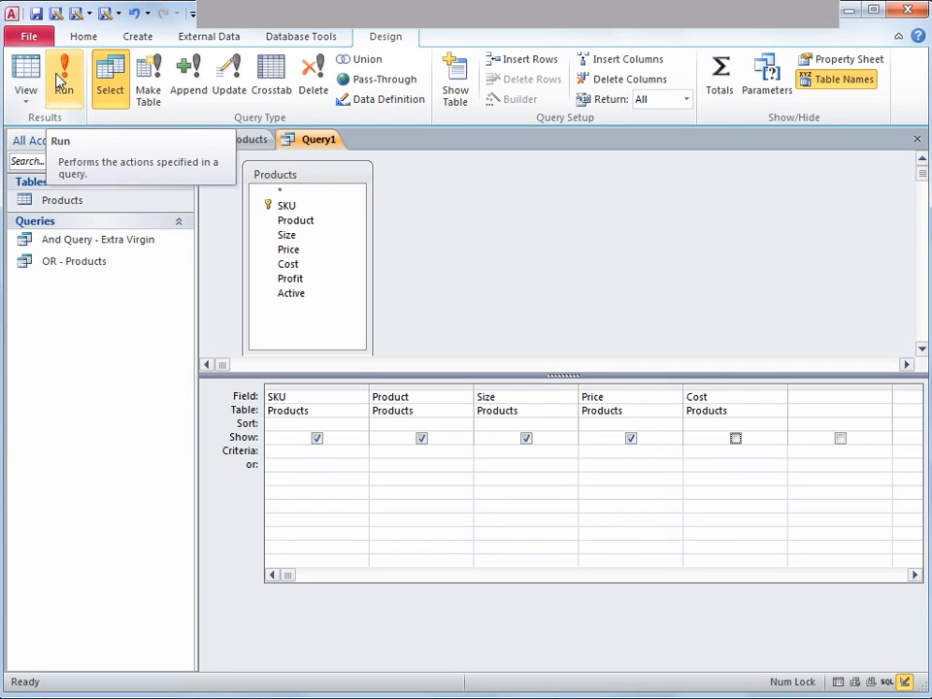
left_click(25, 76)
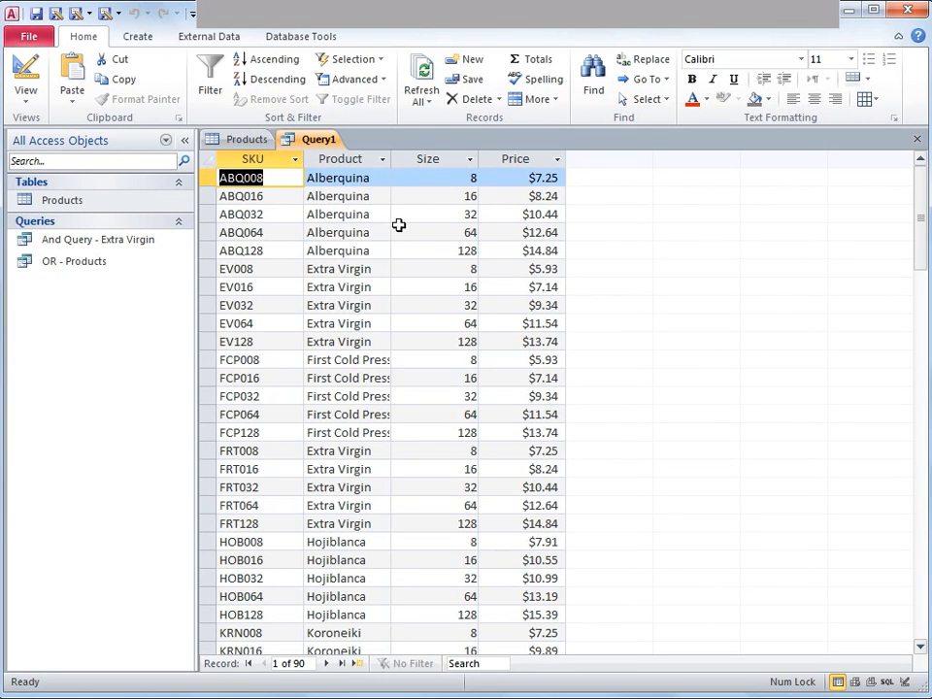
left_click(21, 79)
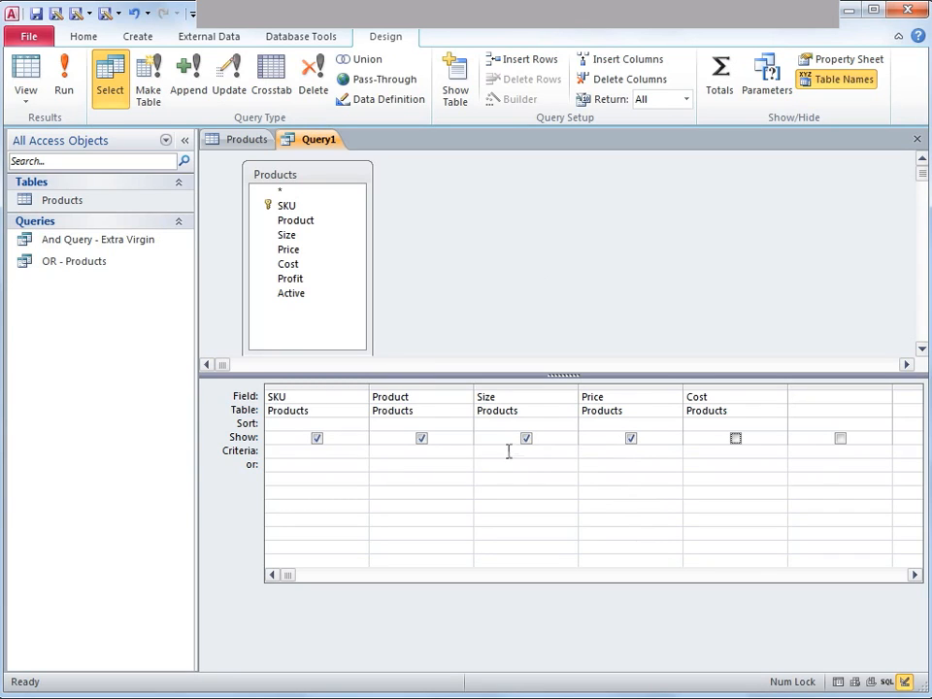
Enter the criteria "Extra Virgin" or "First*" for the Product field
left_click(409, 451)
type("\"Extra")
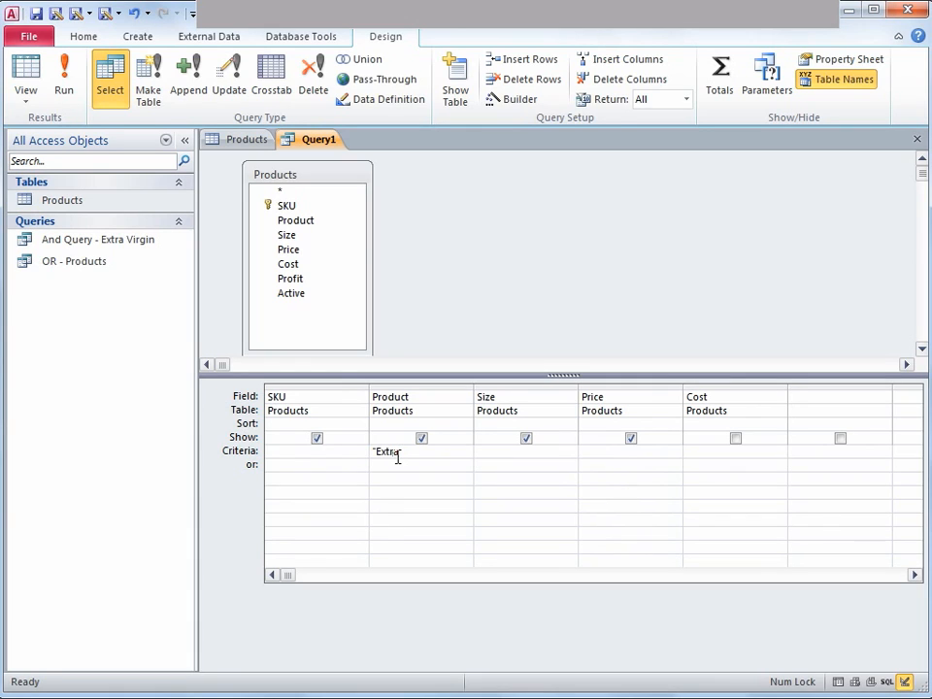
type(" Virgin\" or \"")
key("Caps_Lock")
type("F")
key("Caps_Lock")
type("irst*")
type("\" or ")
type("\"")
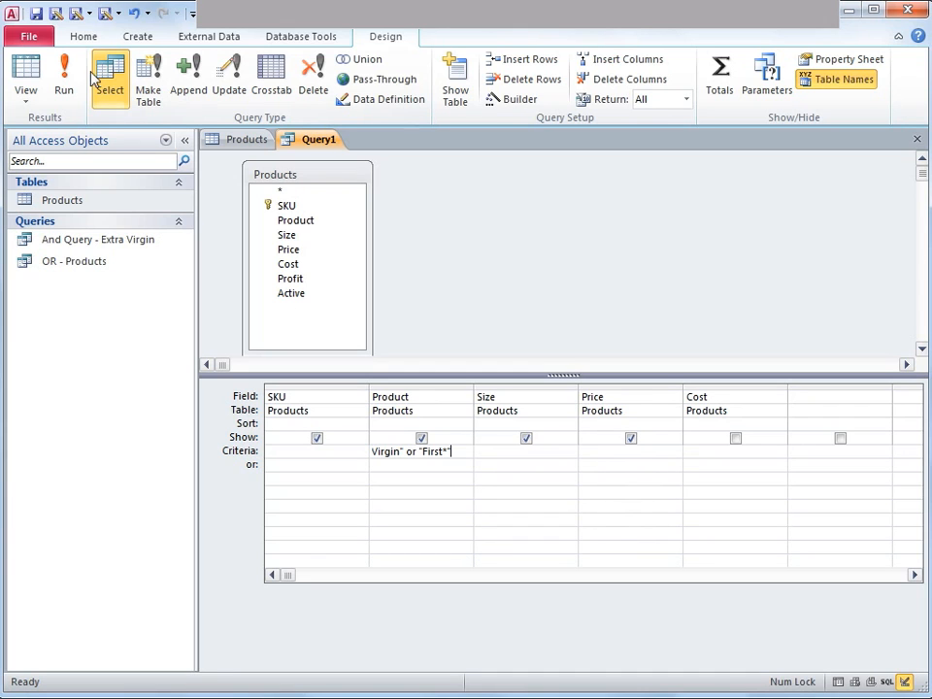
View the query results and widen the Product column to fit its entries, finishing back in design view
left_click(26, 69)
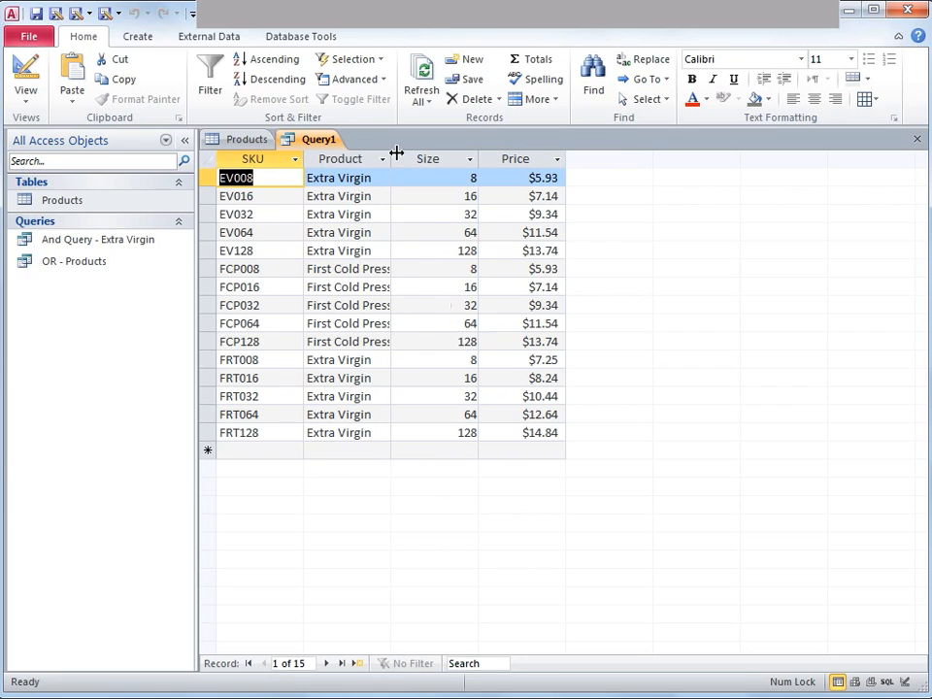
left_click_drag(391, 156, 448, 151)
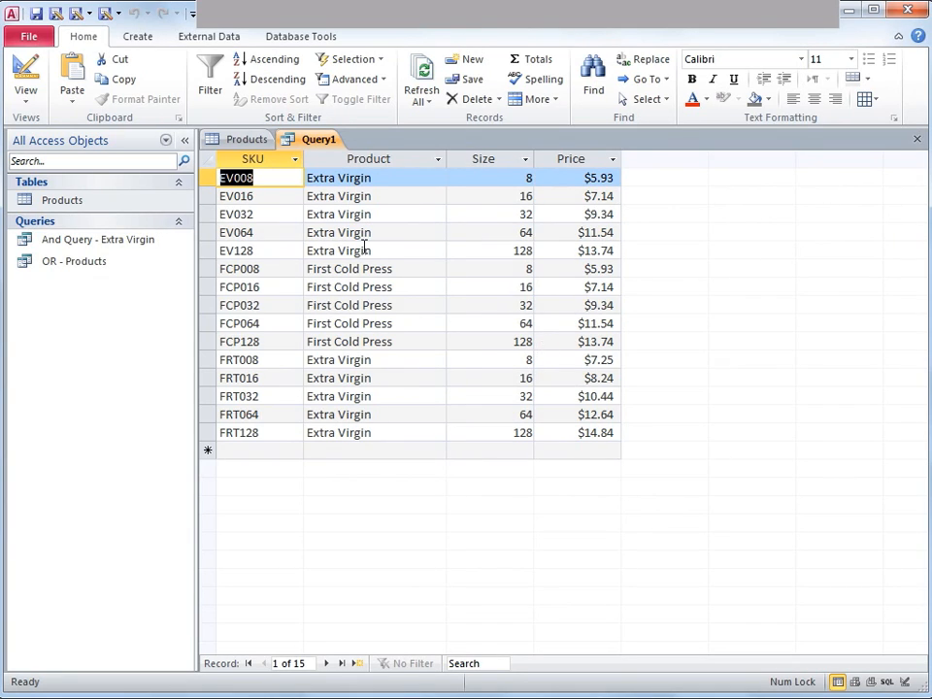
left_click(26, 78)
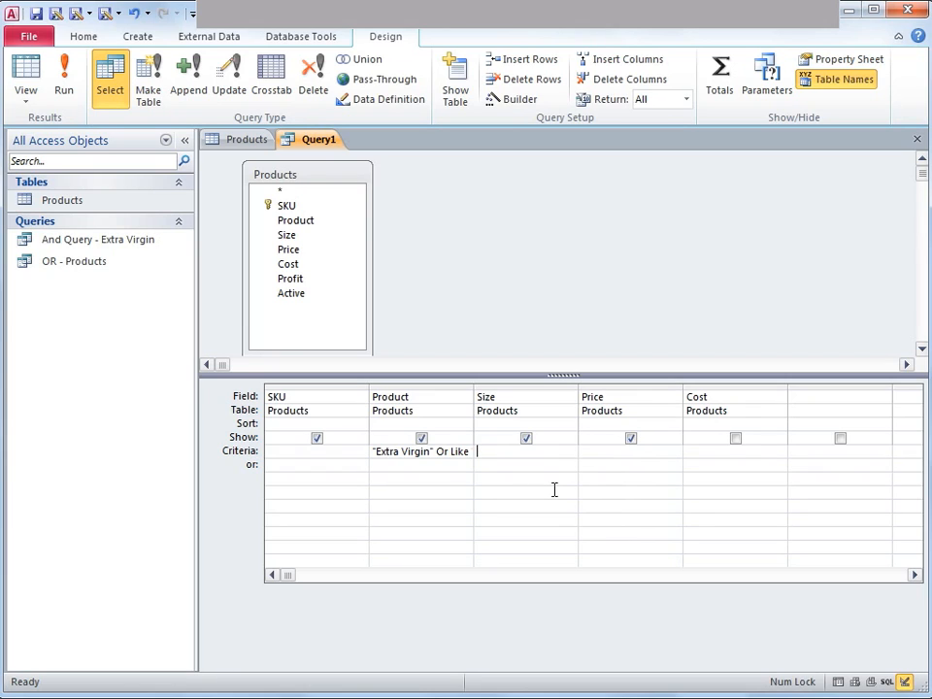
Set the criteria >8 for Size and >13 for Price, and view the query results
type(">8")
left_click(601, 457)
type(">13")
left_click(34, 82)
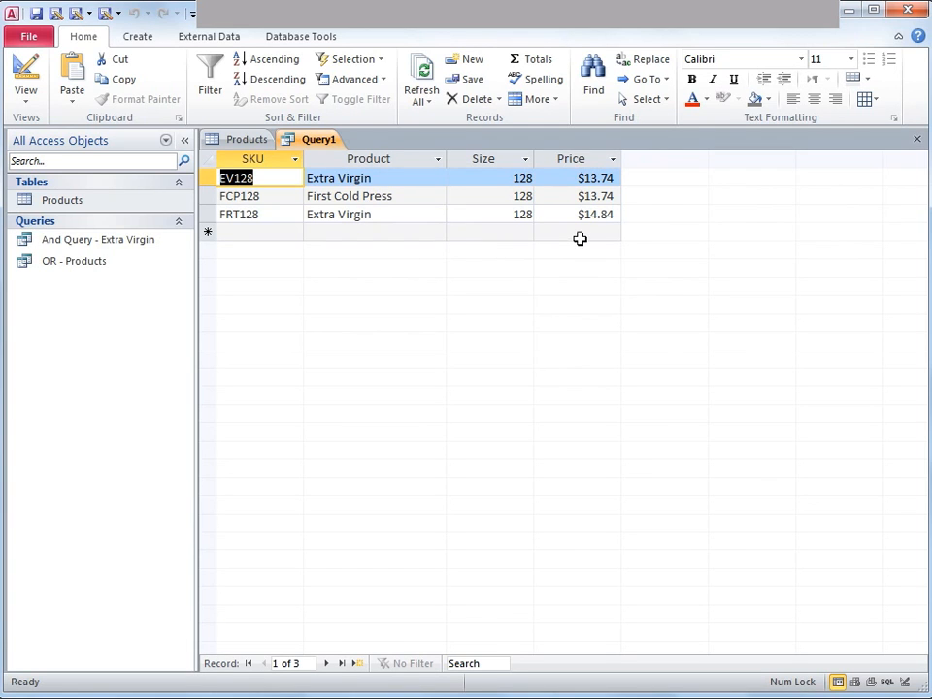
Compare the query results with the filtered Products table, and return the query to design view
left_click(233, 140)
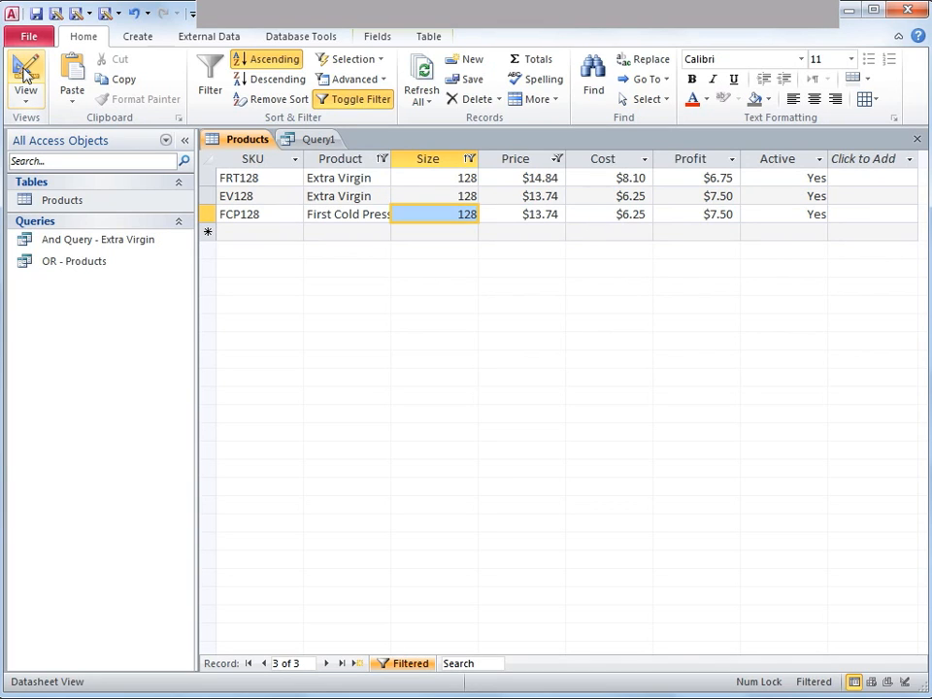
left_click(335, 134)
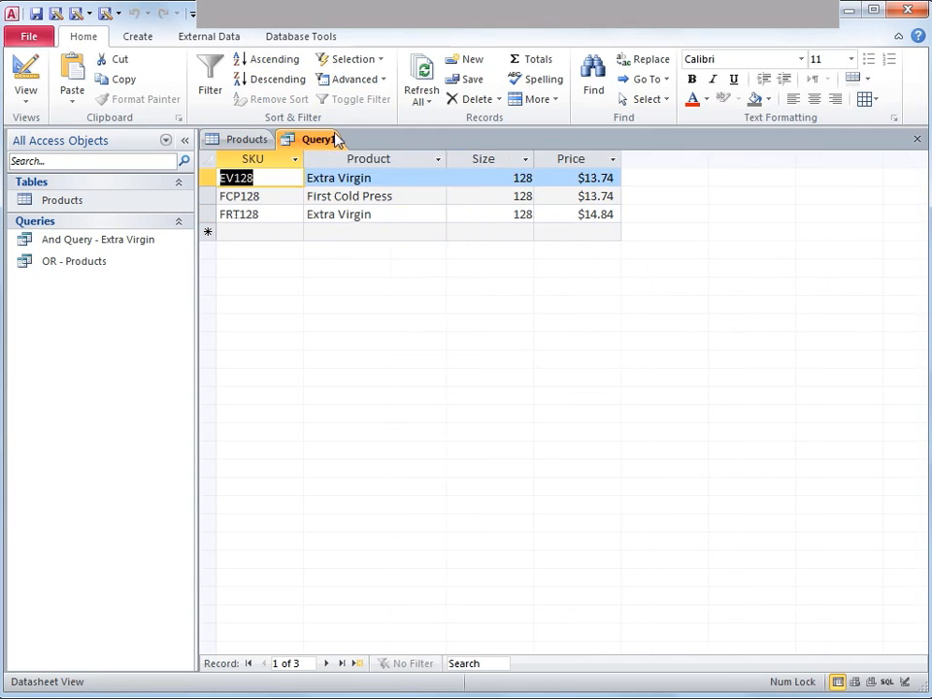
left_click(26, 70)
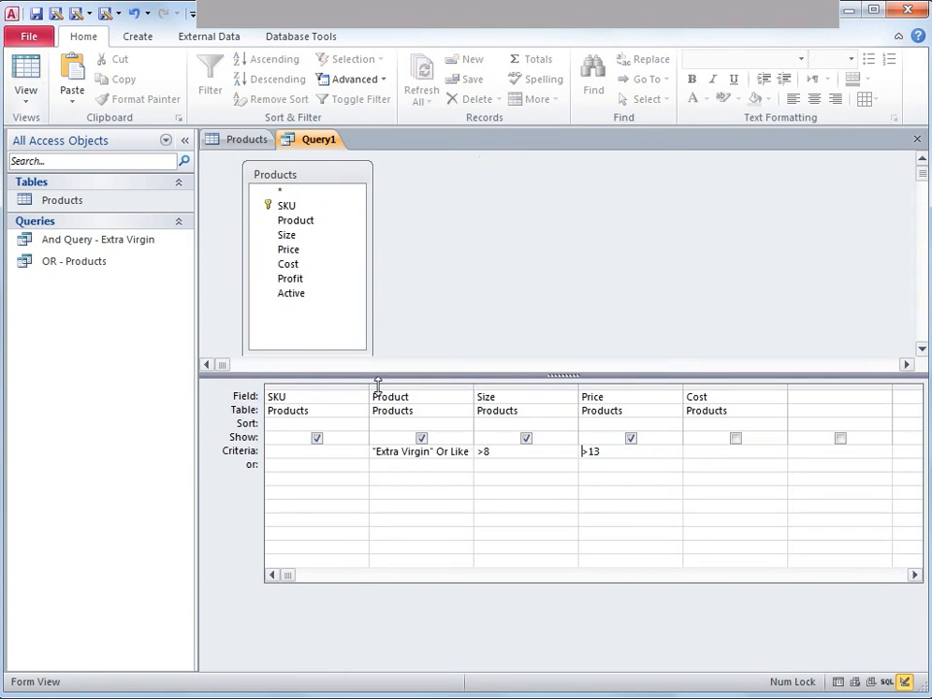
Move the Price criterion >13 from the Criteria row to the or row and view the query results
left_click(606, 452)
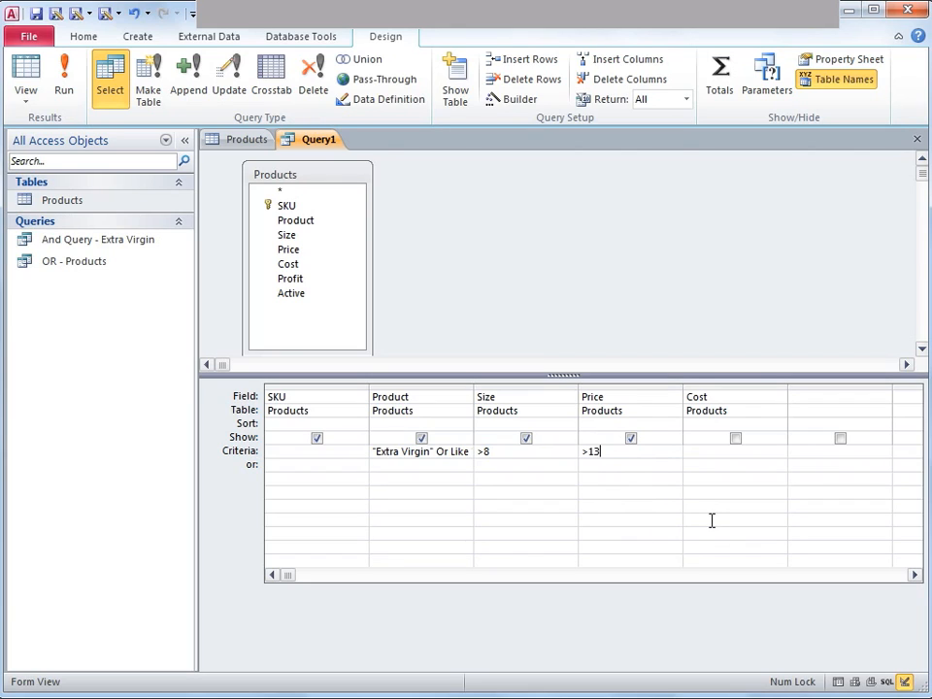
key("BackSpace")
key("BackSpace")
key("BackSpace")
type(">13")
left_click(26, 78)
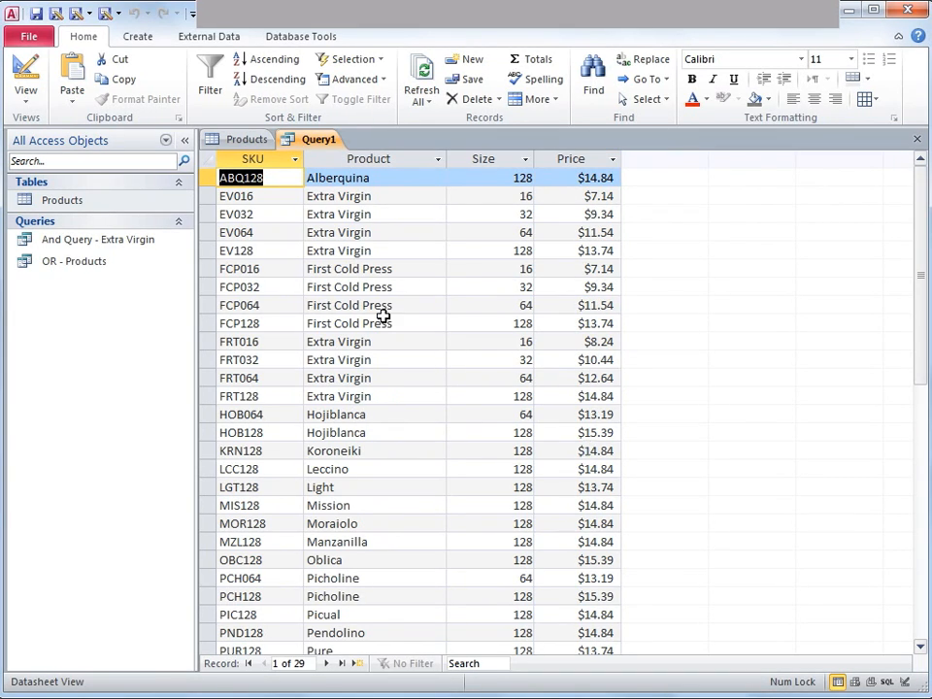
Move the Price criterion >13 back from the or row to the Criteria row and run the query
left_click(42, 69)
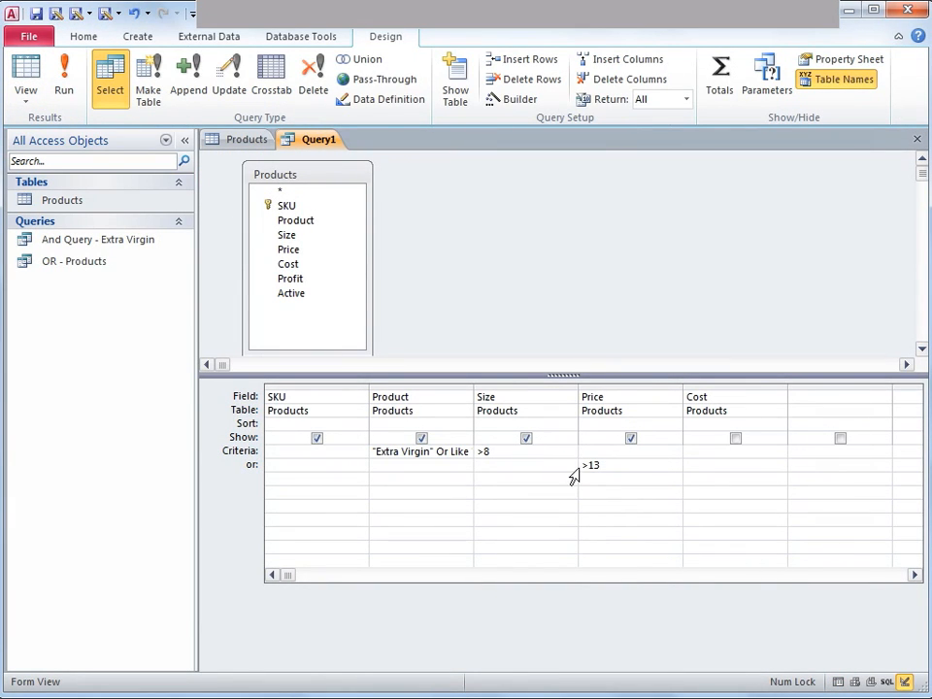
left_click(615, 467)
key("BackSpace")
key("BackSpace")
key("BackSpace")
left_click(599, 456)
type(">13")
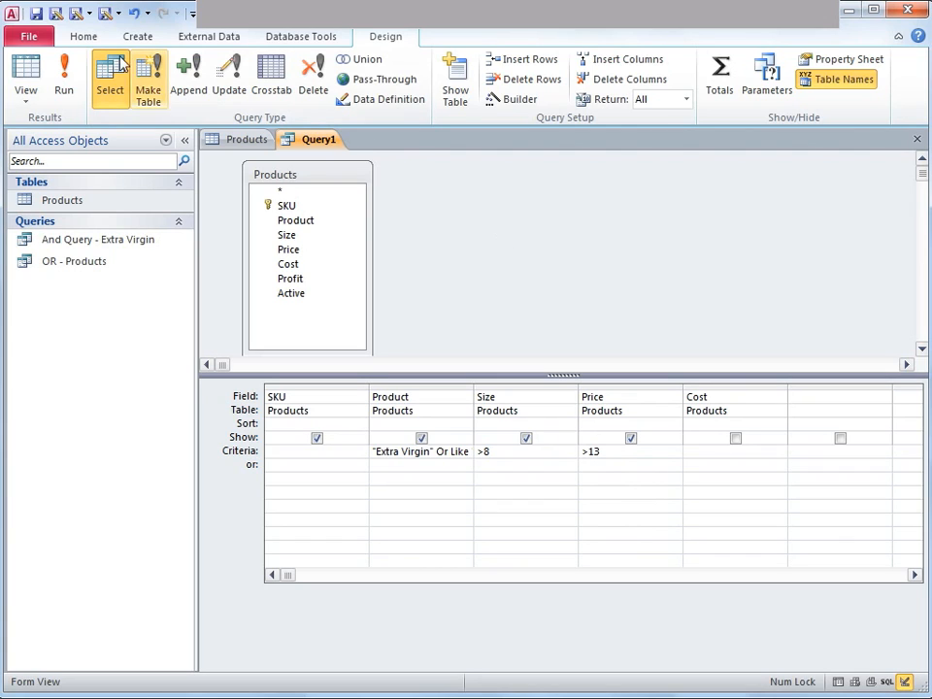
left_click(64, 95)
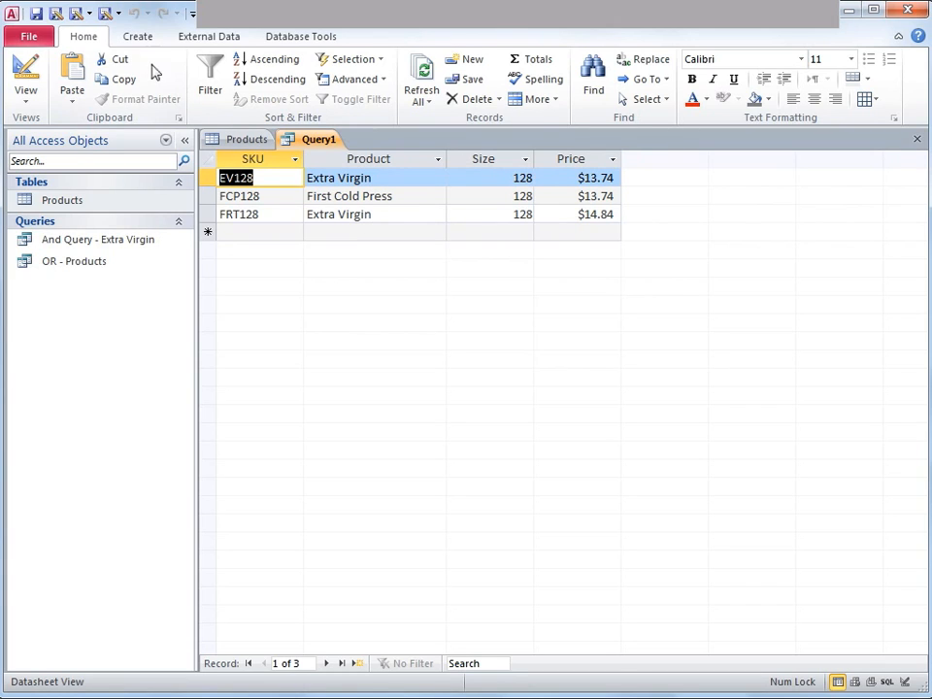
Return the query to design view and set the Product field to sort Ascending
left_click(26, 70)
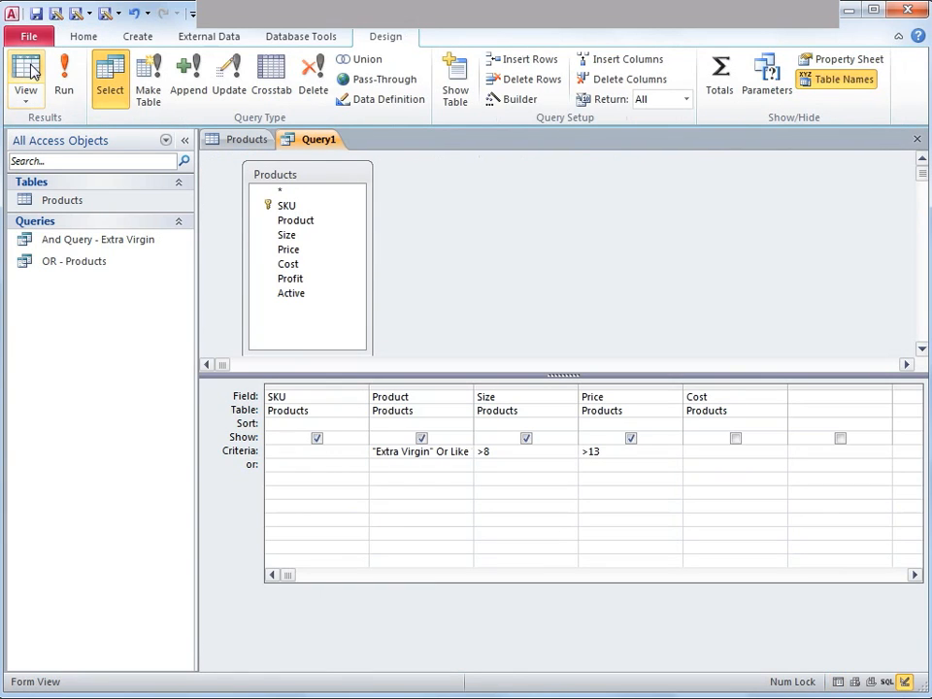
left_click(399, 422)
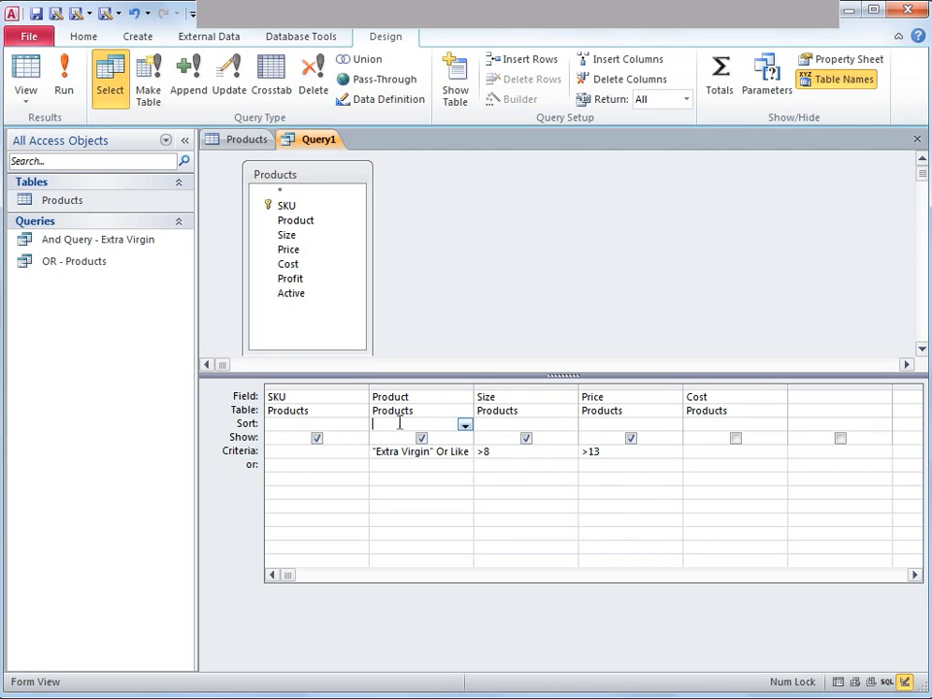
left_click(465, 425)
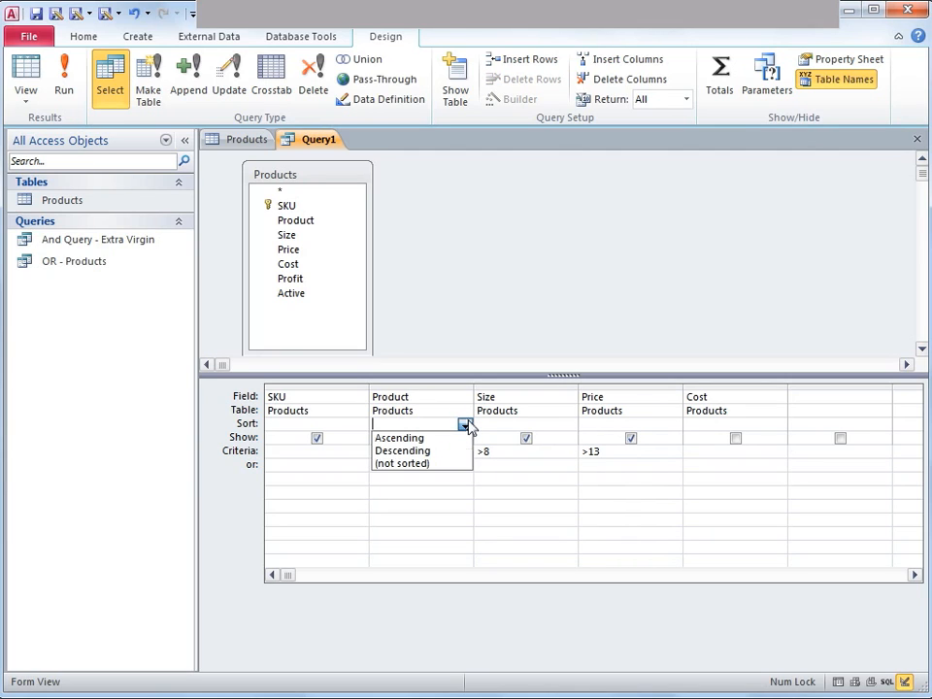
left_click(418, 437)
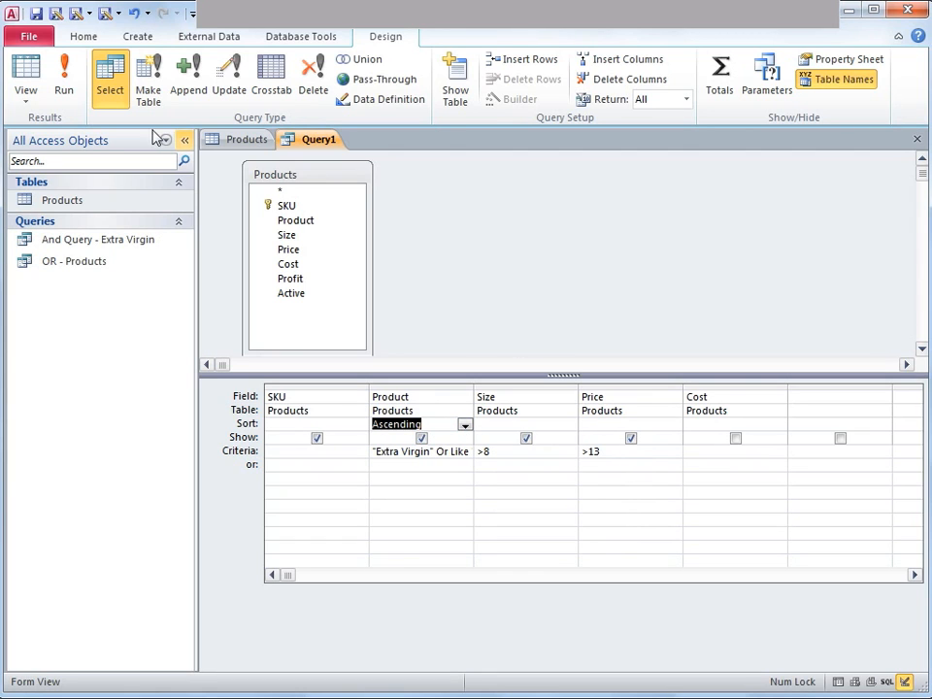
Run the Products query to view its records sorted by product
left_click(70, 87)
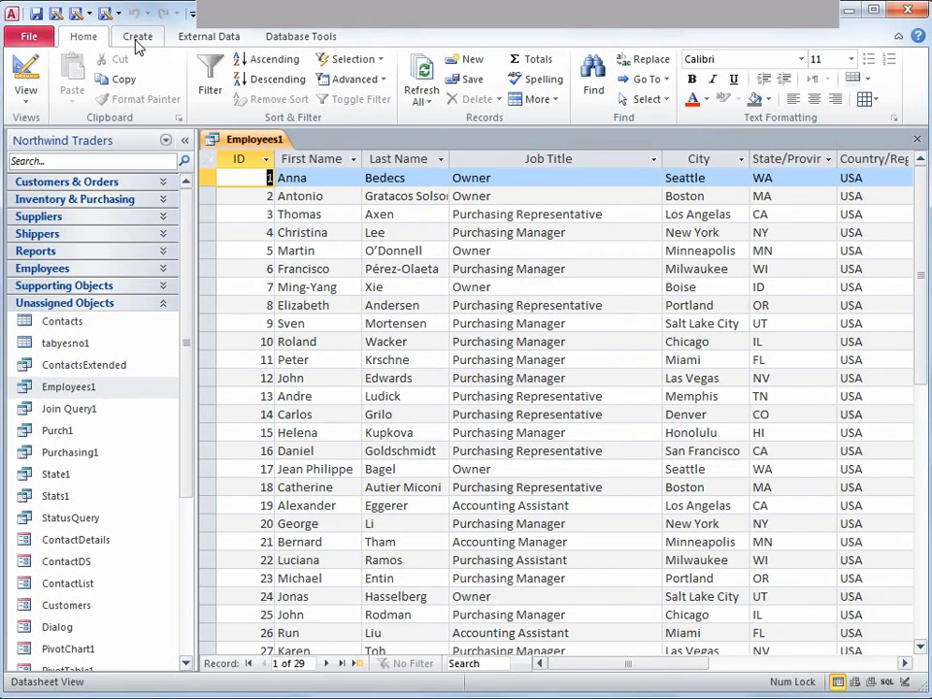
Create a new query in design view with the Employees1 query as its source
left_click(137, 37)
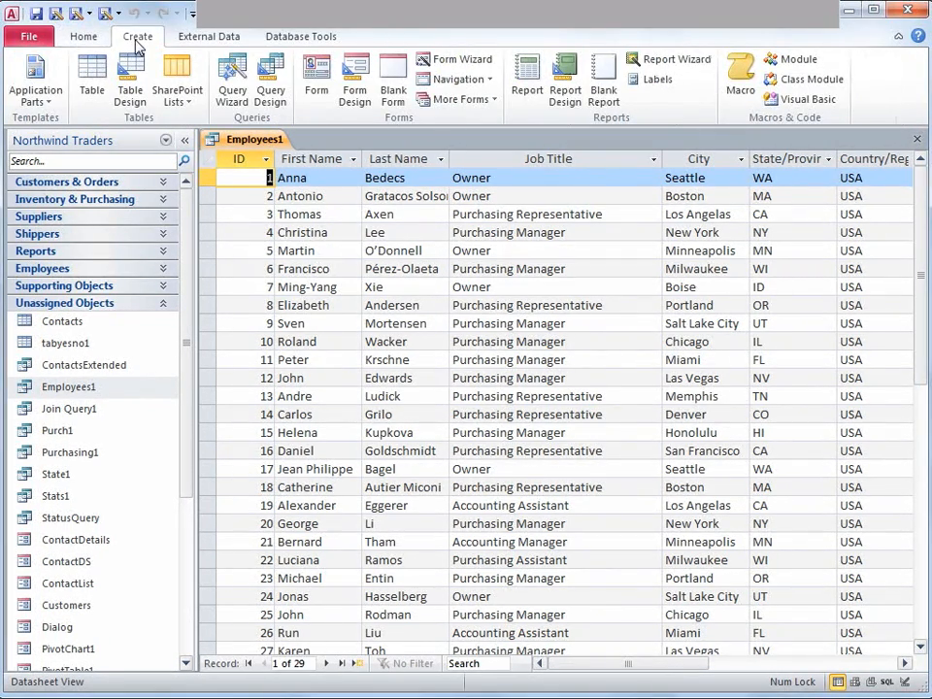
left_click(285, 88)
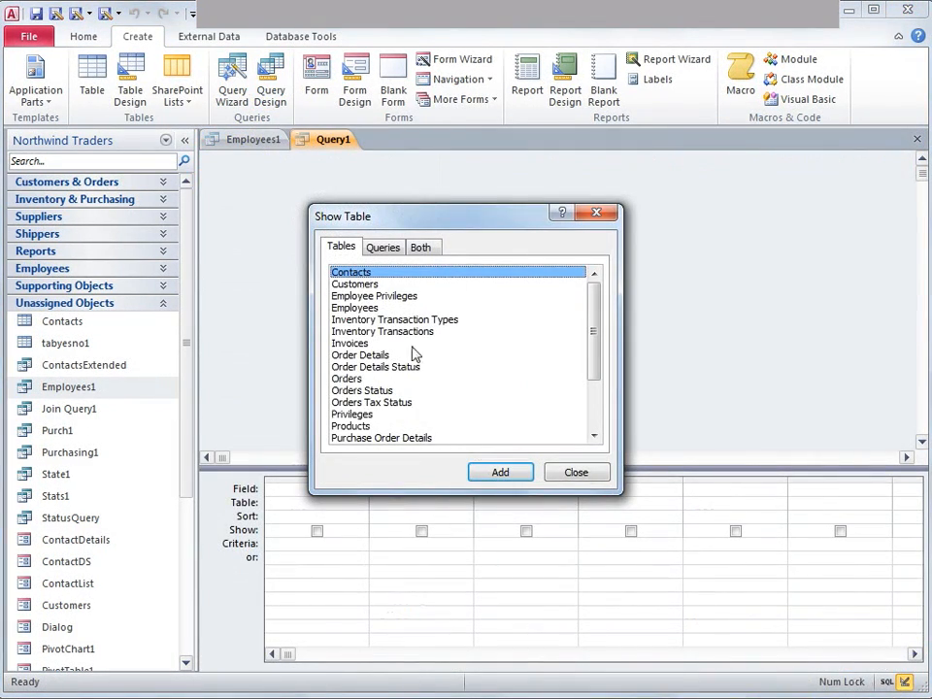
left_click(381, 247)
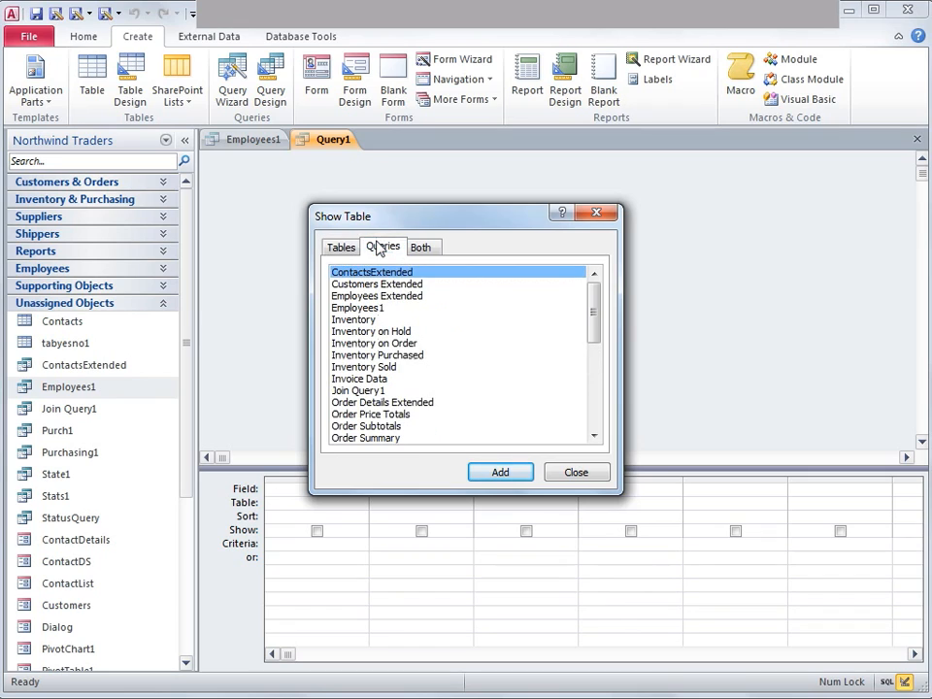
left_click(368, 307)
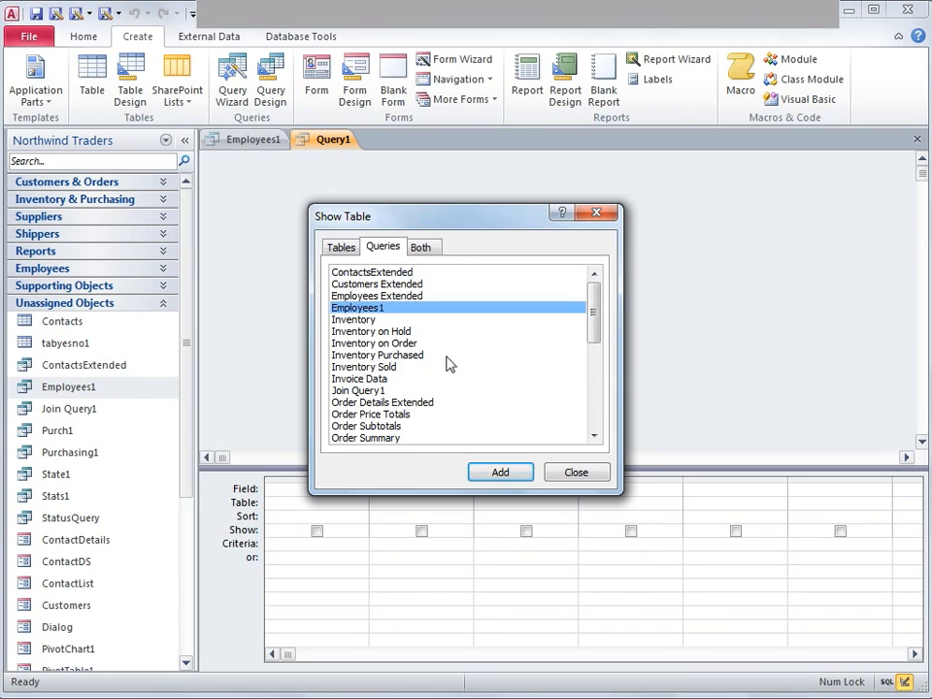
left_click(499, 475)
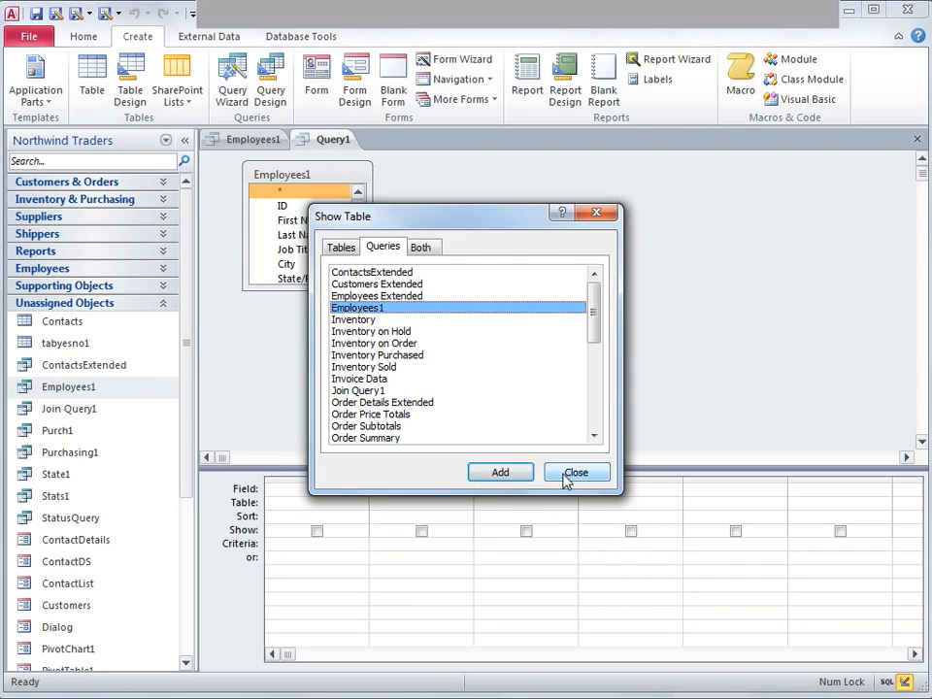
left_click(575, 473)
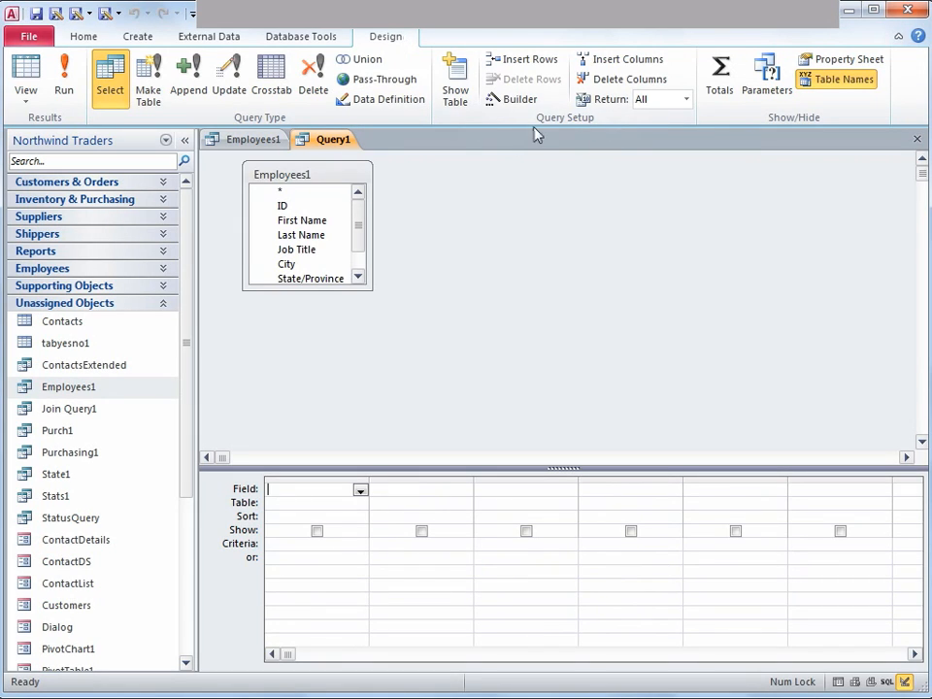
left_click(456, 77)
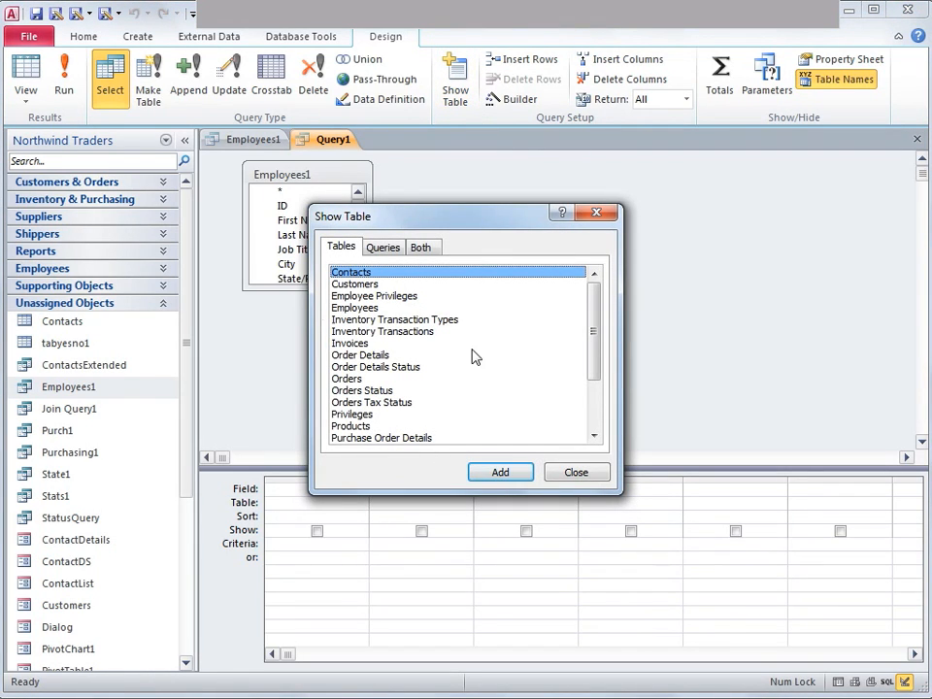
left_click(579, 473)
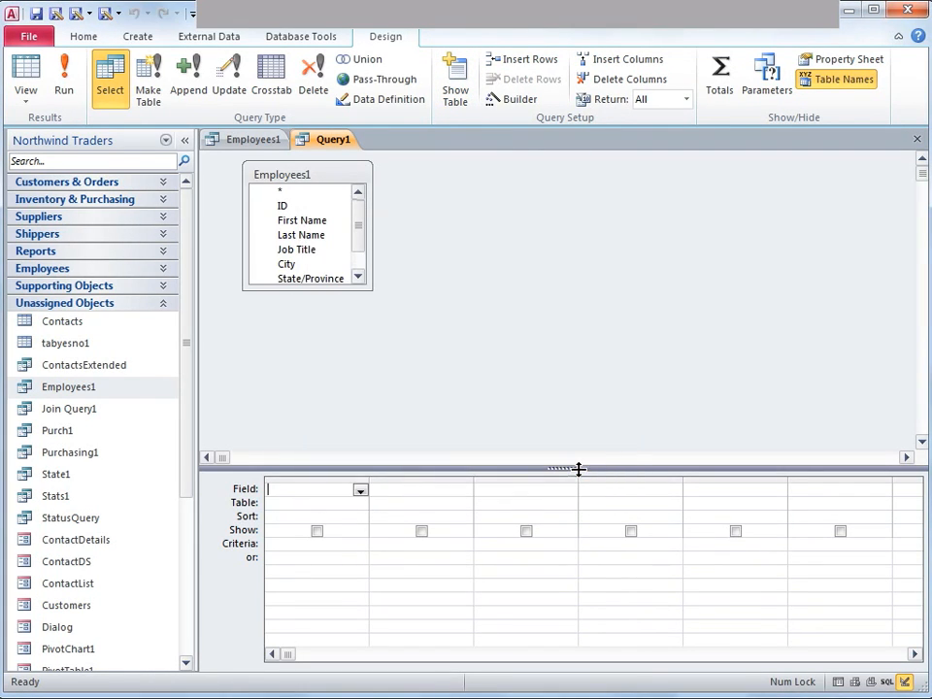
left_click(497, 263)
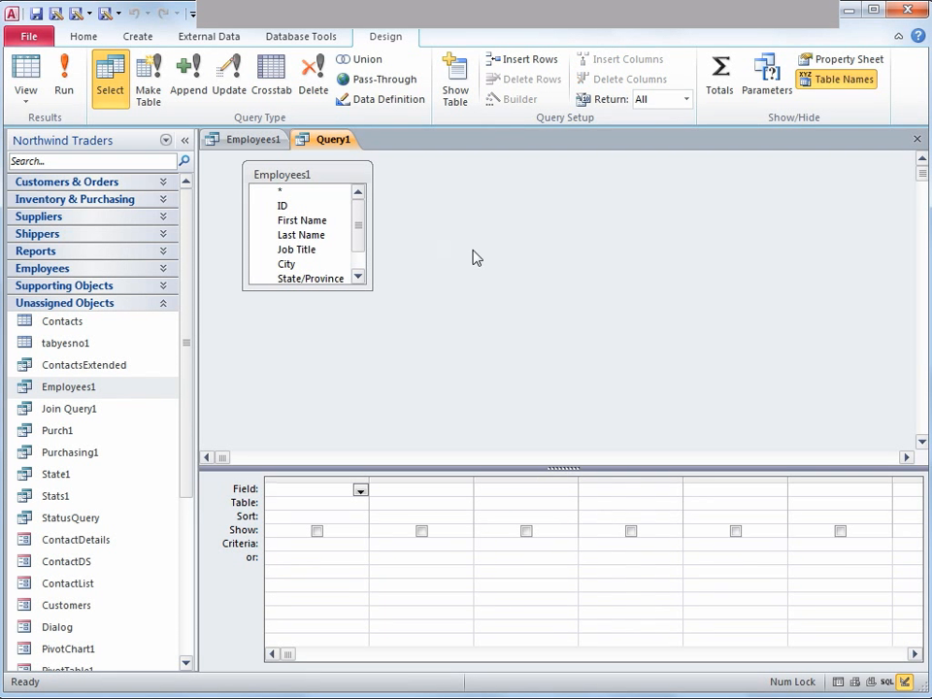
right_click(482, 257)
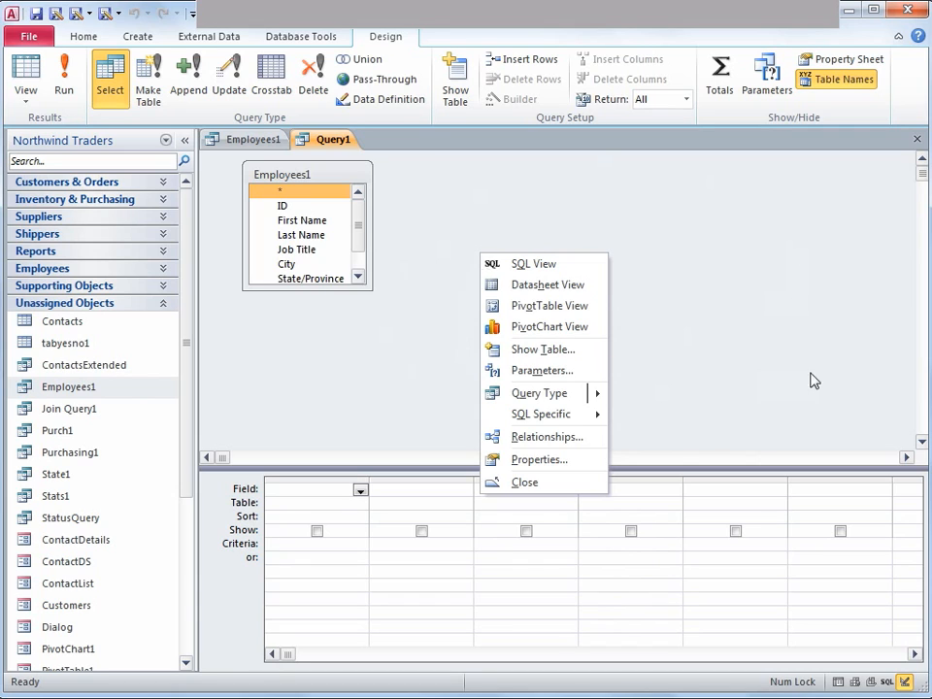
mouse_move(529, 400)
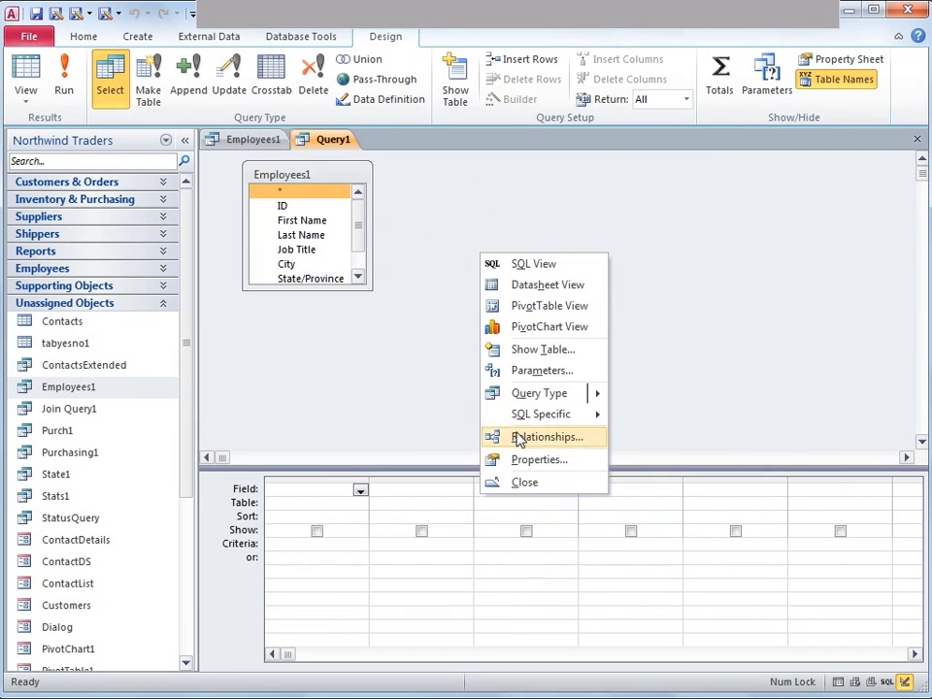
left_click(530, 360)
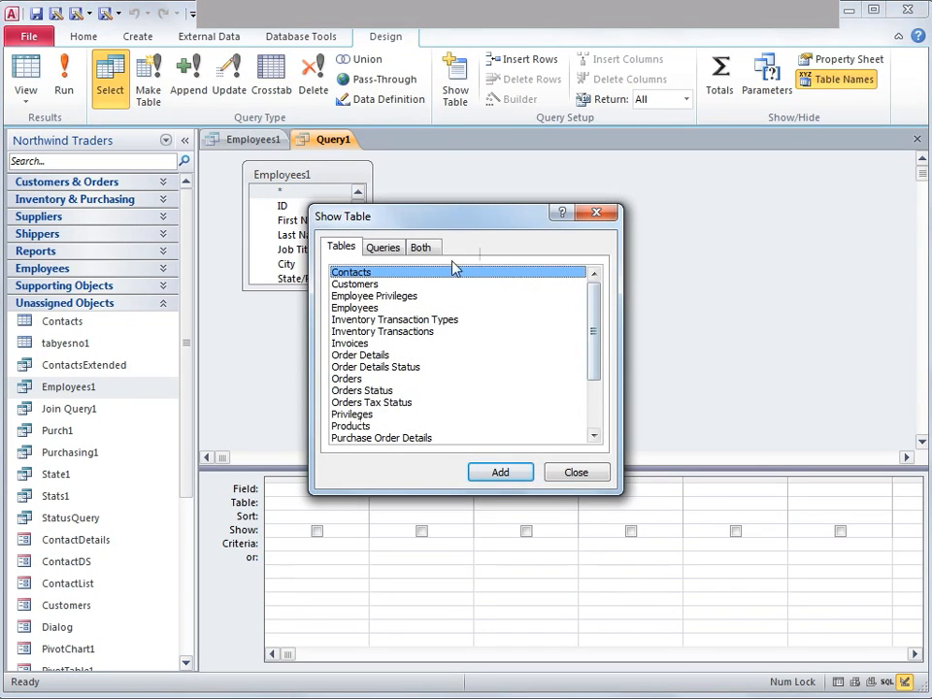
left_click(575, 474)
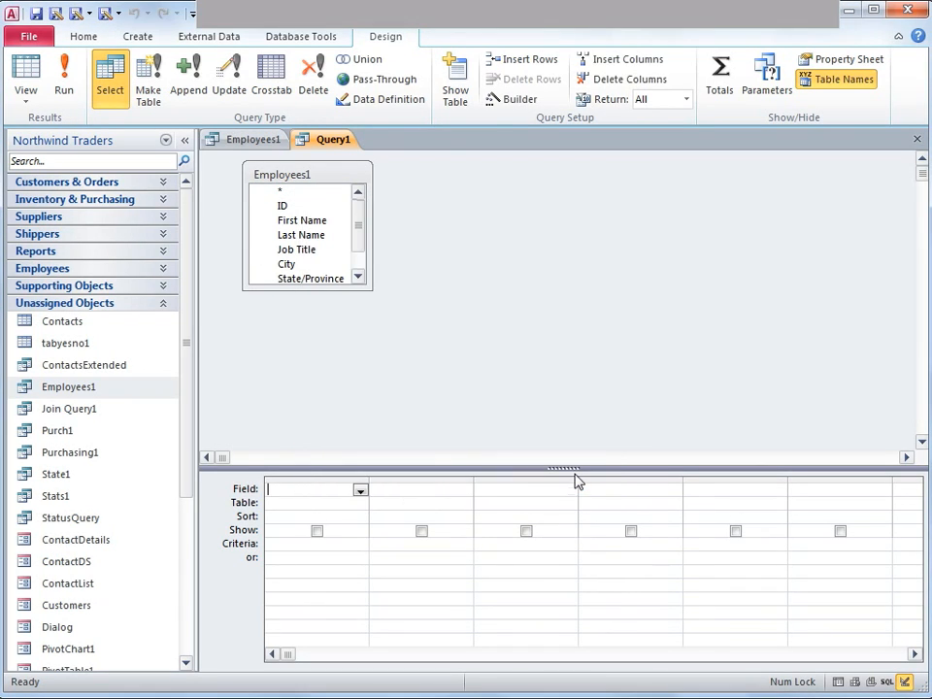
Lengthen the Employees1 field list to show all its fields and enlarge the design grid area
left_click_drag(321, 289, 330, 357)
left_click_drag(458, 472, 493, 380)
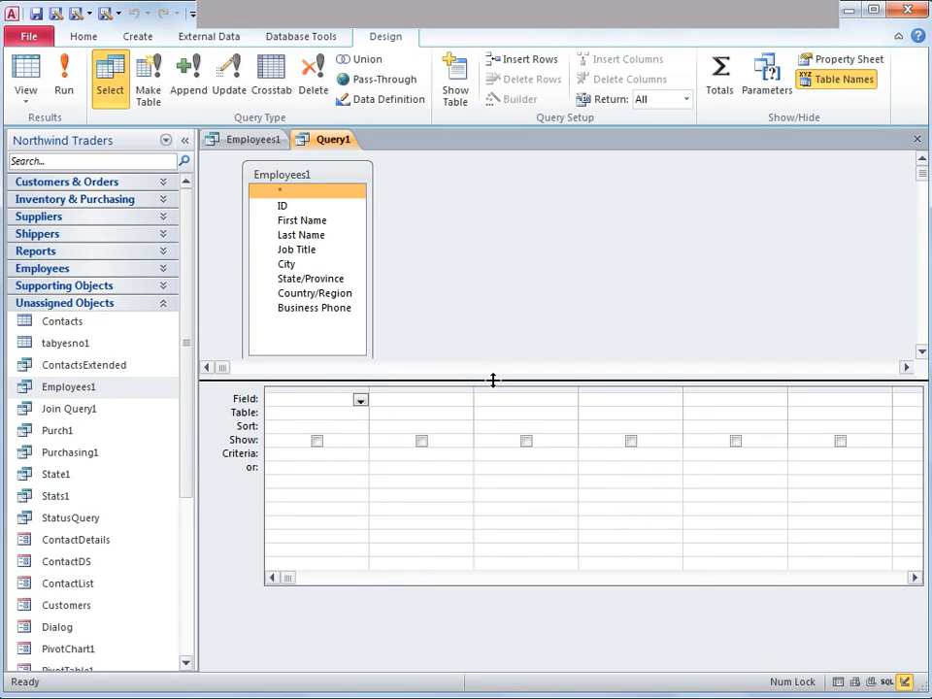
left_click_drag(493, 380, 490, 378)
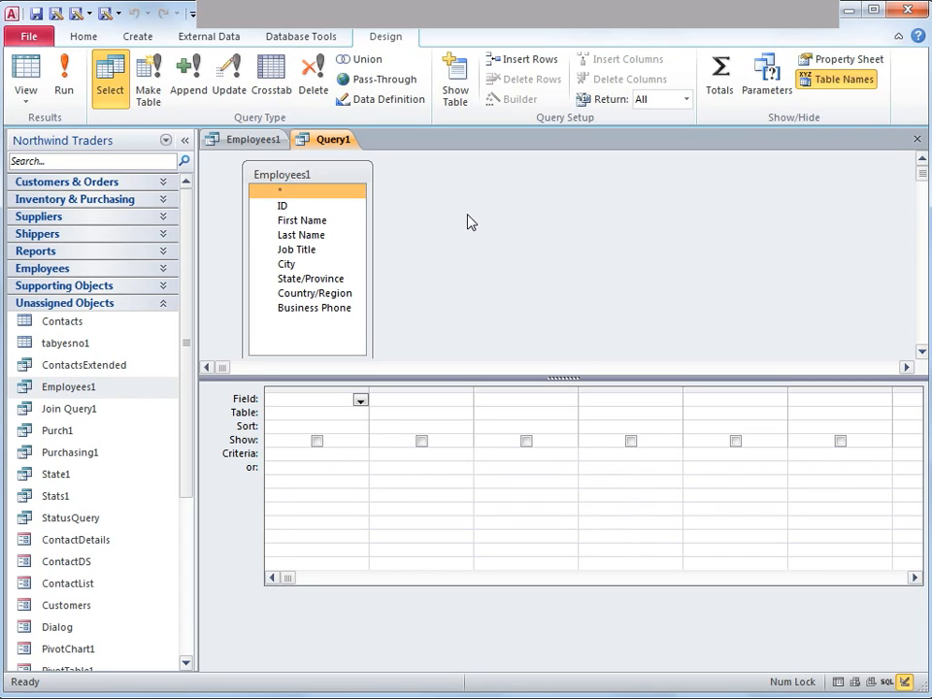
Add the ID, First Name and Job Title fields from Employees1 to the design grid
double_click(282, 206)
double_click(314, 221)
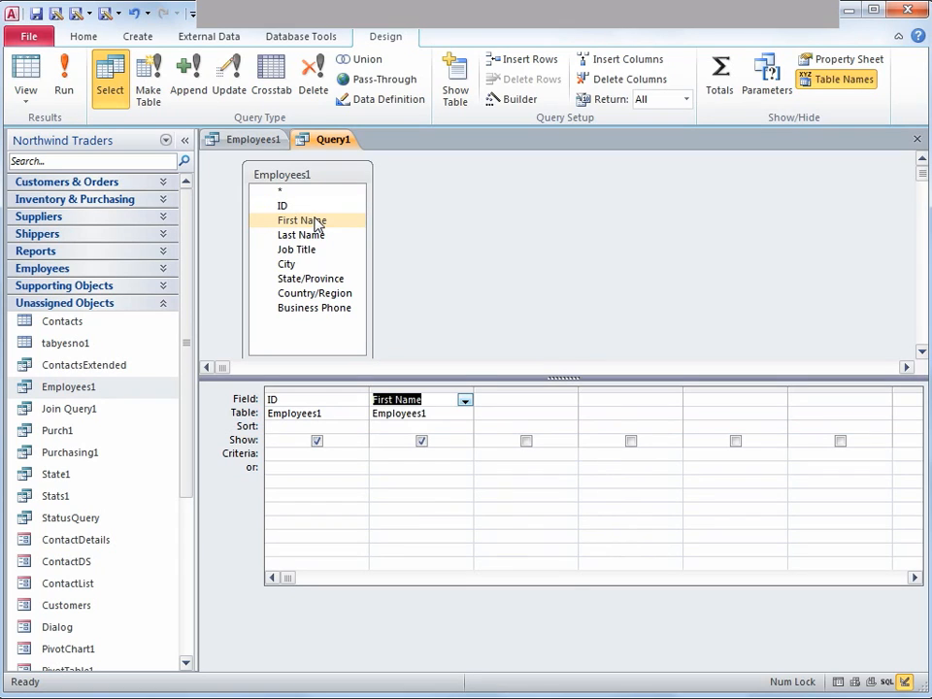
left_click(306, 252)
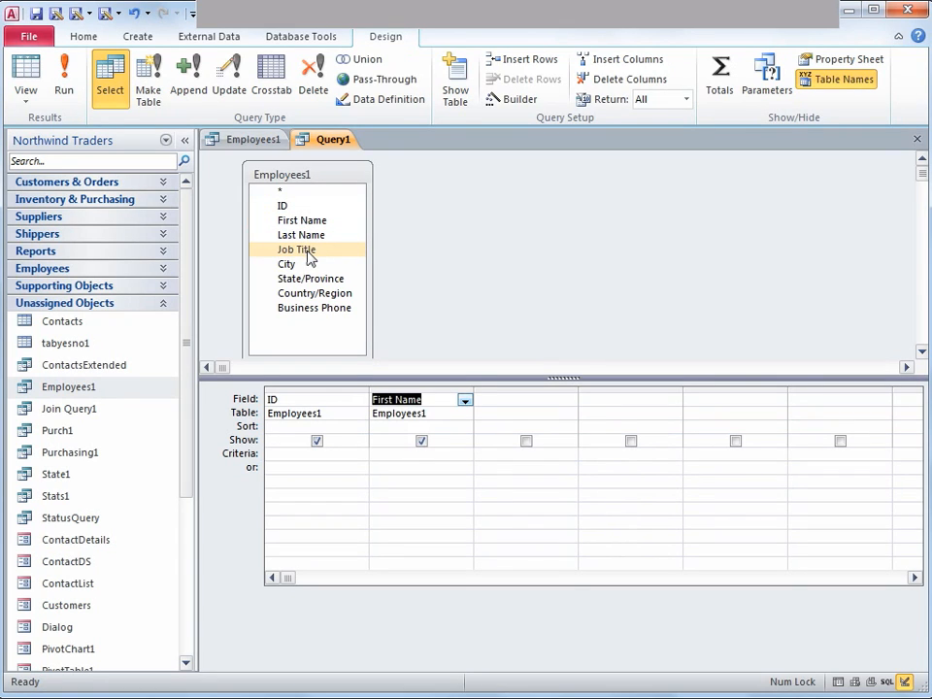
double_click(307, 252)
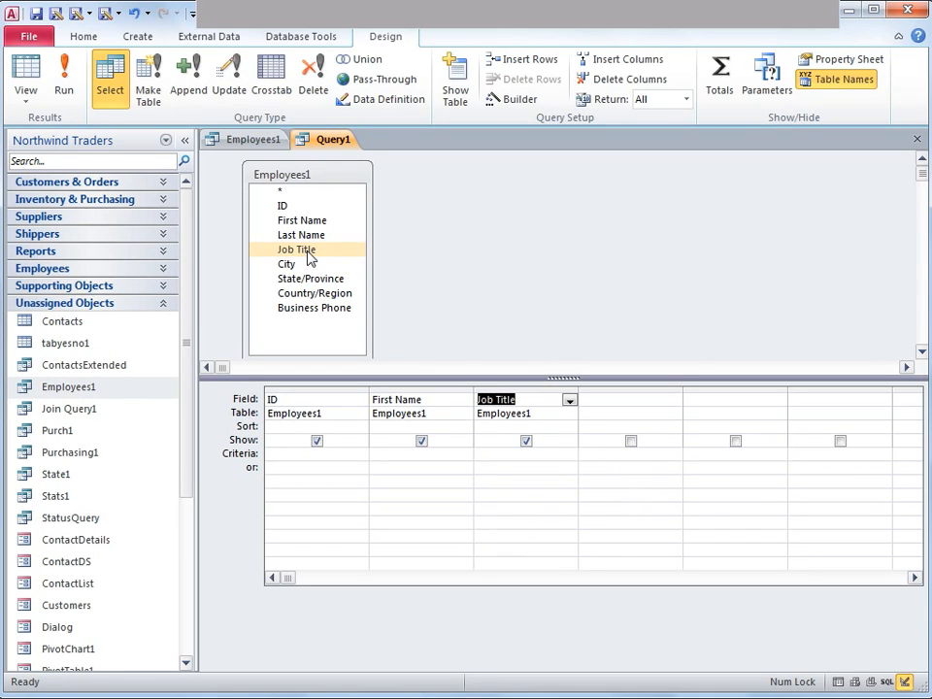
Set the Job Title criterion to Like "Purchasing*"
left_click(489, 452)
type("\"Puchasing")
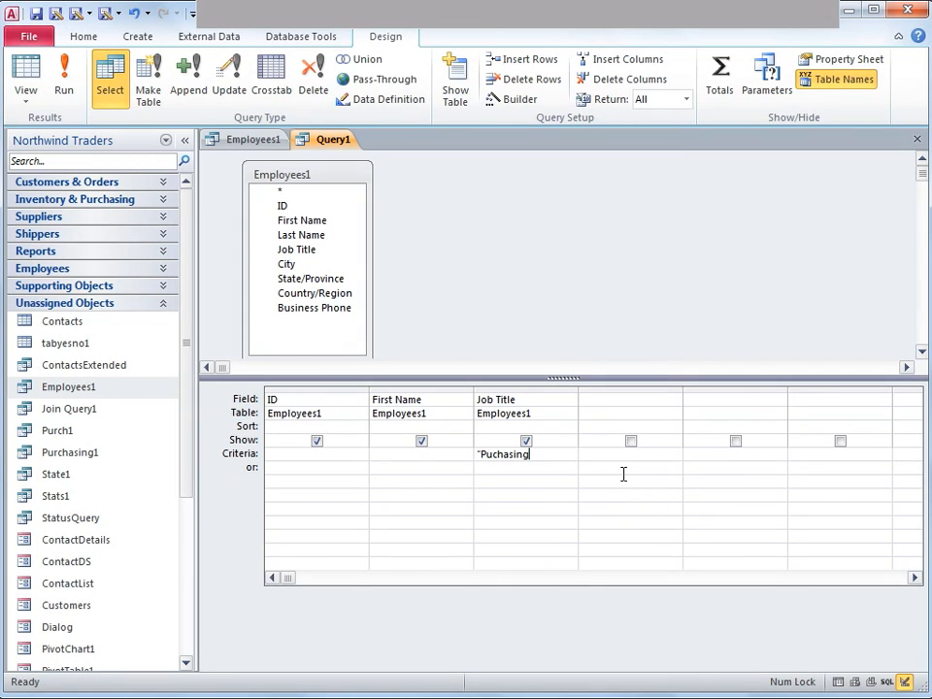
type("\"\"")
key("Tab")
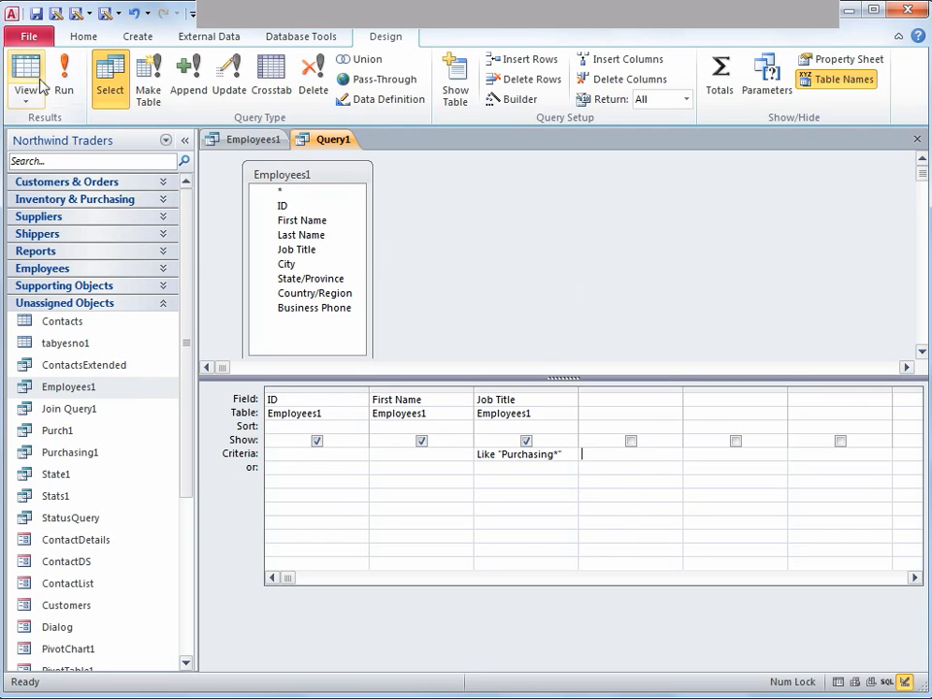
Run the query and examine the different purchasing job titles in its results
left_click(65, 86)
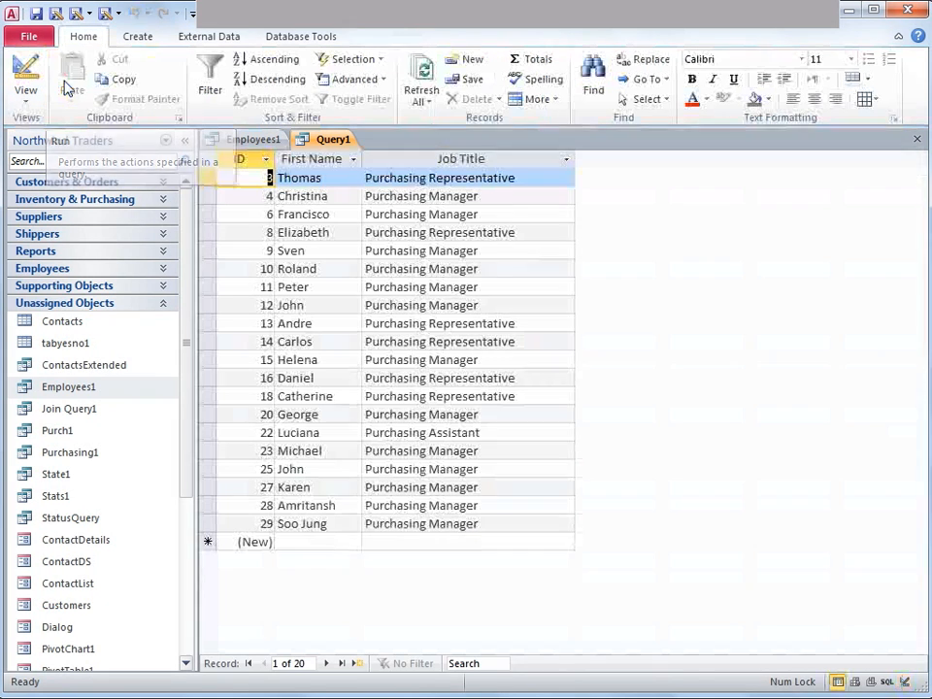
left_click(460, 179)
left_click(452, 198)
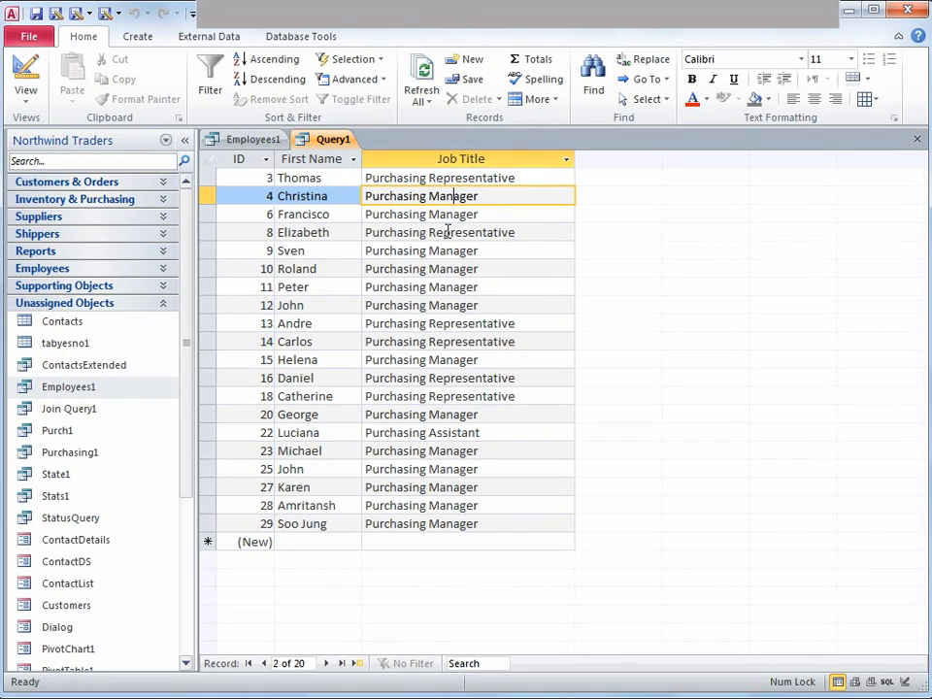
left_click(453, 432)
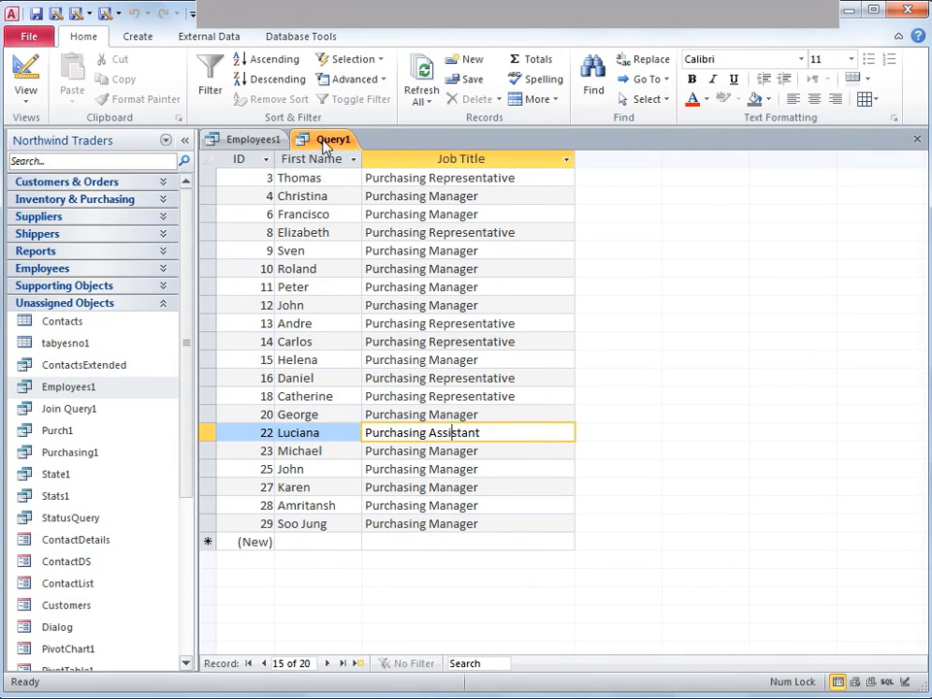
Close the query and save it under the name JobTitle1
left_click(918, 140)
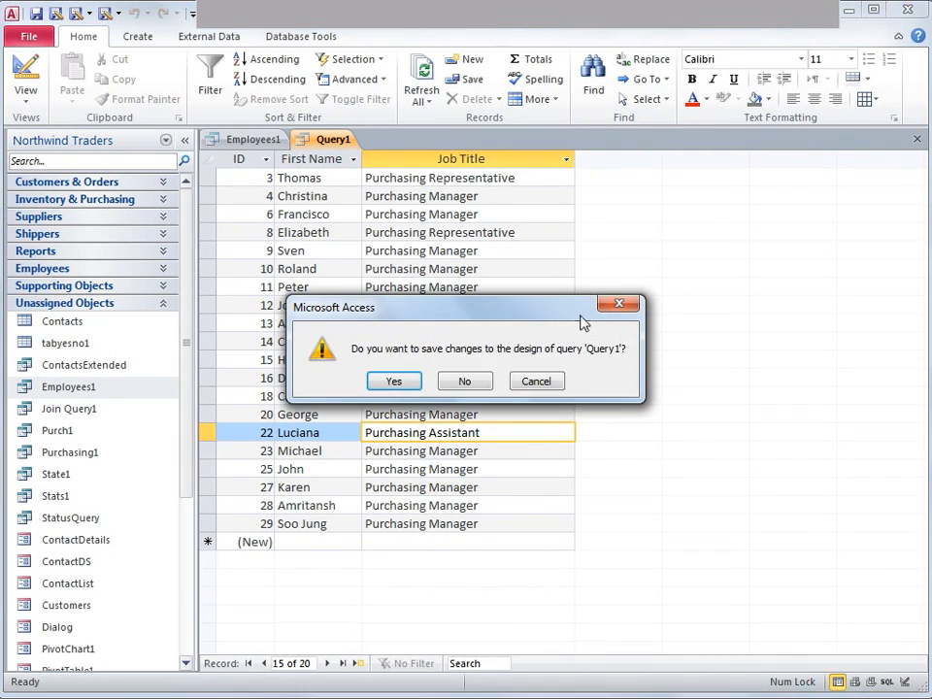
left_click(394, 381)
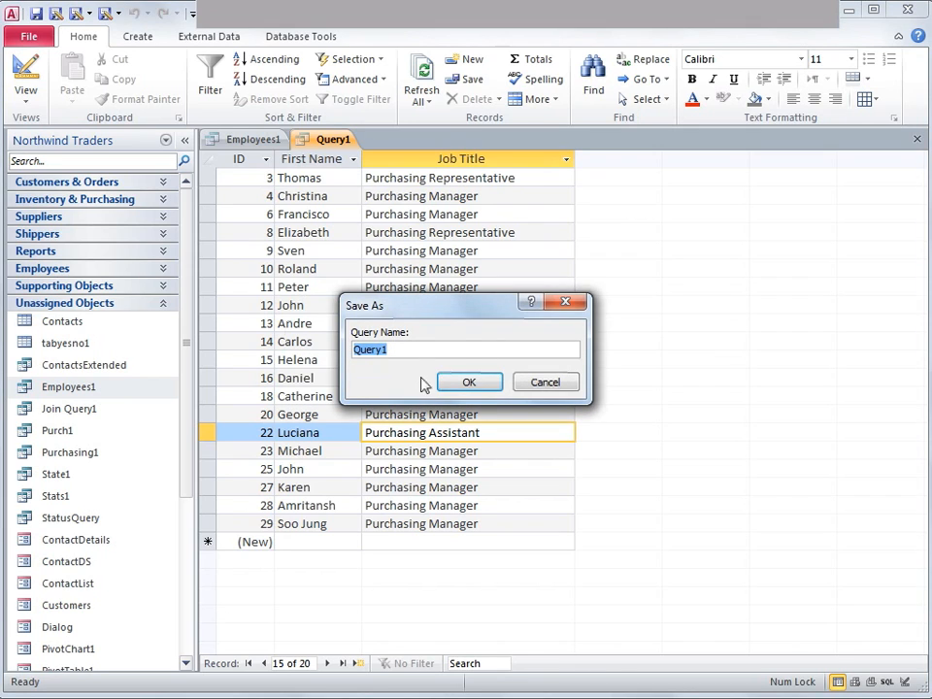
type("Pur")
key("BackSpace")
key("BackSpace")
key("BackSpace")
type("J")
key("Caps_Lock")
type("ob")
key("Caps_Lock")
type("T")
key("Caps_Lock")
type("itle1")
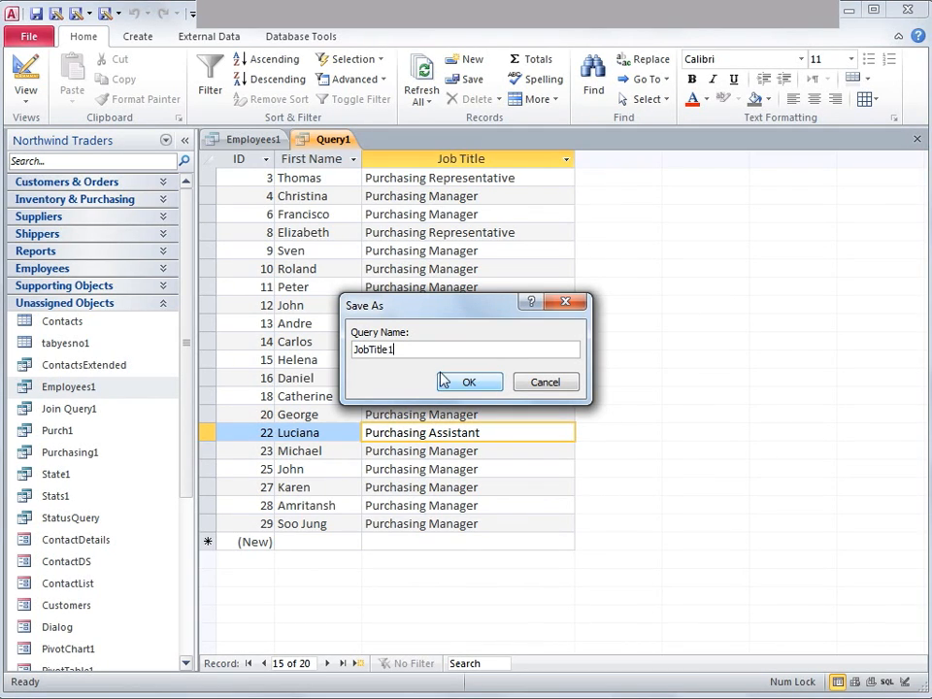
left_click(476, 384)
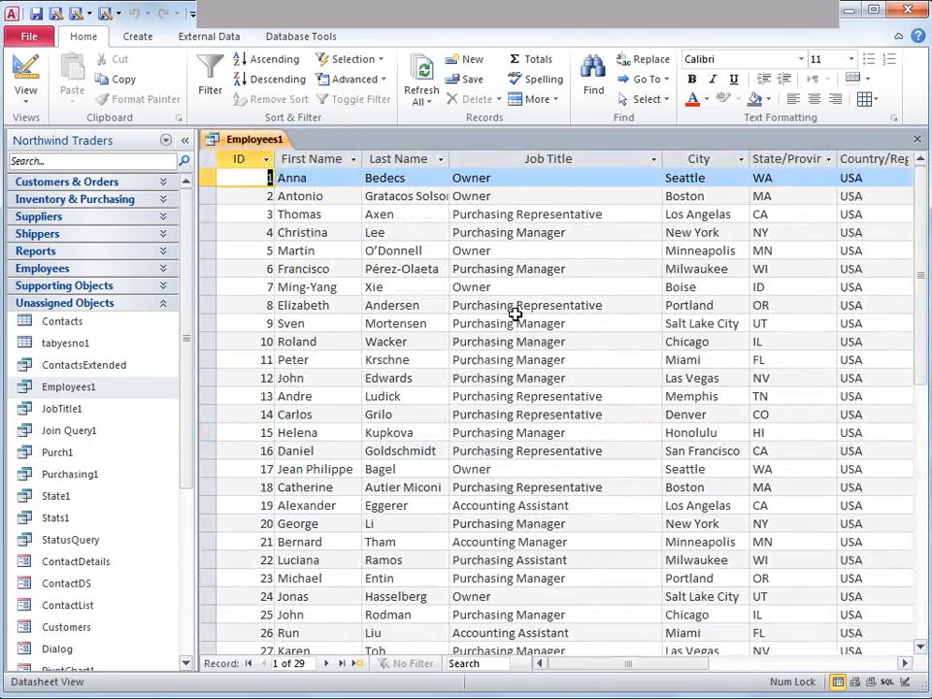
Start another query in design view, again based on the Employees1 query
left_click(137, 35)
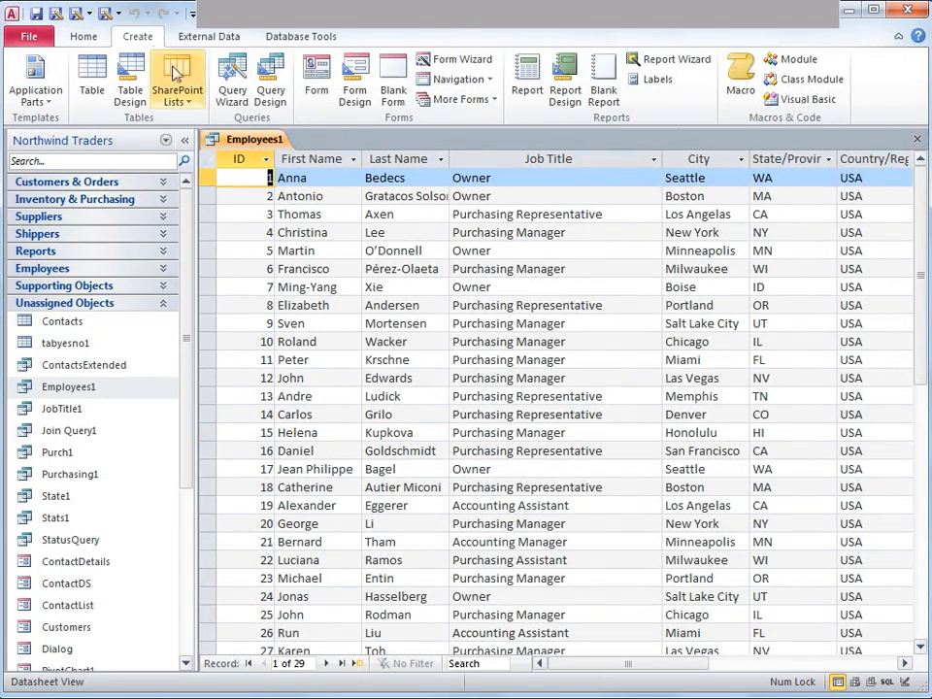
left_click(275, 94)
left_click(384, 249)
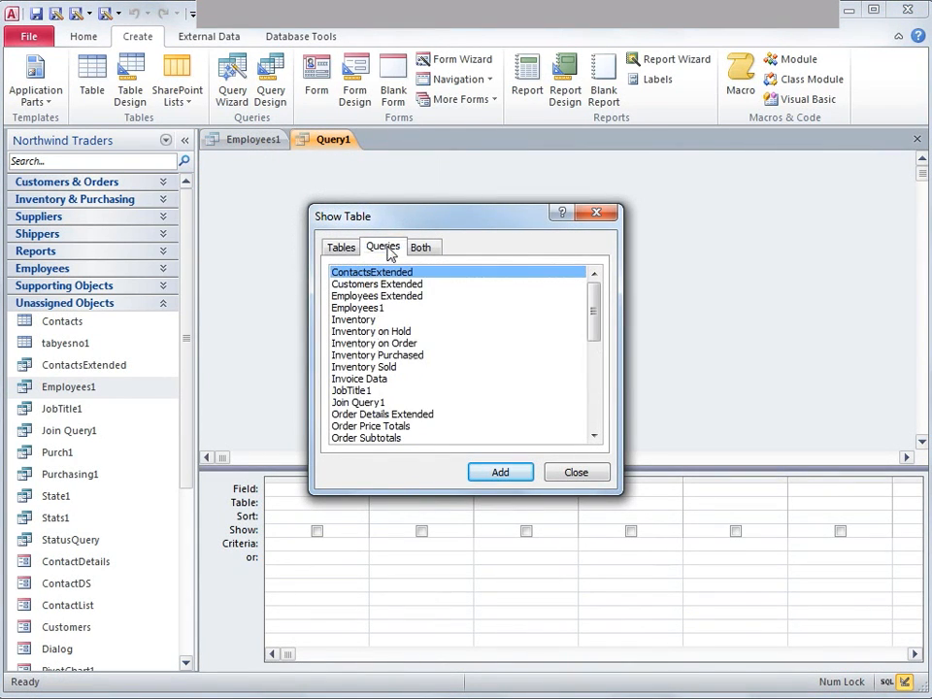
double_click(370, 309)
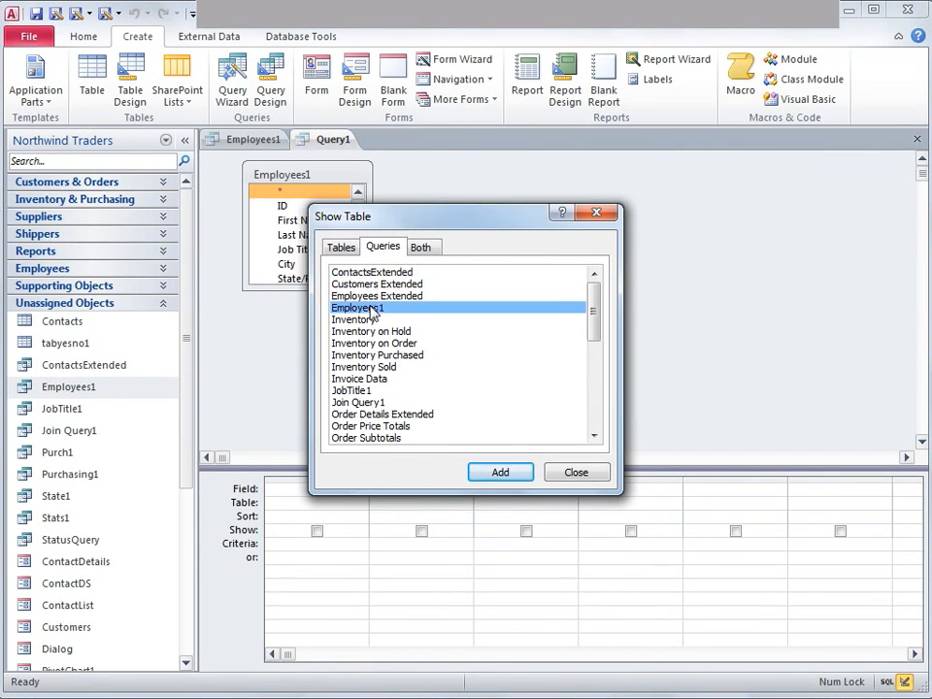
left_click(594, 474)
Lengthen the Employees1 field list and add the ID, First Name and State/Province fields to the new query's grid
left_click_drag(326, 293, 329, 360)
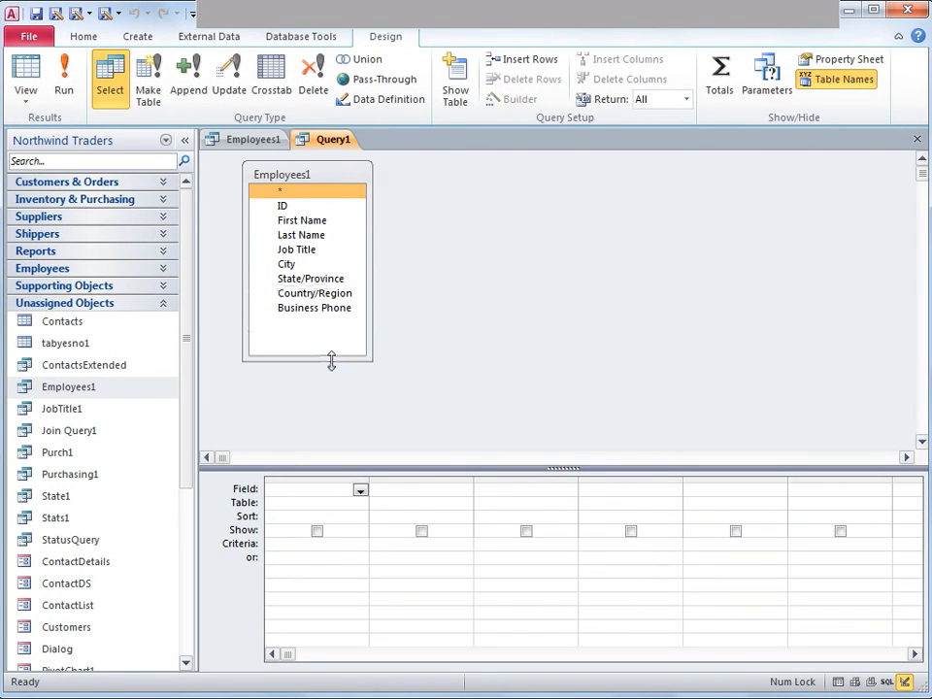
double_click(293, 208)
left_click(298, 222)
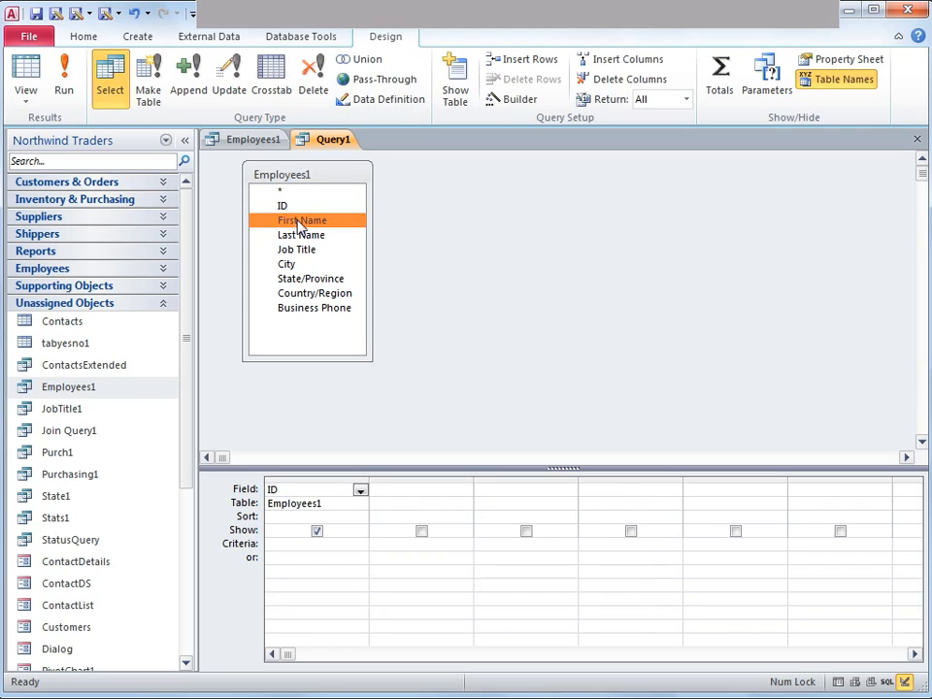
double_click(299, 223)
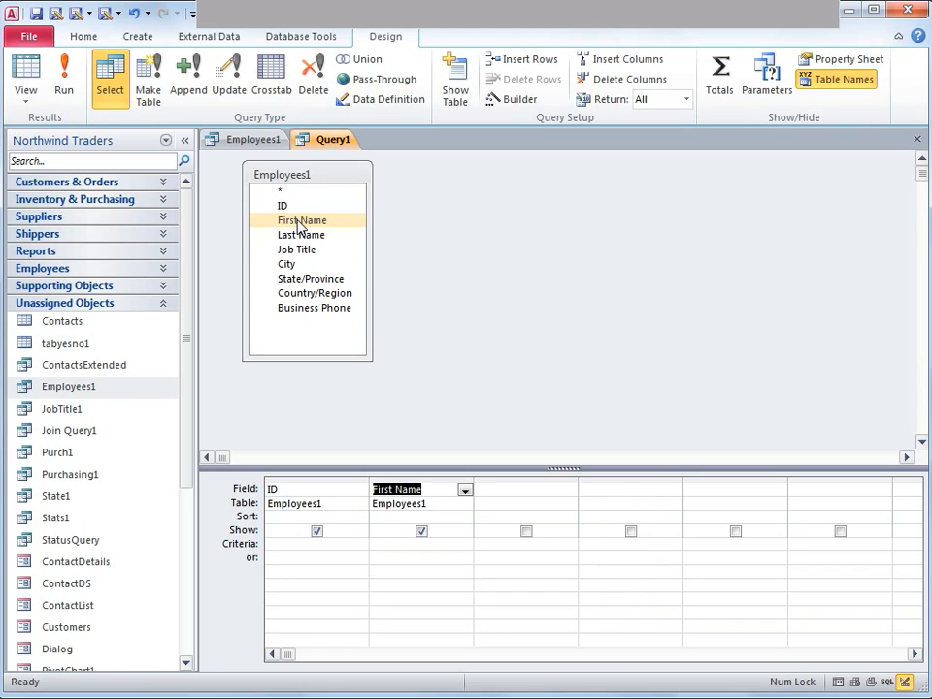
double_click(323, 279)
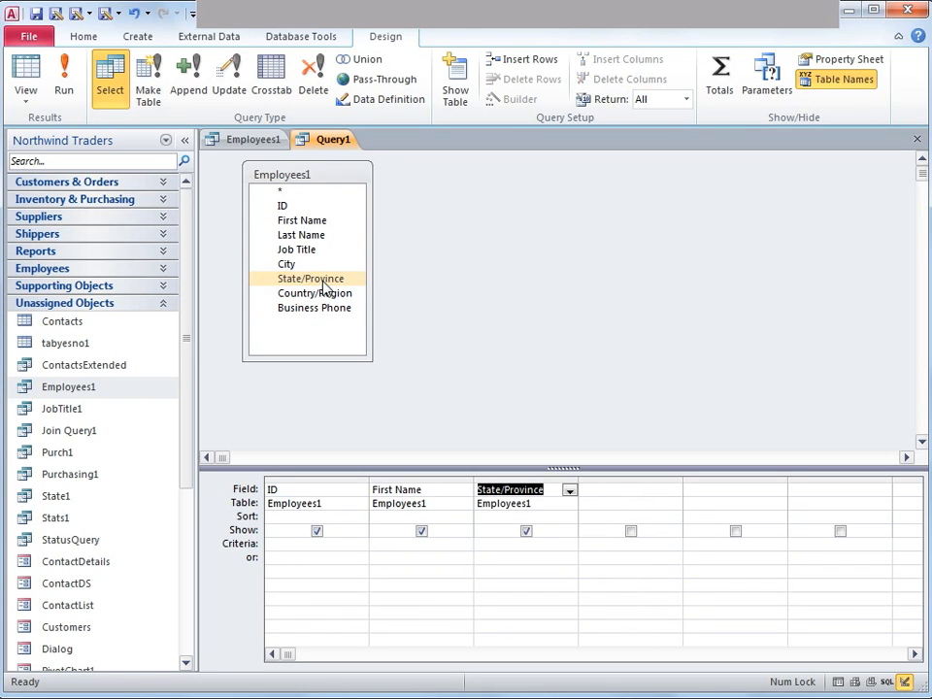
Set the State/Province criteria to "CA" OR "NY" and run the query
left_click(483, 544)
type("\"")
key("Caps_Lock")
type("CA\" OR \"")
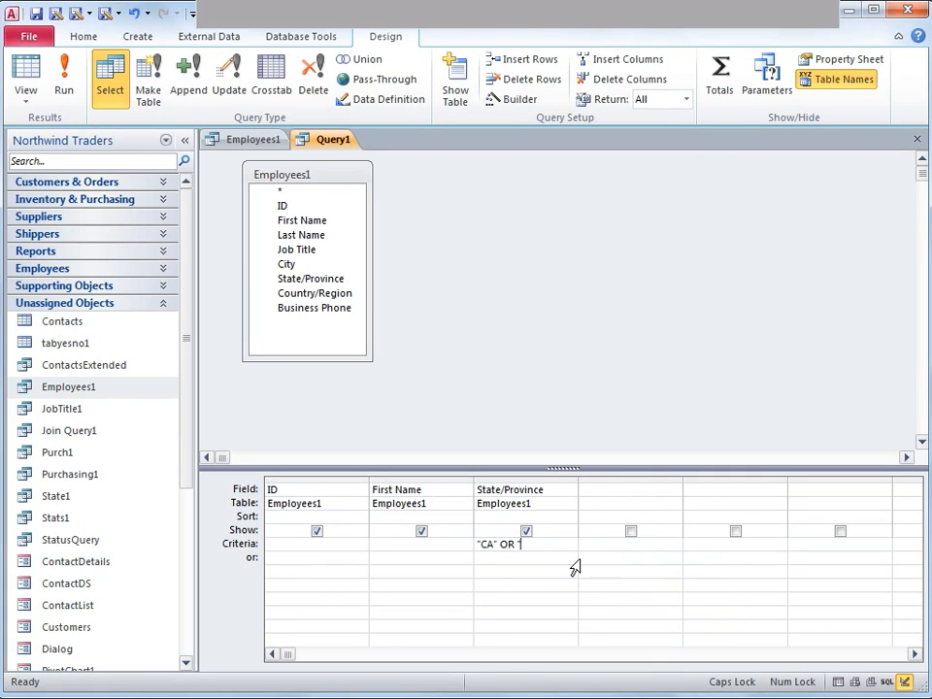
type("NY\"")
key("Tab")
left_click(63, 92)
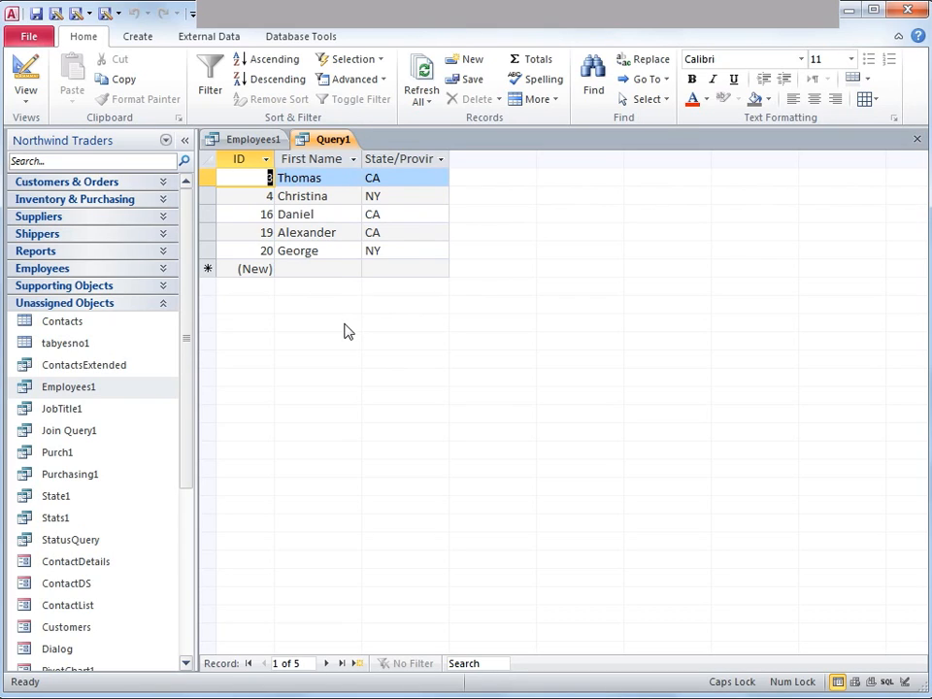
Close the query and save it under the name StateProvince
left_click(918, 142)
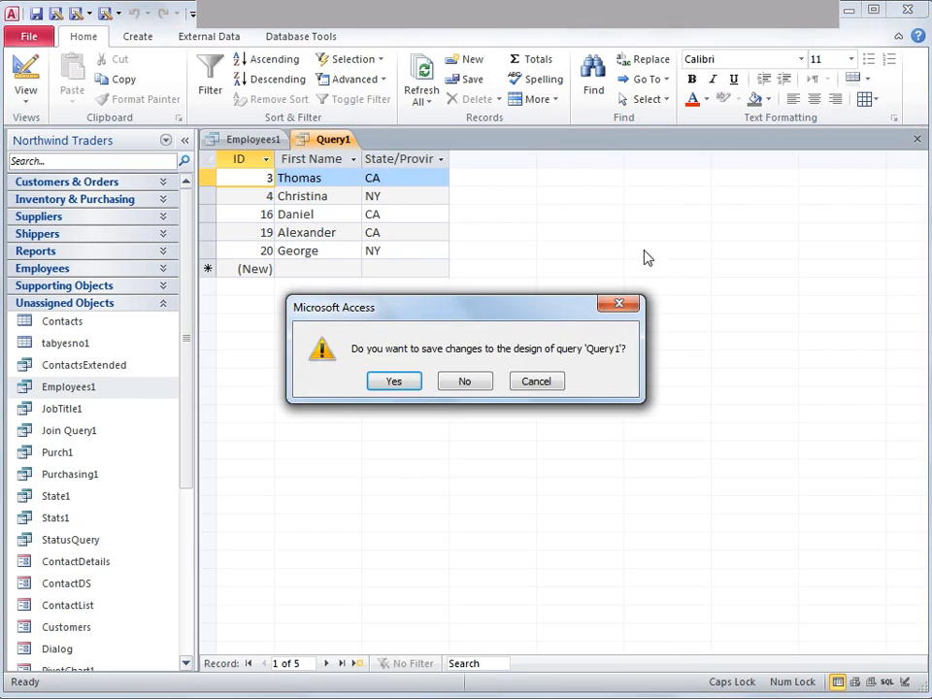
left_click(401, 383)
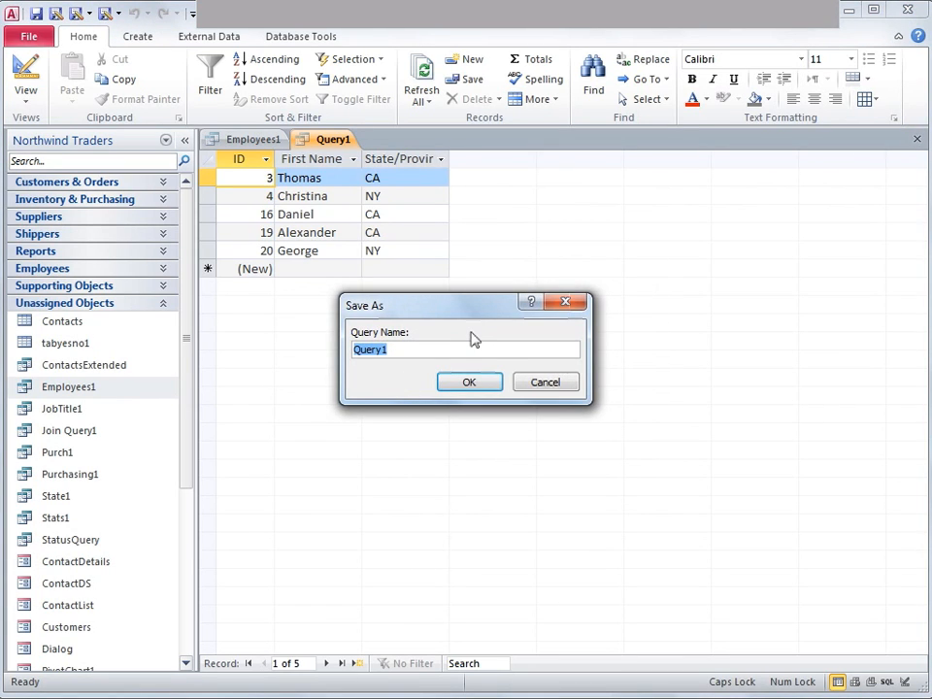
type("s")
type("S")
key("Caps_Lock")
type("tate")
key("Caps_Lock")
type("P")
key("Caps_Lock")
type("rove")
key("BackSpace")
type("ince")
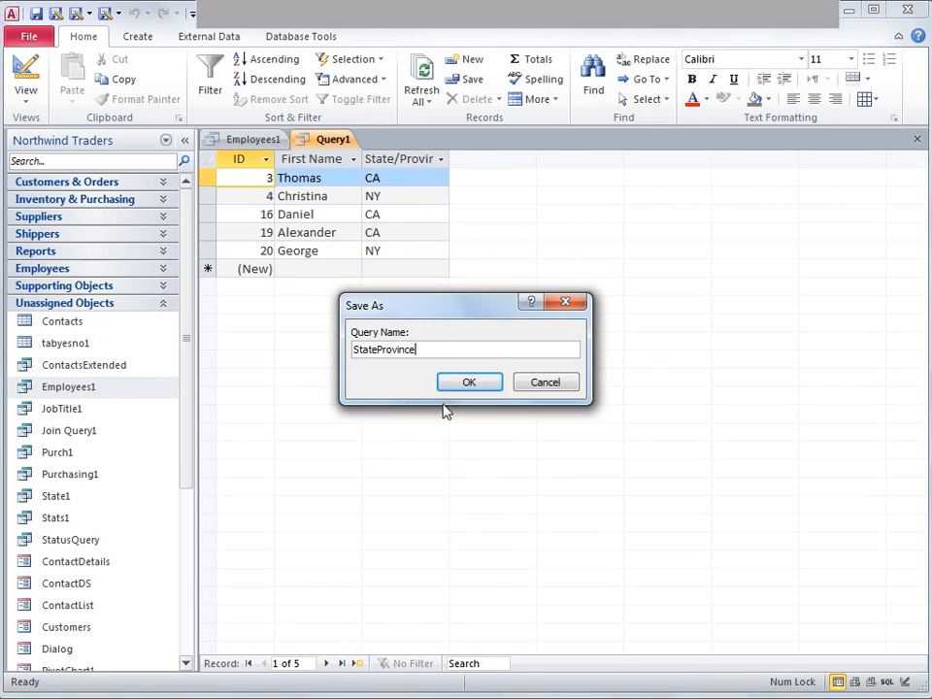
left_click(483, 382)
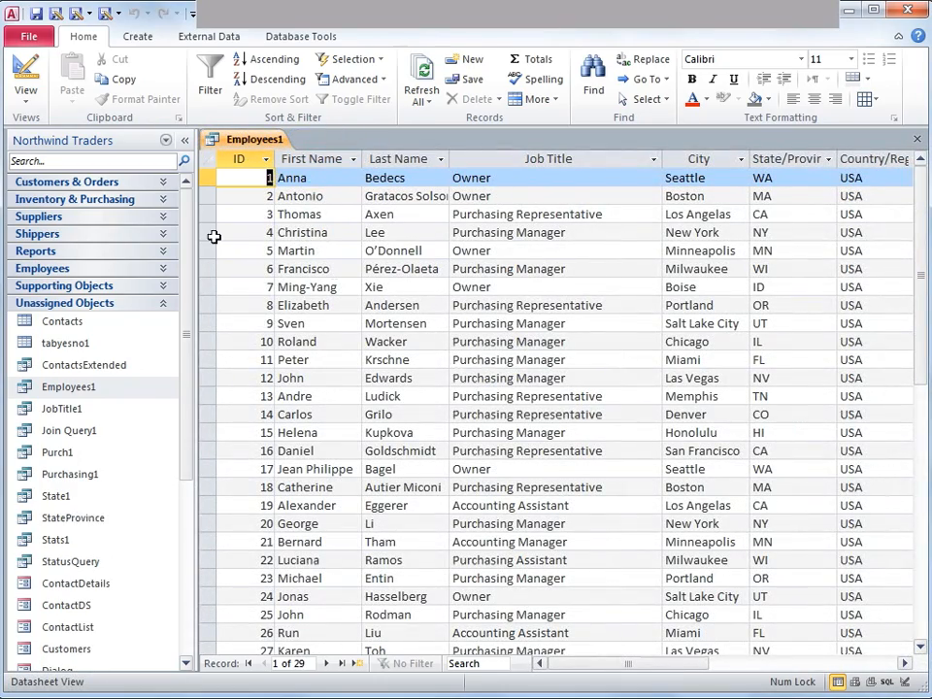
Start a new query in design view based on the saved JobTitle1 and StateProvince queries
left_click(137, 39)
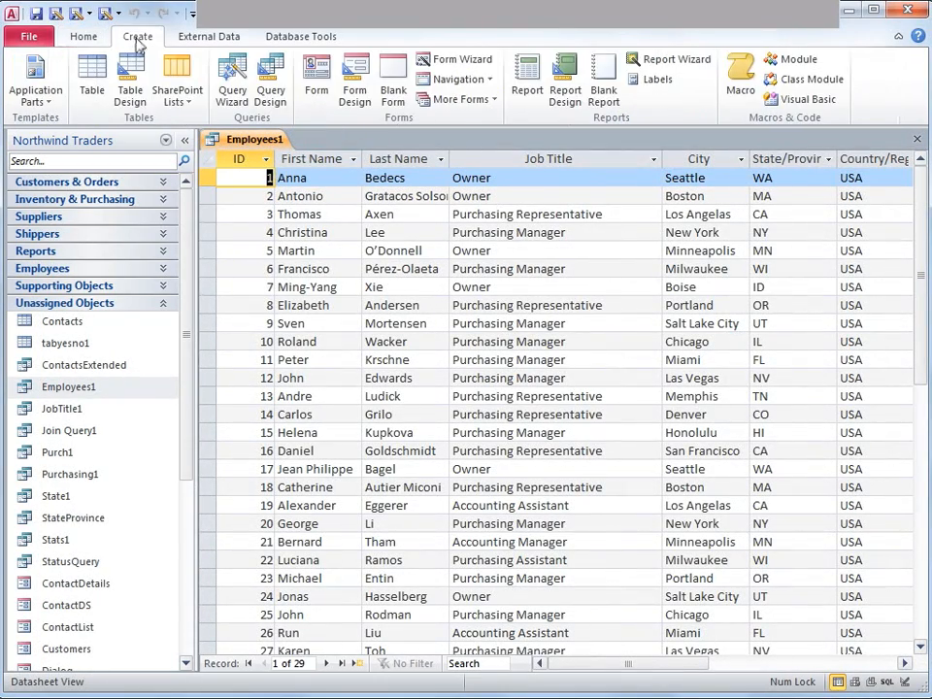
left_click(272, 91)
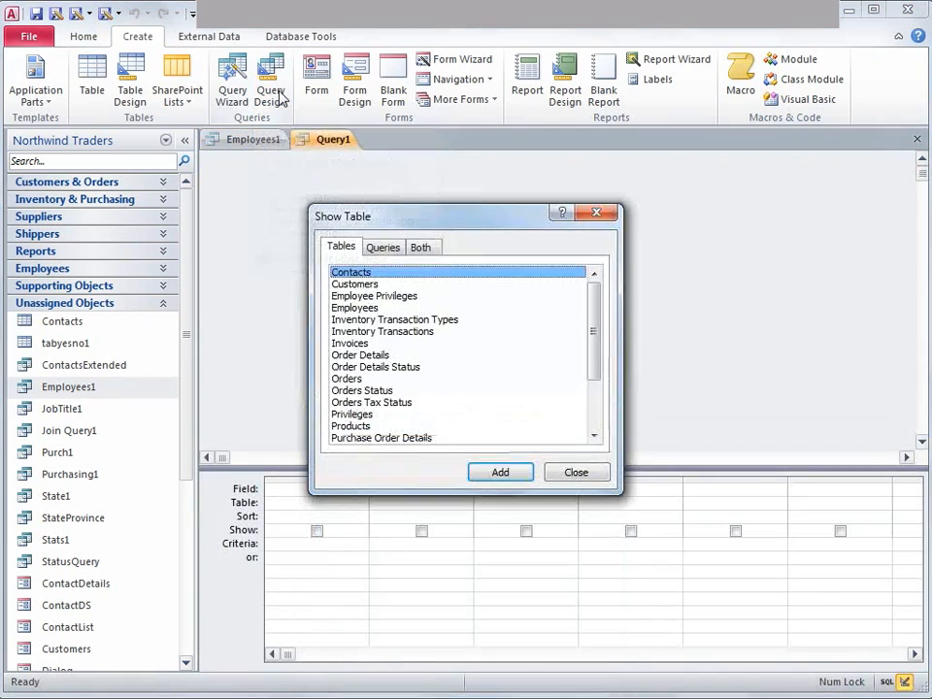
left_click(385, 249)
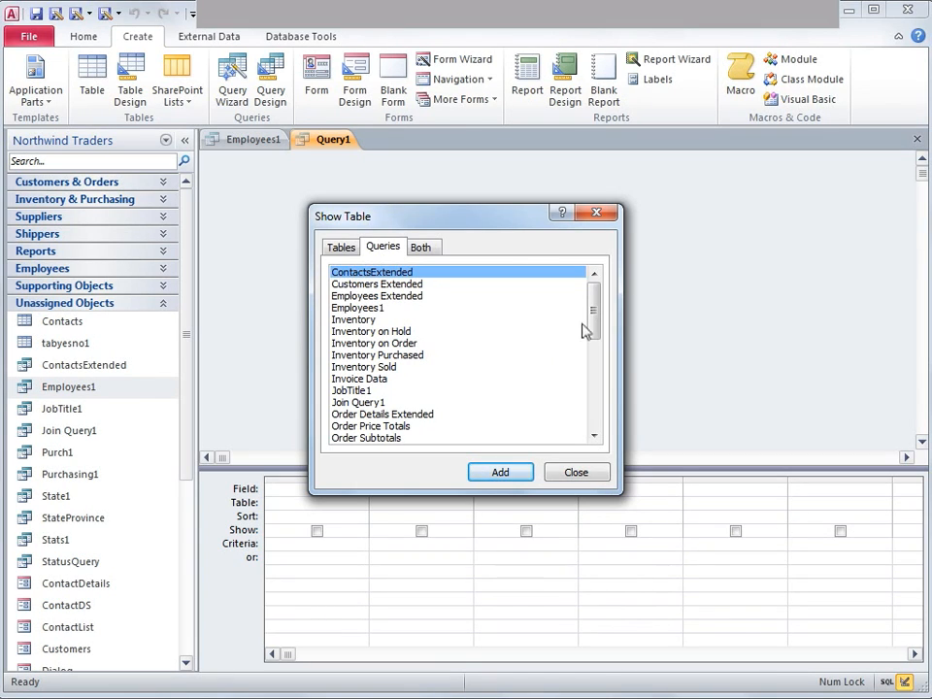
double_click(349, 390)
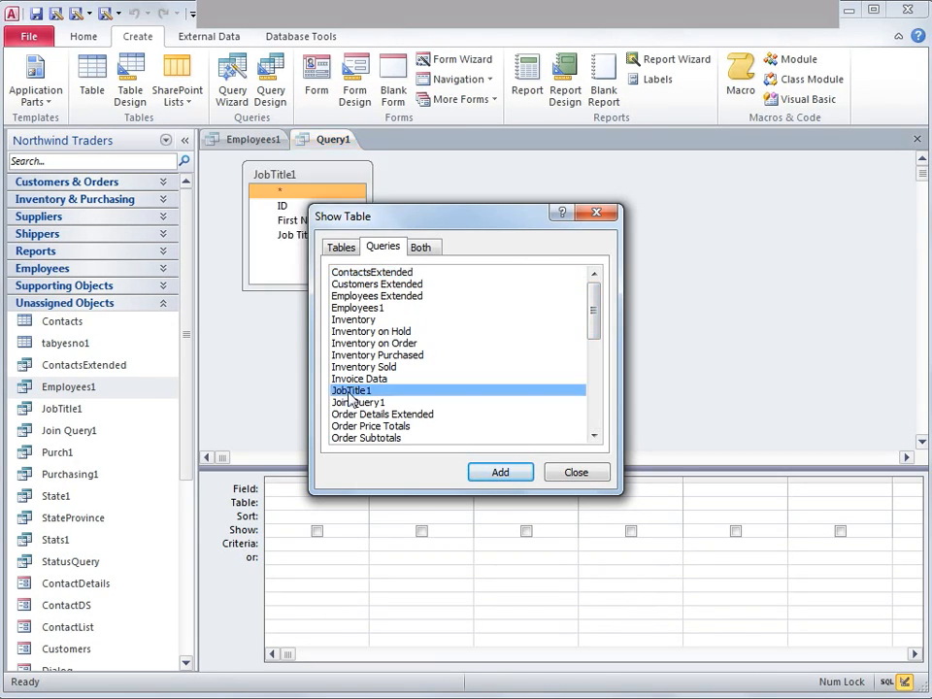
left_click_drag(597, 309, 605, 428)
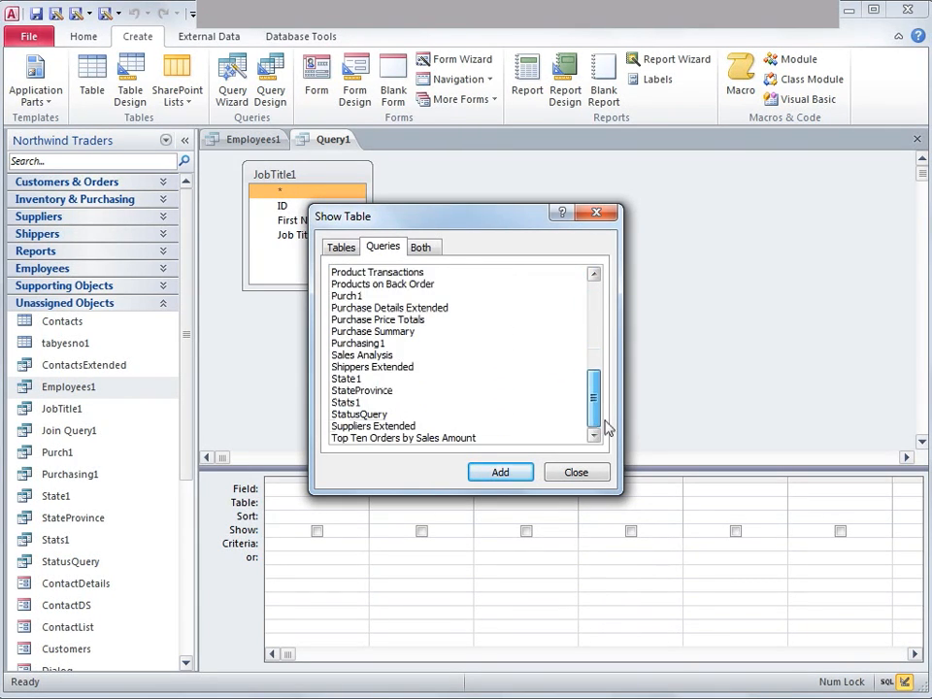
left_click(372, 393)
left_click(500, 471)
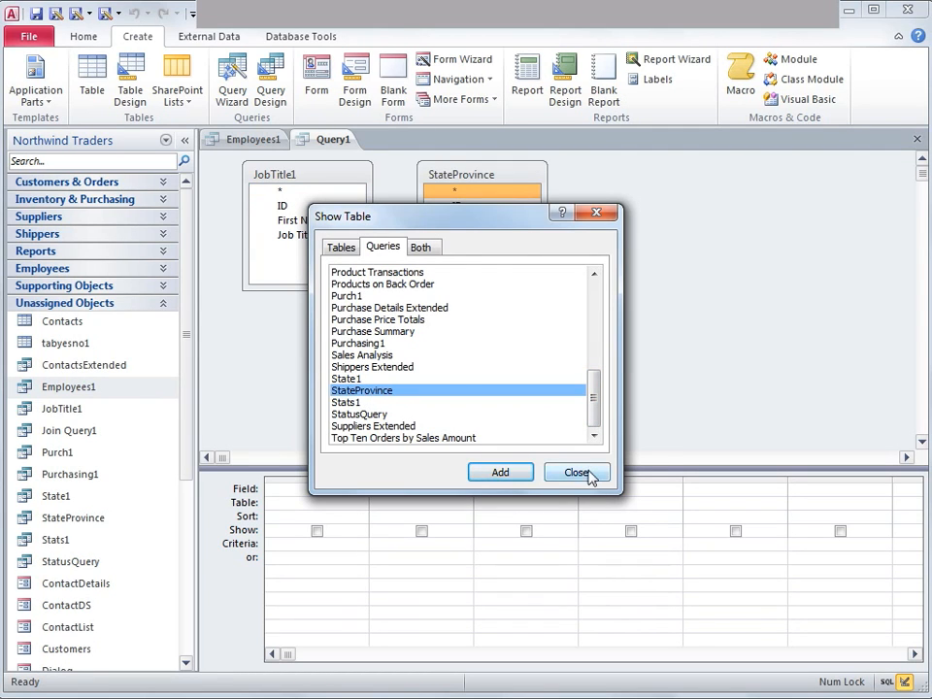
left_click(586, 475)
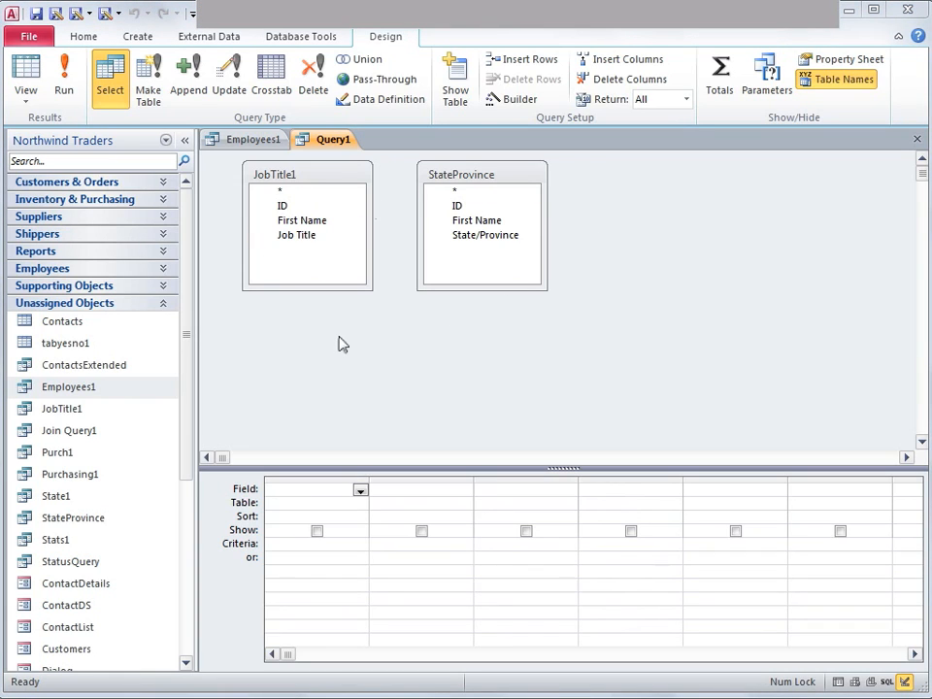
Join JobTitle1 to StateProvince on their ID fields, keeping the join option that only includes rows where both joined fields are equal
left_click(298, 208)
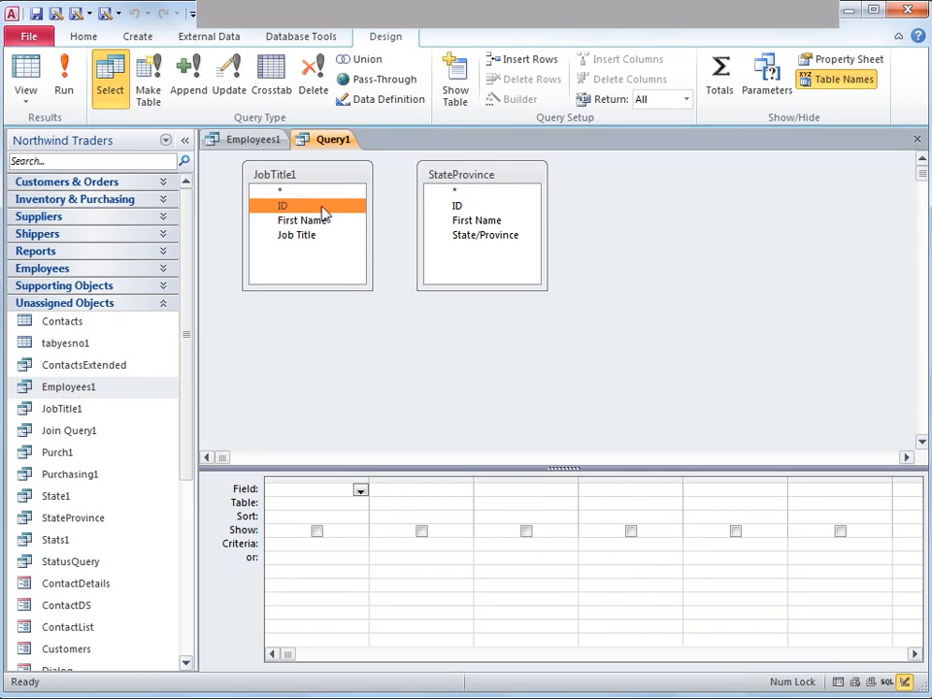
left_click_drag(323, 212, 457, 207)
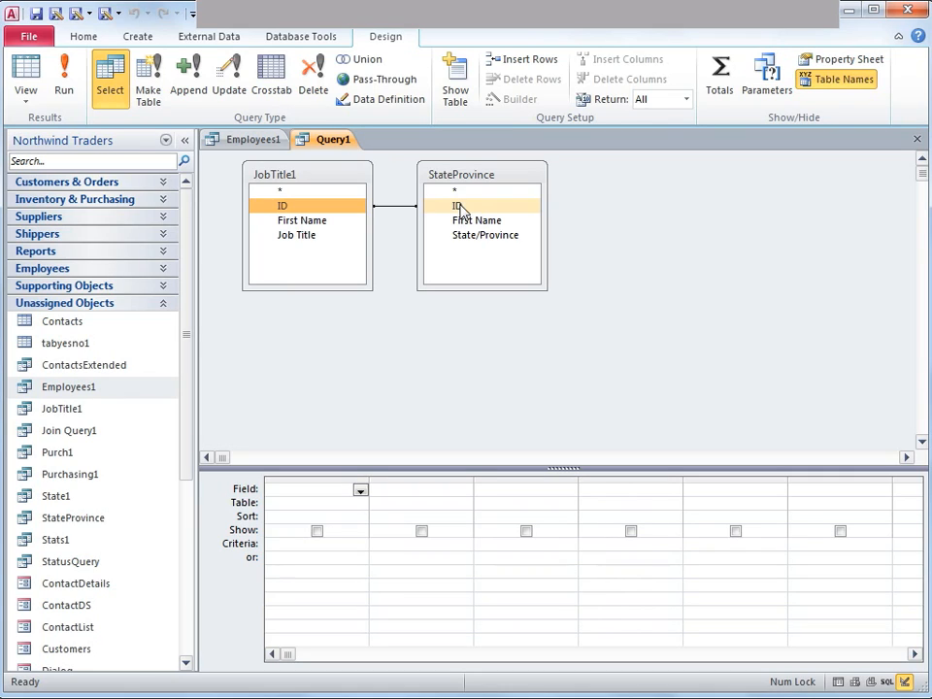
left_click(399, 207)
double_click(399, 207)
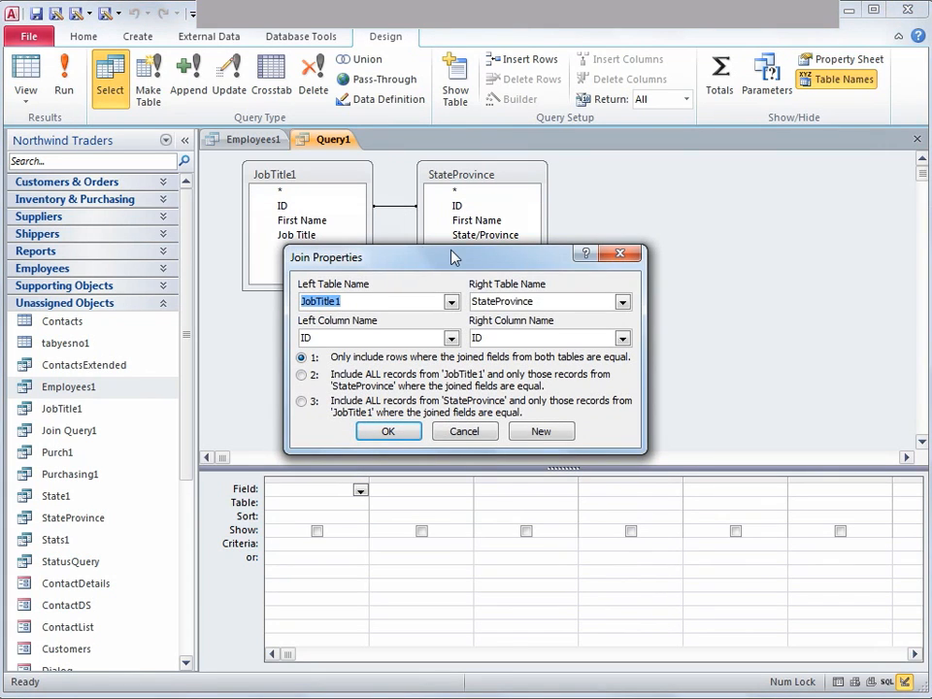
left_click_drag(456, 259, 490, 162)
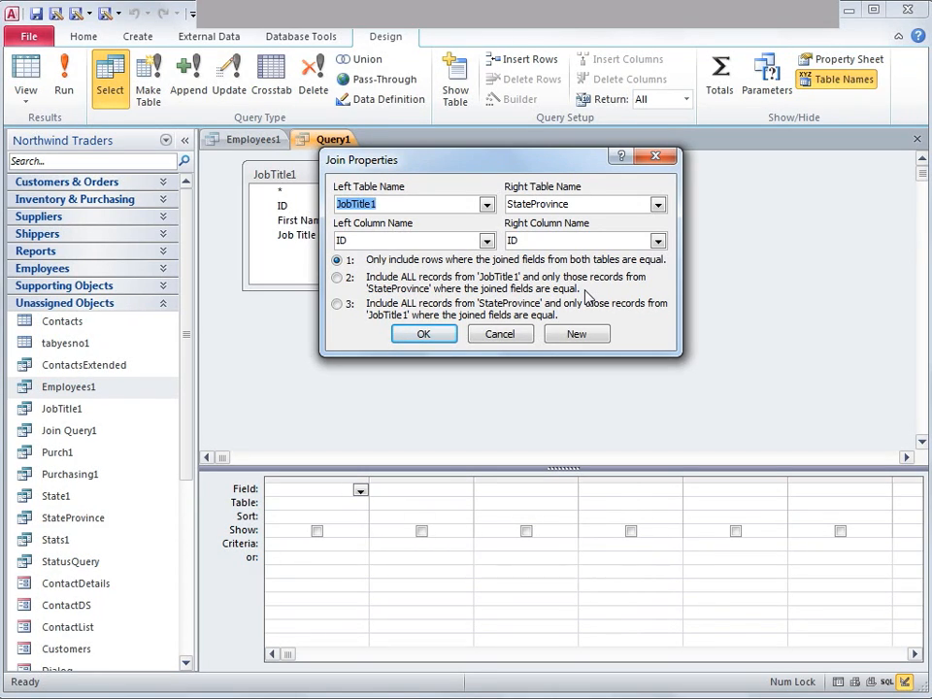
left_click(426, 334)
Add ID, First Name and Job Title from JobTitle1 and State/Province from StateProvince to the grid, and run the query
left_click(300, 207)
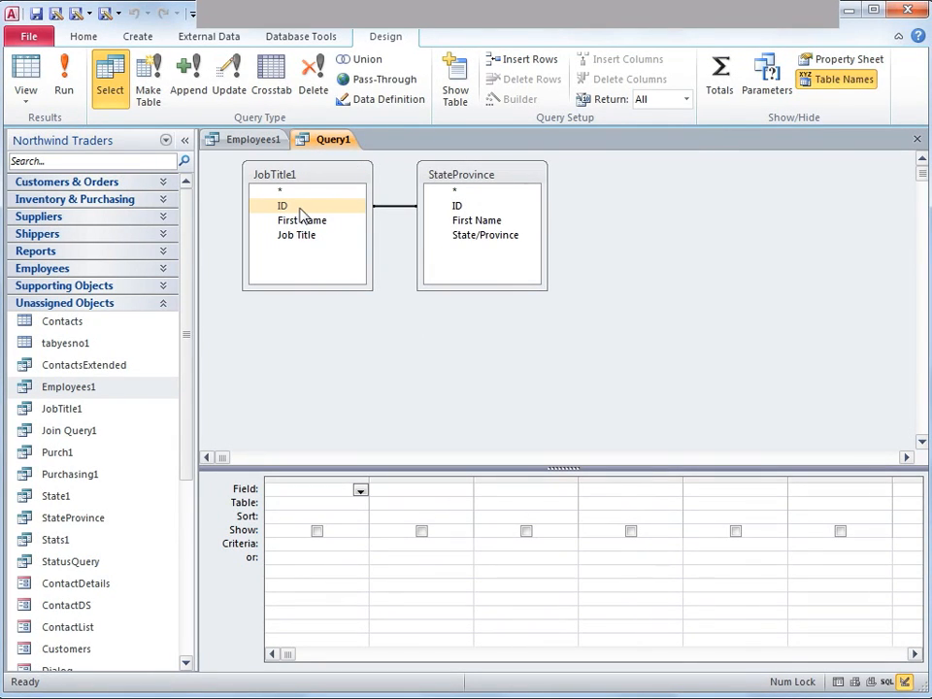
double_click(300, 207)
left_click(307, 221)
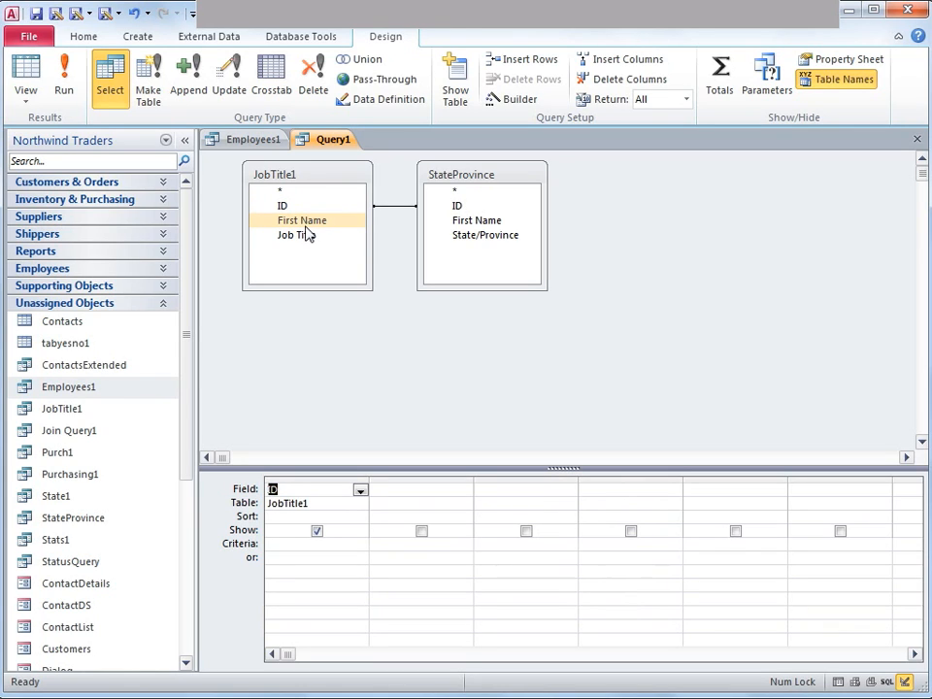
double_click(311, 219)
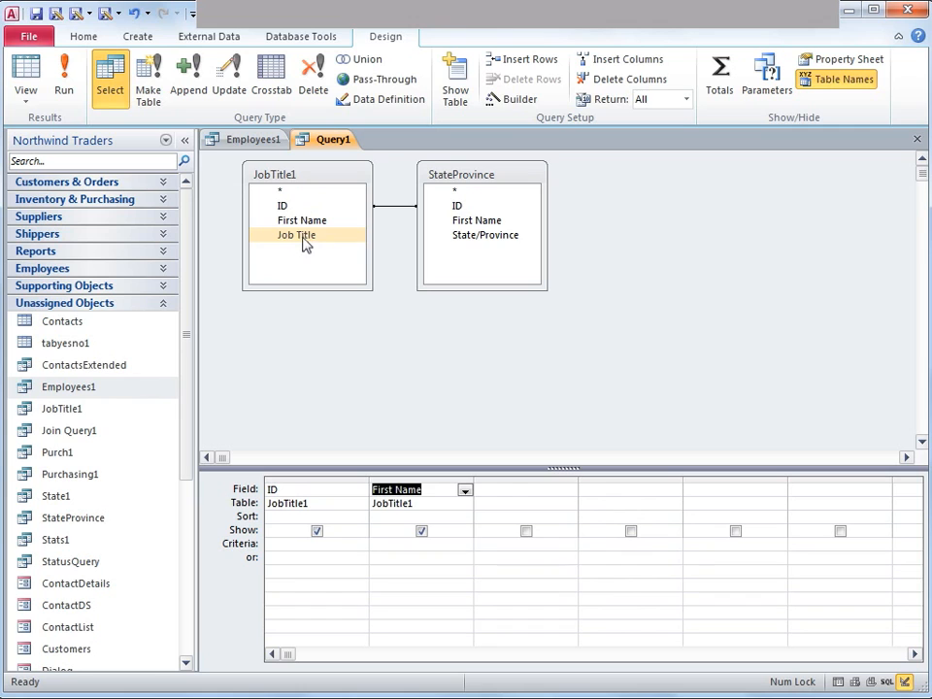
double_click(304, 243)
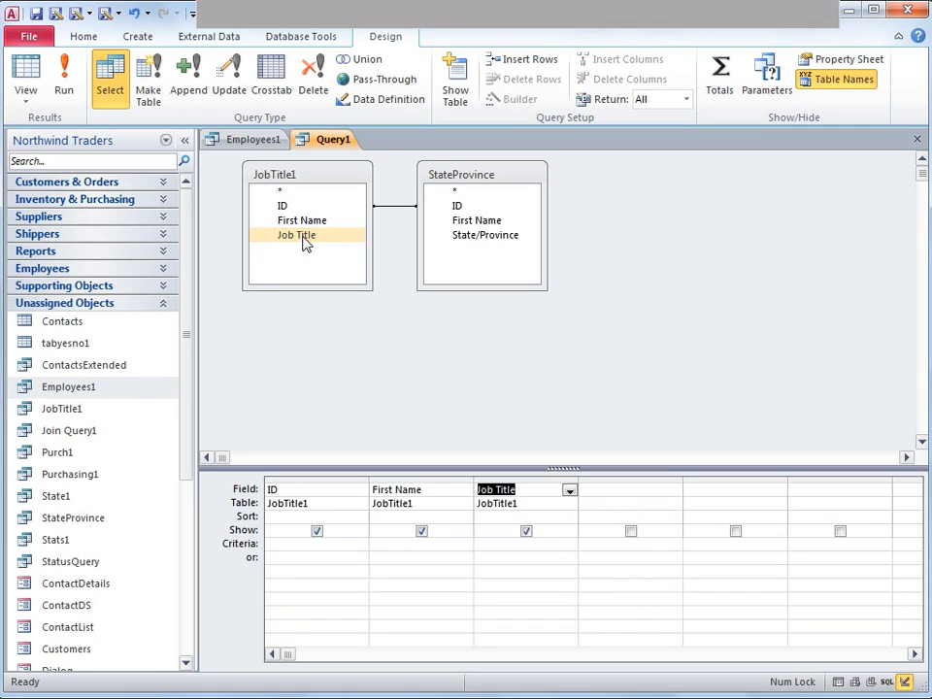
double_click(486, 243)
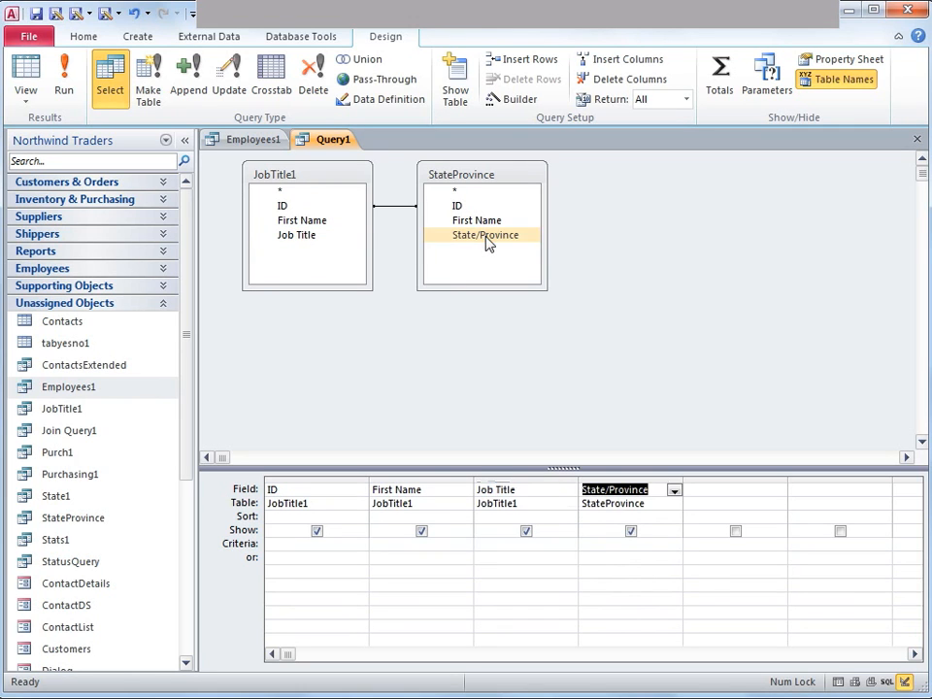
left_click(68, 90)
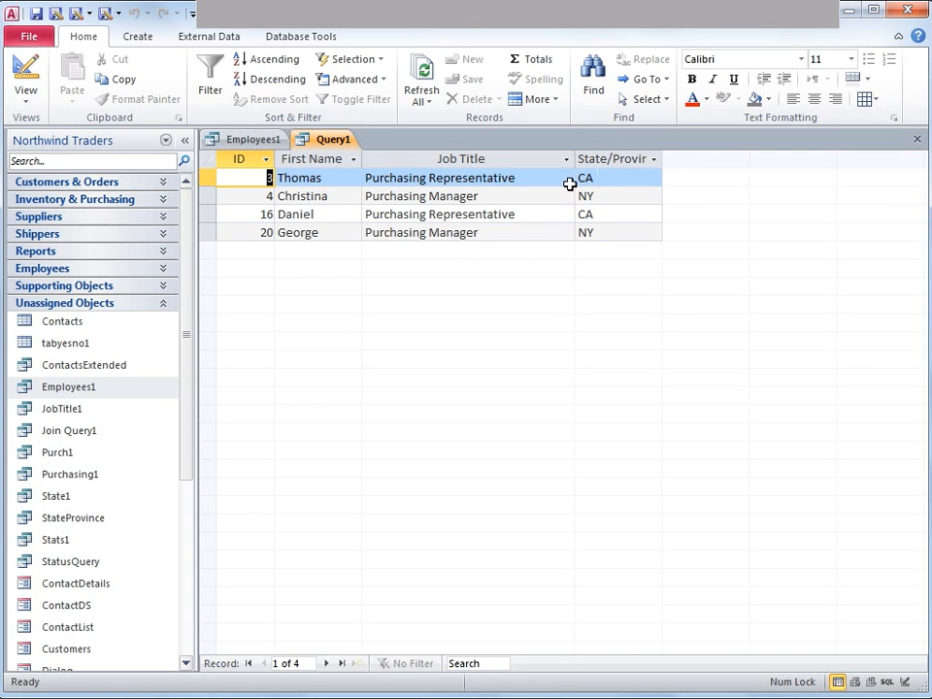
Change the join to include all records from JobTitle1 and only matching StateProvince records, and view the resulting datasheet
left_click(25, 78)
double_click(400, 216)
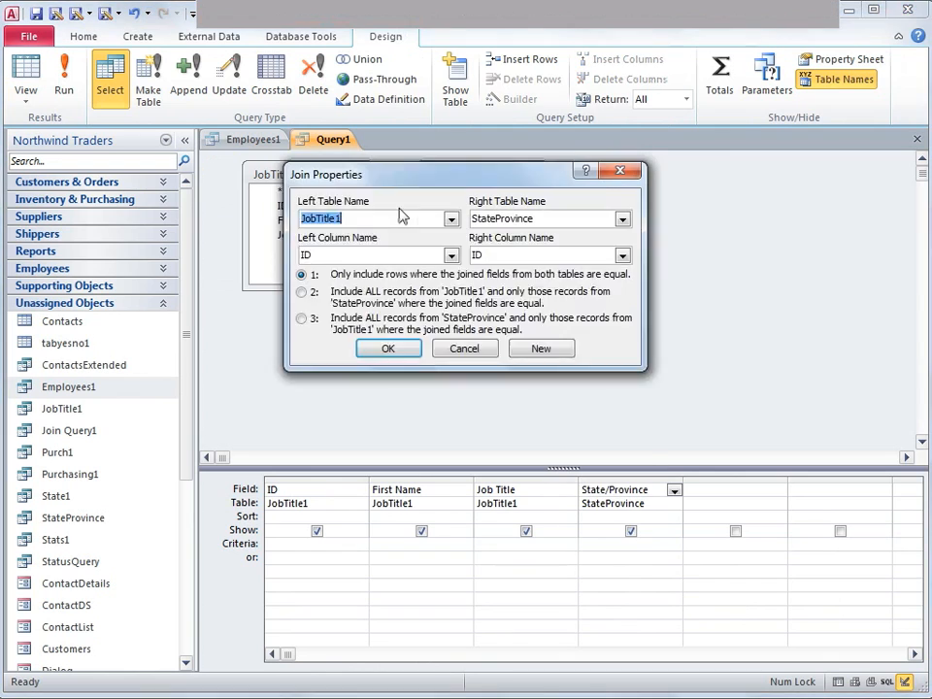
left_click_drag(481, 257, 556, 171)
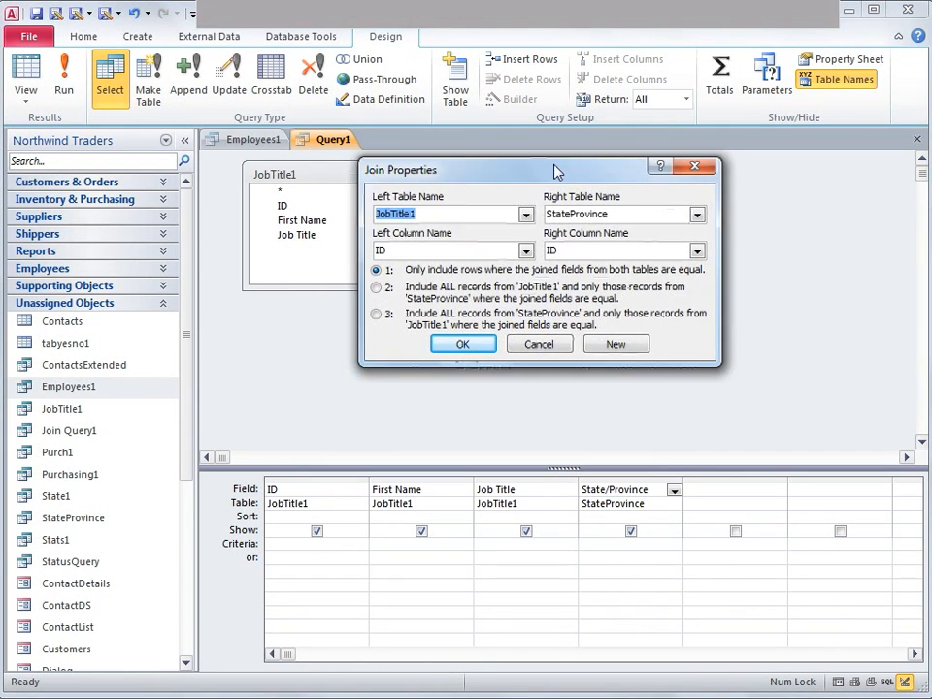
left_click(377, 288)
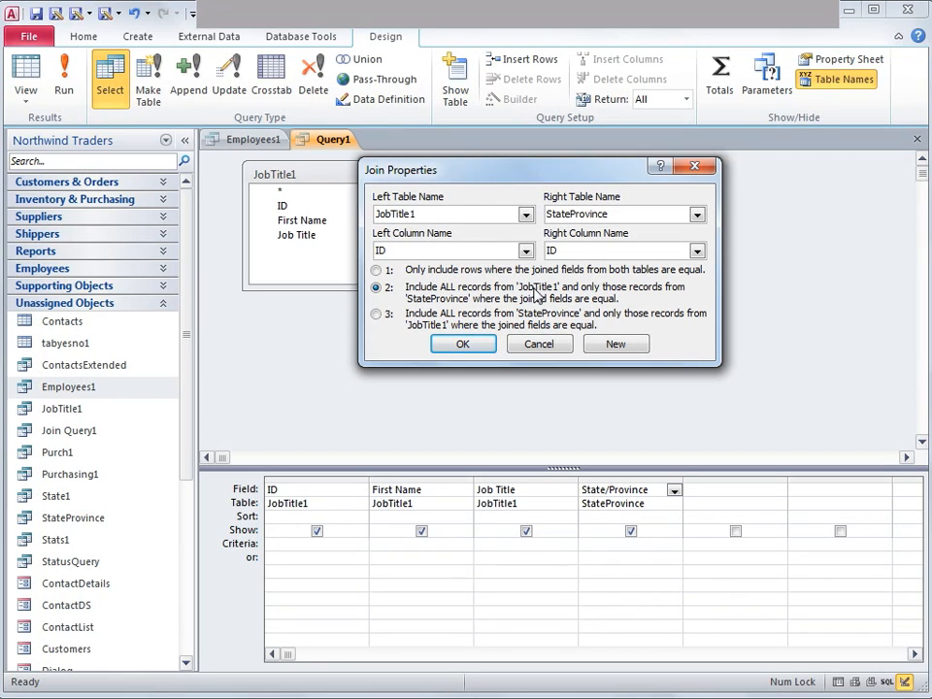
left_click(456, 347)
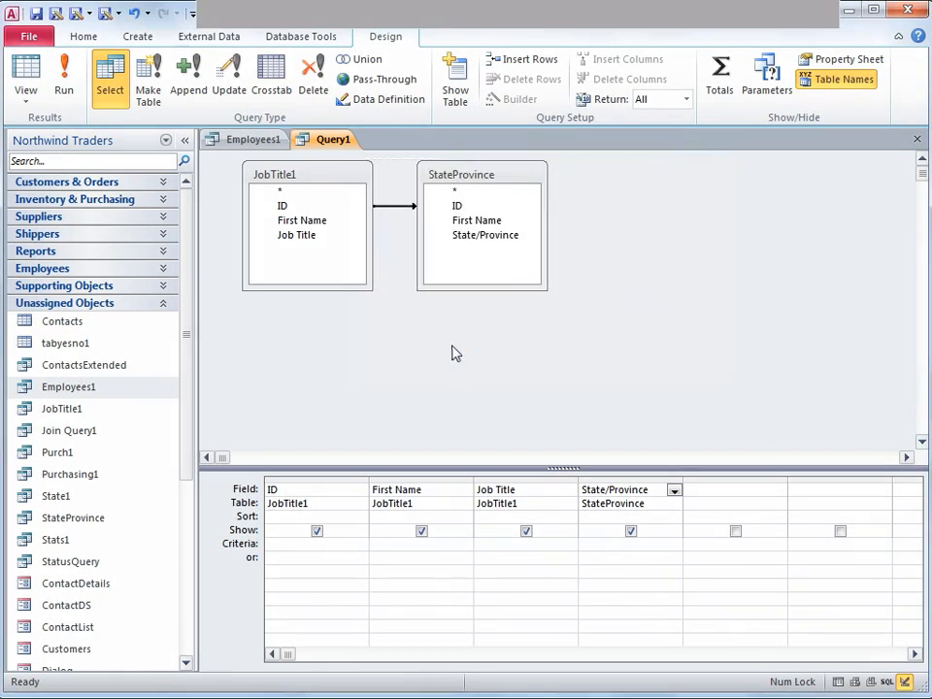
left_click(28, 73)
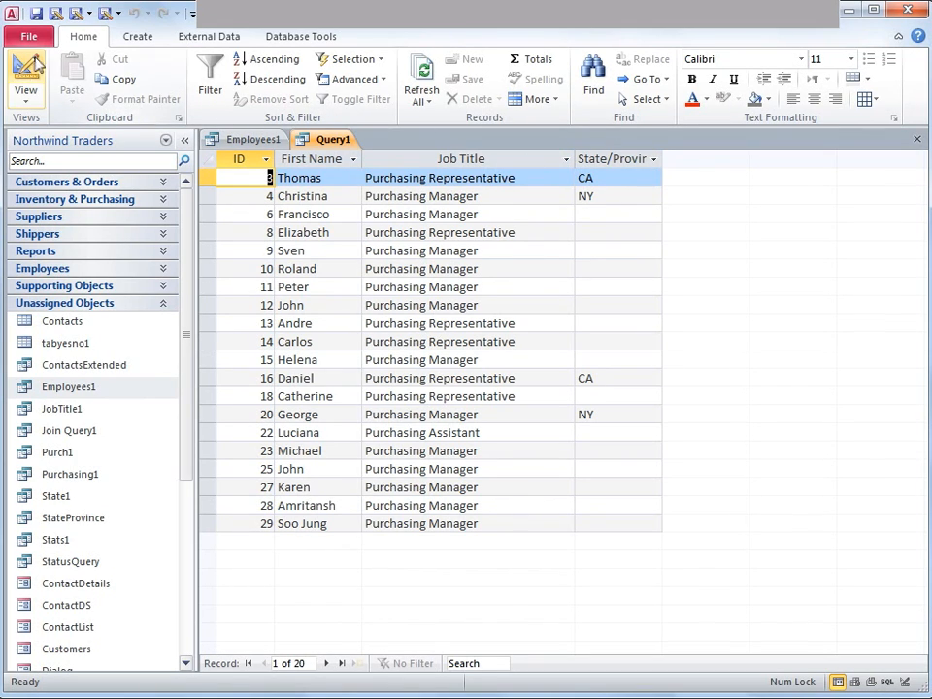
Return to the query design and change the join to include all records from StateProvince and only matching JobTitle1 records
left_click(26, 68)
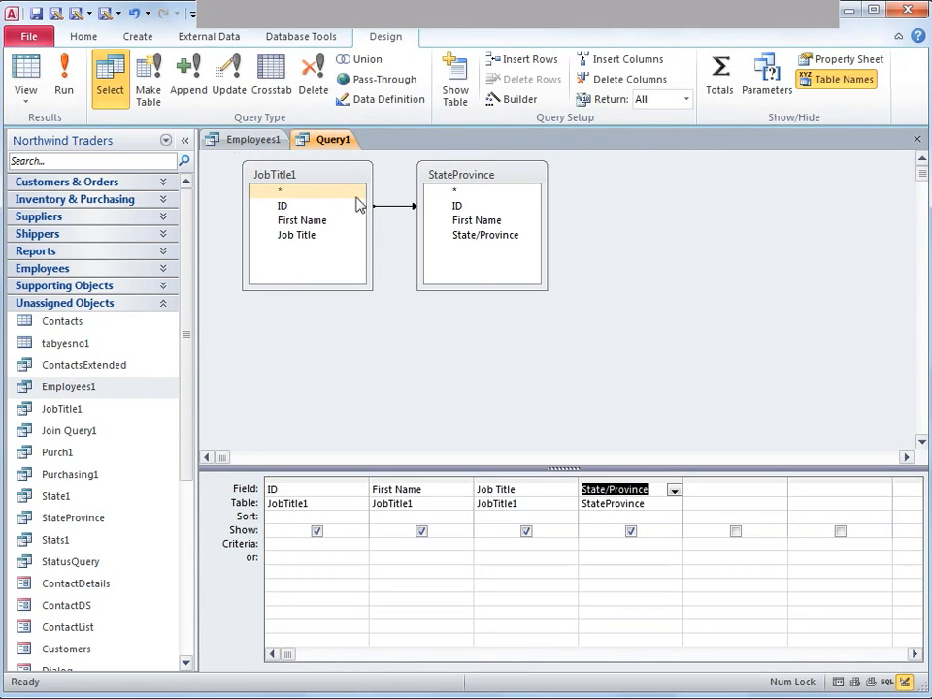
double_click(403, 212)
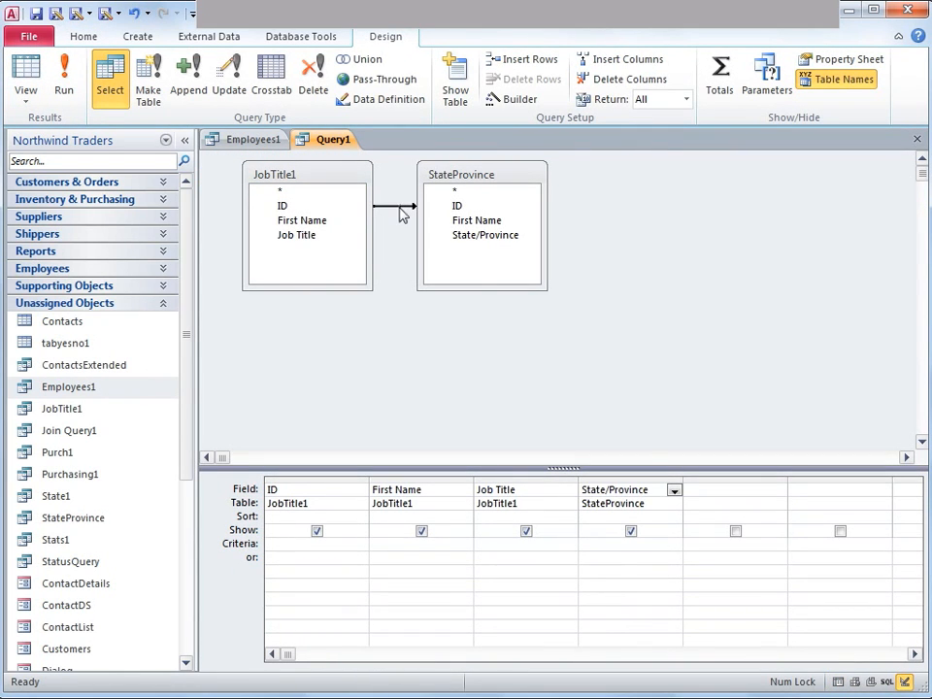
left_click_drag(442, 256, 526, 181)
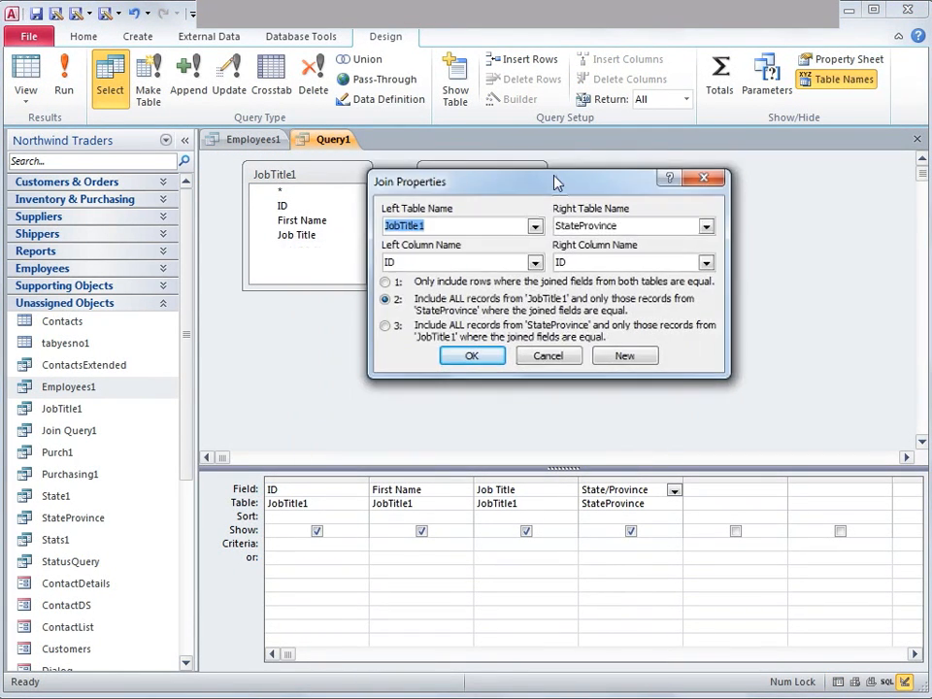
left_click(385, 327)
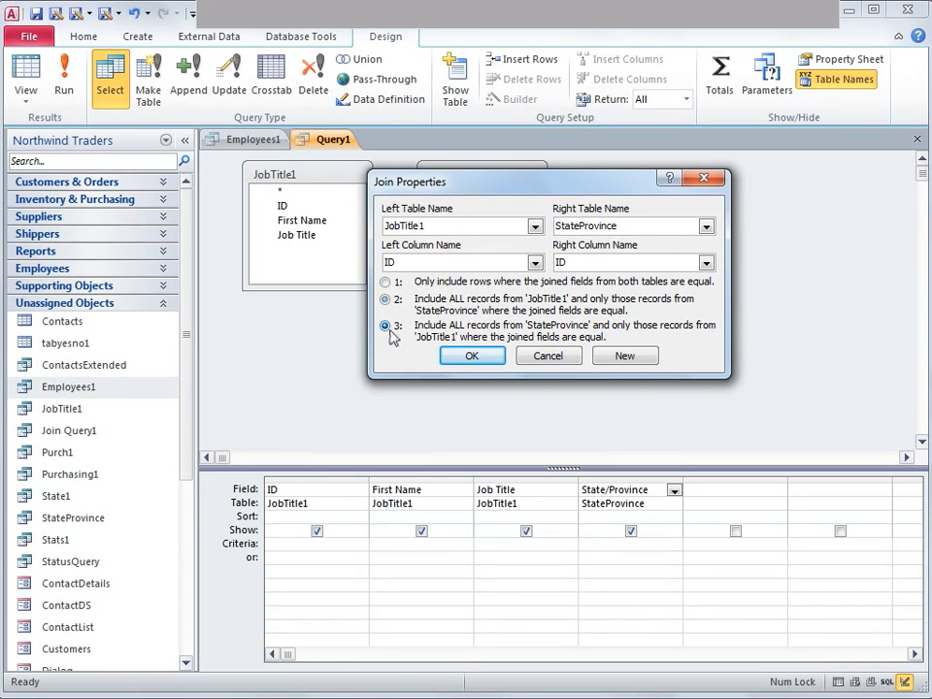
left_click(472, 358)
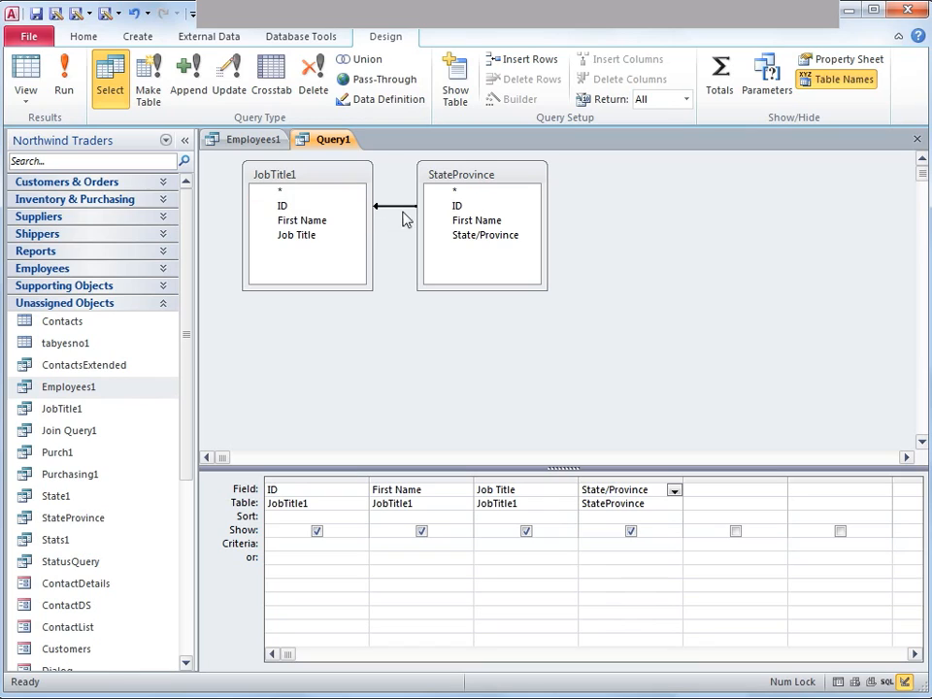
left_click(341, 206)
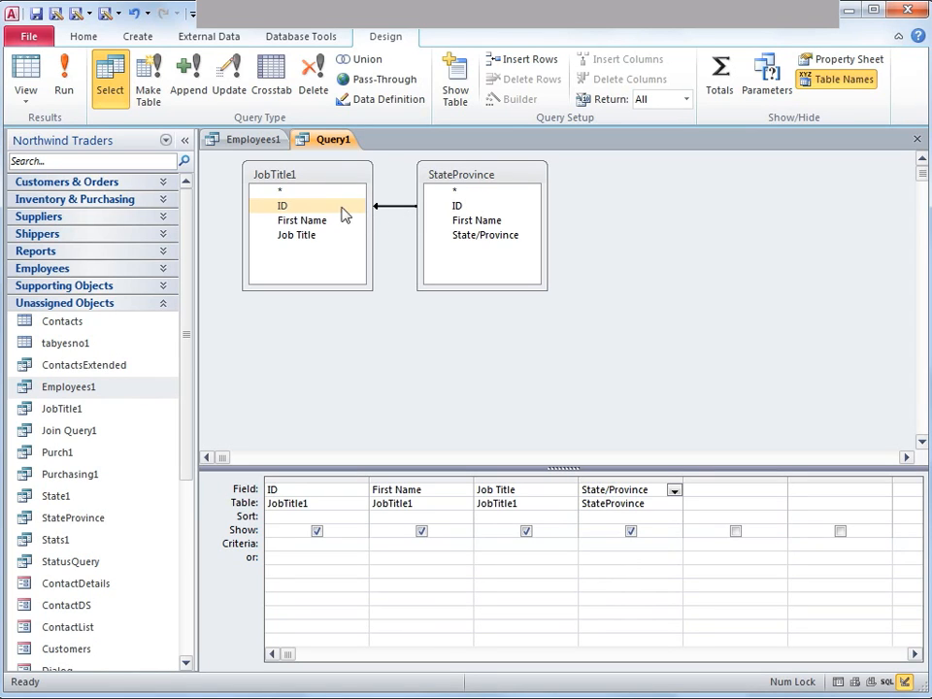
left_click(457, 353)
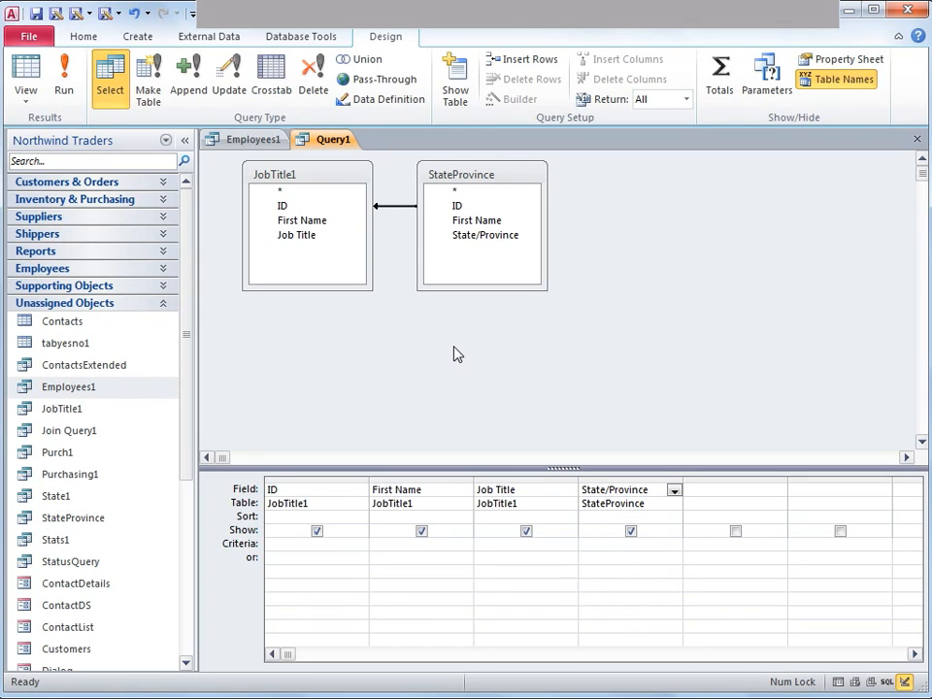
View the datasheet for the join that keeps all StateProvince records, and return to the query design
left_click(25, 70)
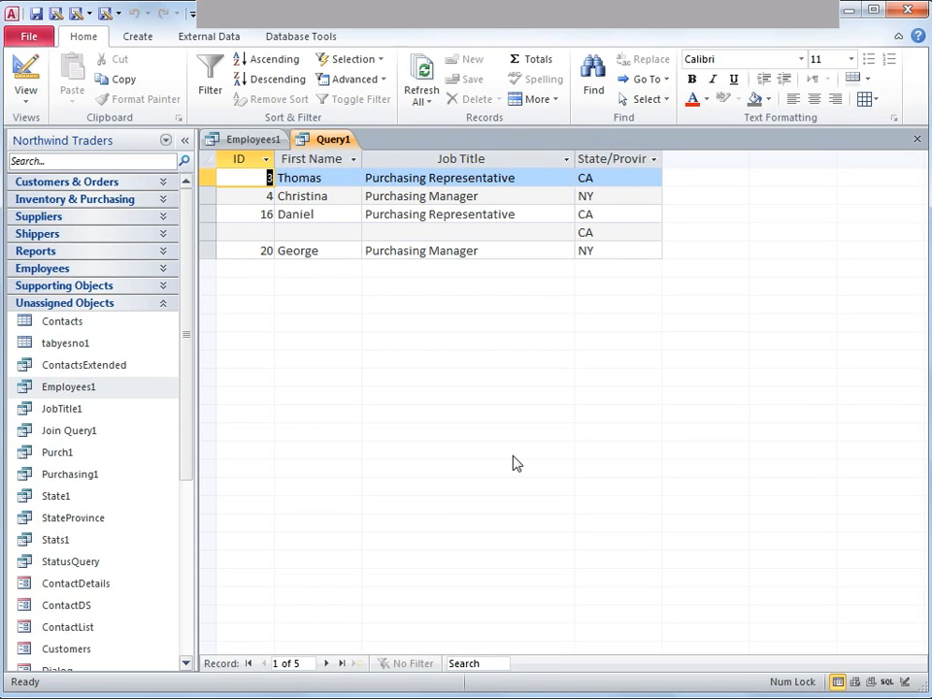
left_click(25, 73)
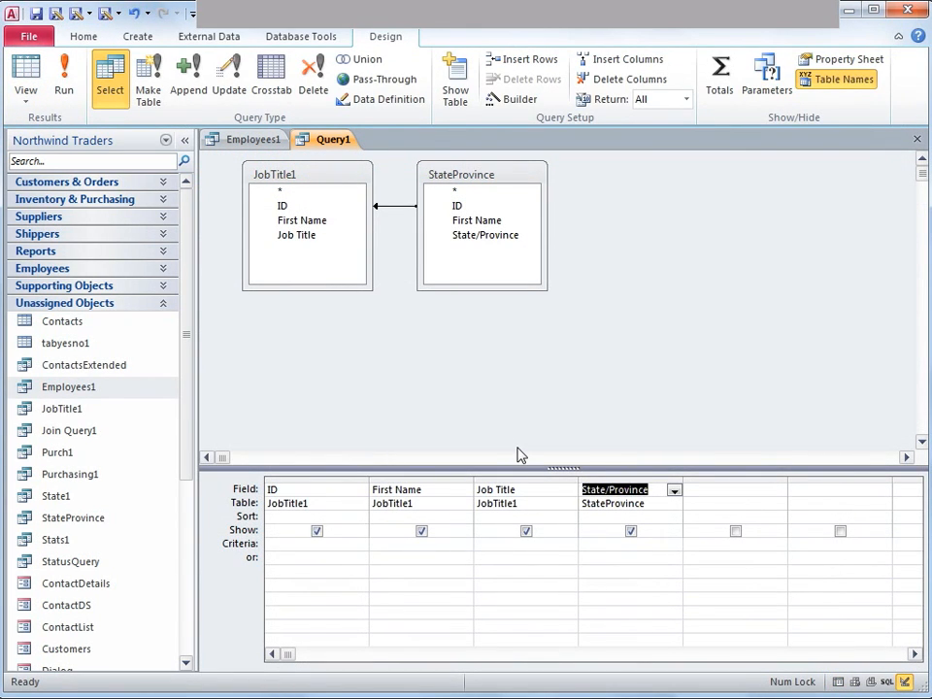
Change the join to only include rows where the joined fields from both tables are equal, and run the query
double_click(401, 208)
left_click_drag(460, 266, 530, 159)
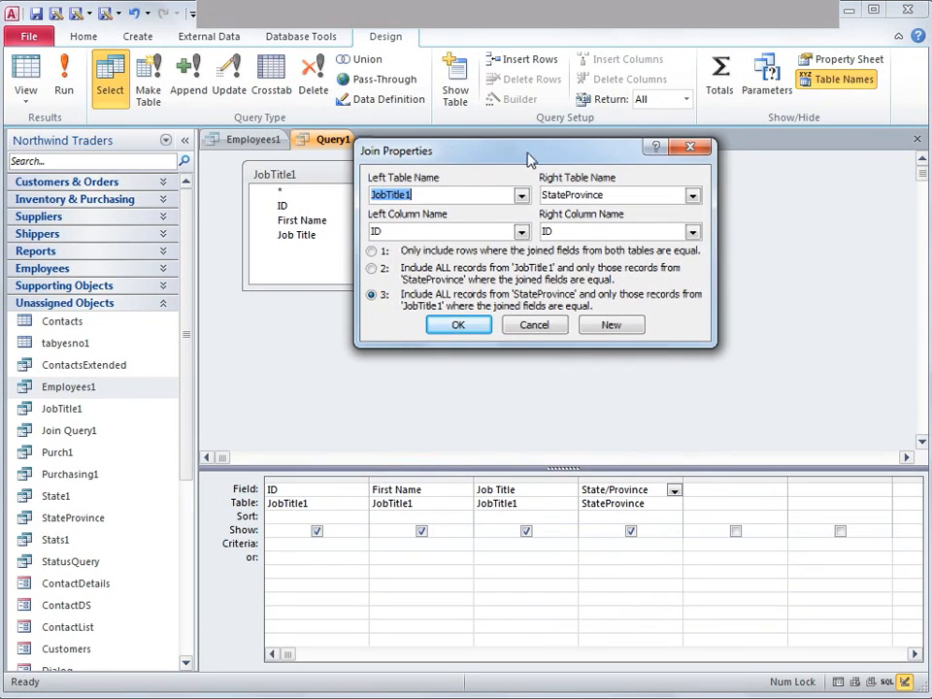
left_click(371, 252)
left_click(455, 325)
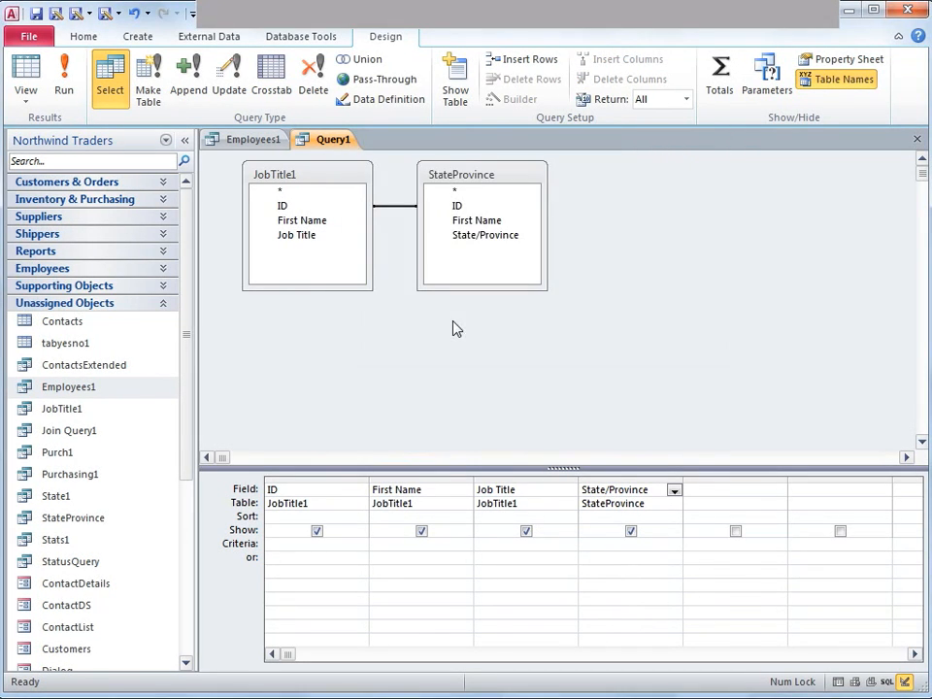
left_click(65, 76)
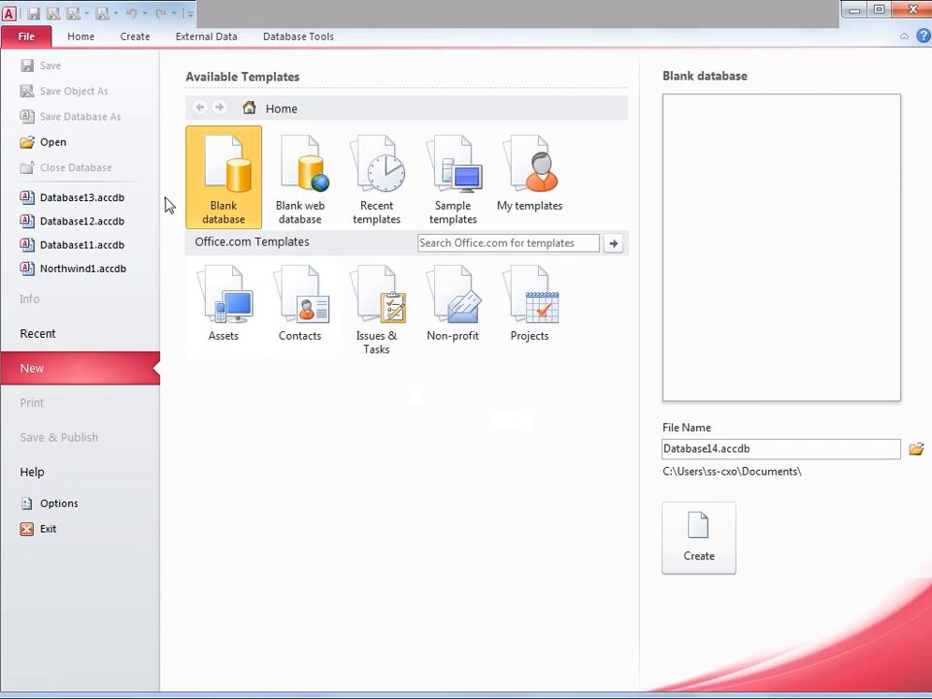
Create a blank database named ReferentialIntegrity.accdb in the Videos\Access folder and close its default table
left_click(36, 42)
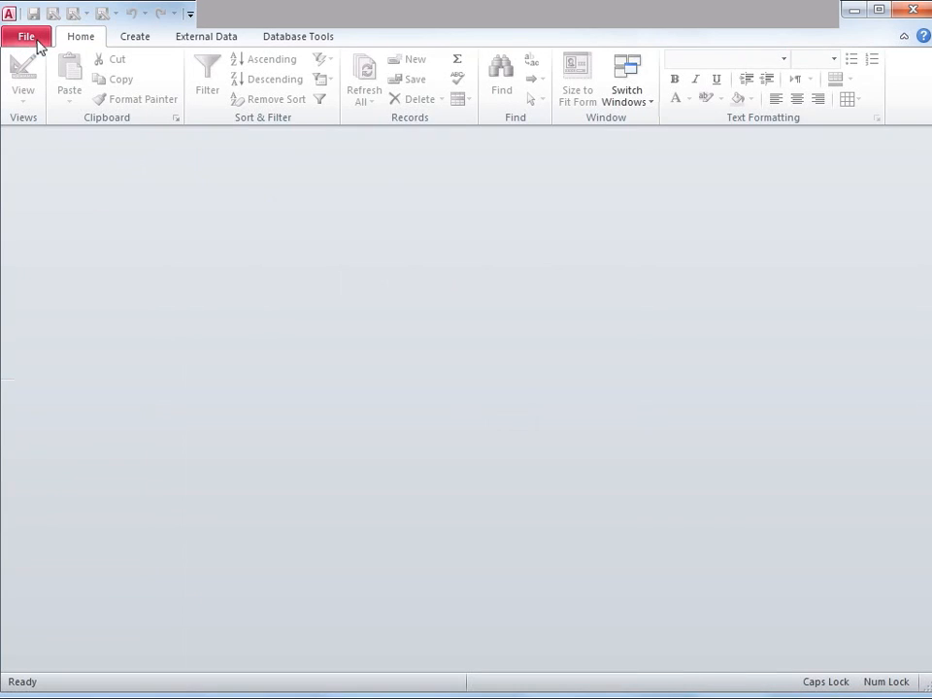
left_click(37, 41)
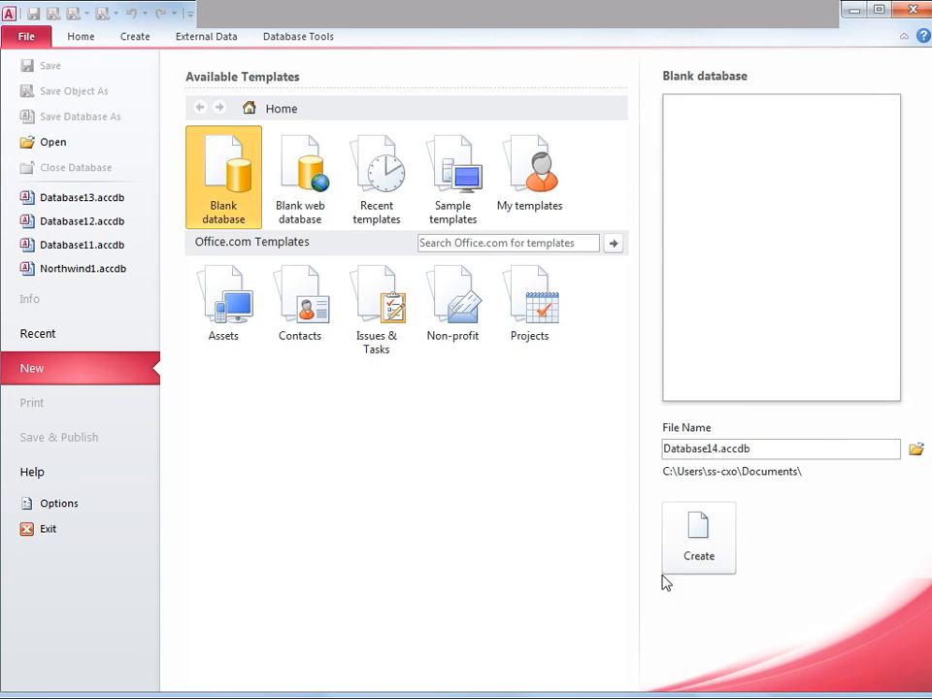
double_click(718, 450)
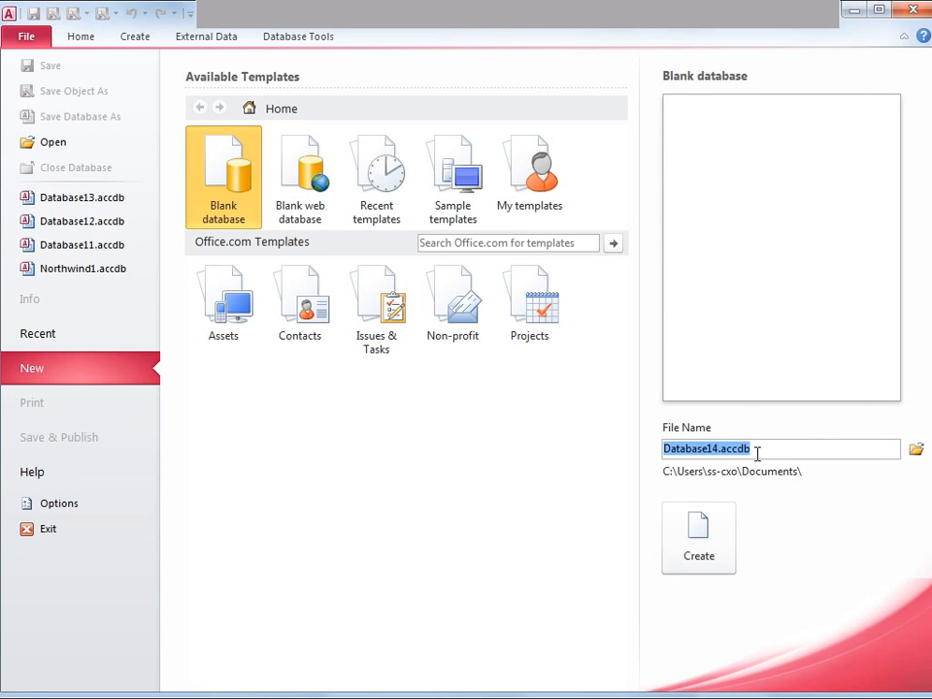
left_click(916, 450)
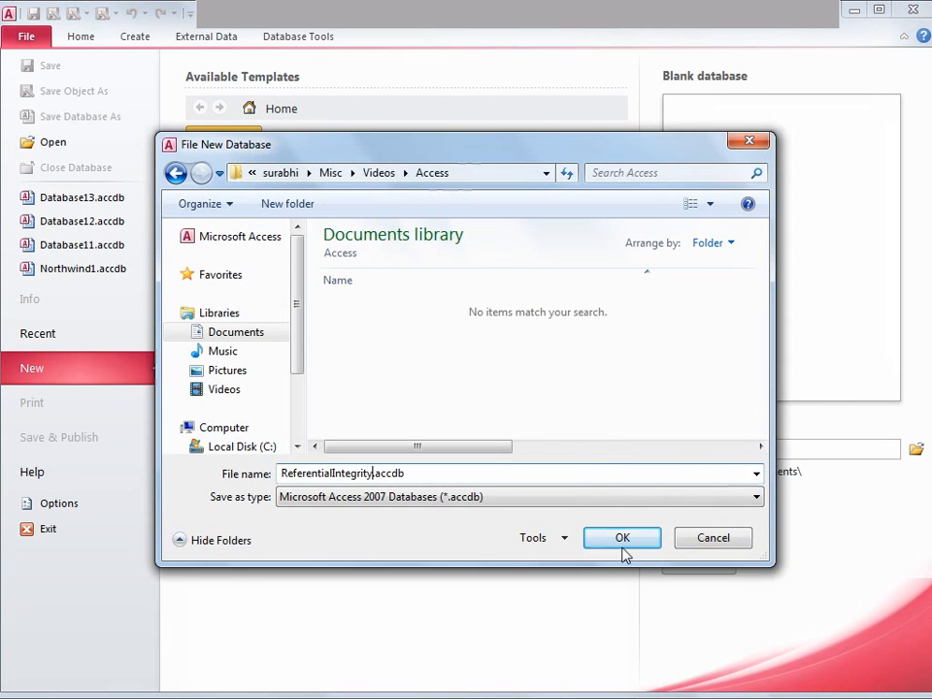
left_click(625, 547)
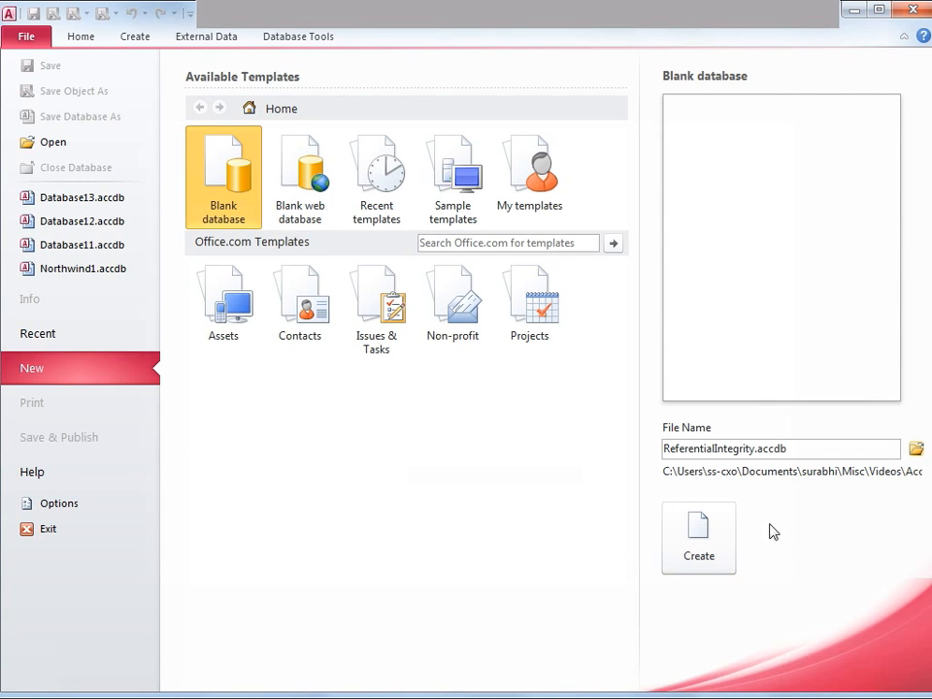
left_click(689, 540)
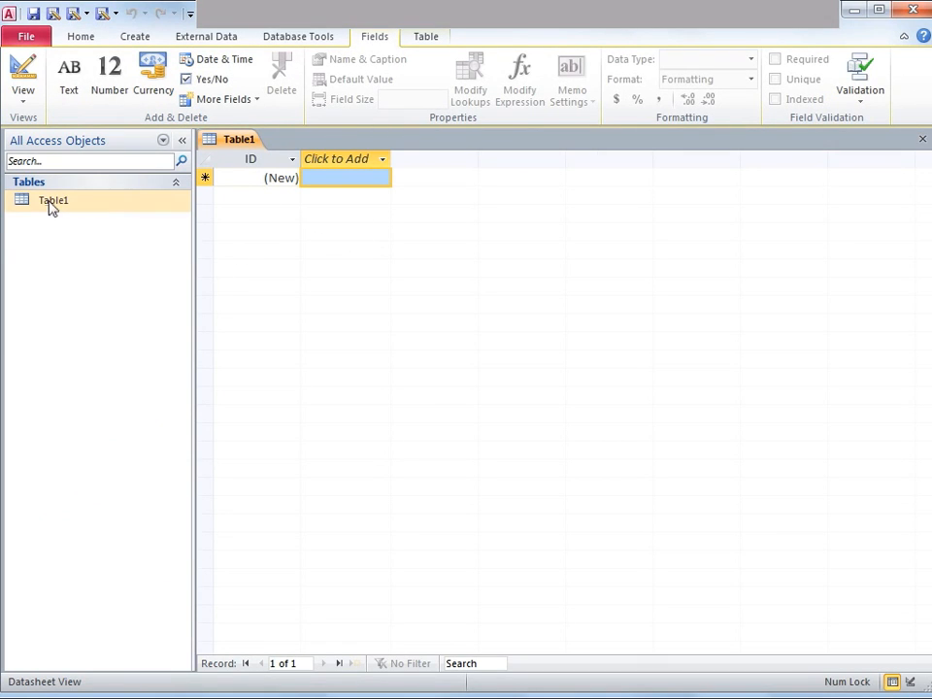
left_click(922, 138)
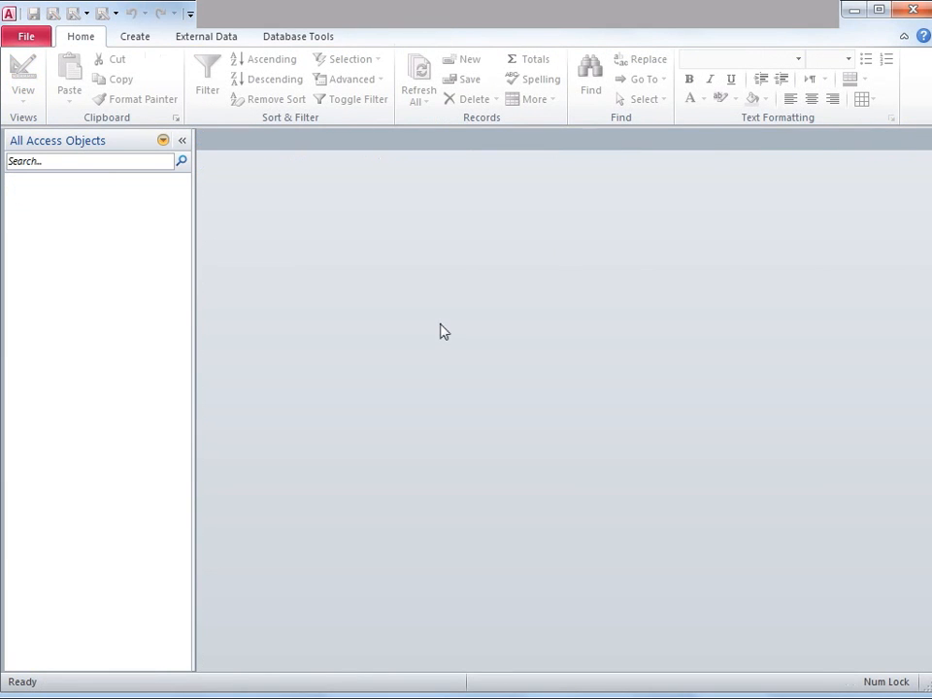
Begin importing an Excel spreadsheet and browse for the source file to the Misc\Access folder
left_click(207, 37)
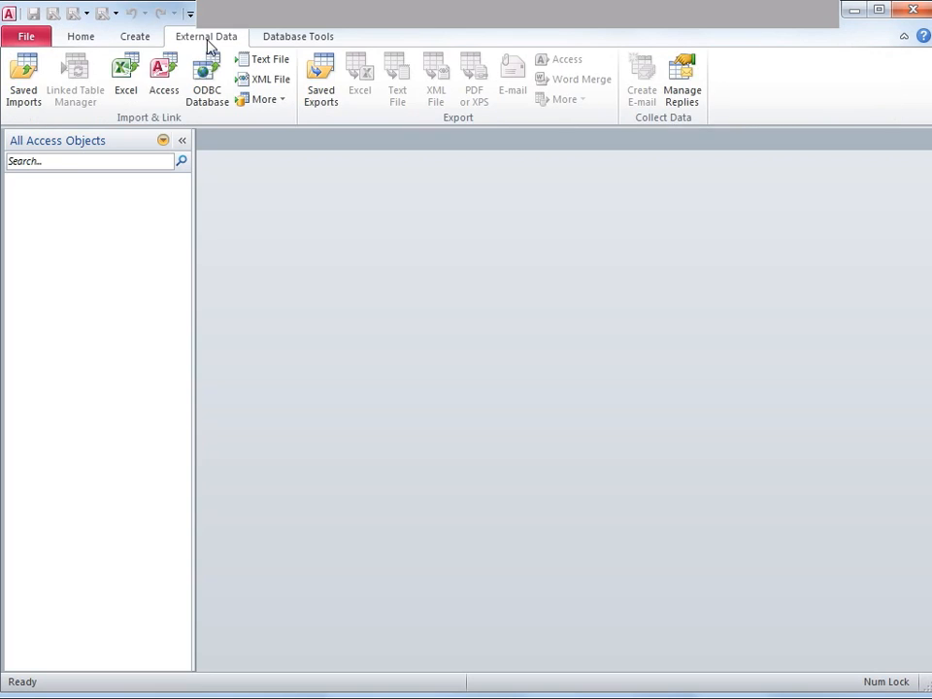
left_click(132, 72)
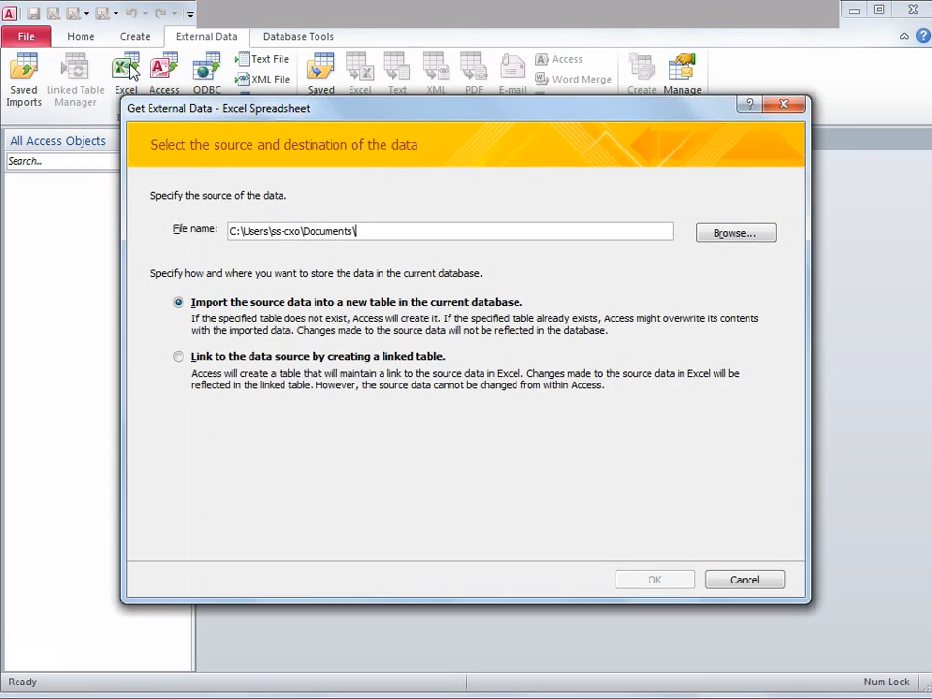
left_click(733, 236)
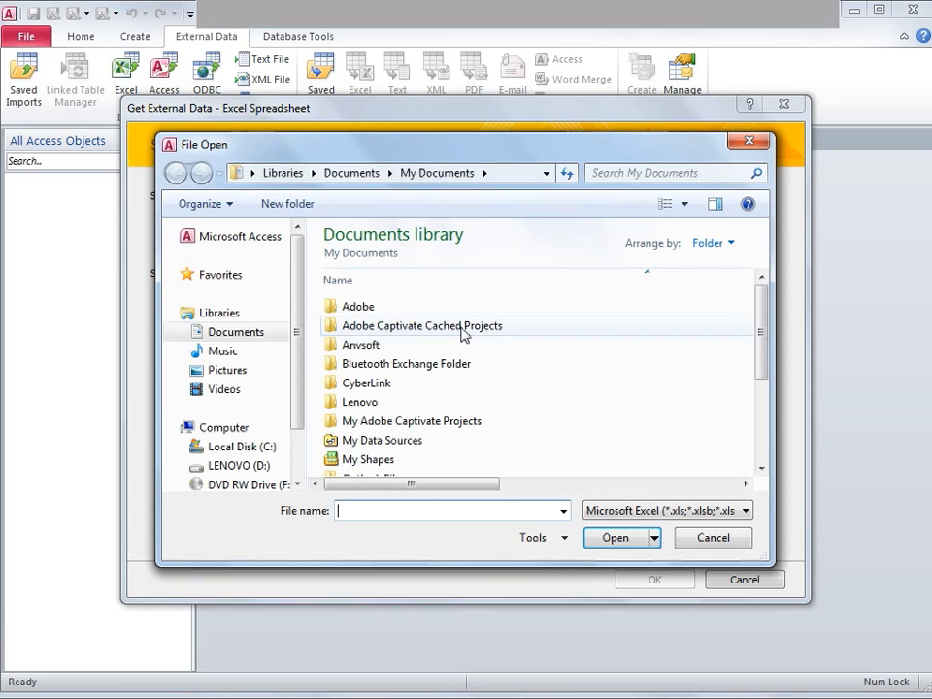
type("su")
key("Return")
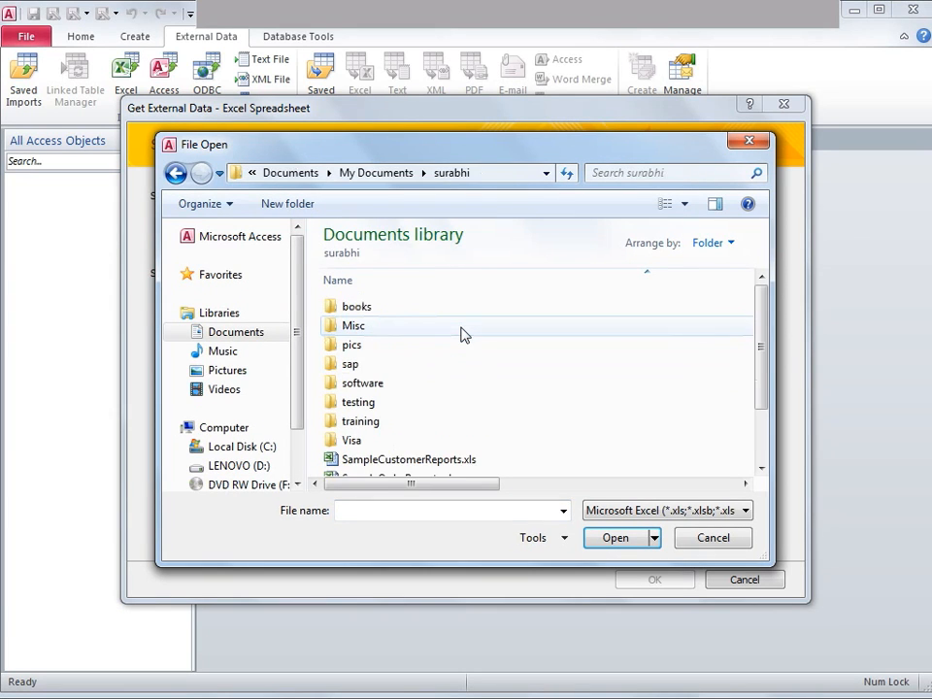
left_click(462, 334)
double_click(462, 334)
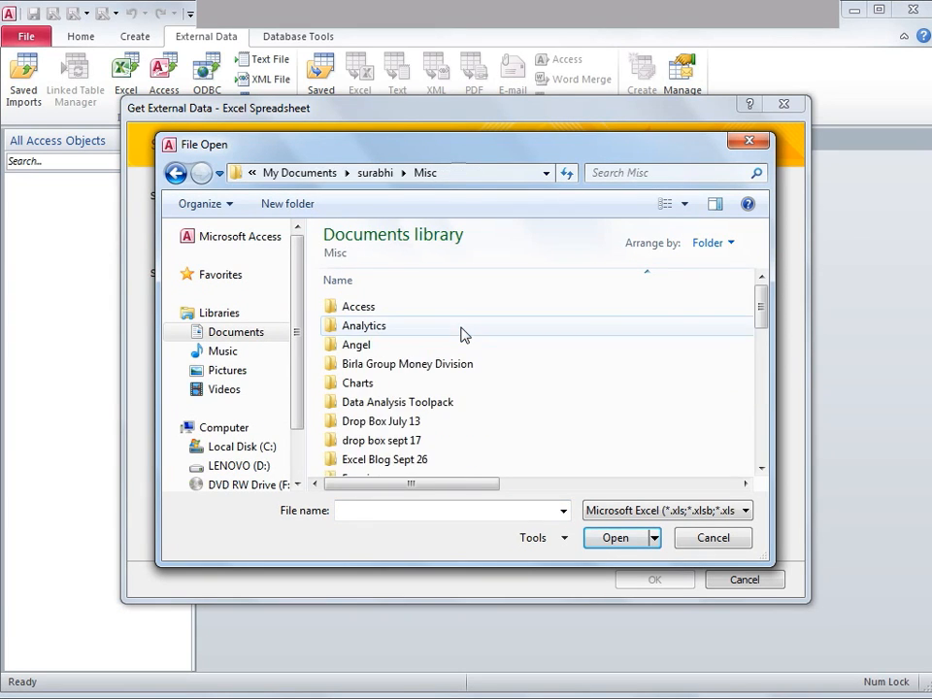
key("Return")
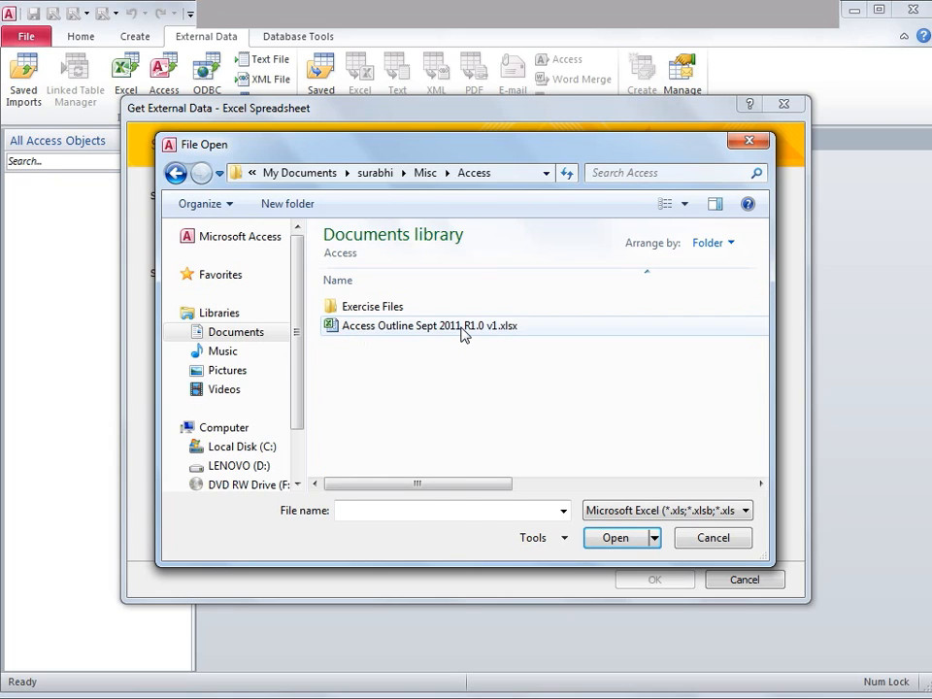
Choose Employees.xlsx from the Exercise Files\northwind folder as the import source
key("Down")
key("Up")
key("Return")
key("Down")
key("Up")
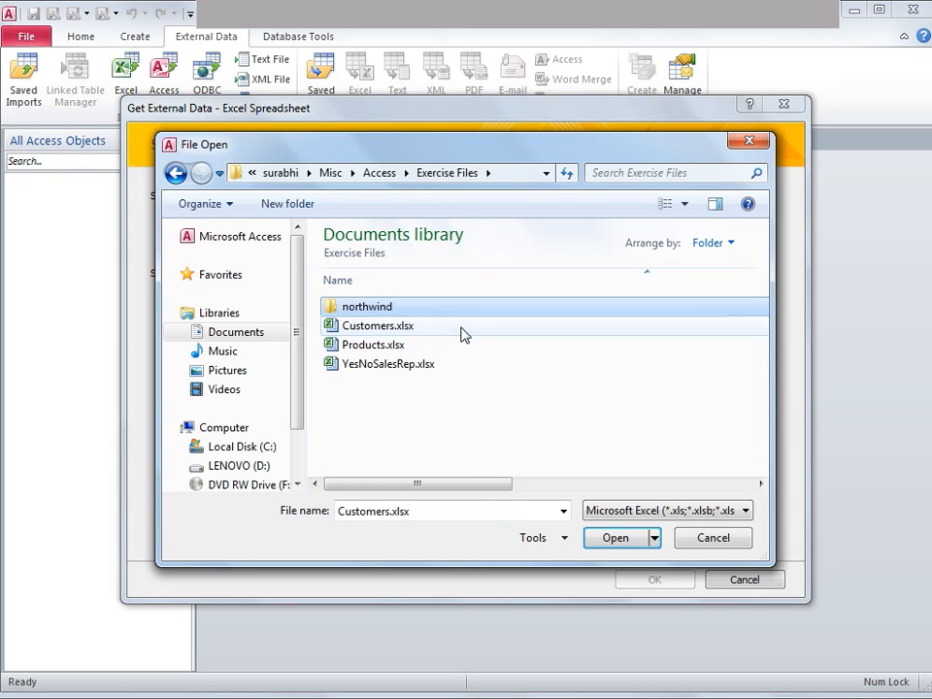
key("Return")
left_click(462, 334)
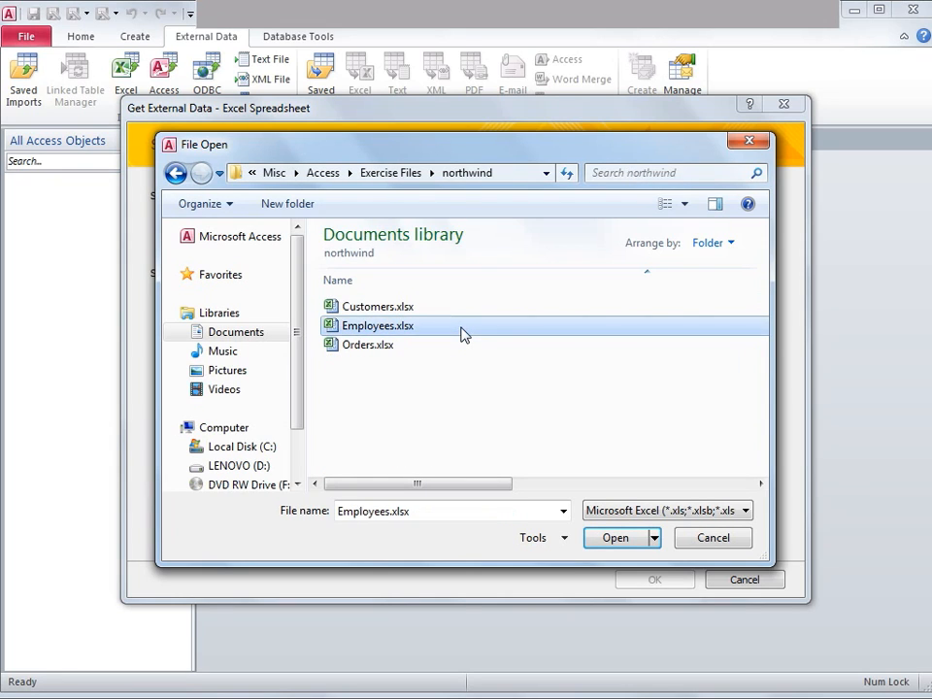
key("Return")
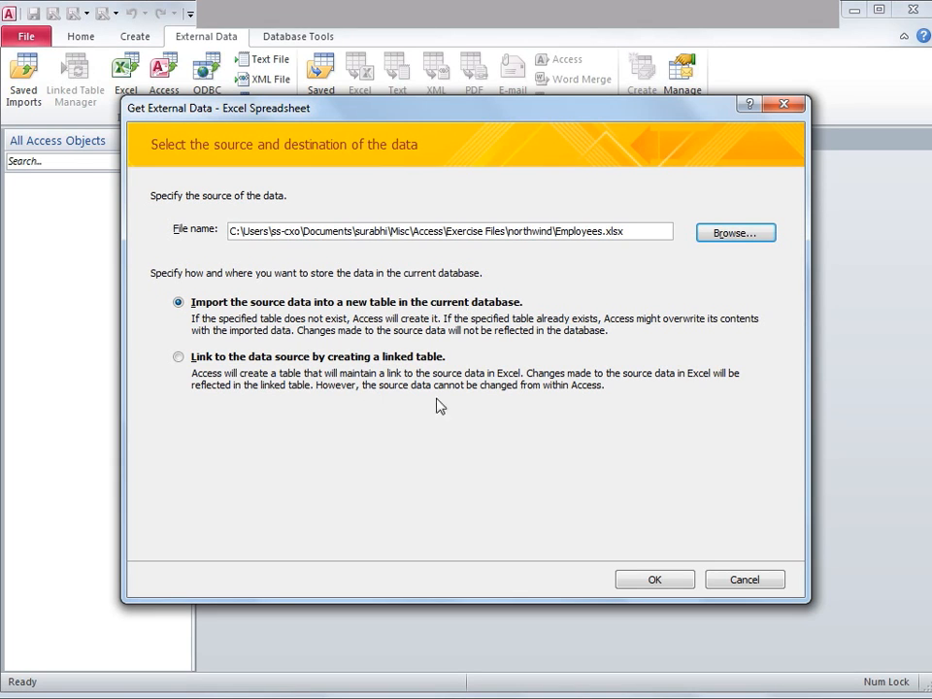
Import the Employees worksheet into a new table with the first row as column headings, keeping the default field options
left_click(654, 580)
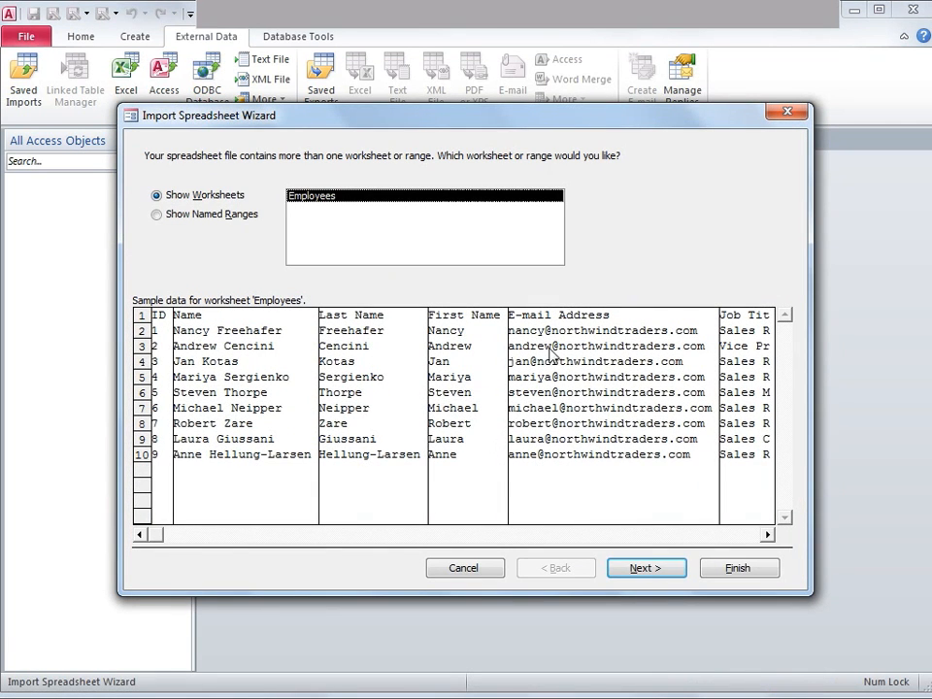
left_click(639, 582)
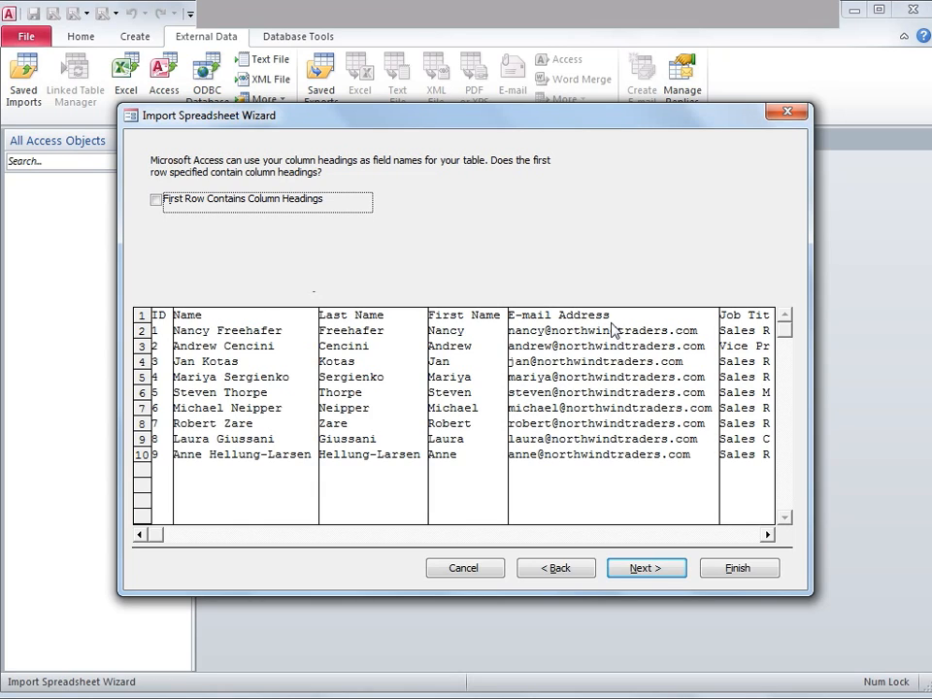
left_click(156, 200)
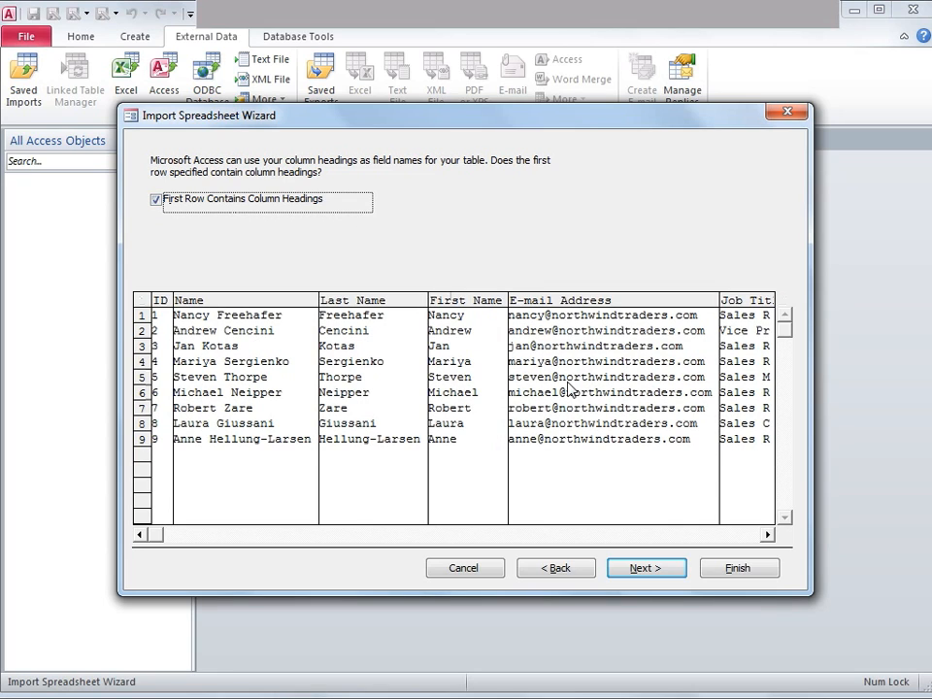
left_click(661, 564)
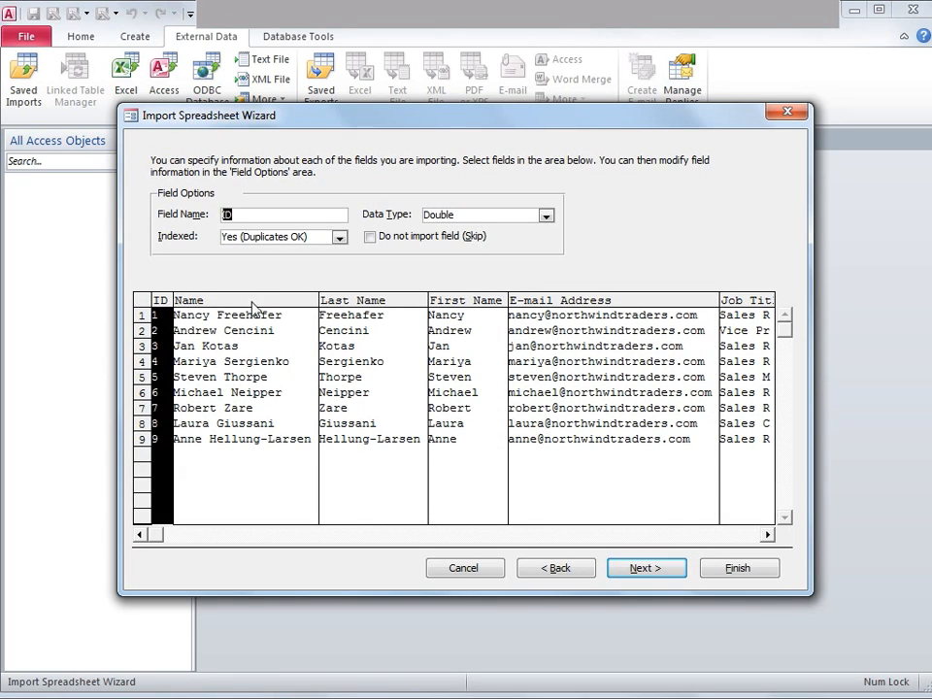
left_click(282, 361)
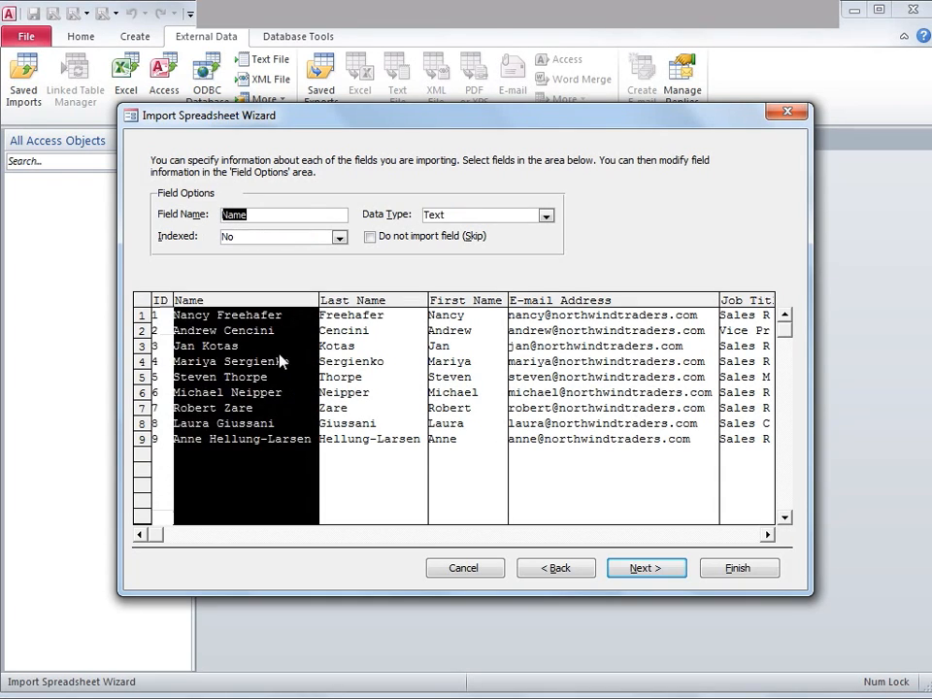
left_click(361, 349)
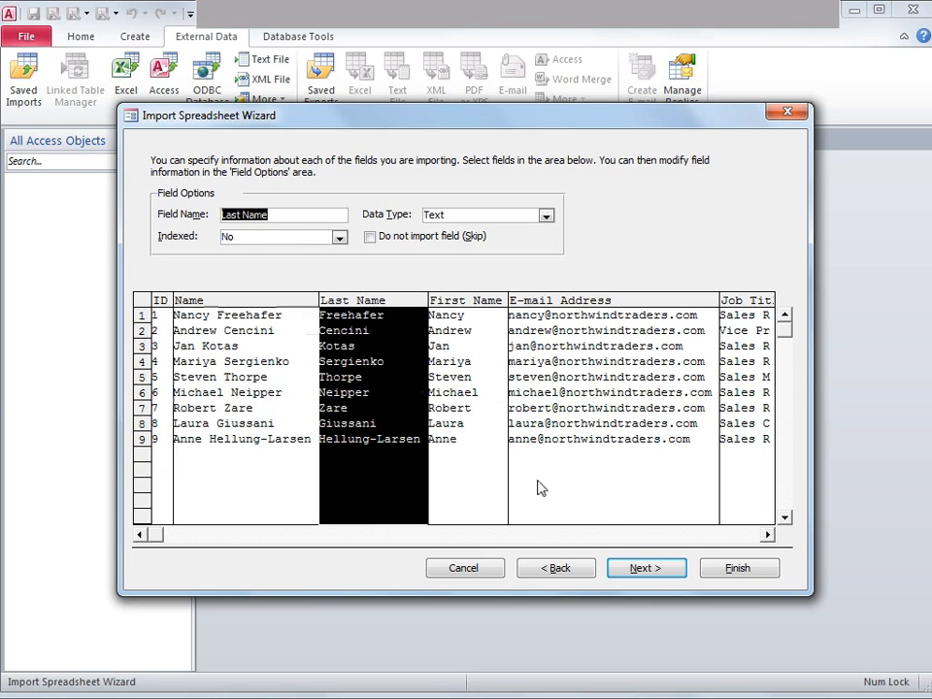
left_click(661, 571)
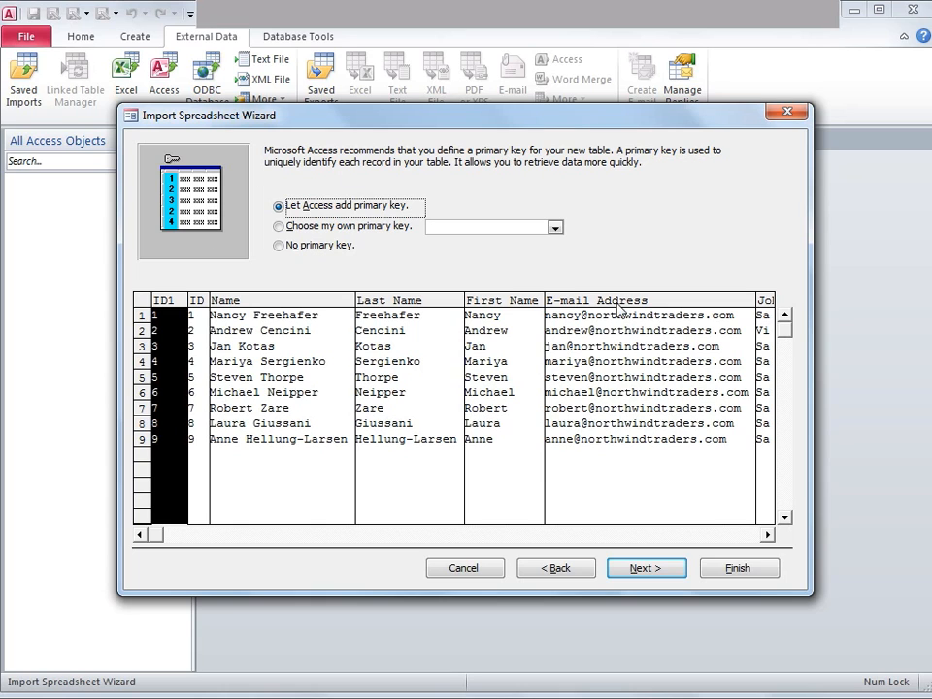
Choose Name as the primary key and finish the import to the Employees table without saving the import steps
left_click(326, 231)
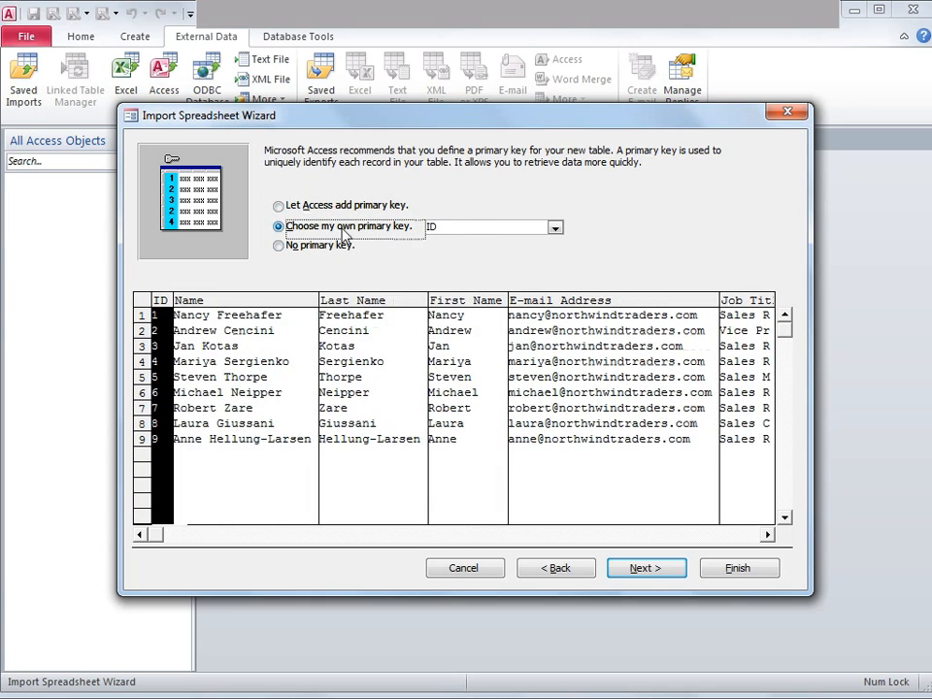
left_click(556, 229)
left_click(480, 256)
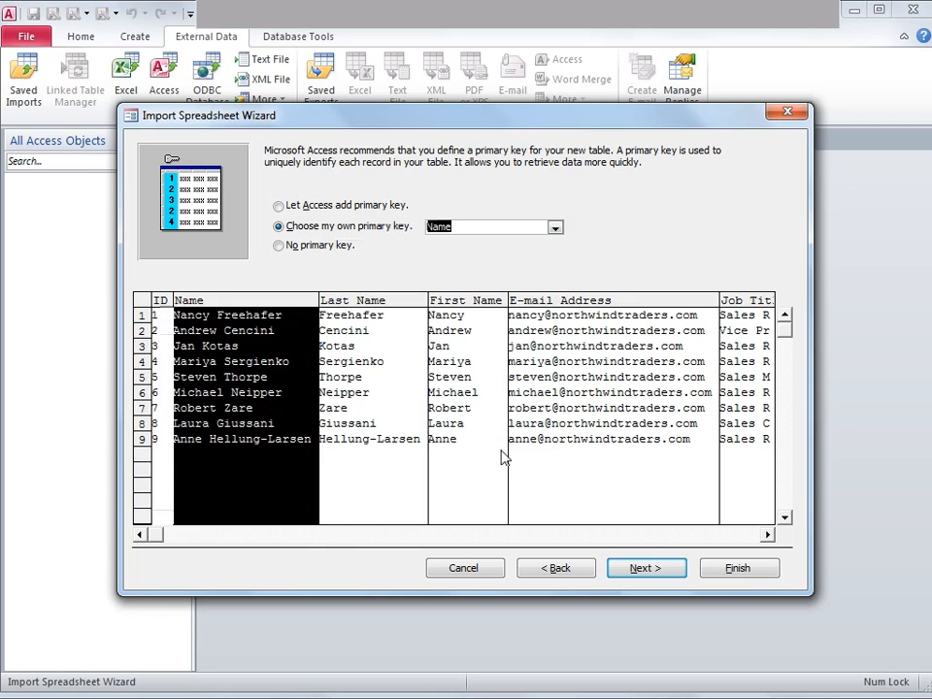
left_click(651, 573)
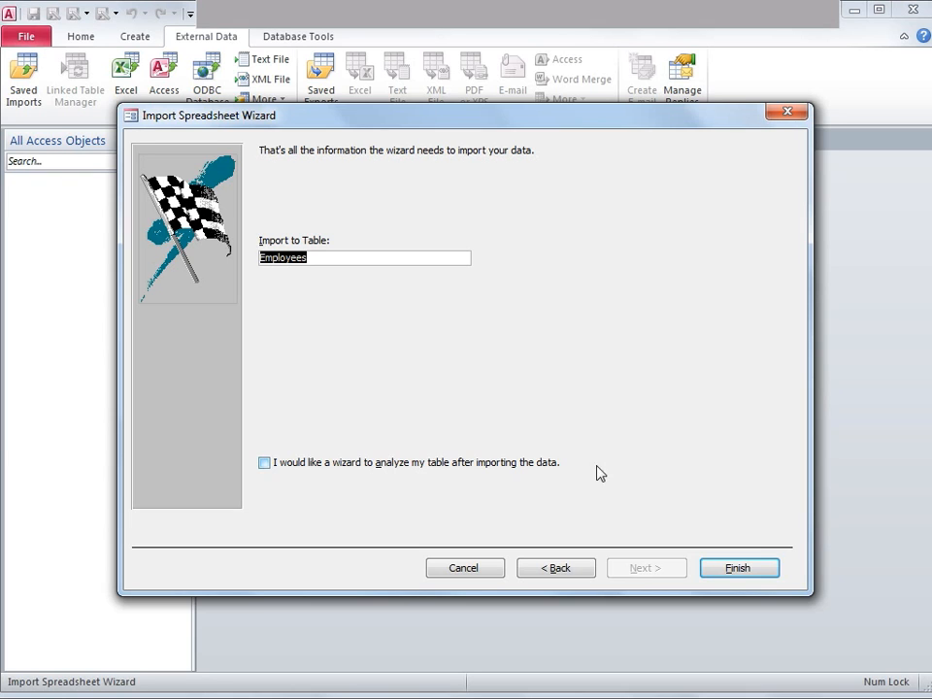
left_click(737, 570)
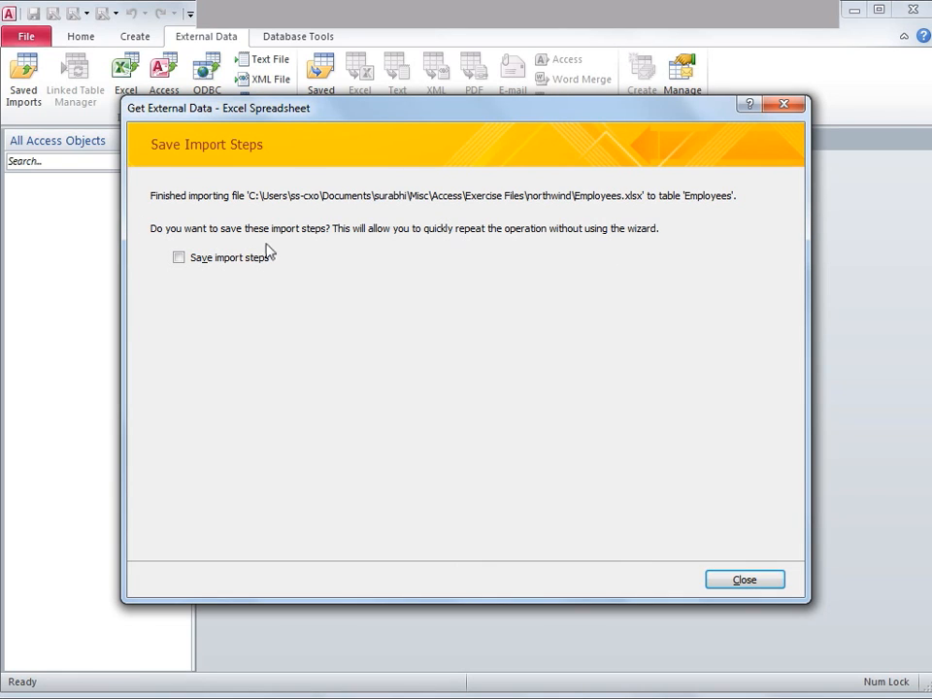
left_click(745, 579)
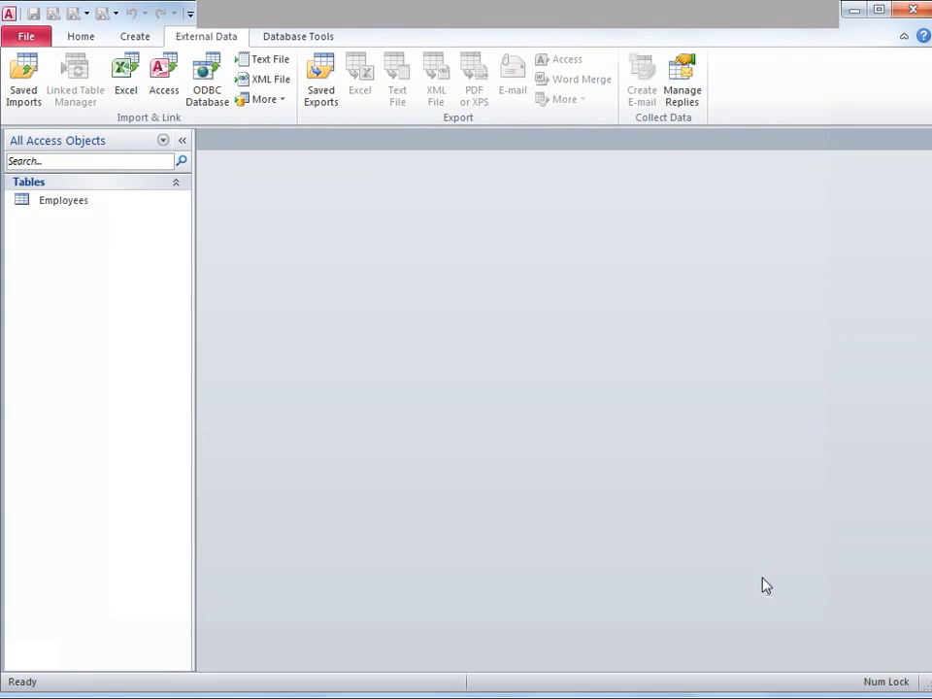
Open the Employees table and choose Orders.xlsx from the northwind folder as the next Excel import source
double_click(49, 206)
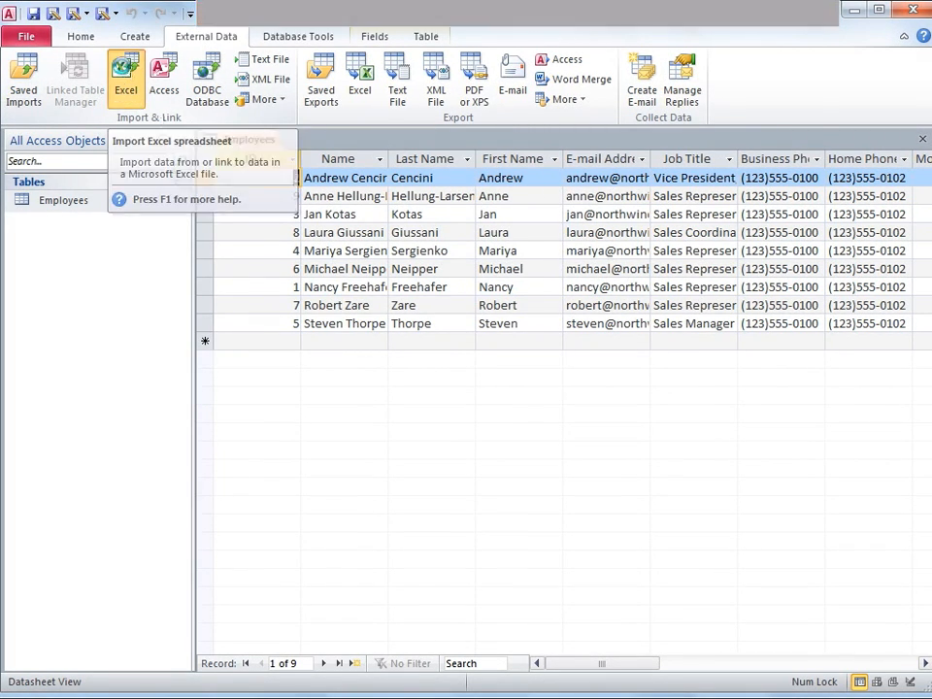
left_click(125, 85)
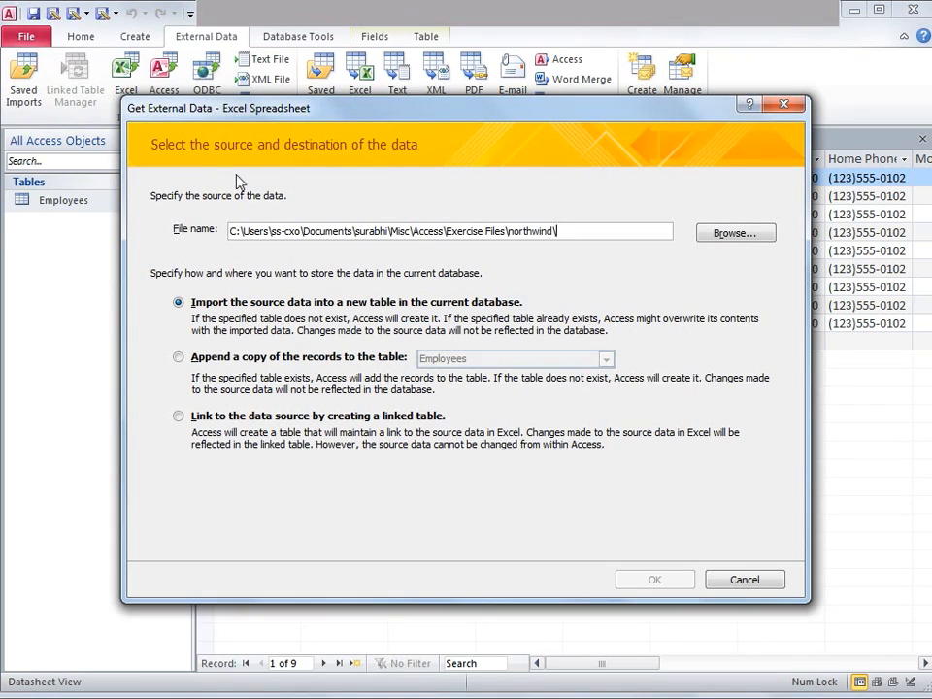
left_click(736, 233)
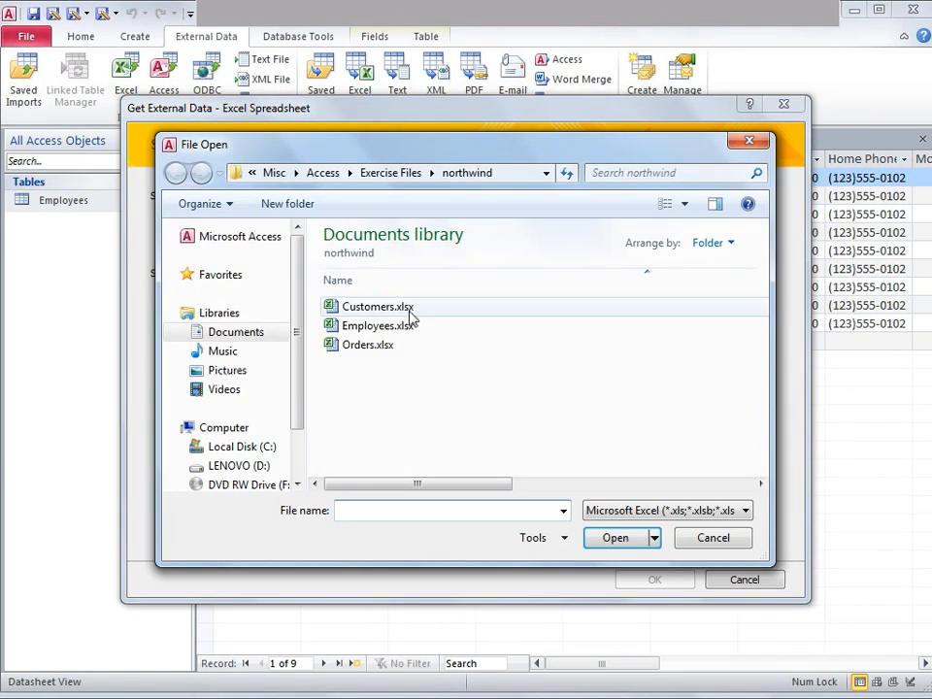
left_click(384, 355)
double_click(384, 355)
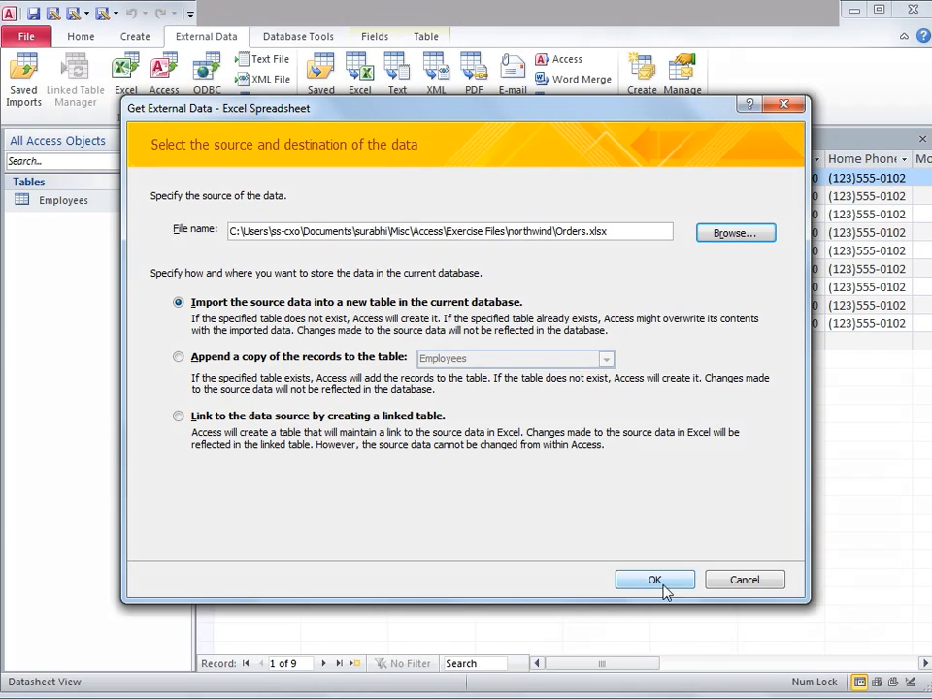
Import the Orders data into a new table with the first row as column headings, keeping the default field options
left_click(658, 581)
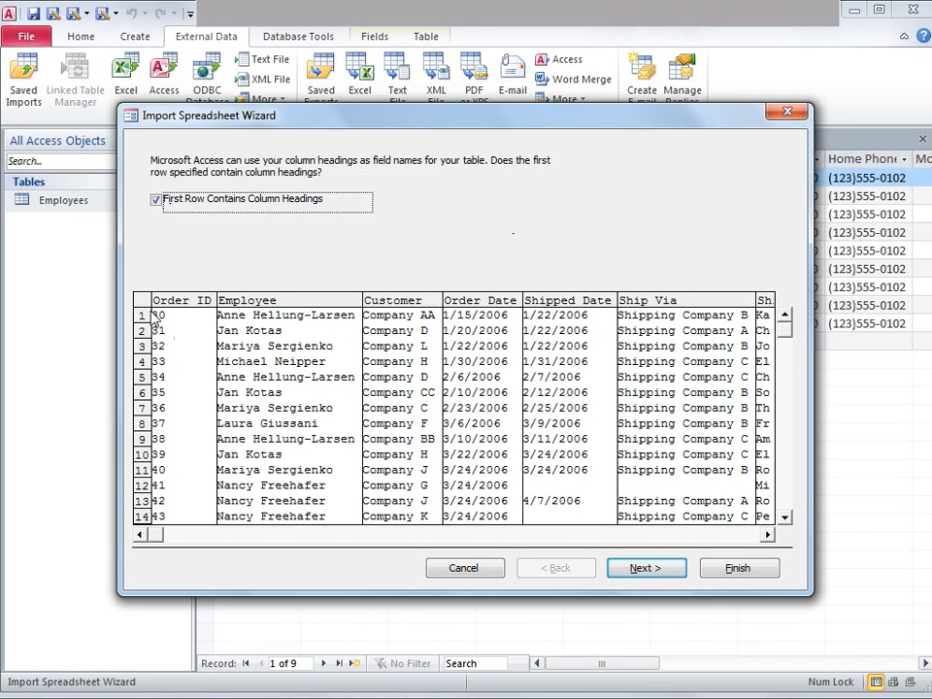
left_click(646, 575)
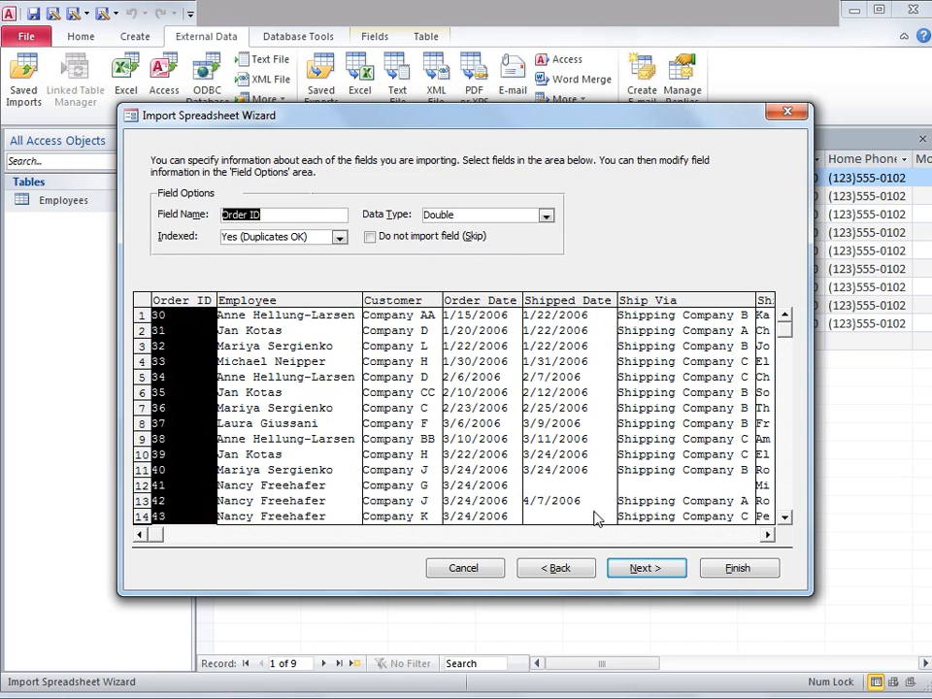
left_click(658, 574)
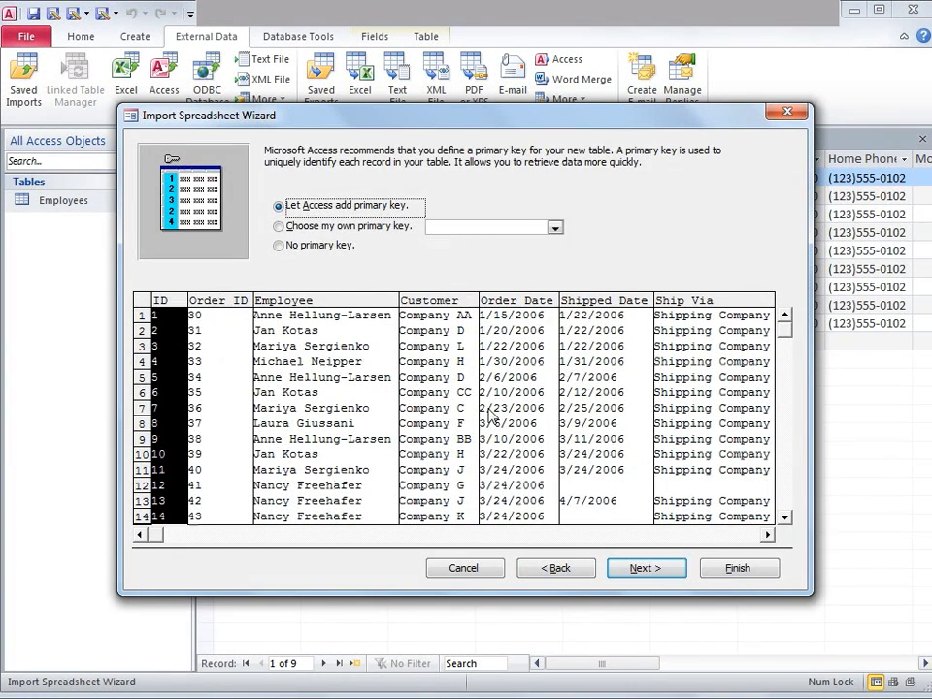
Choose Order ID as the primary key and finish the import to the Orders table without saving the import steps
left_click(342, 229)
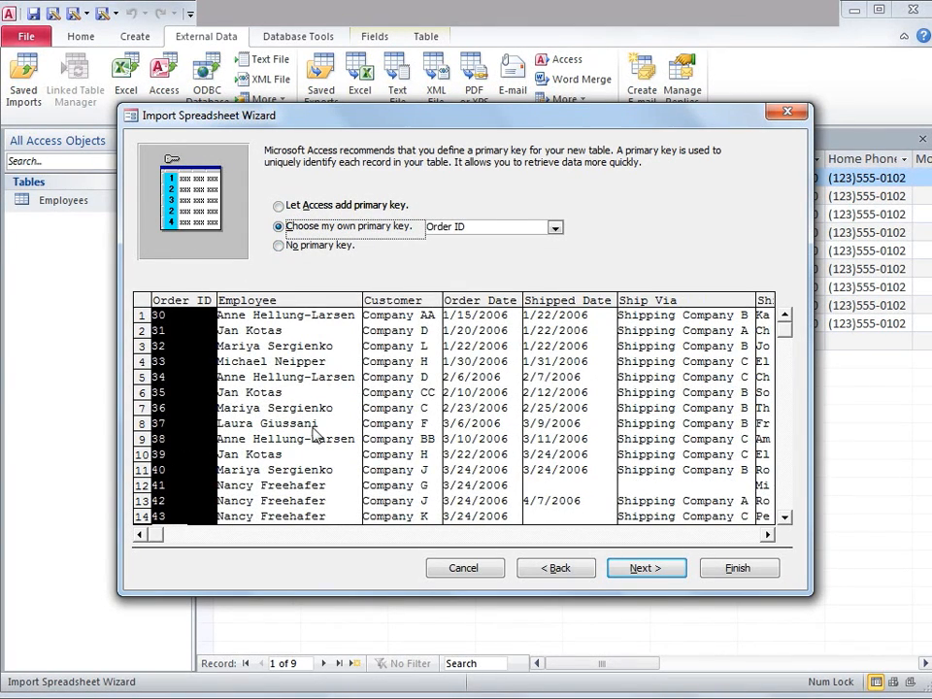
left_click(646, 569)
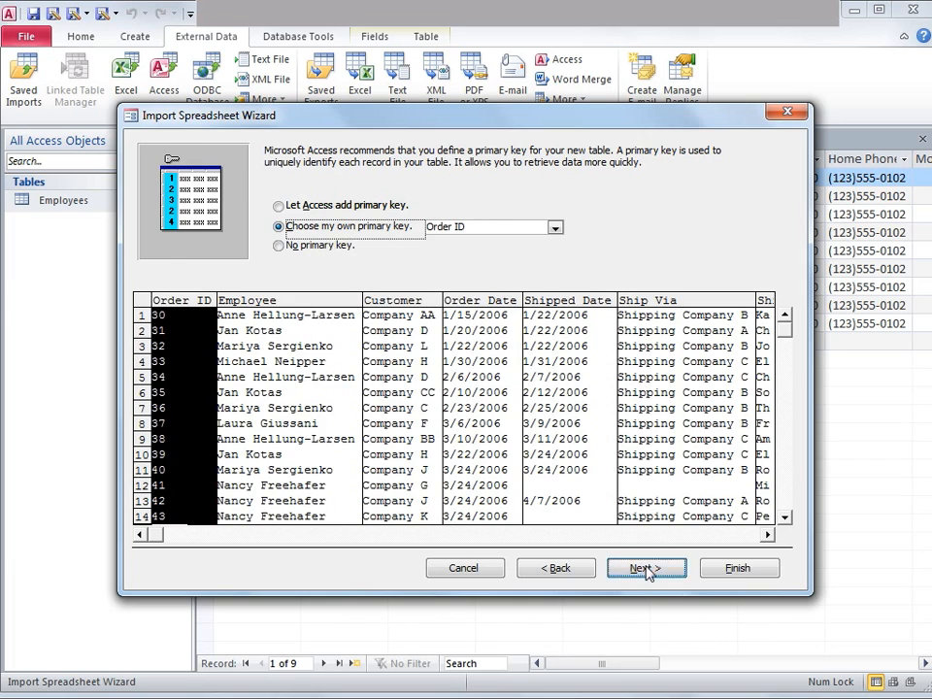
left_click(734, 571)
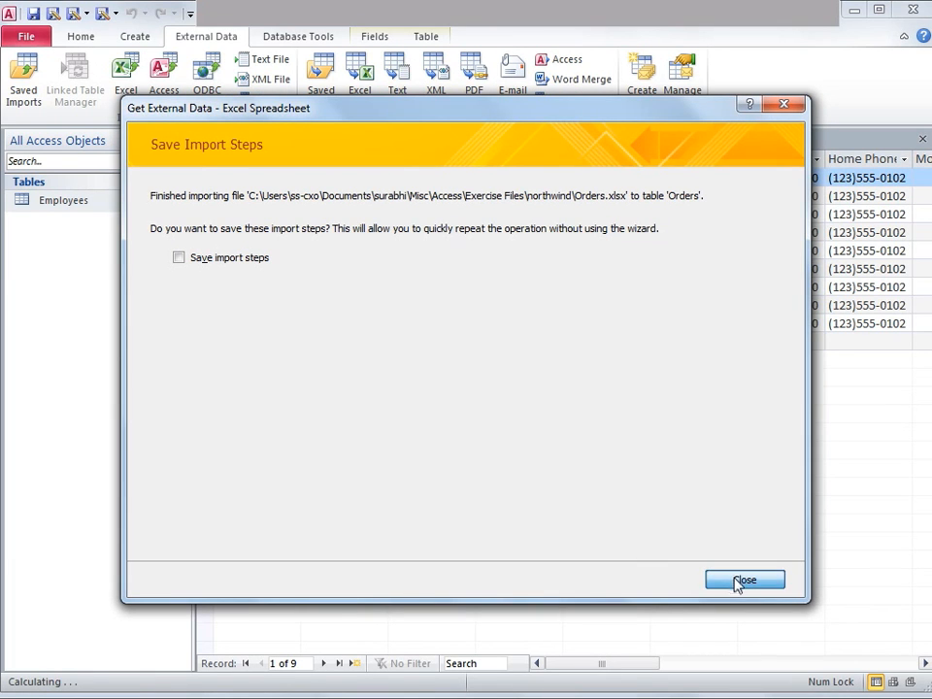
left_click(736, 582)
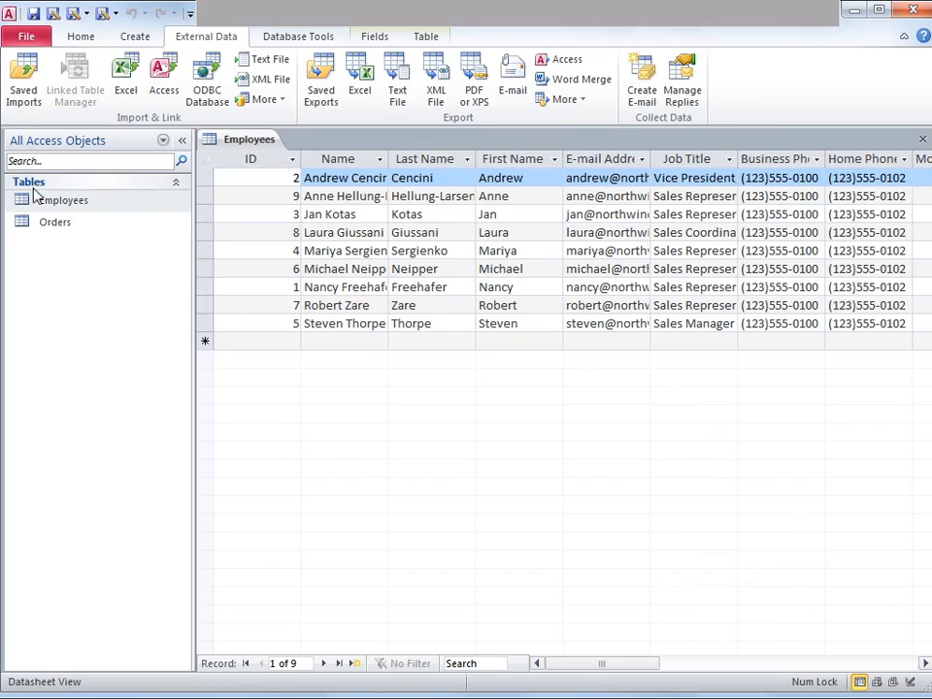
Open the Orders table, compare its Employee column with the Name column in Employees, and close both tables
left_click(64, 221)
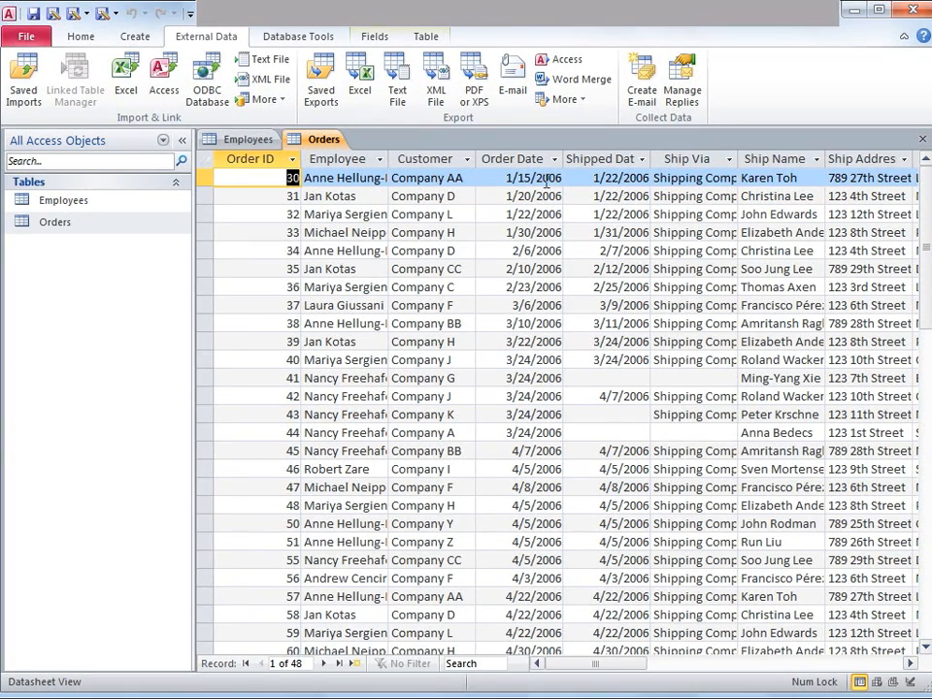
left_click(336, 158)
left_click(231, 141)
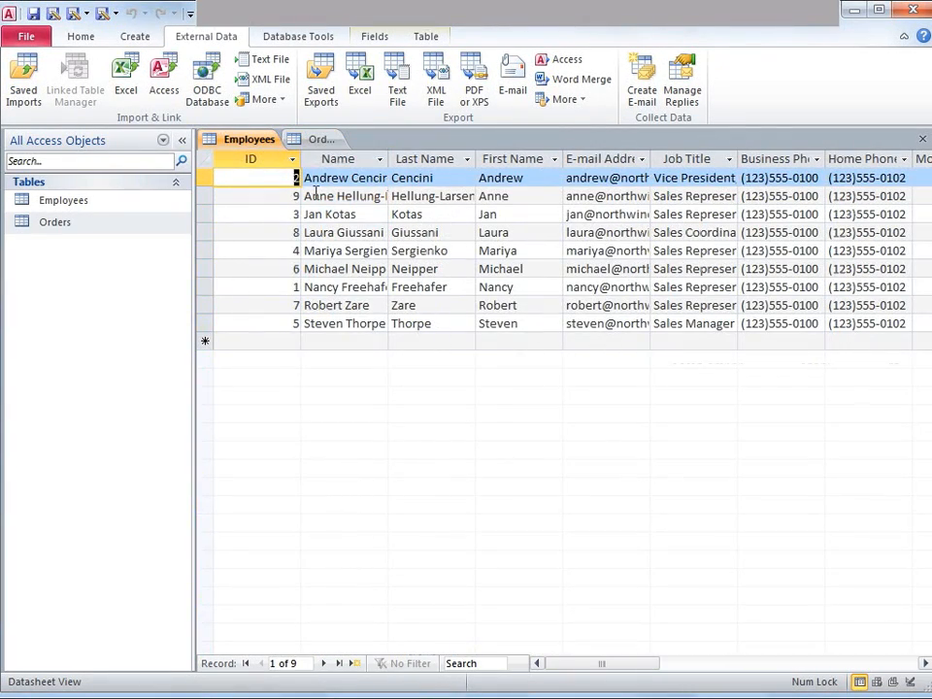
left_click(308, 141)
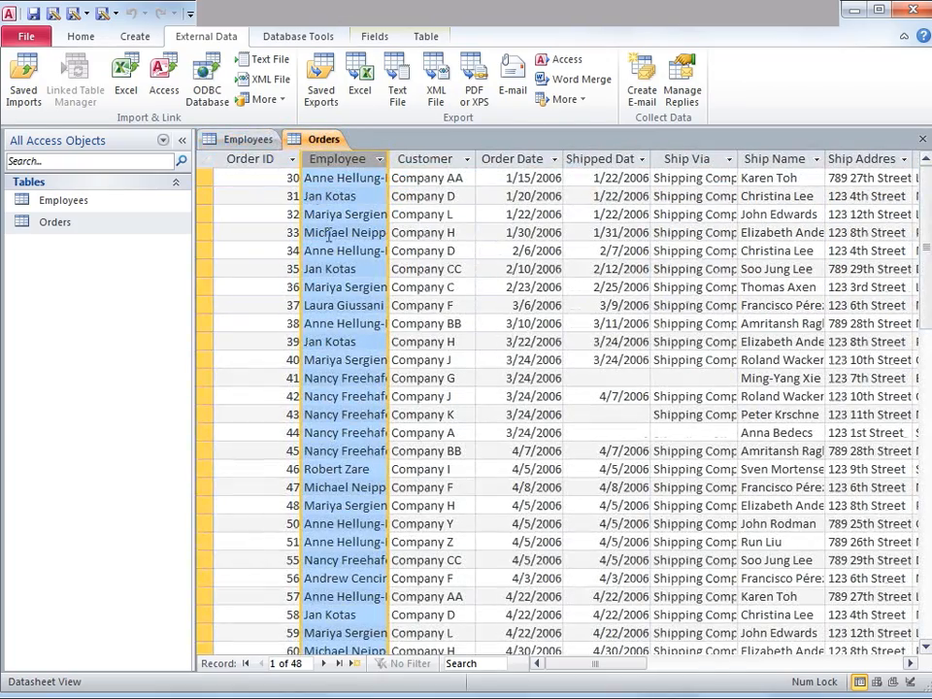
left_click(249, 141)
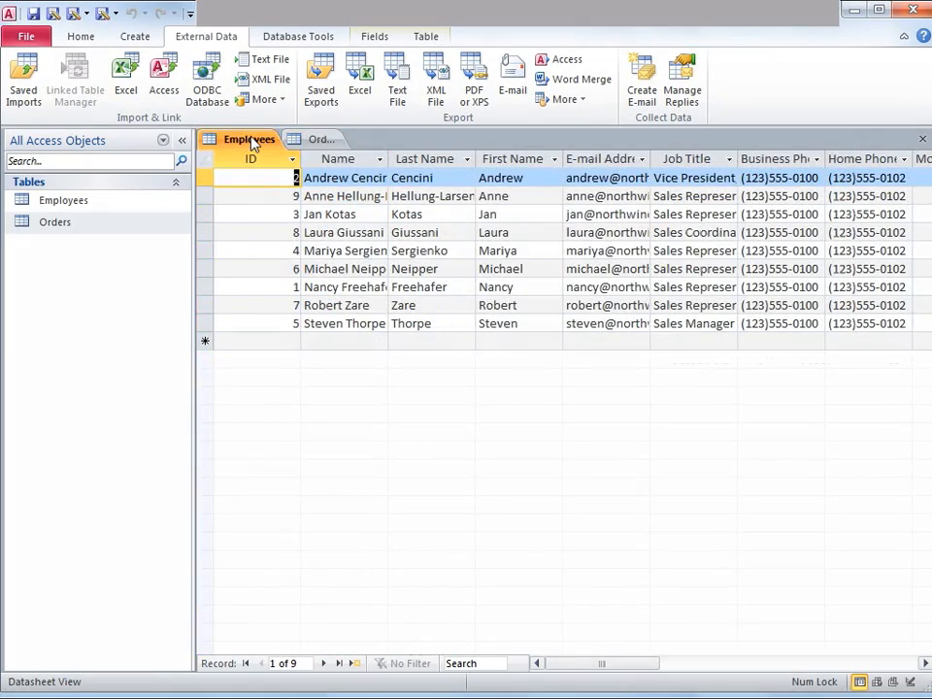
left_click(924, 141)
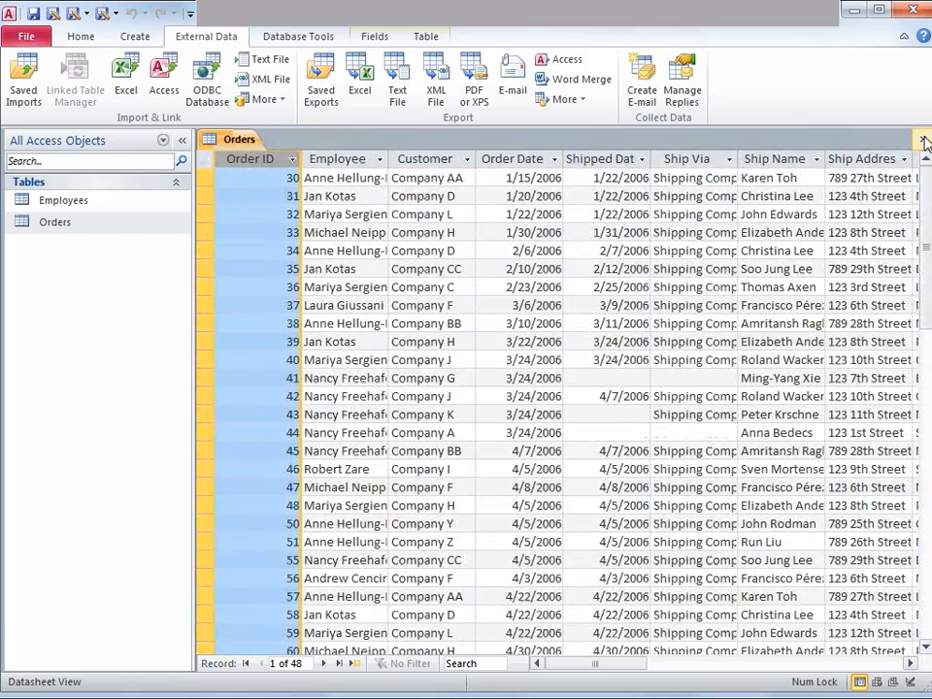
left_click(924, 141)
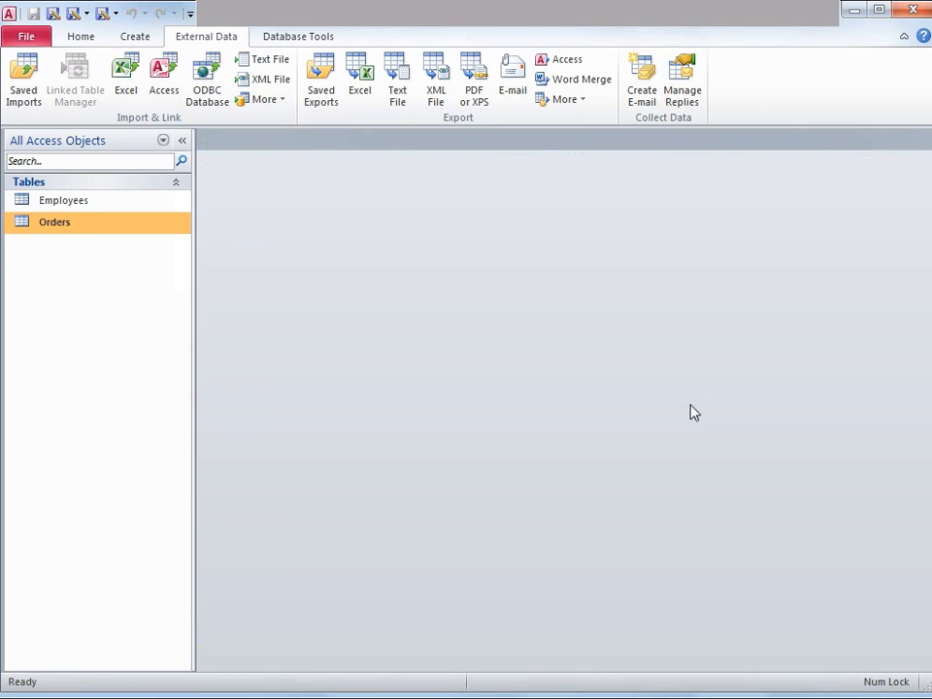
Open the Relationships window and add the Employees and Orders tables to it
left_click(311, 37)
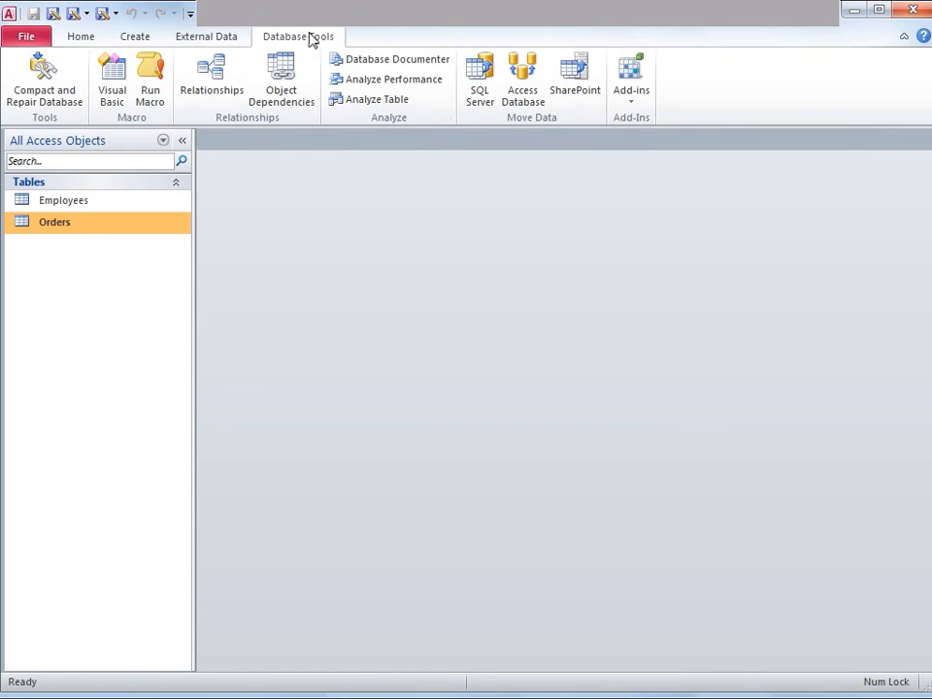
left_click(214, 90)
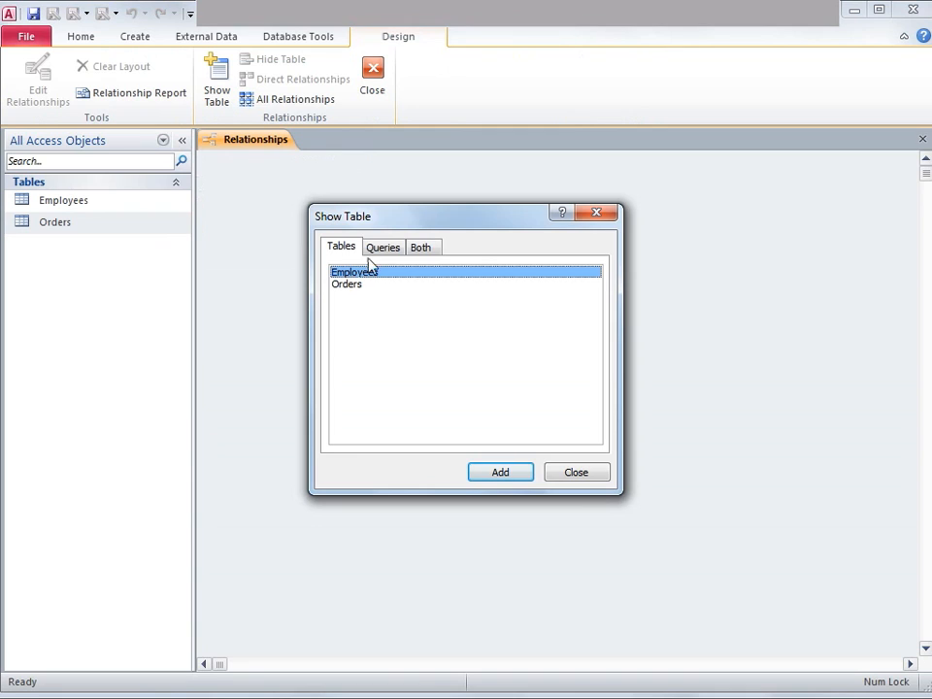
double_click(475, 276)
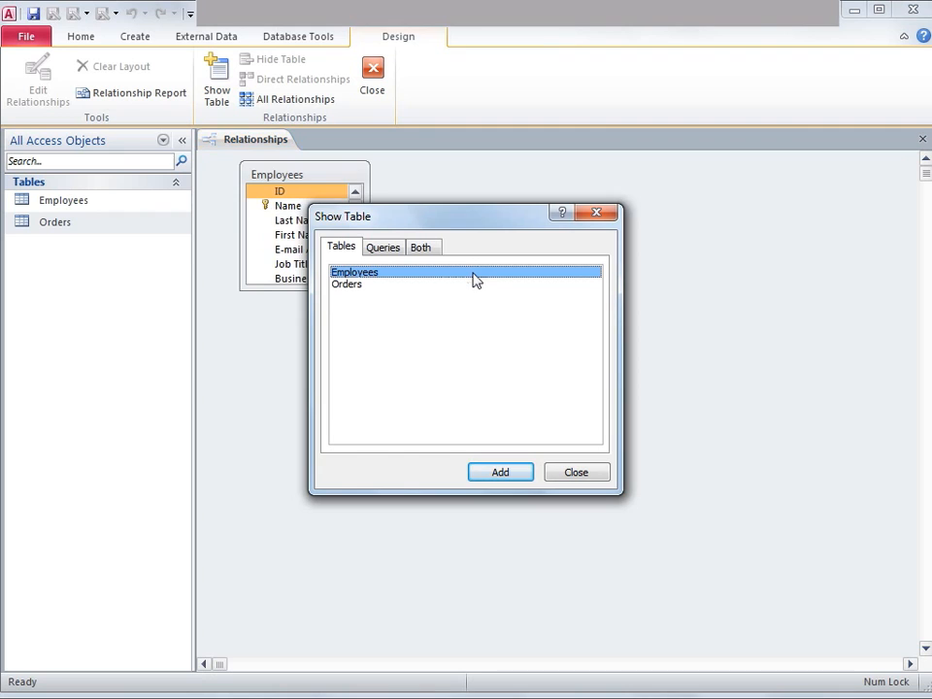
left_click(346, 284)
double_click(346, 285)
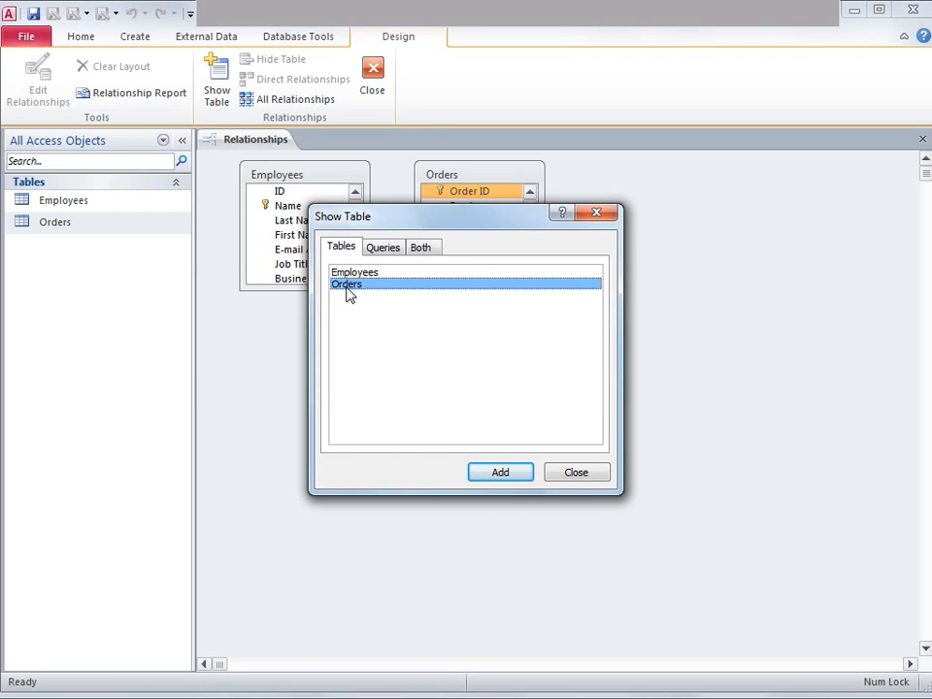
left_click(577, 473)
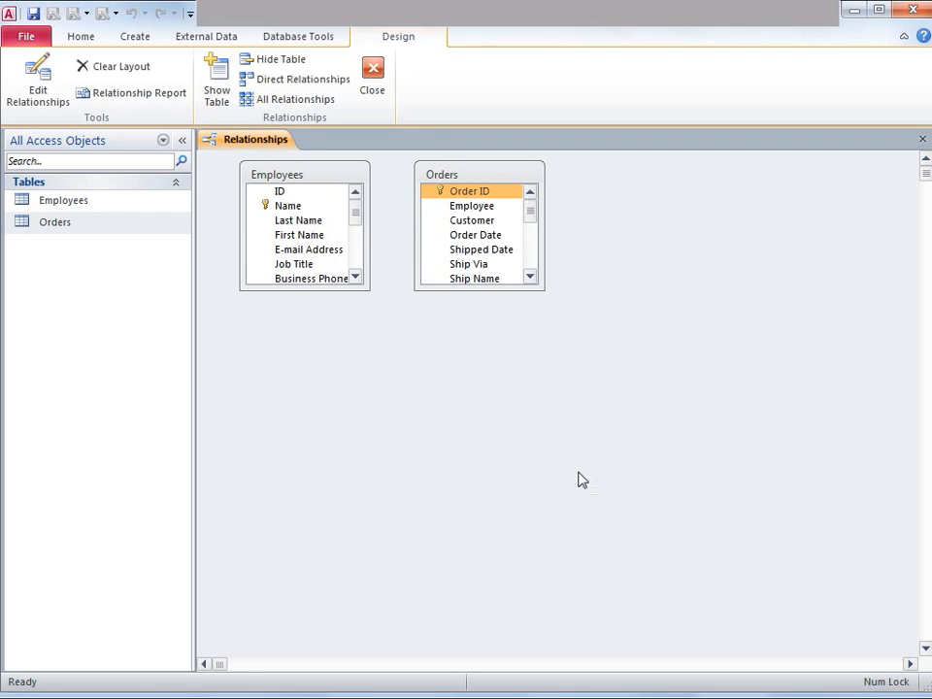
Lengthen the Employees and Orders field lists in the Relationships window to show more of their fields
left_click(299, 288)
left_click_drag(299, 289, 321, 449)
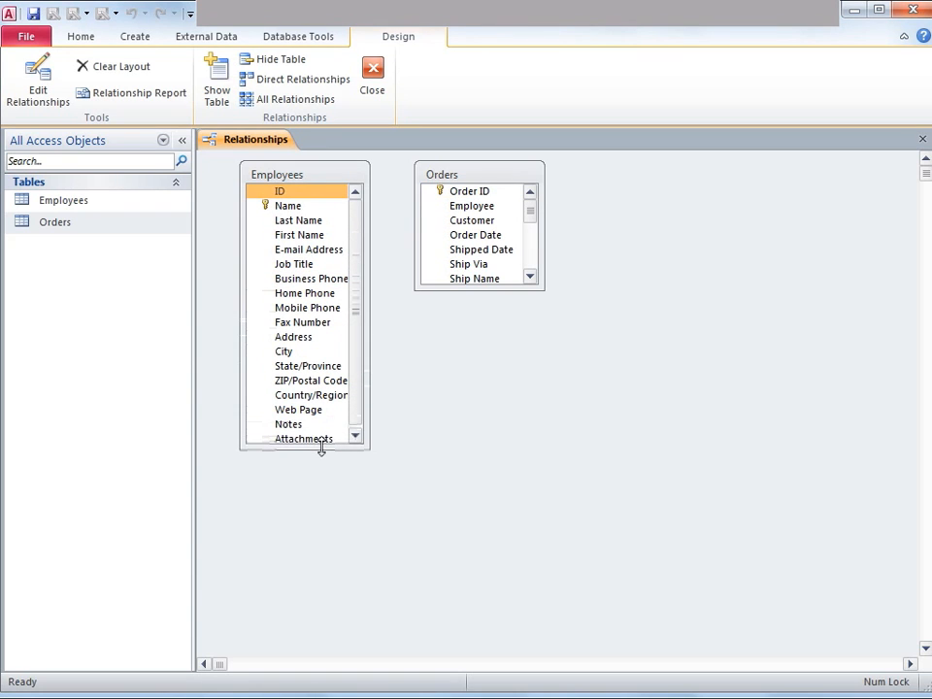
left_click(488, 282)
left_click_drag(489, 290, 530, 501)
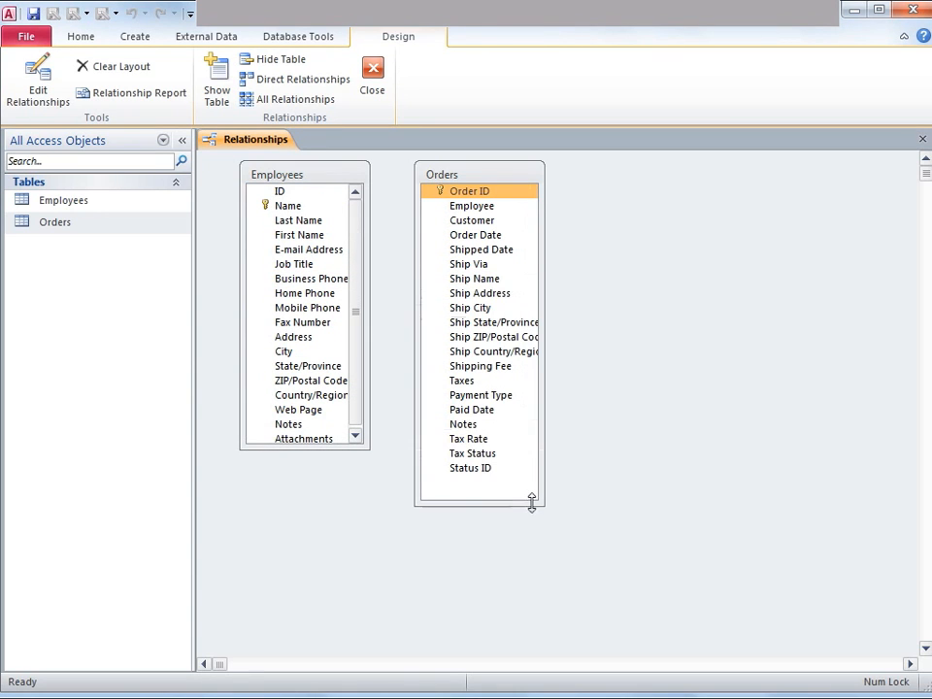
Relate the Name field in Employees to the Employee field in Orders and enforce referential integrity
left_click(304, 208)
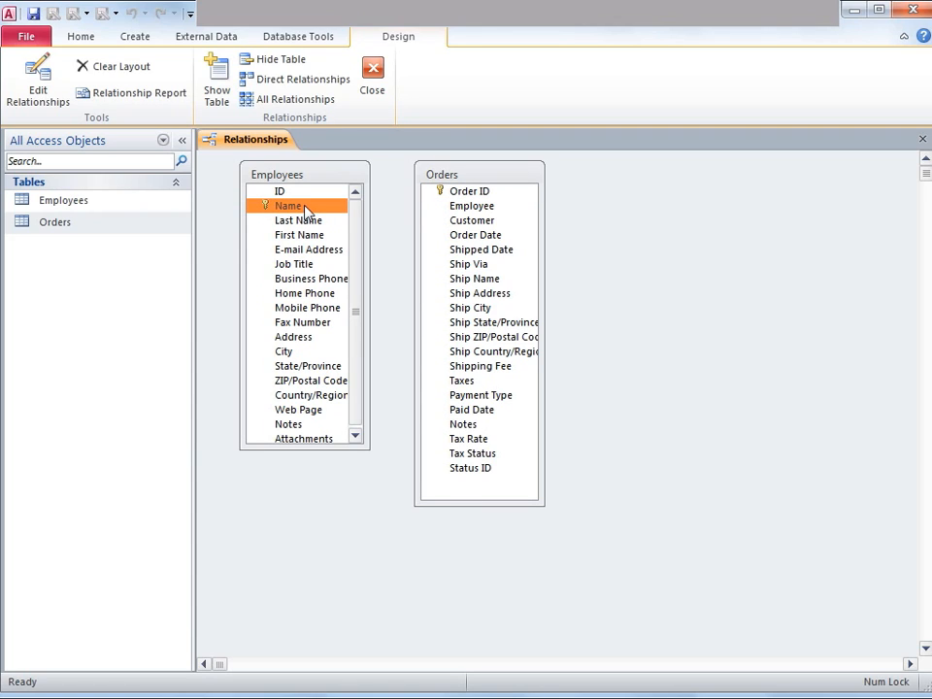
left_click_drag(305, 209, 470, 216)
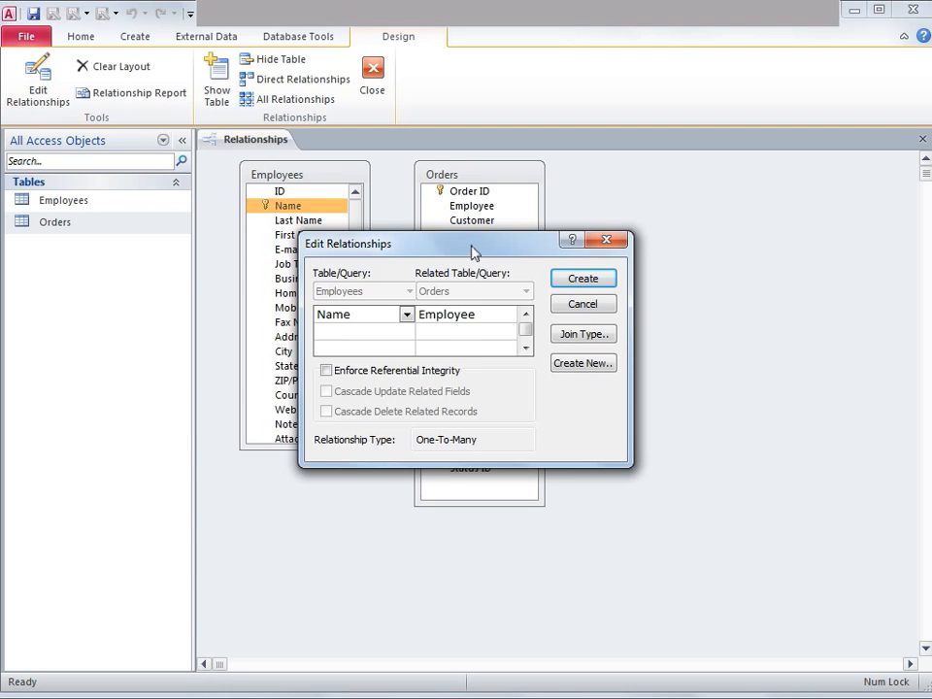
left_click_drag(474, 251, 451, 196)
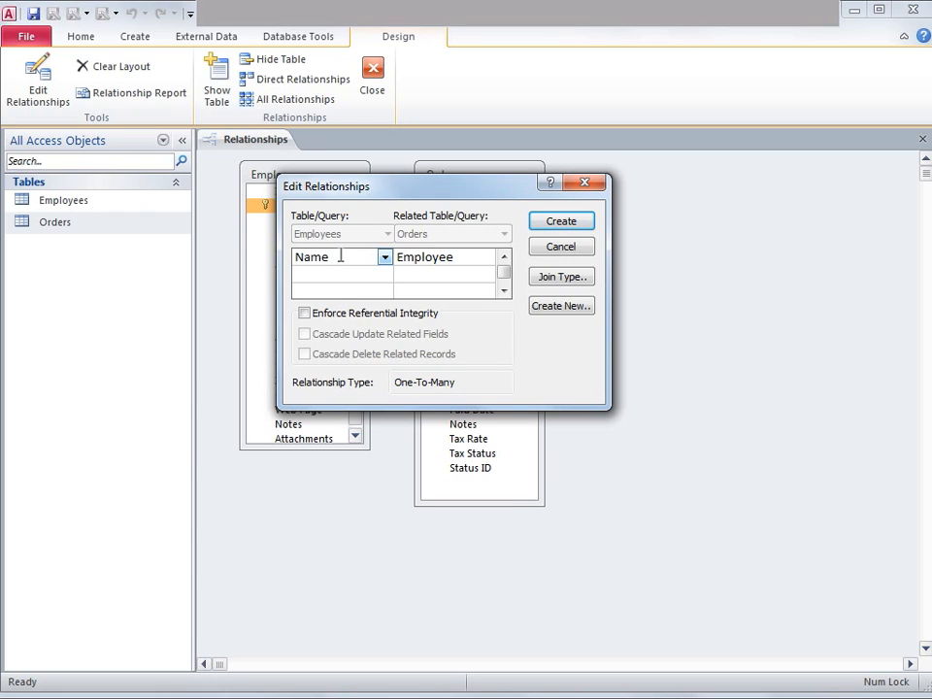
left_click(304, 314)
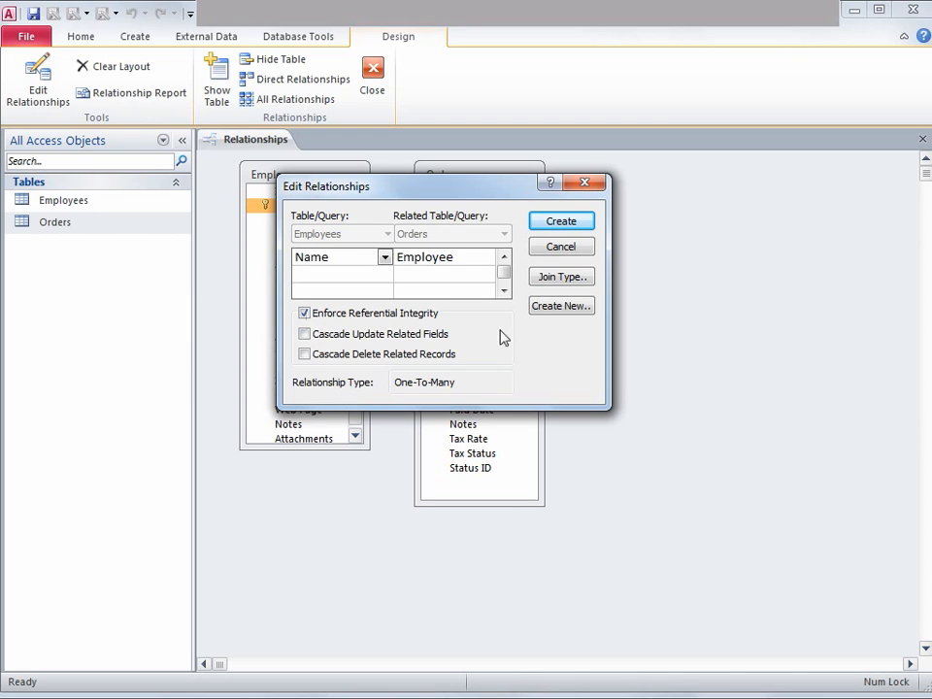
Set the join type to include all records from Employees and only those records from Orders where the joined fields are equal
left_click(544, 278)
left_click_drag(446, 289, 542, 214)
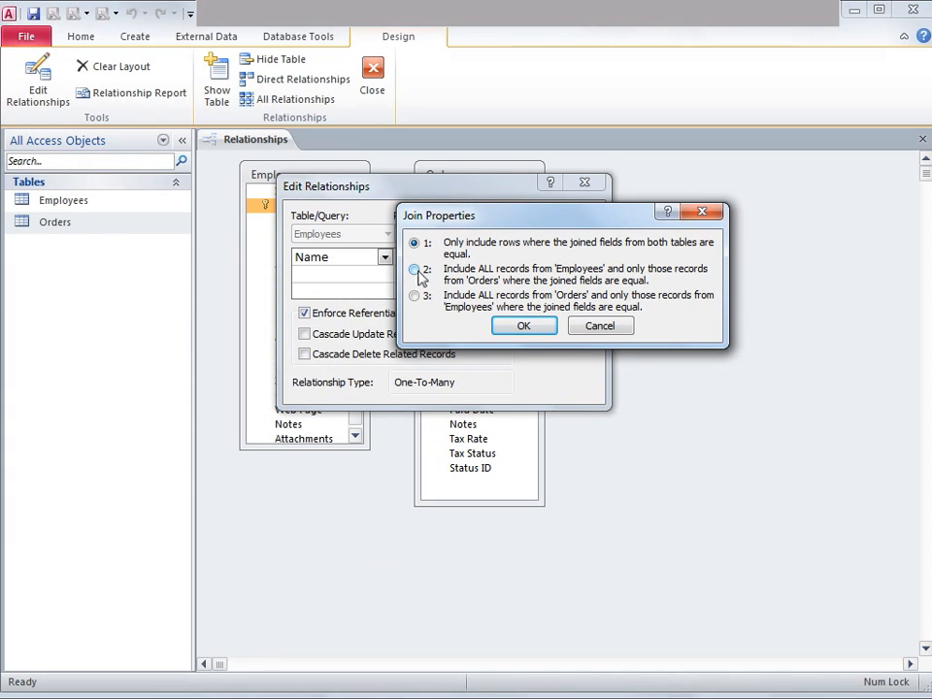
left_click(415, 270)
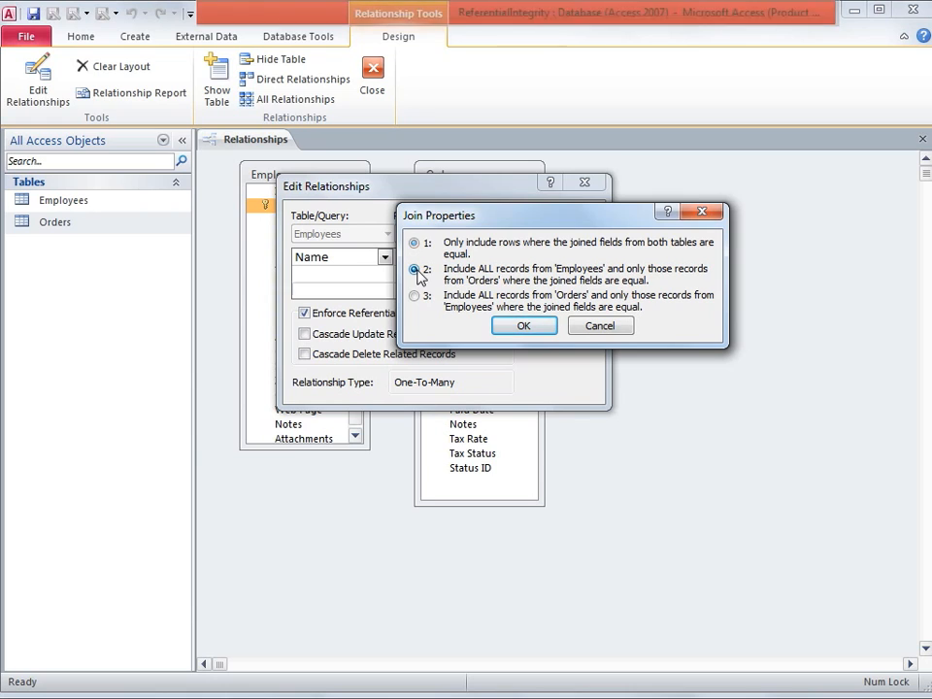
left_click(522, 327)
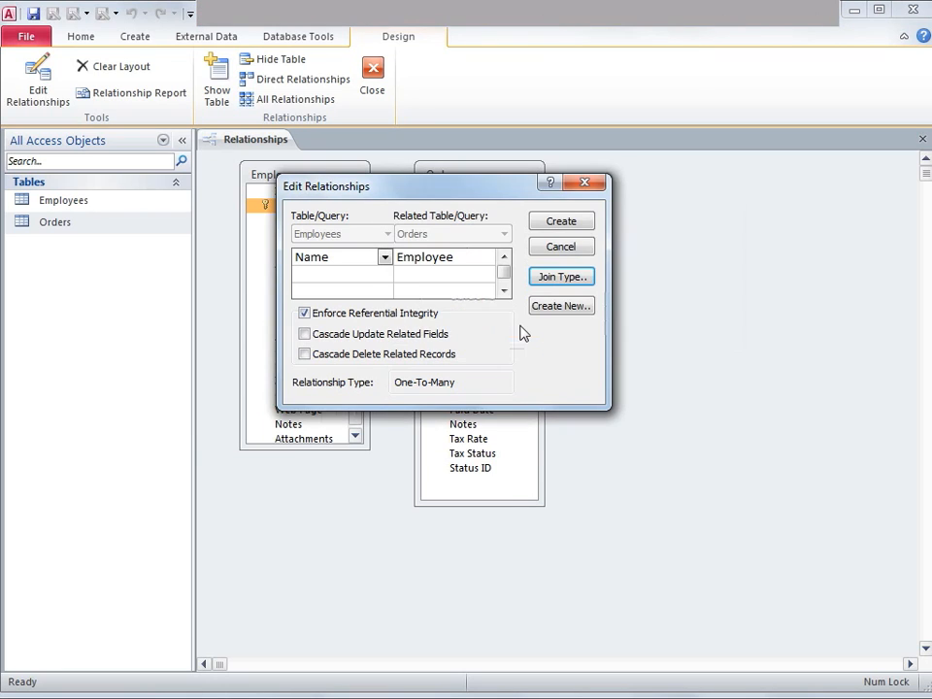
Create the relationship with Cascade Update Related Fields and Cascade Delete Related Records enabled, and close the Relationships window with its layout saved
left_click(305, 334)
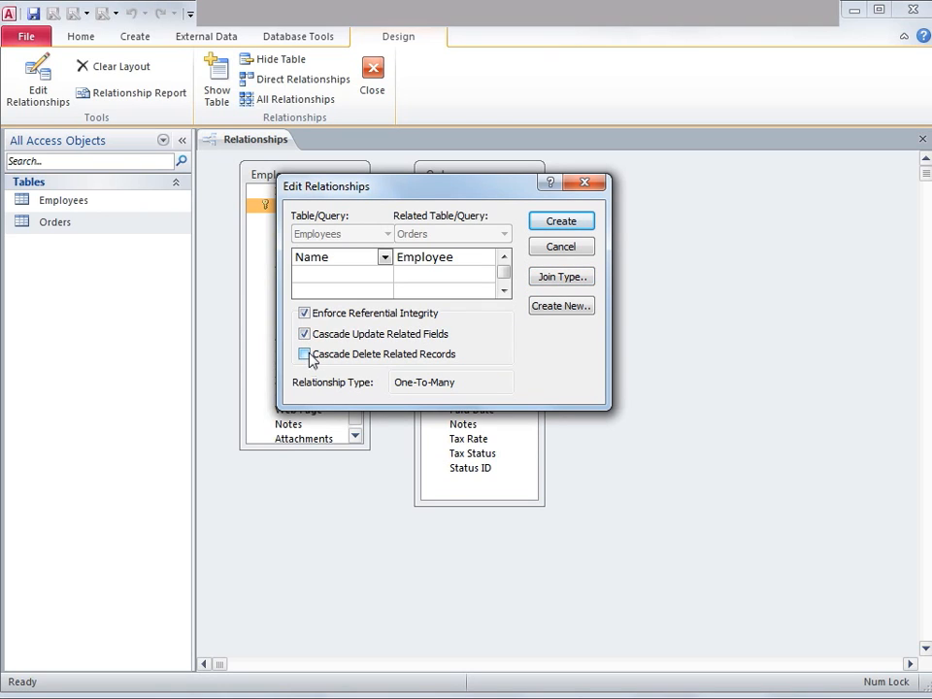
left_click(305, 355)
left_click(572, 226)
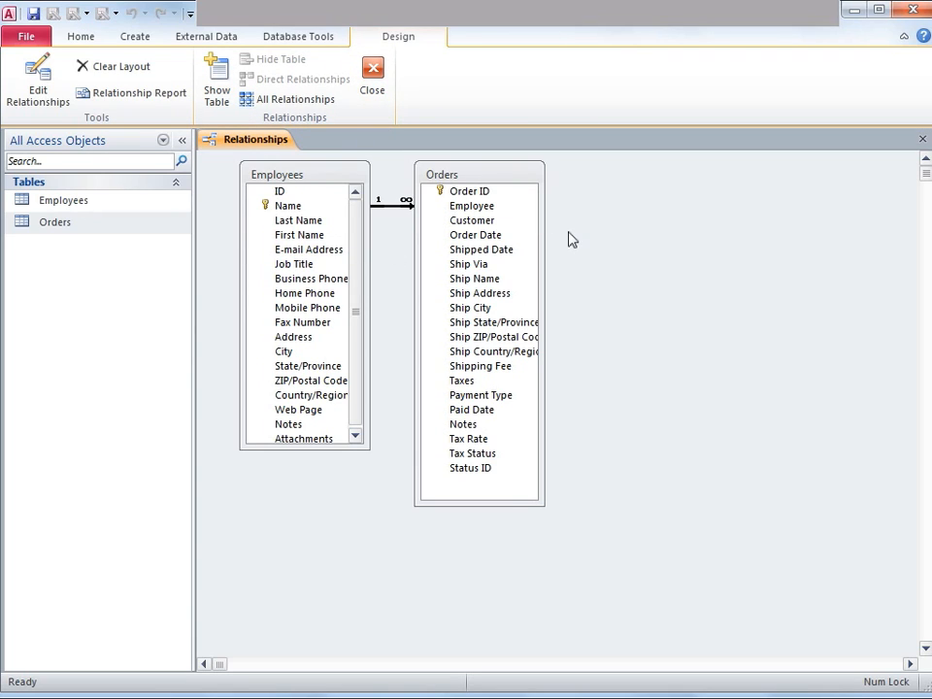
left_click(381, 99)
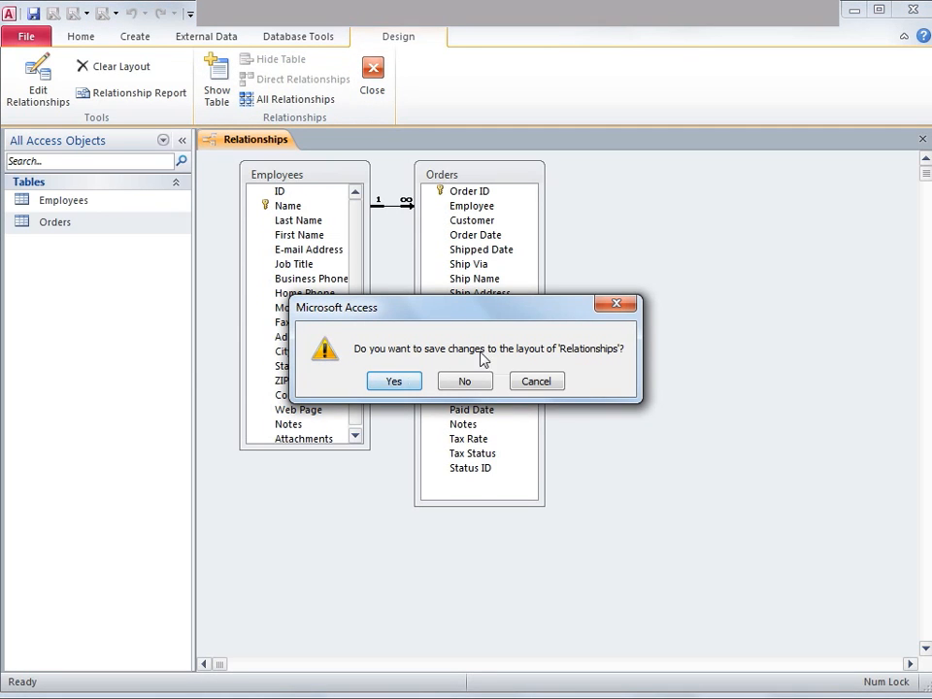
left_click(396, 385)
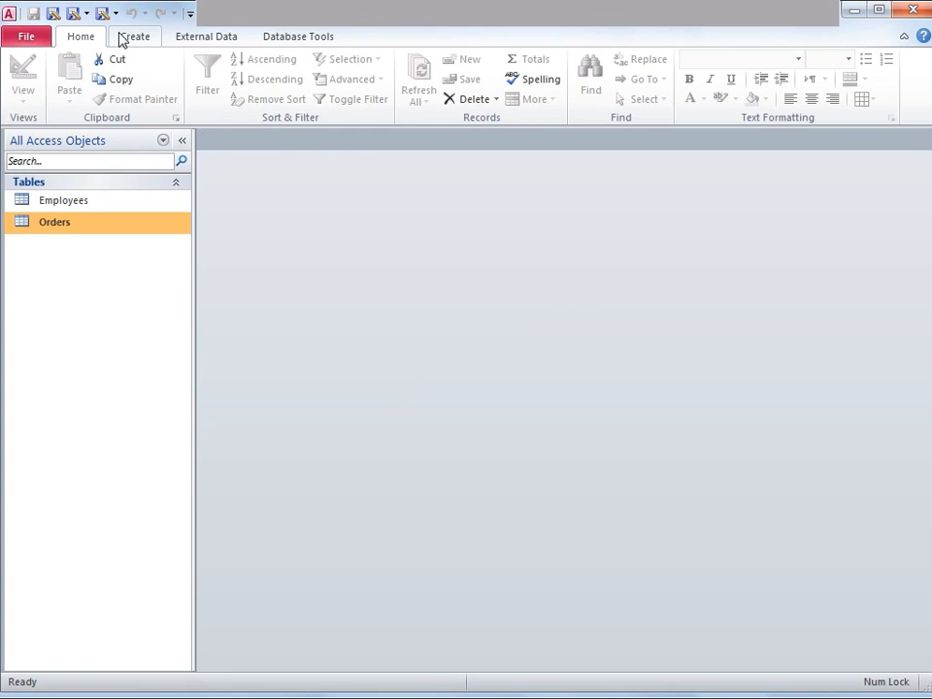
Open the Employees table and expand the related order records under the first two employees to examine them
left_click(108, 204)
double_click(107, 204)
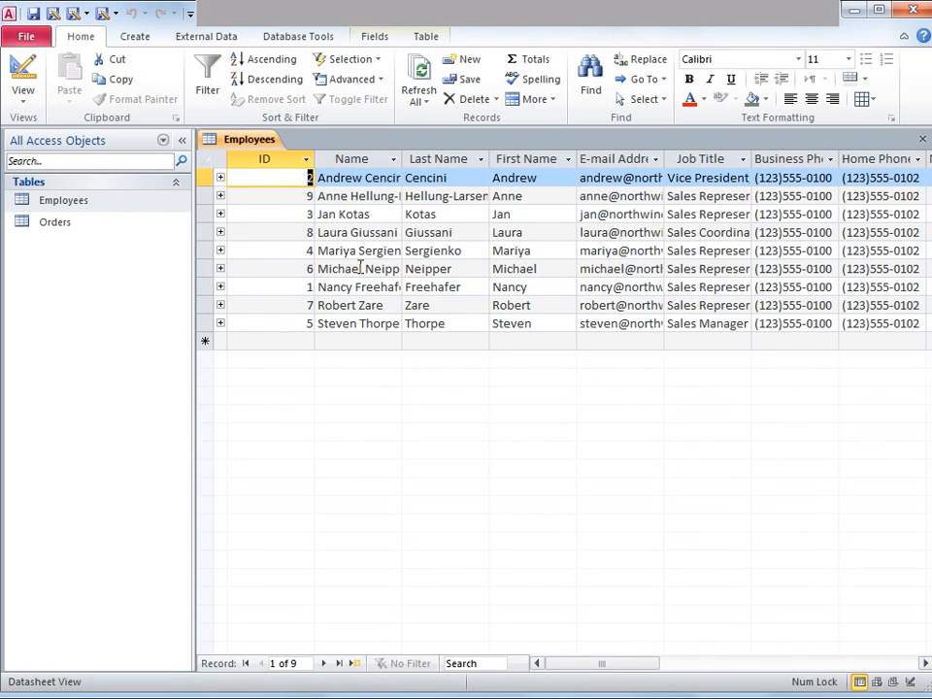
left_click(220, 178)
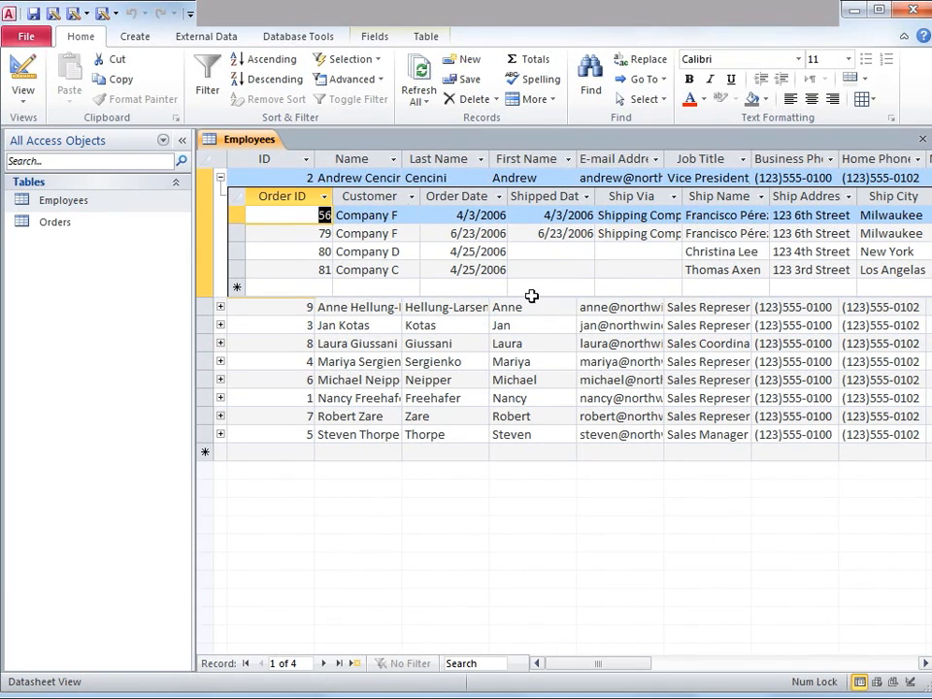
left_click(221, 308)
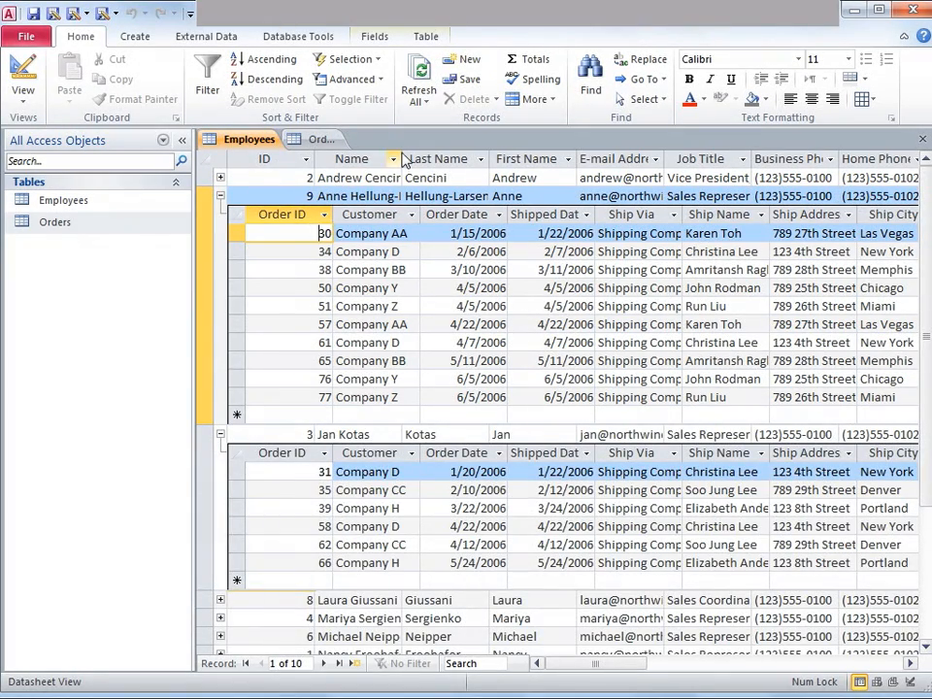
Widen the Name column in Employees and the Employee column in Orders so the full names fit, and return to Employees
left_click_drag(402, 156, 457, 156)
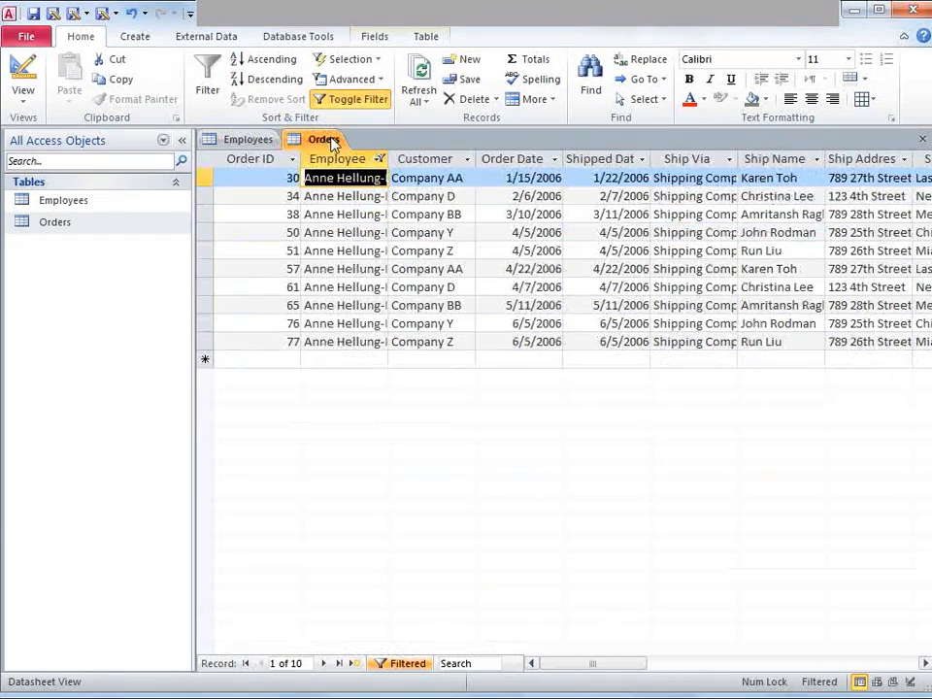
left_click(325, 140)
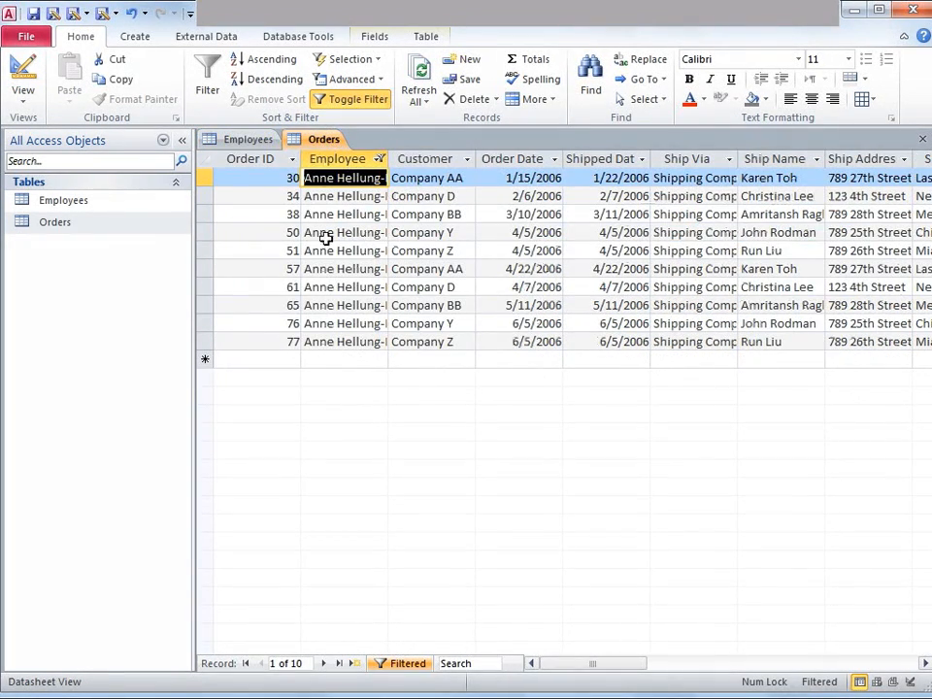
left_click_drag(392, 165, 462, 166)
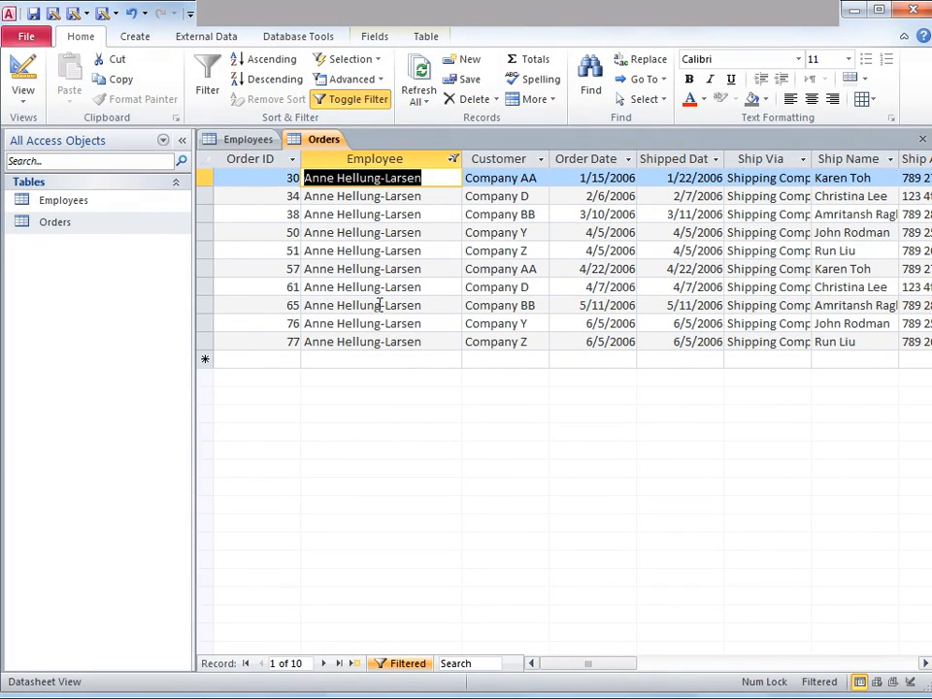
left_click(243, 231)
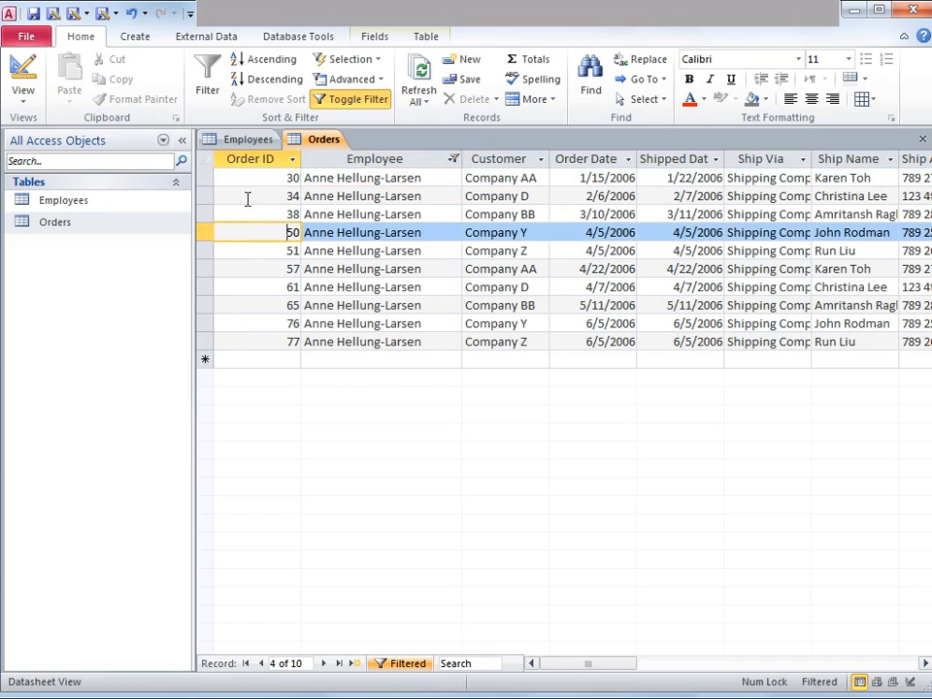
left_click(261, 140)
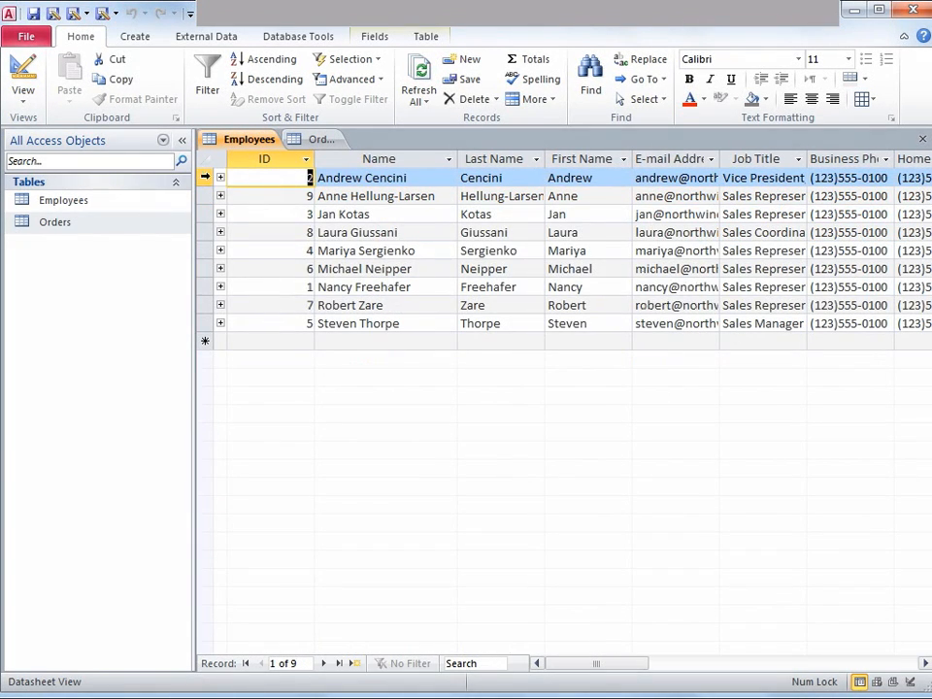
Close the open Employees and Orders tables without saving their layout changes
left_click(135, 39)
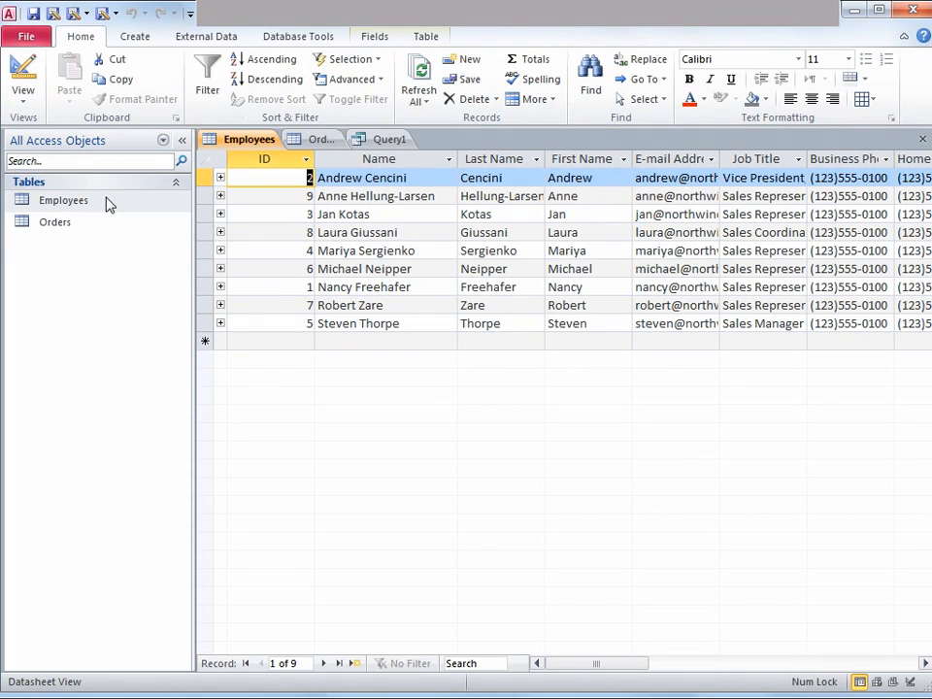
left_click(922, 139)
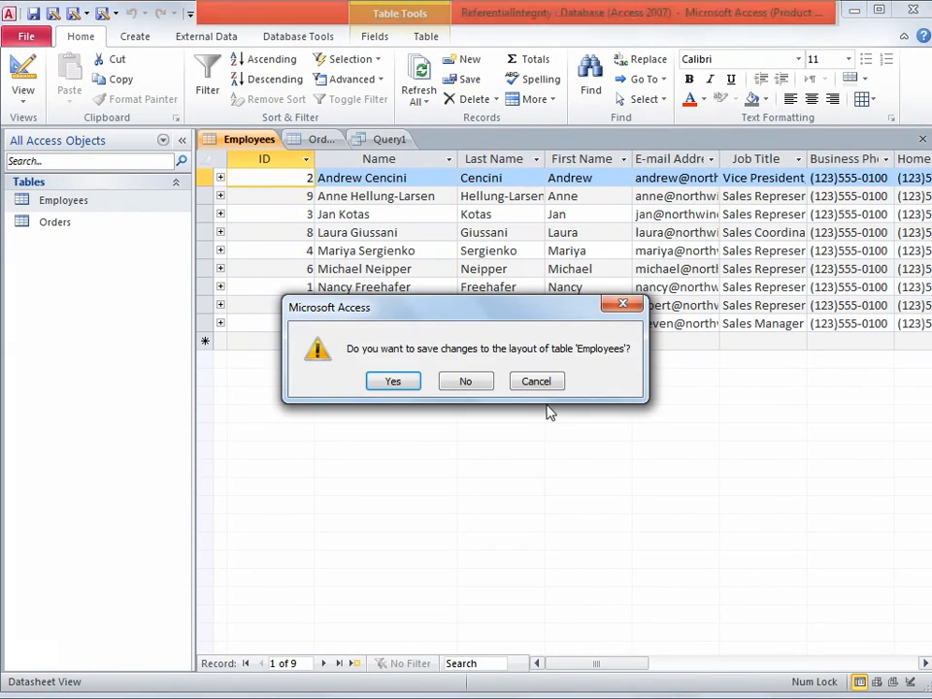
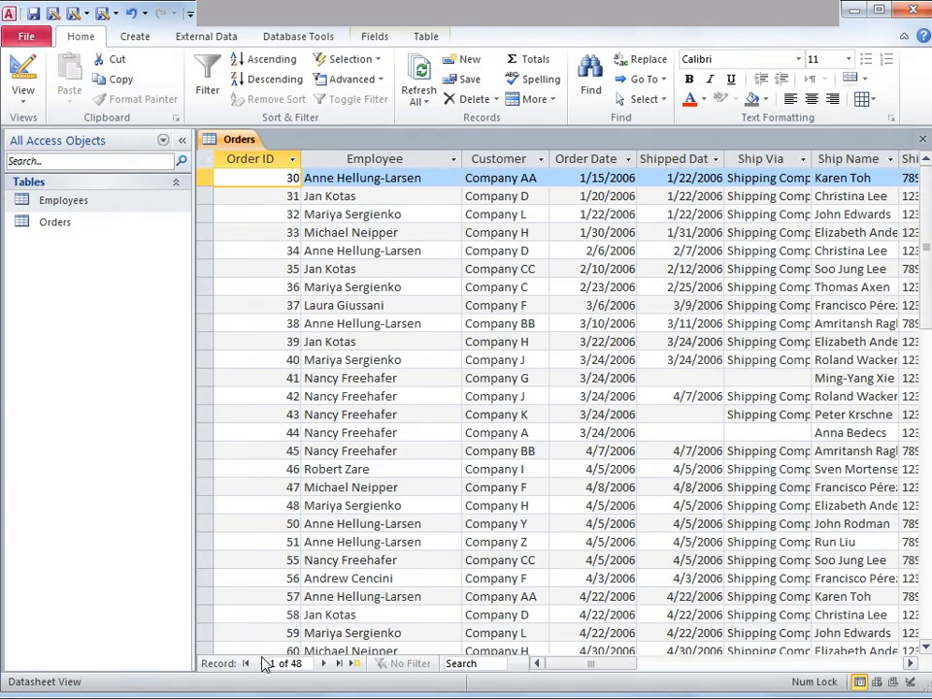
left_click(923, 140)
left_click(476, 402)
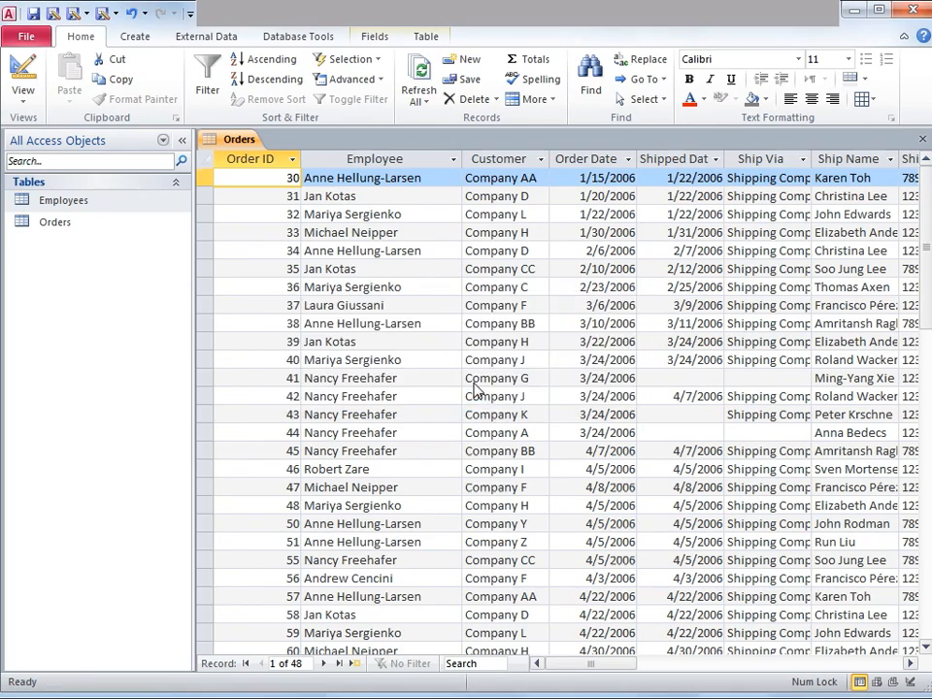
Create a new query in design view based on the Employees table and change its type to a delete query
left_click(135, 36)
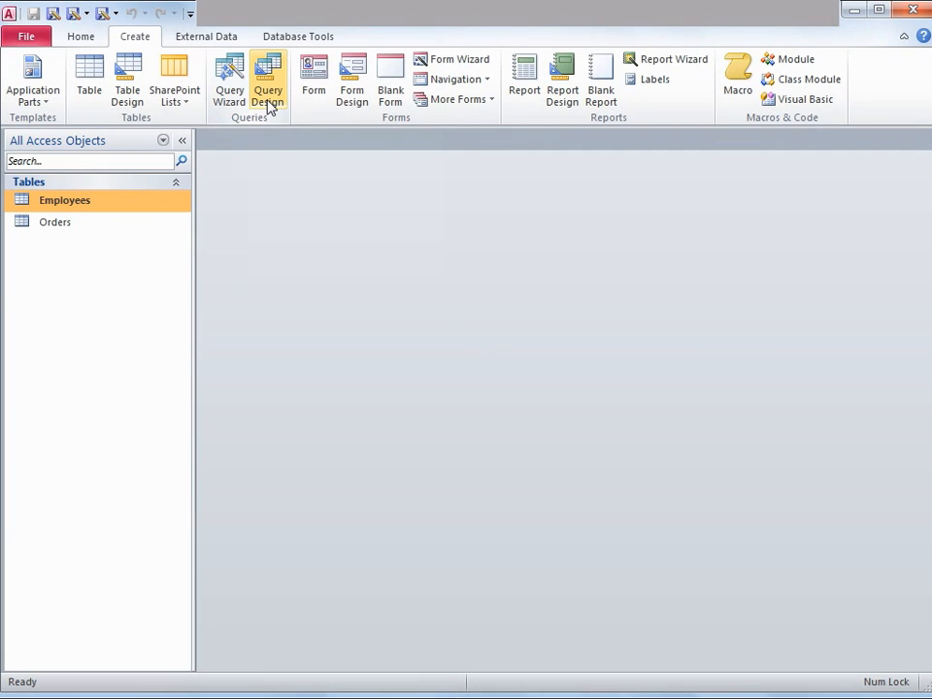
left_click(269, 102)
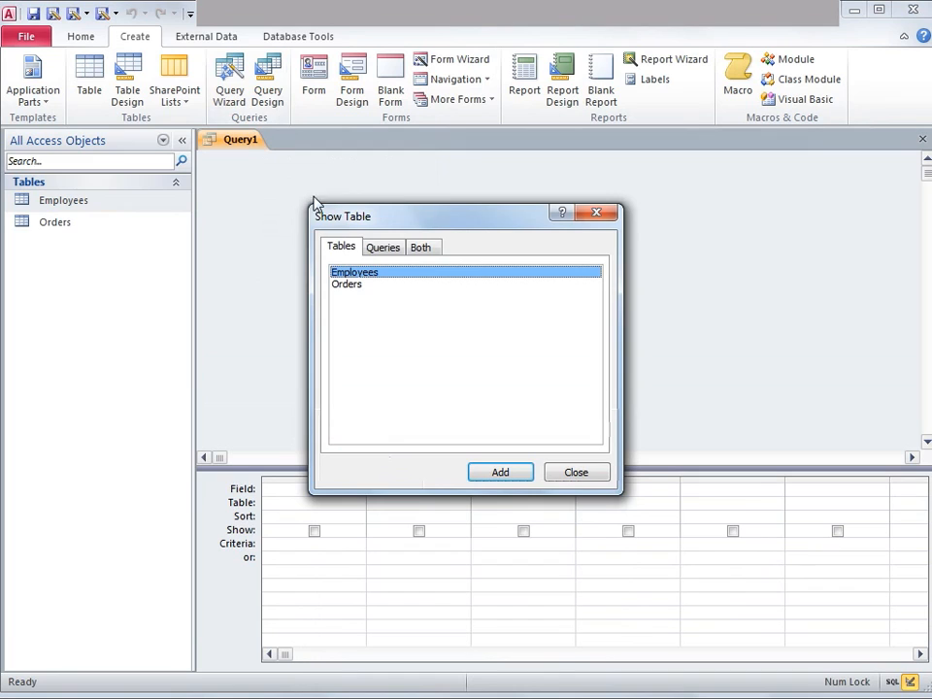
double_click(359, 275)
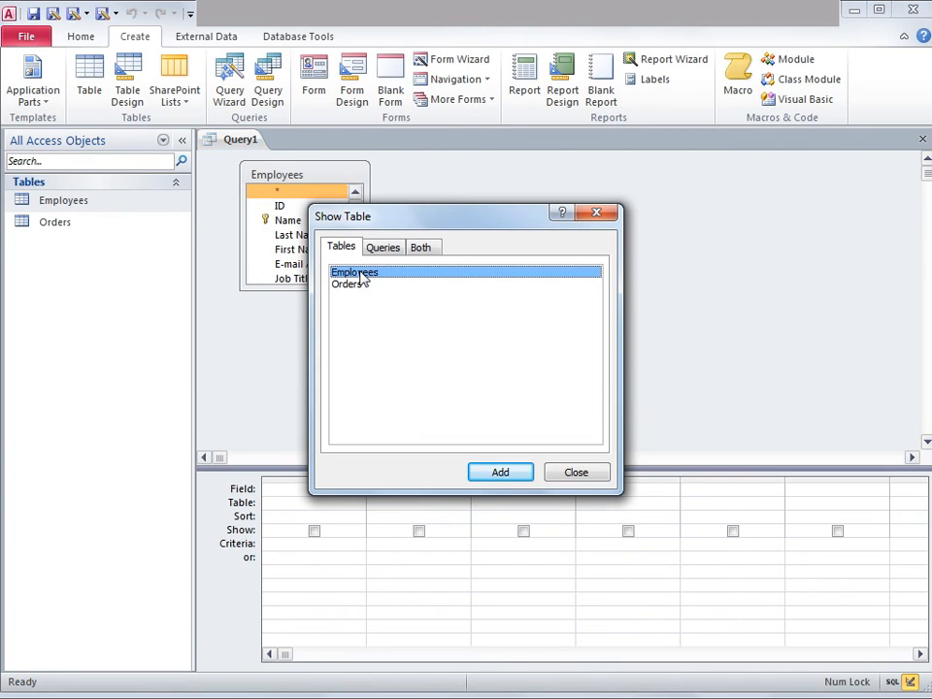
left_click(579, 472)
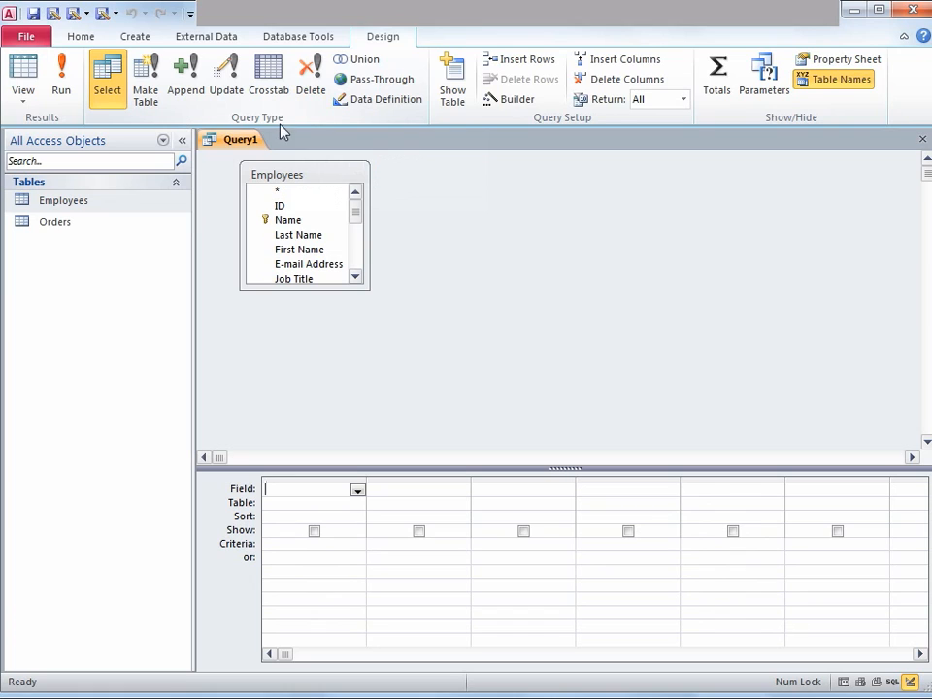
left_click(316, 88)
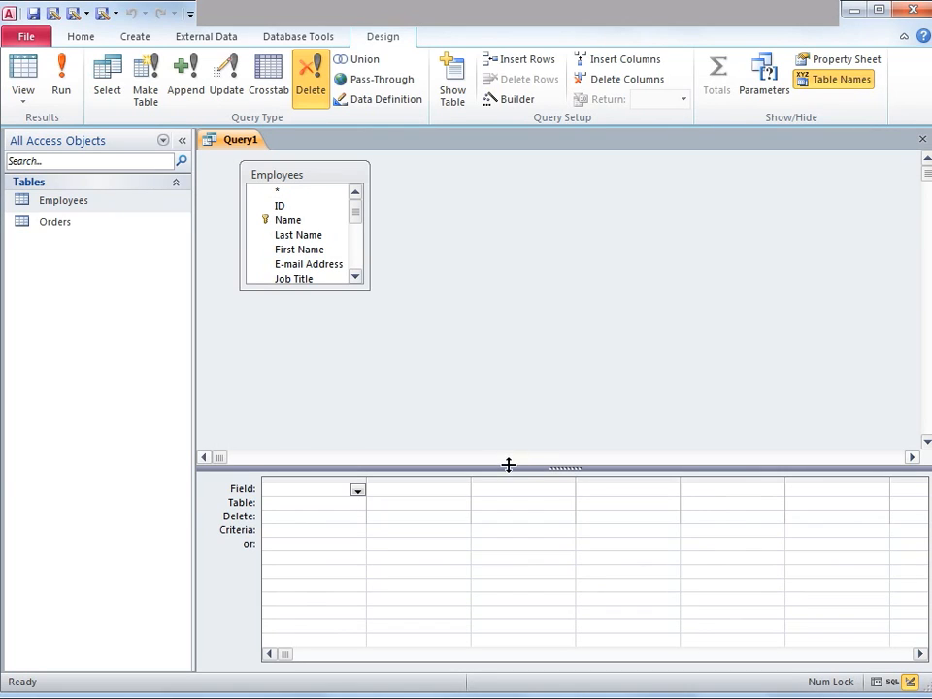
Add the Name field to the delete query, with the second employee's first name followed by the * wildcard as its criterion
left_click_drag(508, 465, 540, 340)
left_click(324, 367)
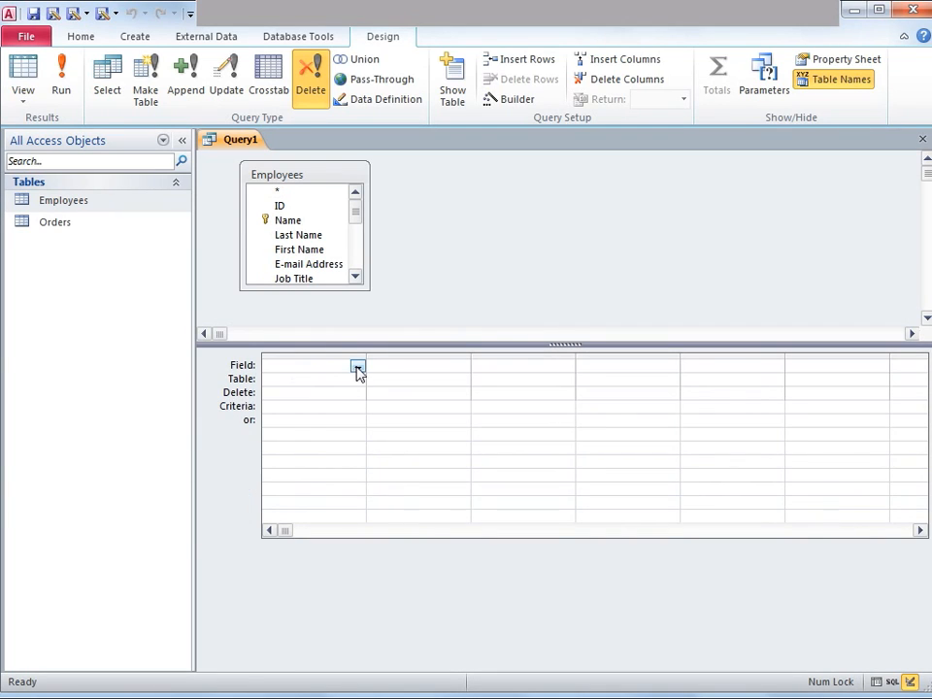
left_click(358, 367)
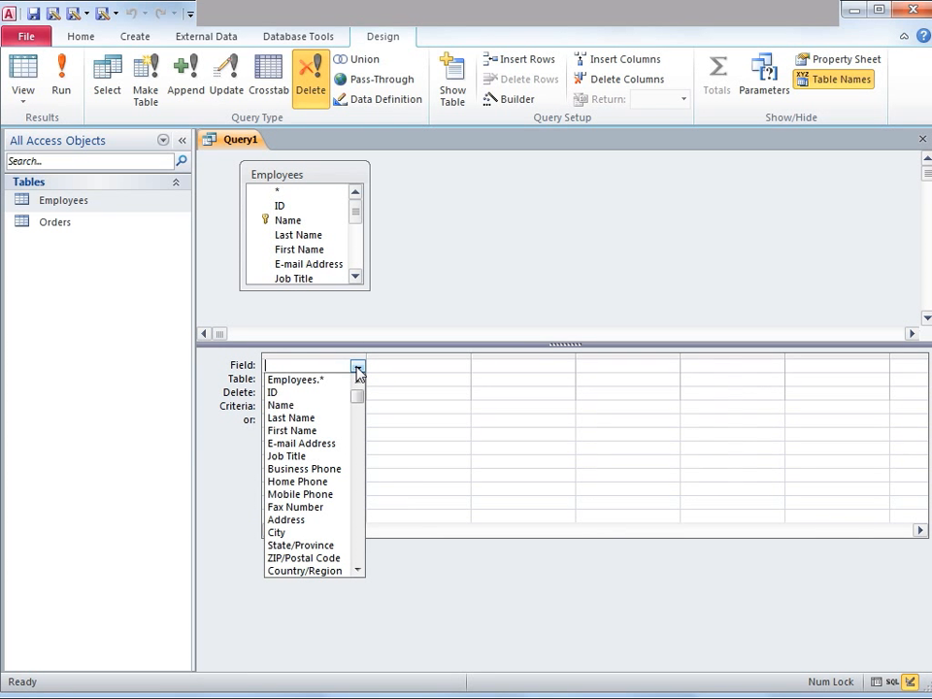
left_click(314, 406)
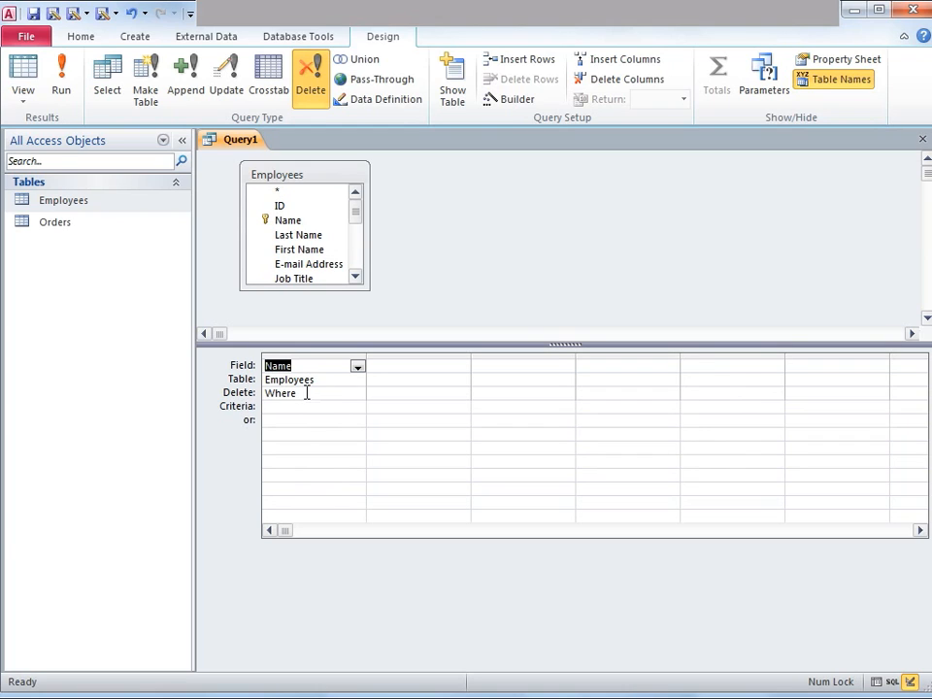
left_click(293, 406)
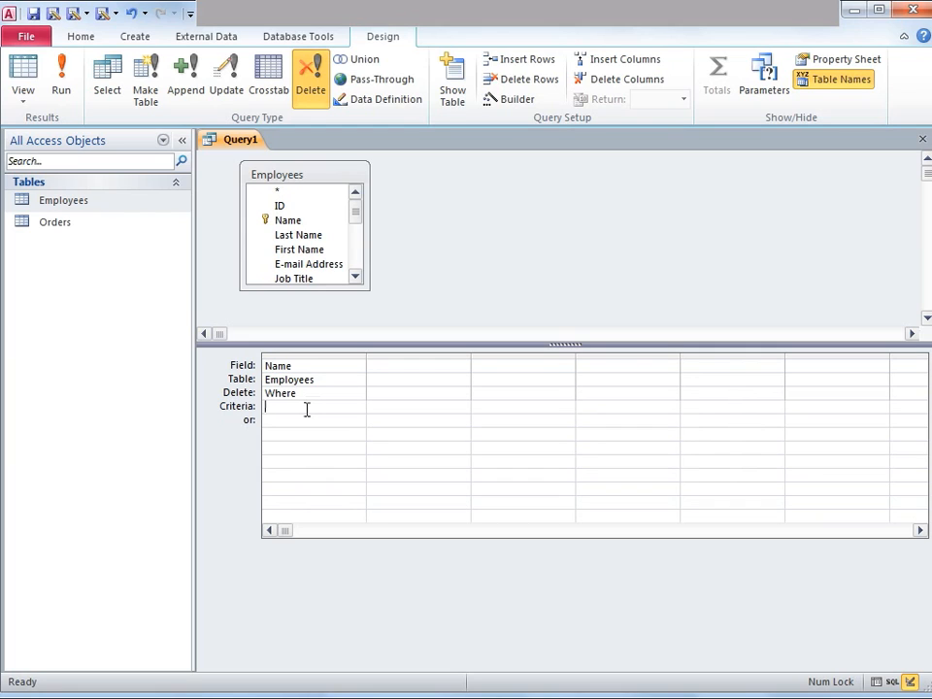
key("Caps_Lock")
type("\"A")
key("Caps_Lock")
type("nne")
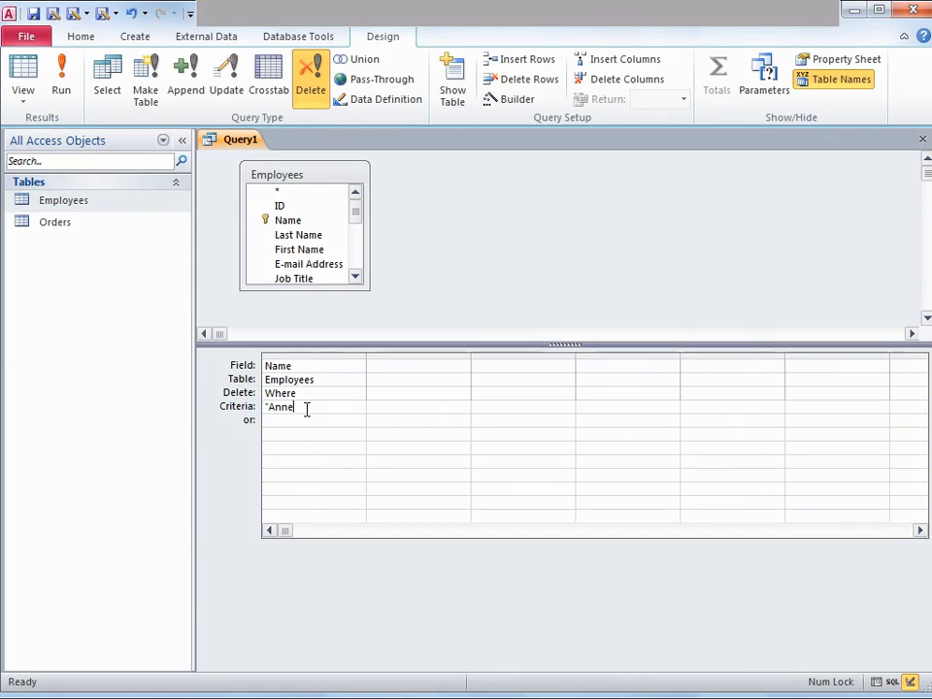
type("*\"")
Open the Employees table and examine the related orders of the employee matched by the delete criterion
left_click(24, 78)
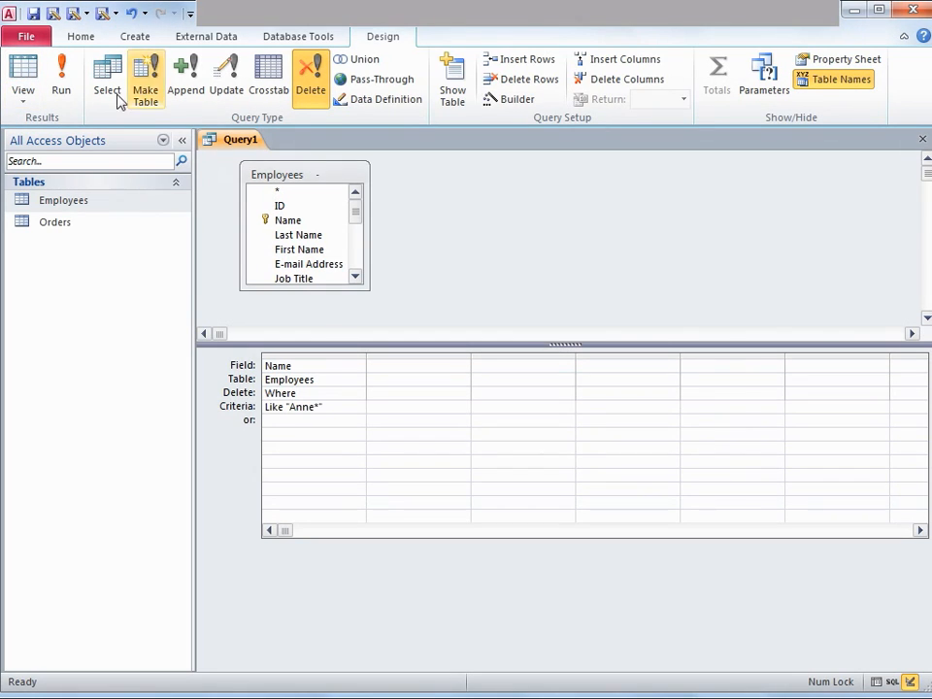
double_click(92, 207)
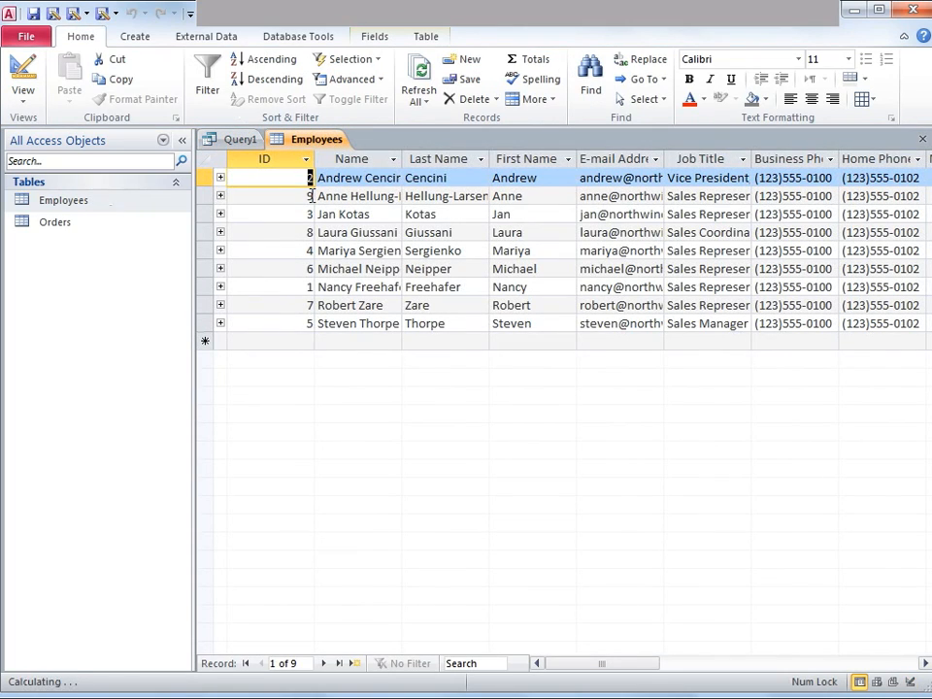
left_click(220, 197)
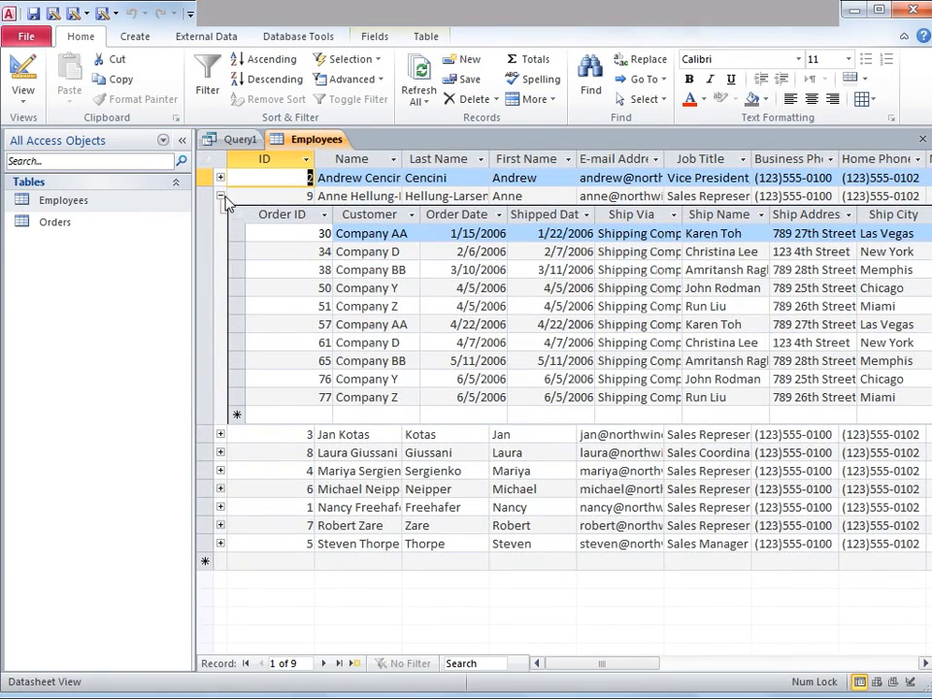
left_click(362, 233)
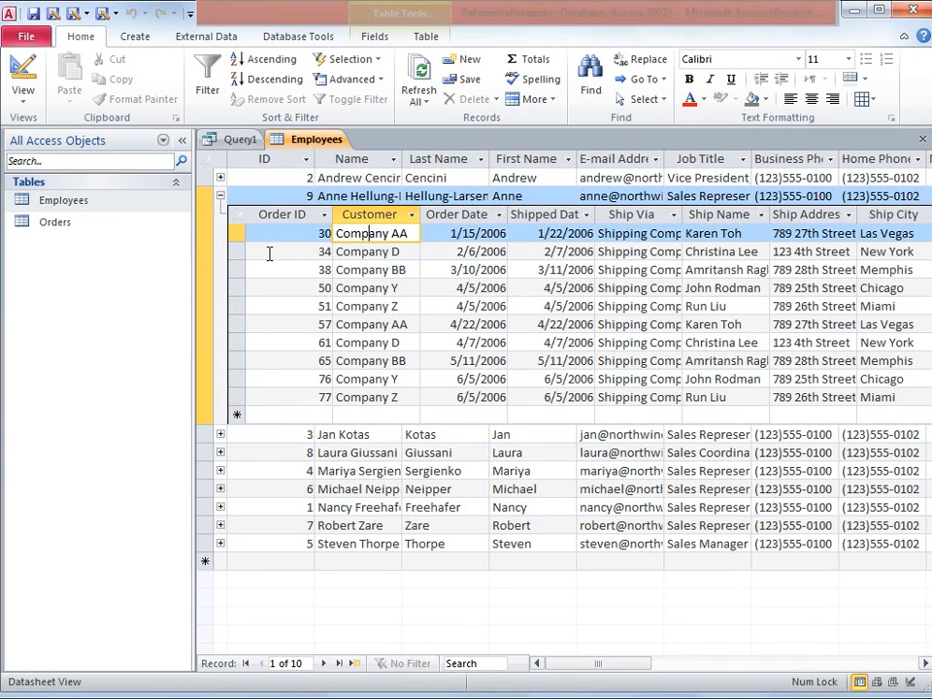
Run the delete query on Employees, accept the row deletion, and close the query saved as Query1
left_click(236, 140)
left_click(70, 86)
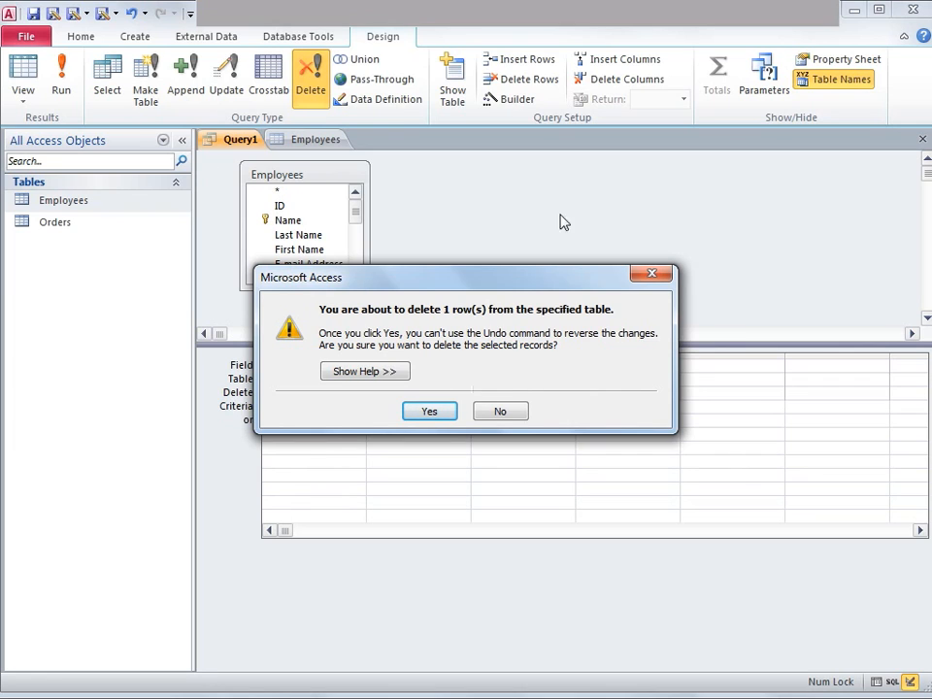
left_click(430, 411)
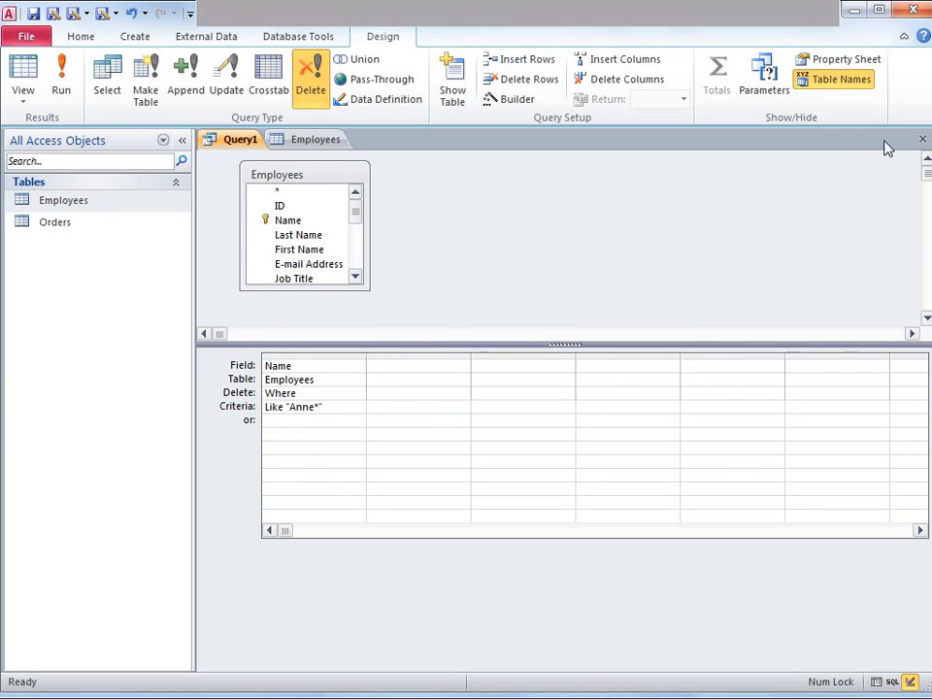
left_click(923, 139)
left_click(393, 380)
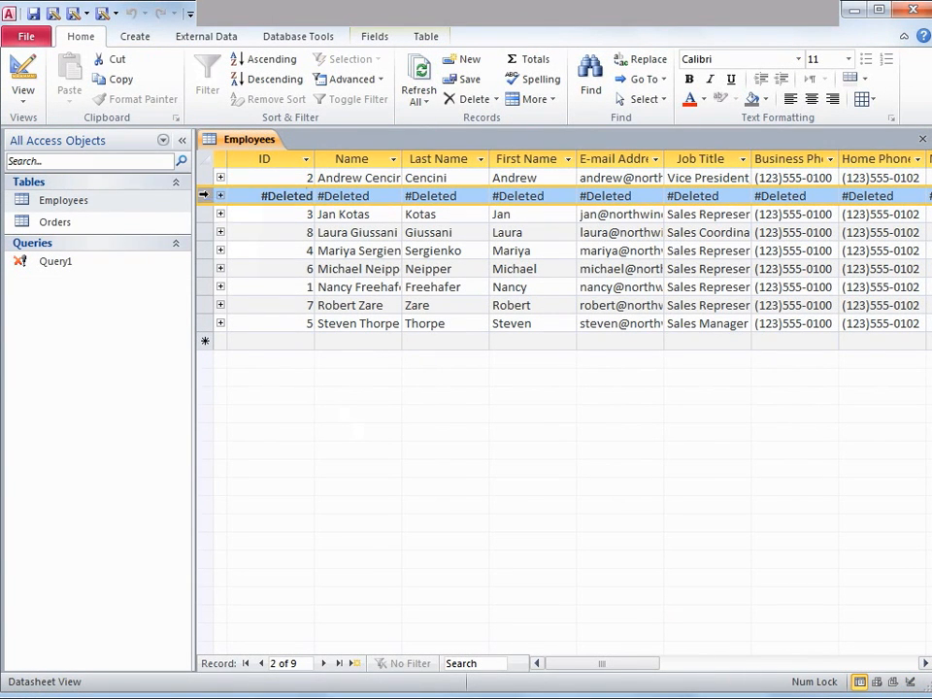
Expand and collapse the deleted employee's row in Employees to check its related order records
left_click(281, 216)
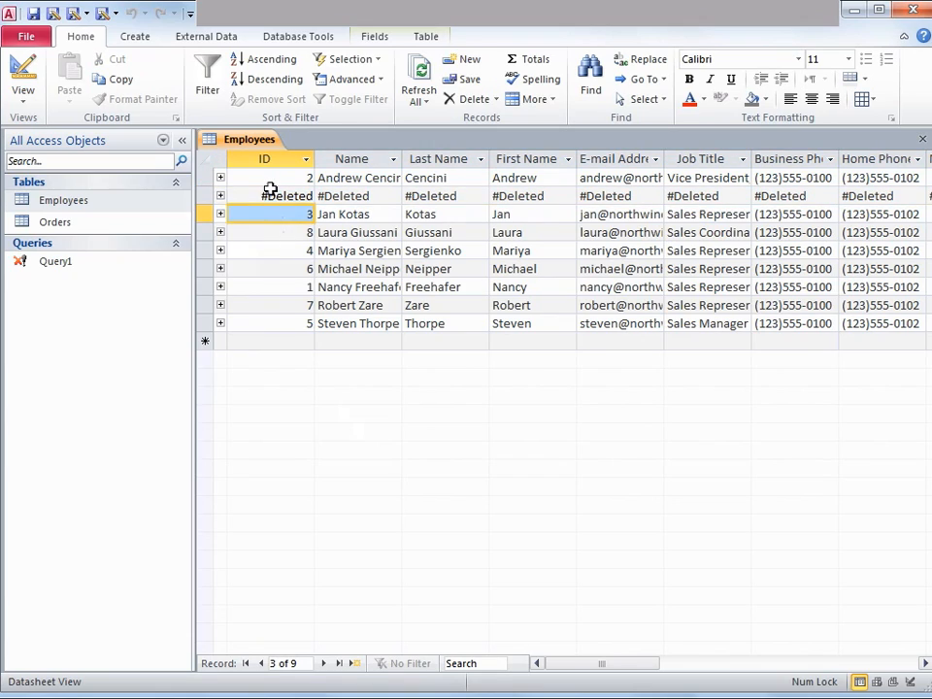
left_click(272, 196)
left_click(220, 197)
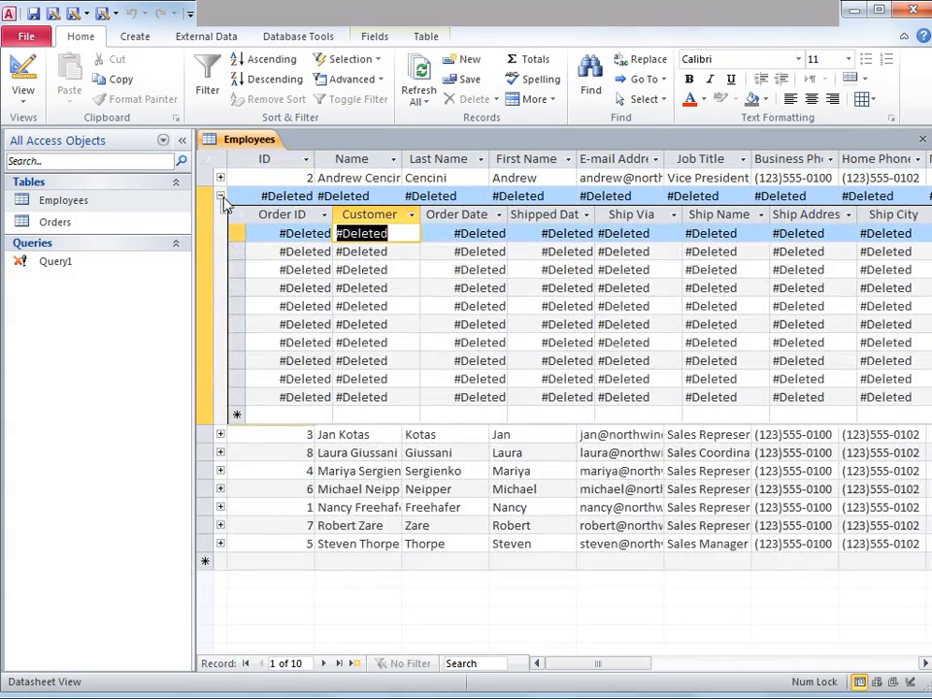
left_click(220, 197)
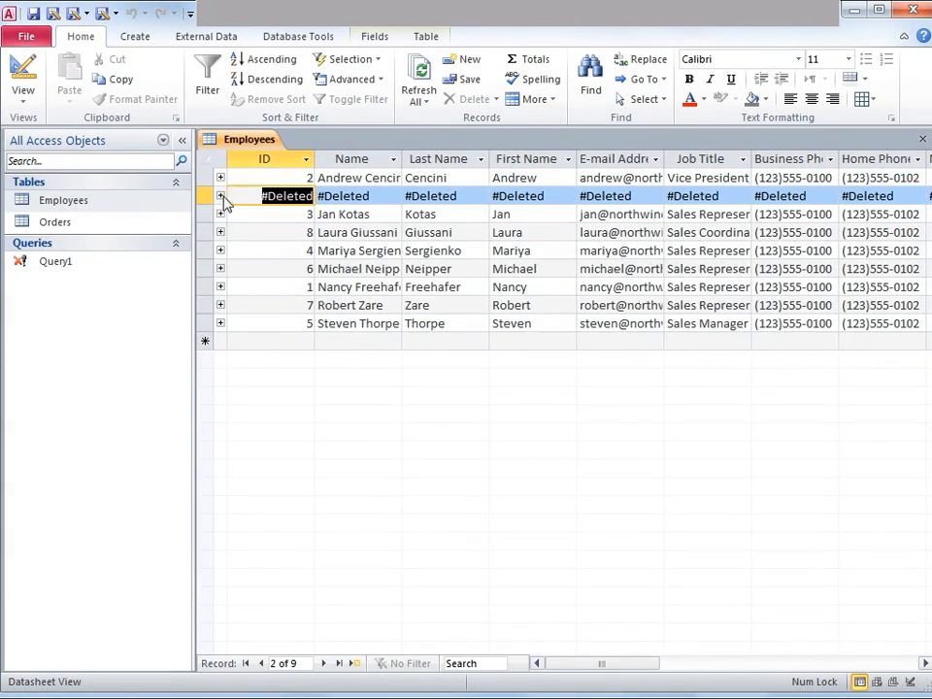
Open the Orders table and go through its records to check for any remaining orders of the deleted employee
double_click(77, 225)
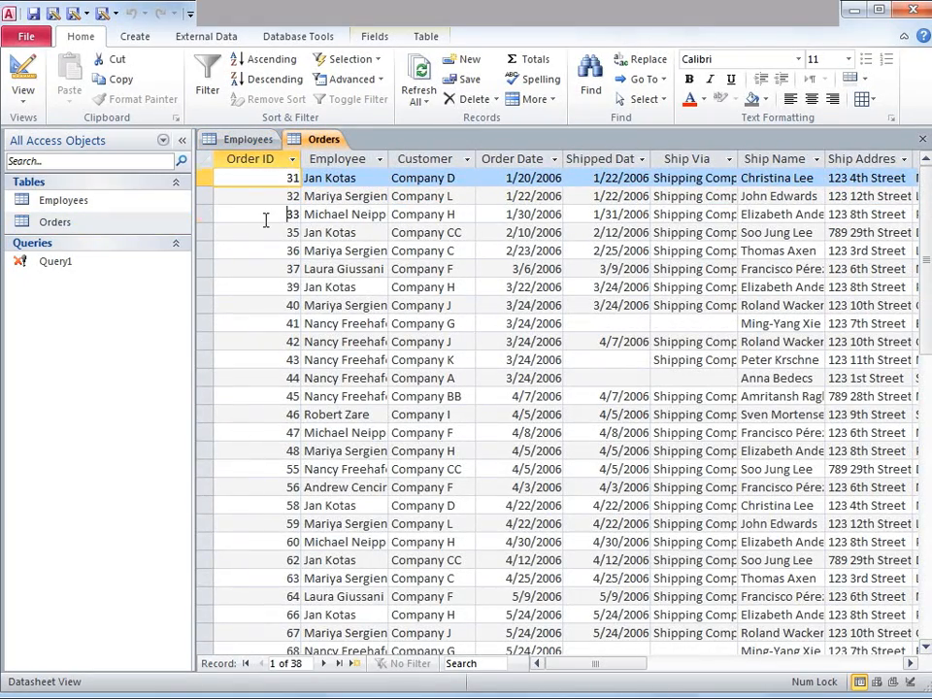
left_click(267, 215)
key("Down")
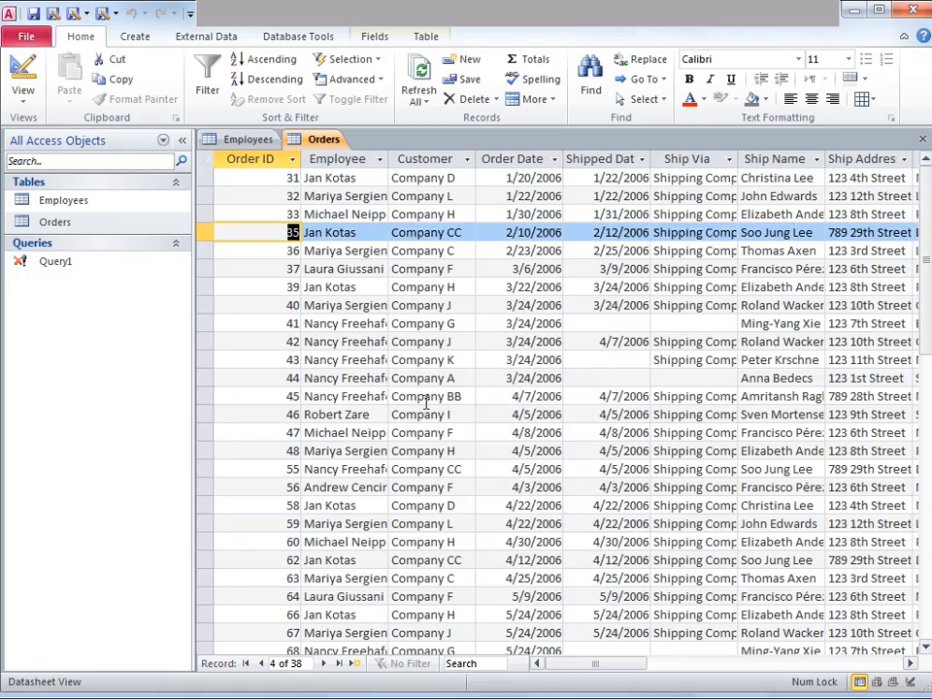
key("Down")
key("Down")
key("Down")
key("Down")
key("Down")
key("Down")
key("Down")
key("Down")
key("Down")
key("Down")
key("Down")
key("Down")
key("Down")
key("Down")
key("Down")
key("Down")
key("Down")
key("Down")
key("Down")
key("Down")
key("Down")
key("Down")
key("Down")
key("Down")
key("Down")
key("Down")
key("Down")
key("Down")
key("Down")
key("Down")
key("Down")
key("Down")
key("Down")
key("Down")
key("Down")
key("Up")
key("Up")
key("Up")
key("Up")
key("Up")
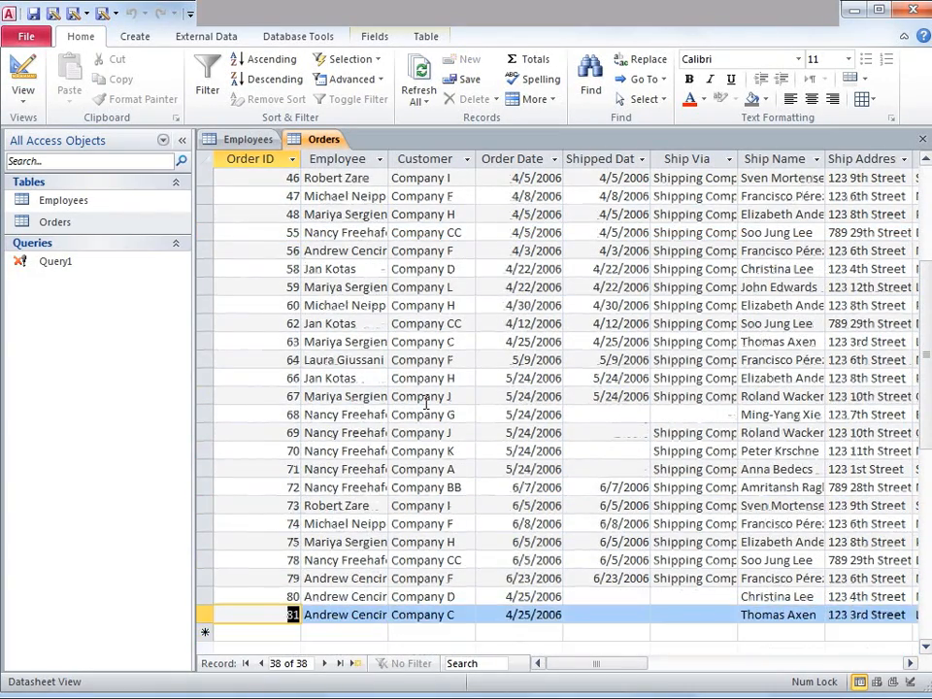
Go back and forth through the Orders records and examine the Employee column for any remaining orders of the deleted employee
key("Up")
key("Up")
key("Up")
key("Up")
key("Up")
key("Up")
key("Up")
key("Up")
key("Up")
key("Up")
key("Up")
key("Up")
key("Up")
key("Up")
key("Up")
key("Up")
key("Up")
key("Up")
key("Up")
key("Up")
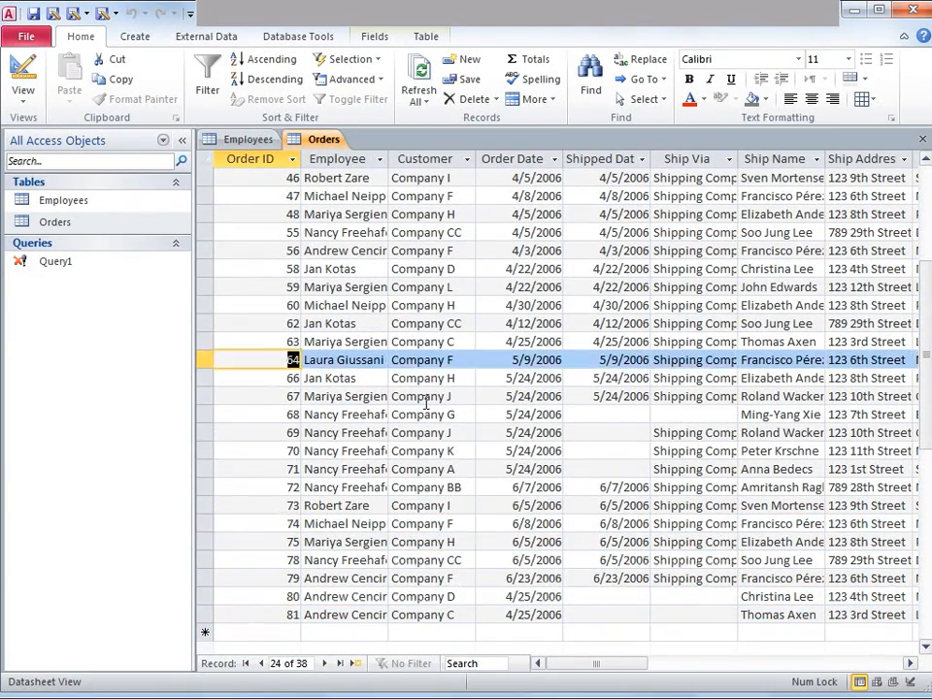
key("Up")
key("Up")
key("Up")
key("Up")
key("Up")
key("Up")
key("Up")
key("Up")
key("Up")
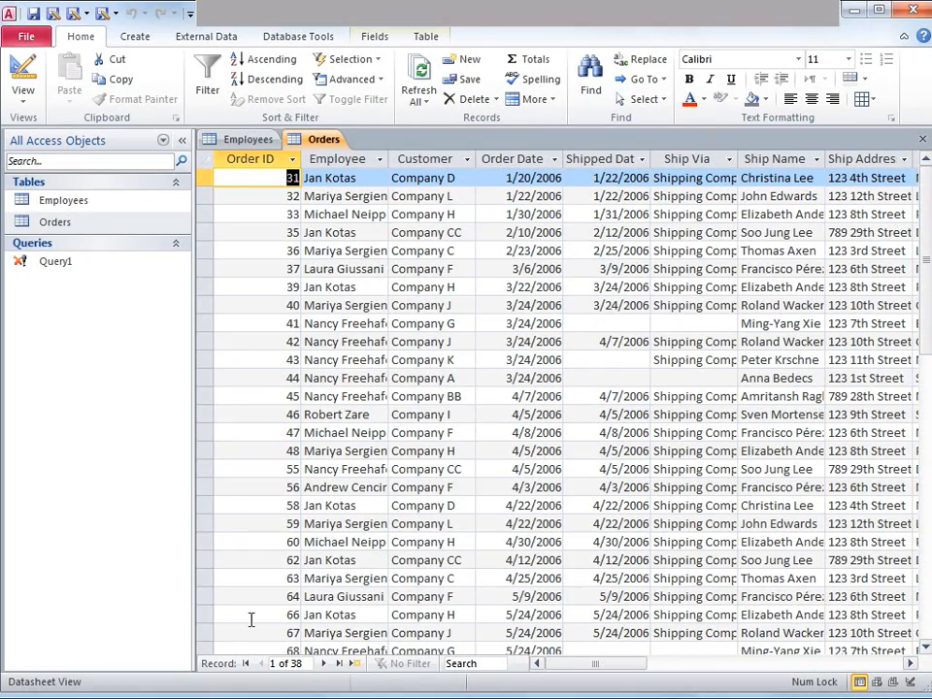
left_click(271, 209)
key("Down")
key("Down")
key("Down")
key("Down")
key("Down")
key("Down")
key("Down")
key("Down")
key("Down")
key("Down")
key("Down")
key("Down")
key("Down")
key("Down")
key("Down")
key("Down")
key("Down")
key("Down")
key("Down")
key("Down")
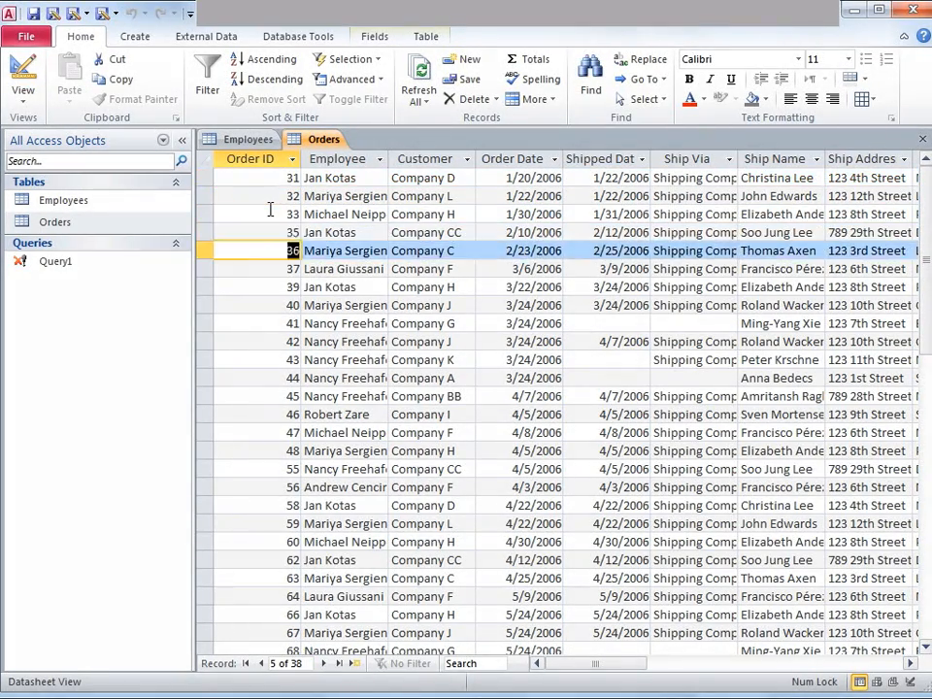
key("Down")
key("Down")
key("Down")
key("Down")
key("Down")
key("Down")
key("Down")
key("Down")
key("Down")
key("Down")
key("Down")
key("Down")
key("Down")
key("Down")
key("Down")
key("Down")
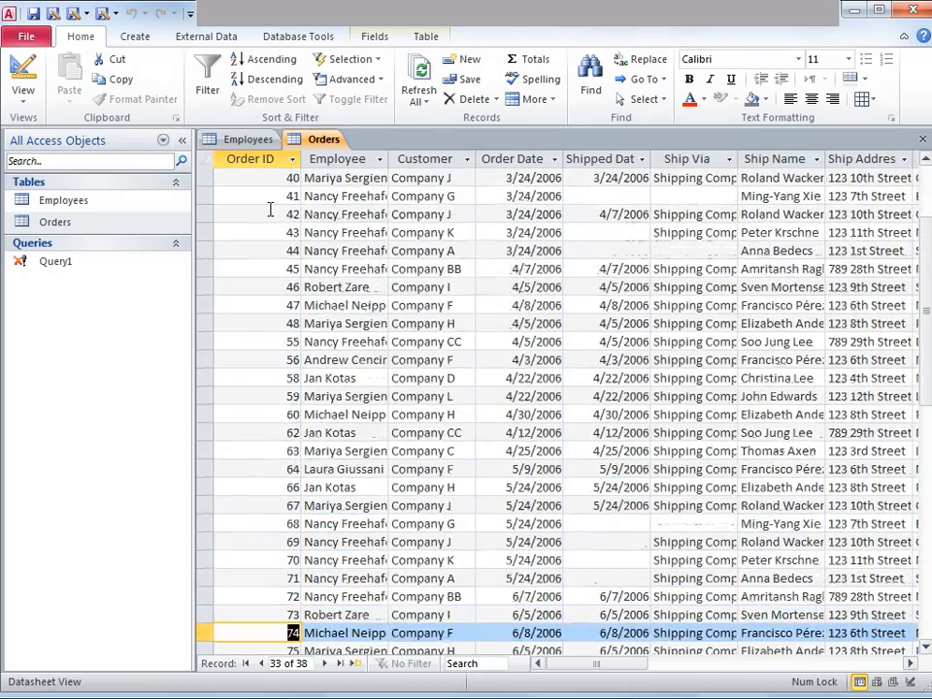
key("Up")
key("Up")
key("Up")
key("Up")
key("Up")
key("Up")
key("Up")
key("Up")
key("Up")
key("Up")
key("Up")
key("Up")
key("Up")
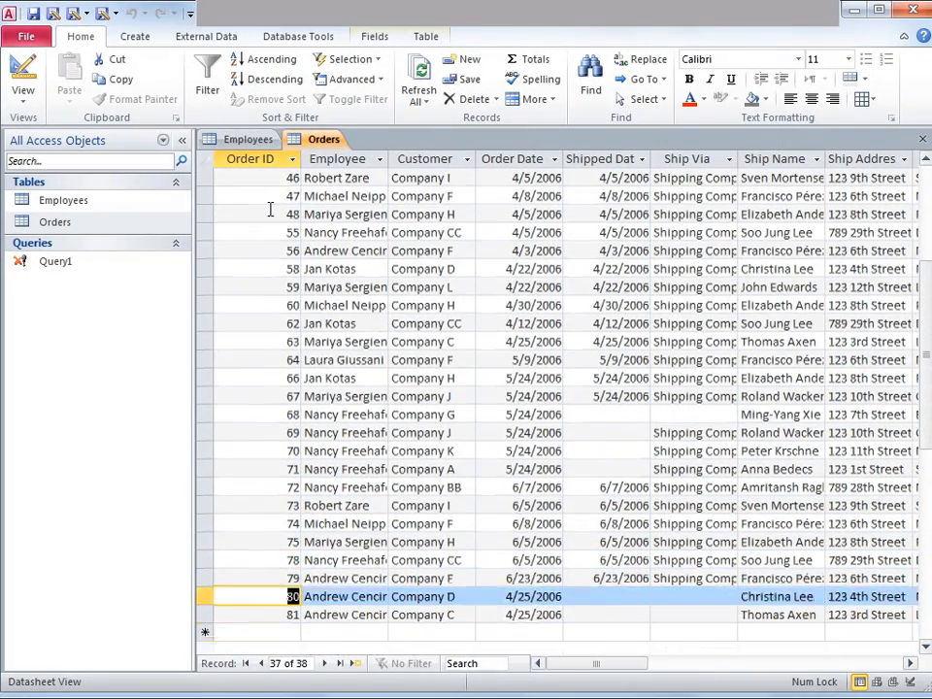
key("Up")
key("Up")
key("Up")
key("Up")
key("Up")
key("Up")
key("Up")
key("Up")
key("Up")
key("Up")
key("Up")
key("Up")
key("Up")
key("Up")
key("Up")
key("Up")
key("Up")
key("Up")
key("Up")
key("Up")
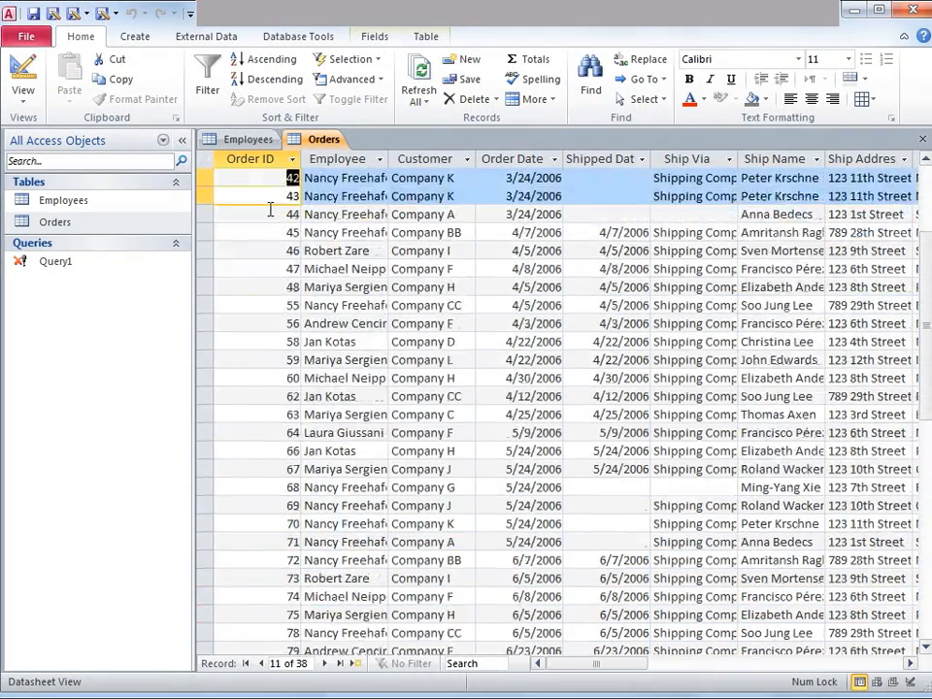
key("Down")
key("Down")
key("Down")
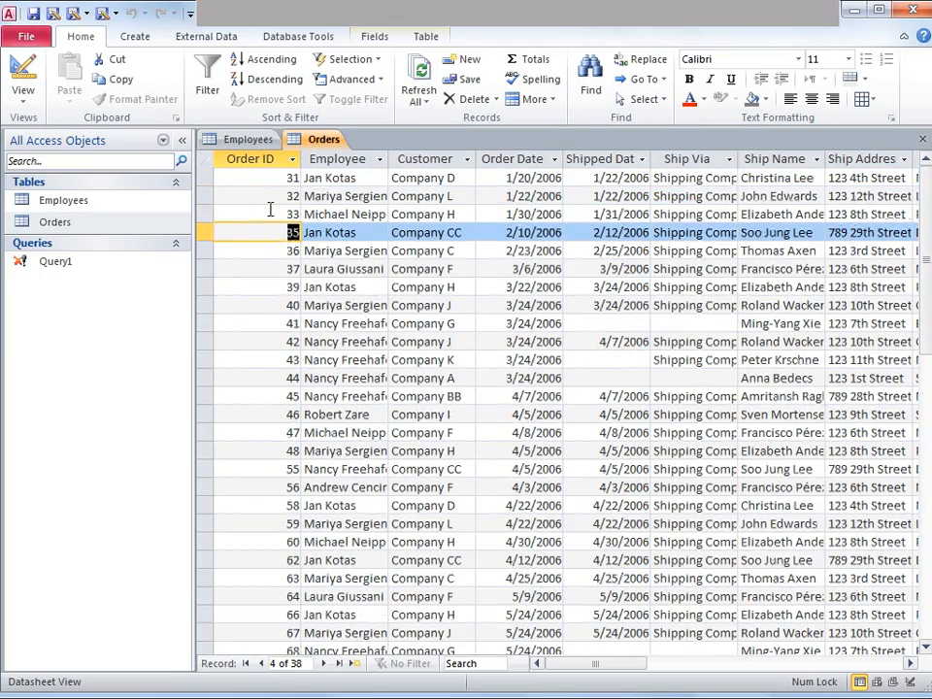
key("Up")
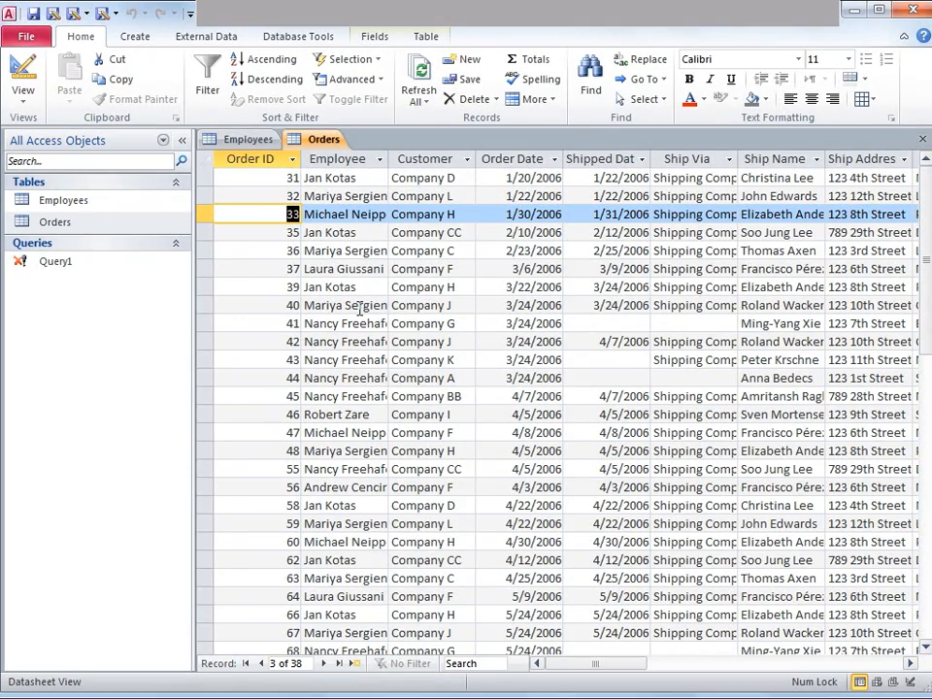
Open the relationships diagram and the edit settings of the relationship between Employees and Orders
left_click(298, 36)
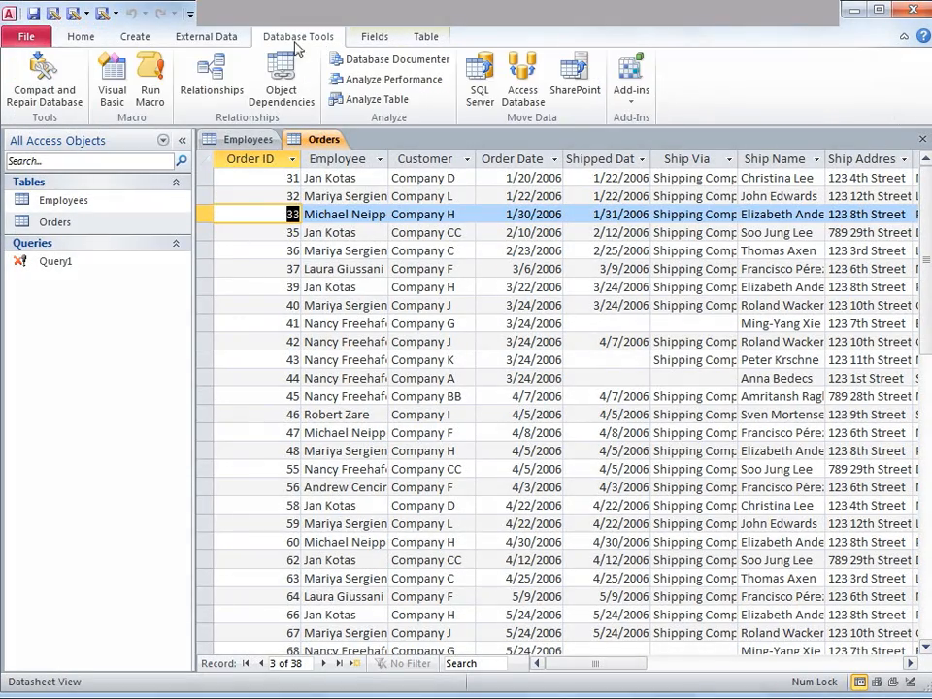
left_click(226, 72)
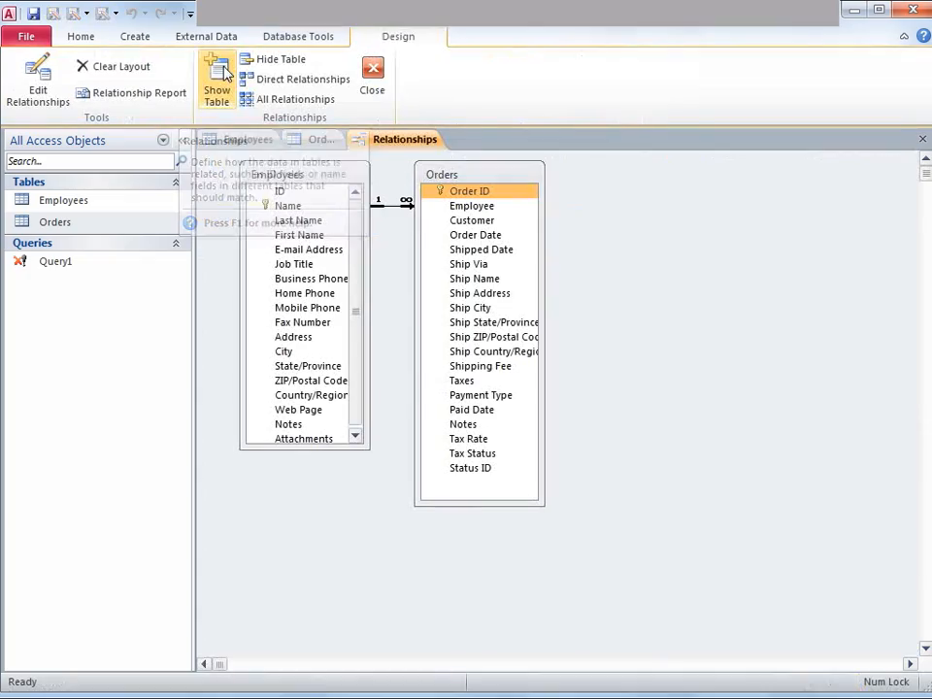
left_click(46, 90)
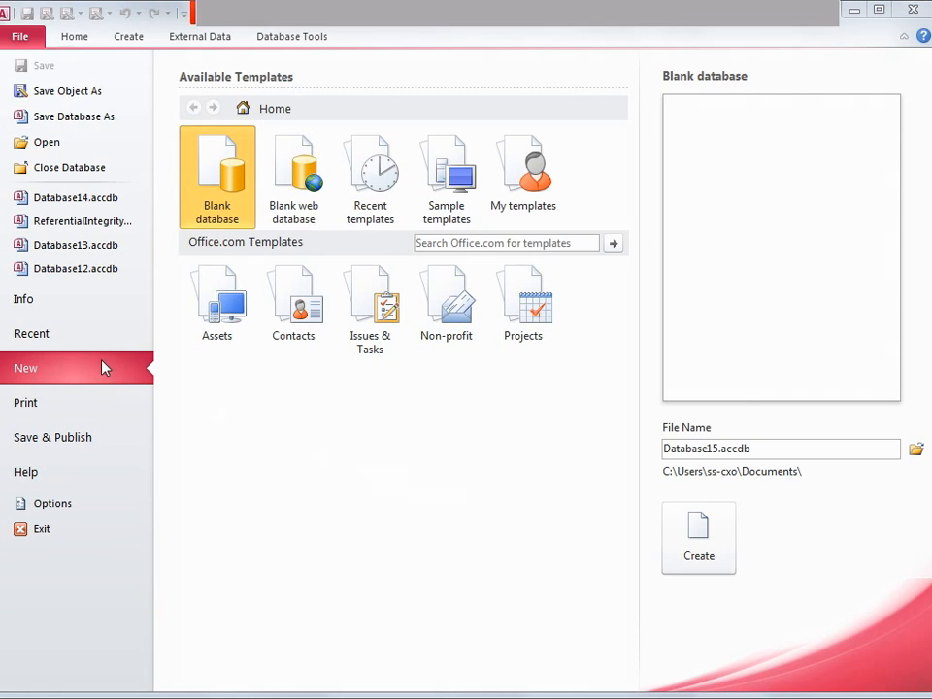
Create the blank database Database15.accdb and start importing the Excel file YesNoSalesRep.xlsx into a new table
left_click(712, 550)
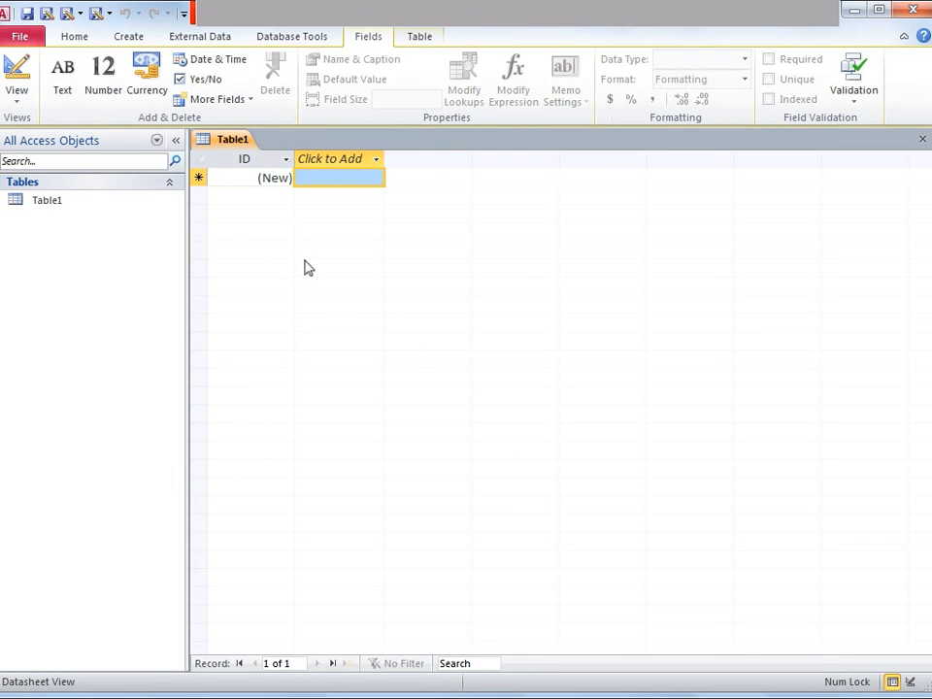
left_click(200, 36)
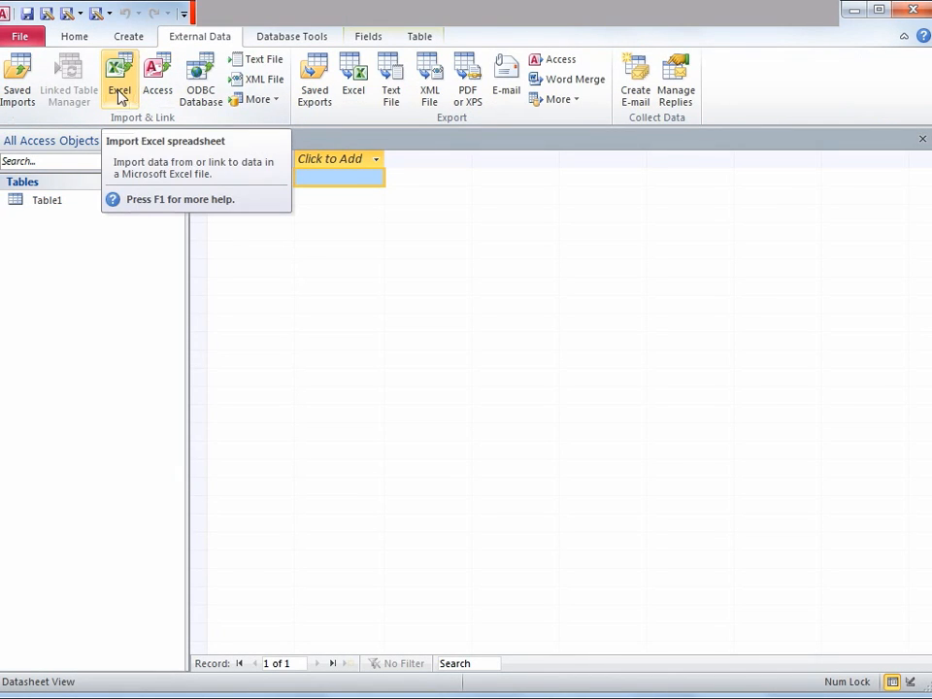
left_click(120, 99)
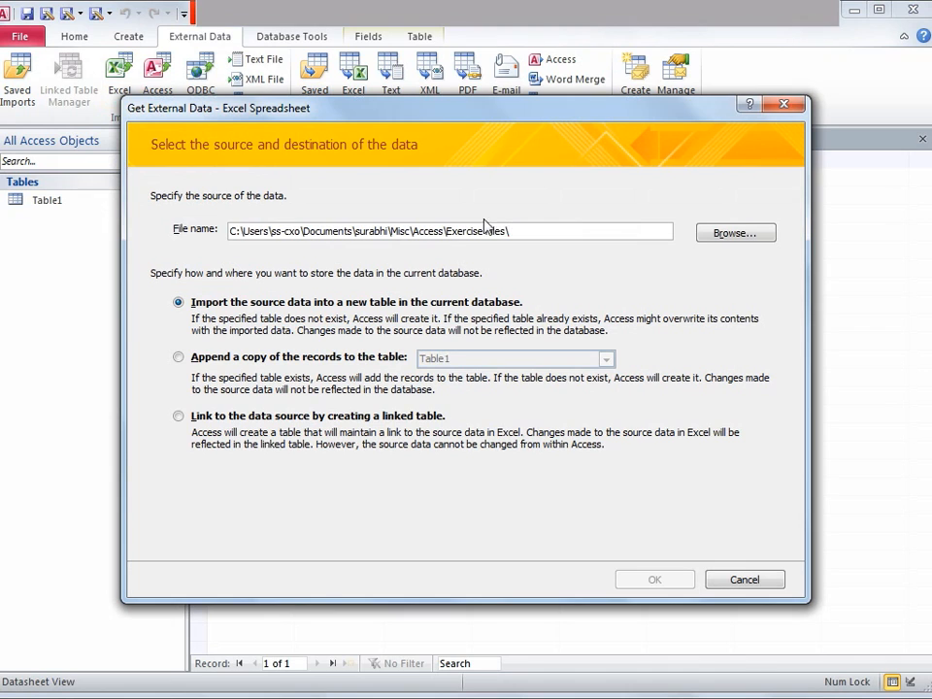
left_click(764, 233)
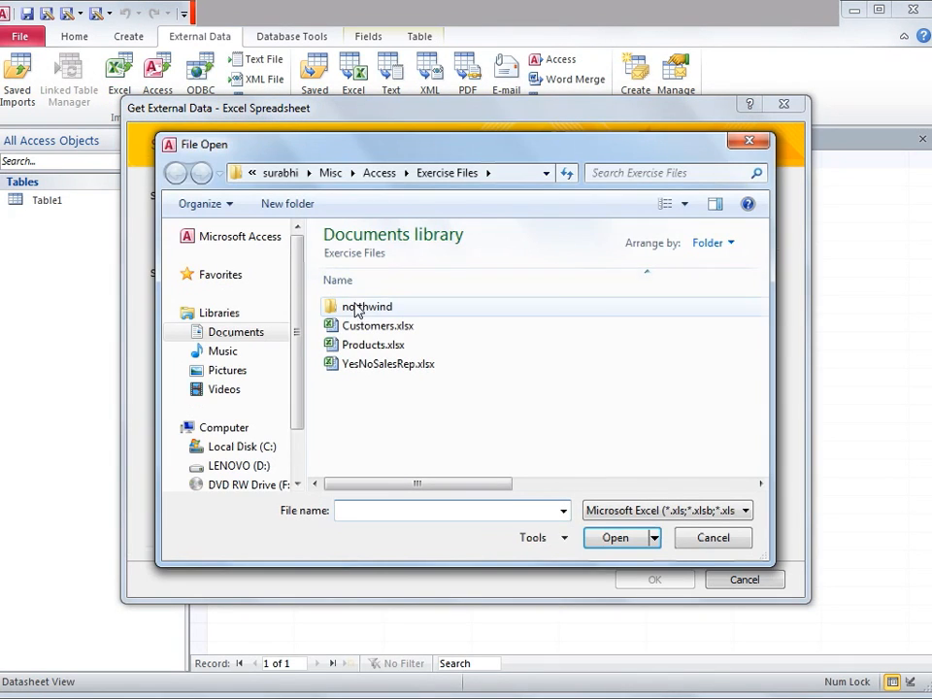
double_click(408, 367)
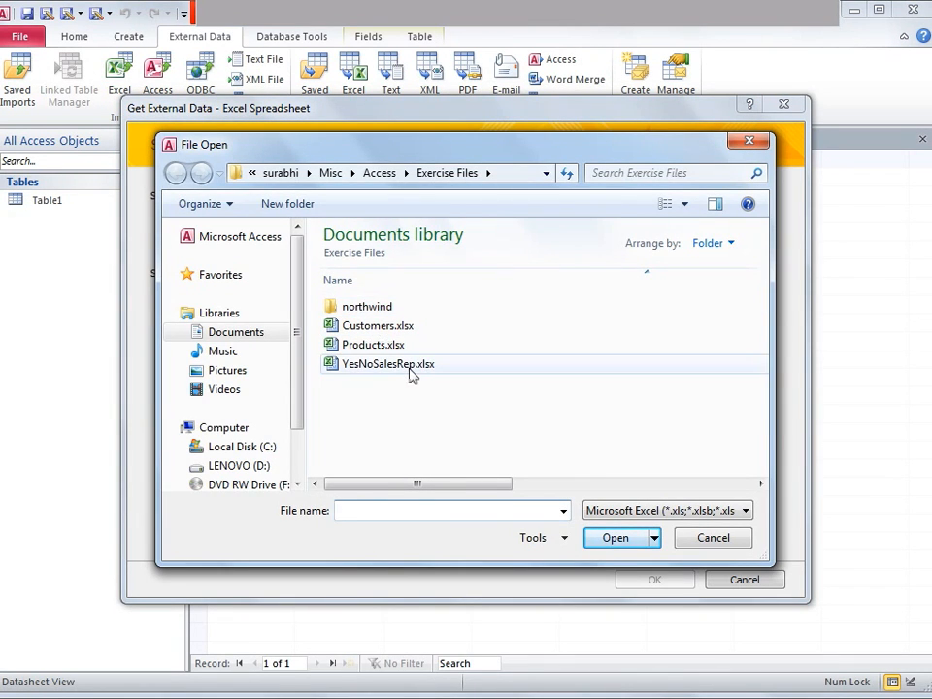
left_click(653, 583)
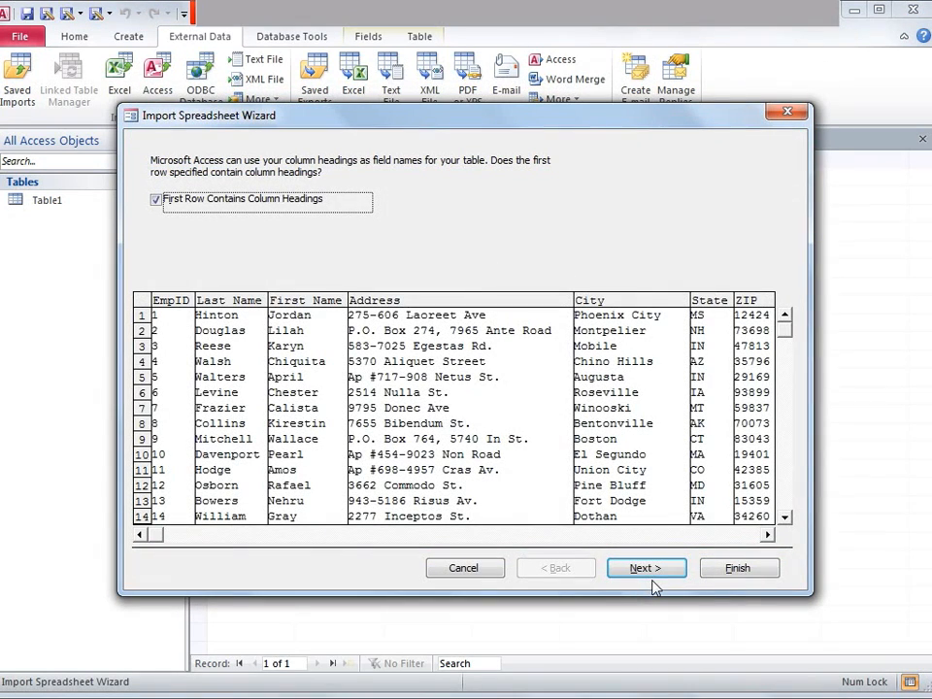
Import the spreadsheet as table SalesReps with first-row column headings and EmpID as primary key, without saving the import steps
left_click(646, 570)
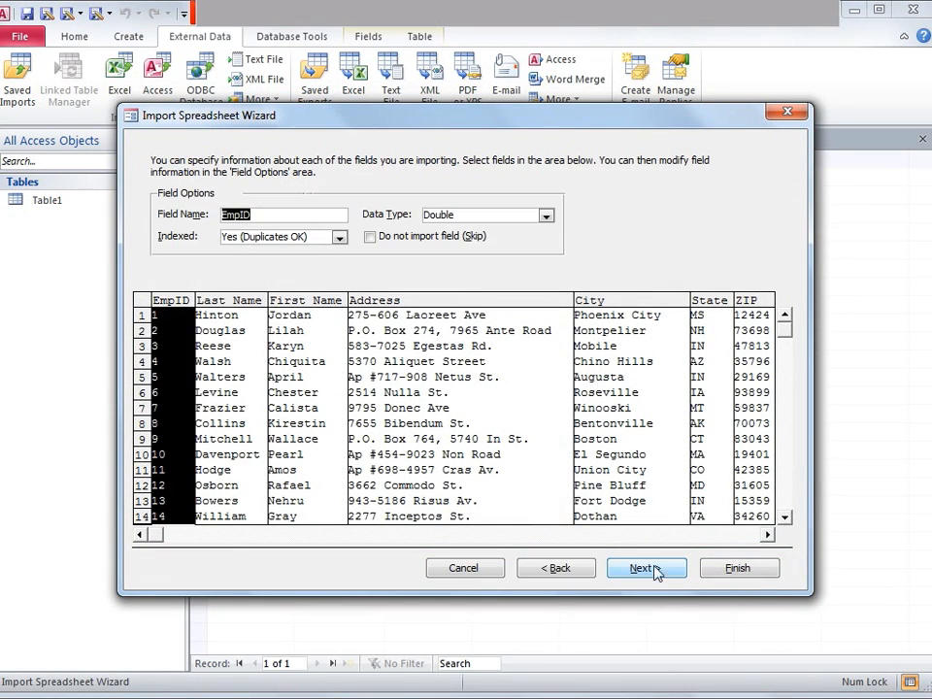
left_click(645, 569)
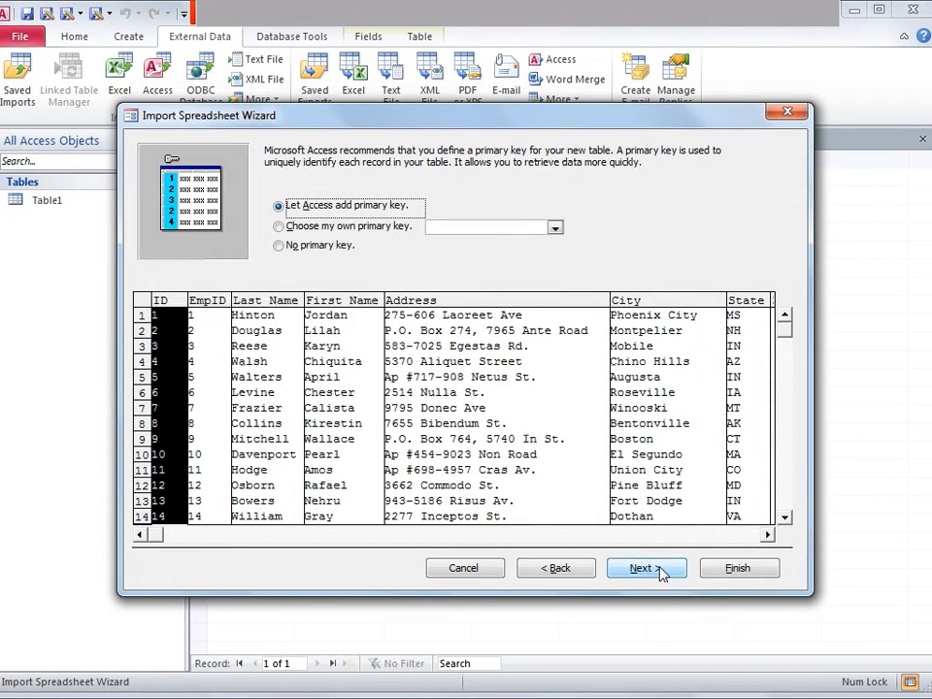
left_click(367, 230)
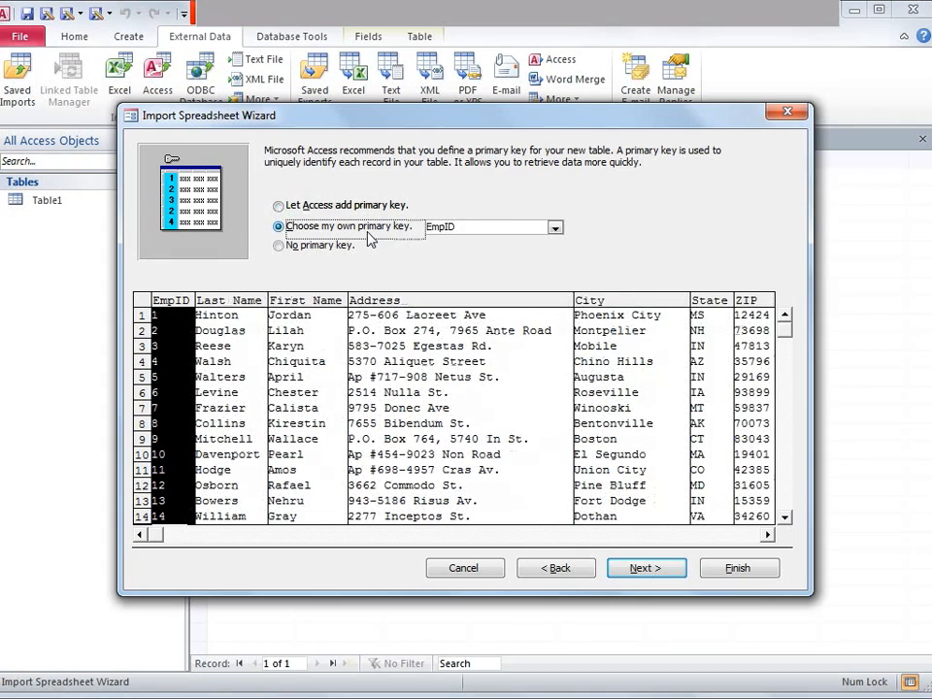
left_click(646, 570)
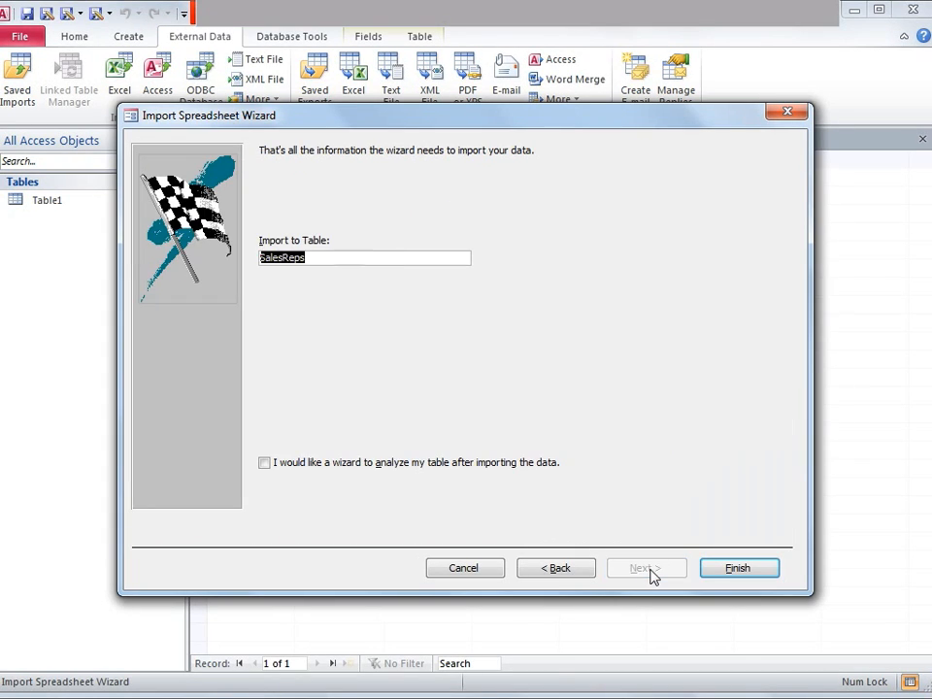
left_click(744, 569)
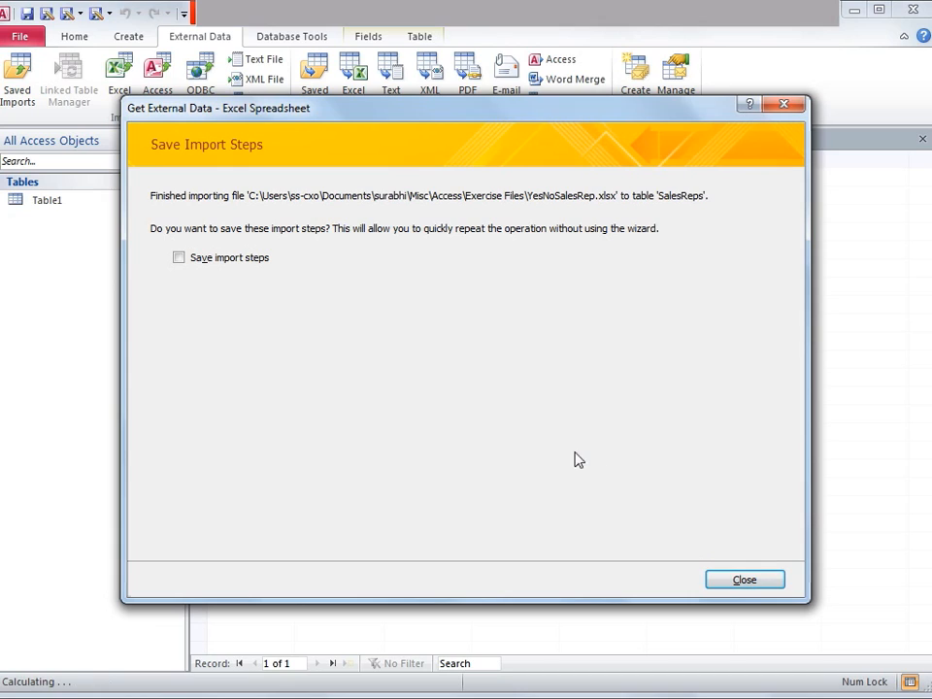
left_click(754, 584)
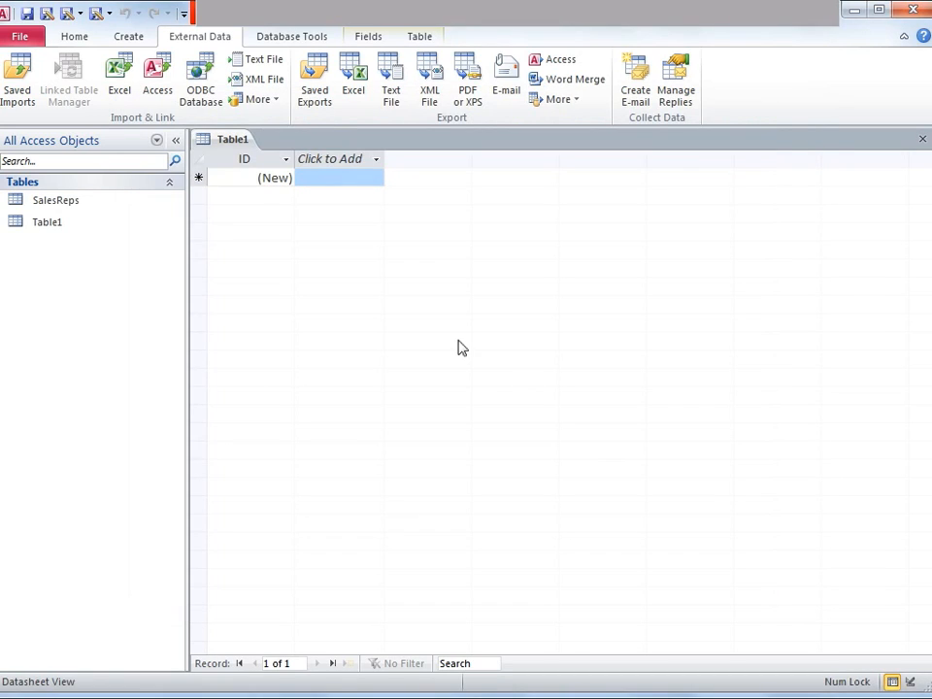
Open the SalesReps table and examine its fields through to the Photo and Flag columns
double_click(50, 204)
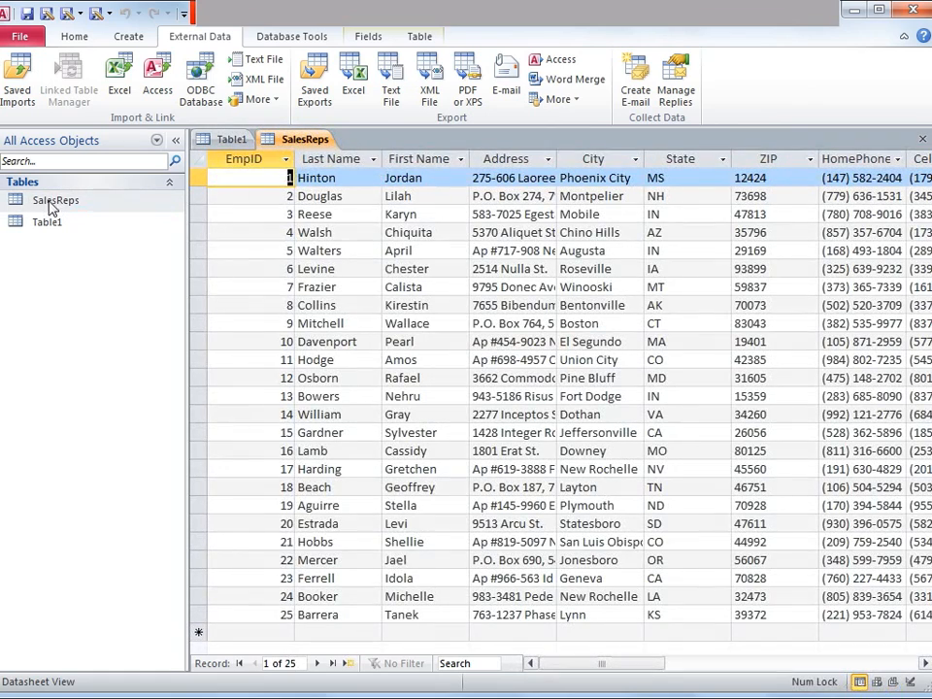
key("Tab")
key("Tab")
key("Tab")
key("Tab")
key("Tab")
key("Tab")
key("Tab")
key("Tab")
key("Tab")
key("Tab")
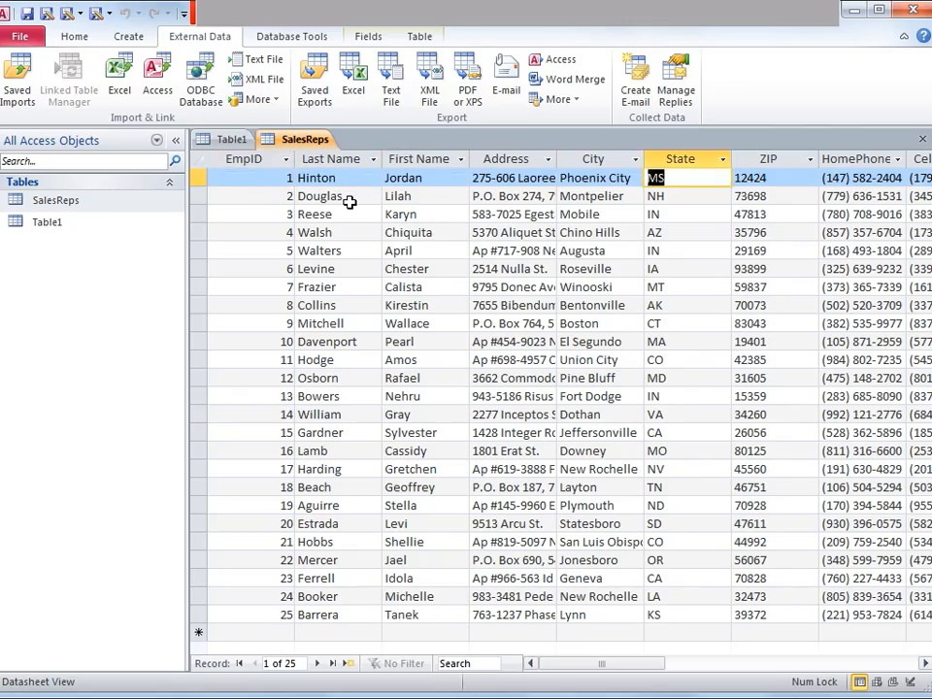
key("Tab")
key("Tab")
key("Tab")
key("Tab")
key("Tab")
key("Tab")
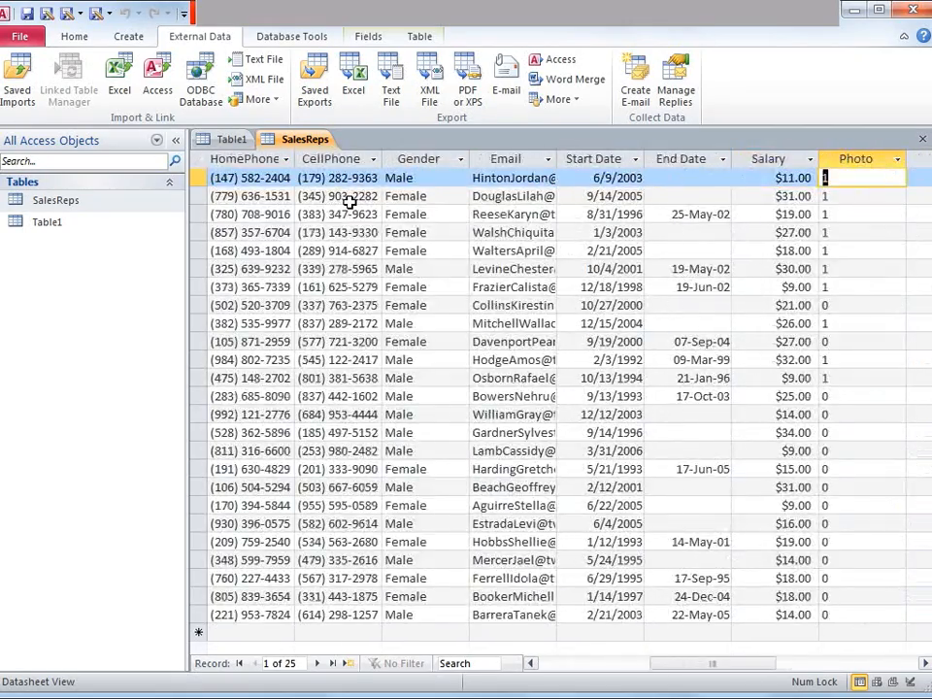
key("Tab")
key("shift+Tab")
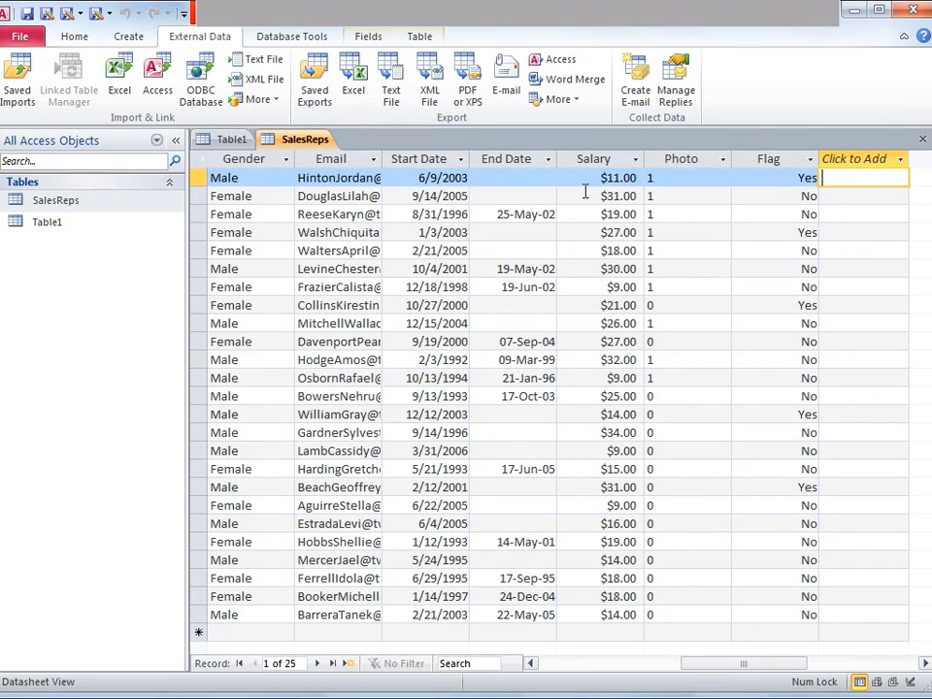
Add a Yes/No field named YesNo after the Flag column in SalesReps
scroll(150, 39, "down", 2)
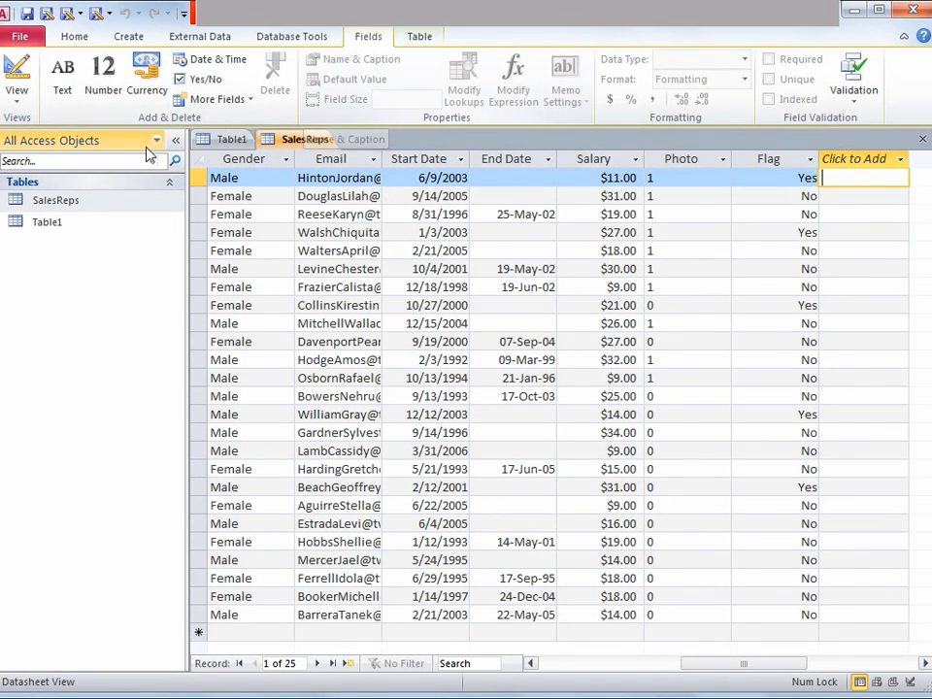
left_click(199, 81)
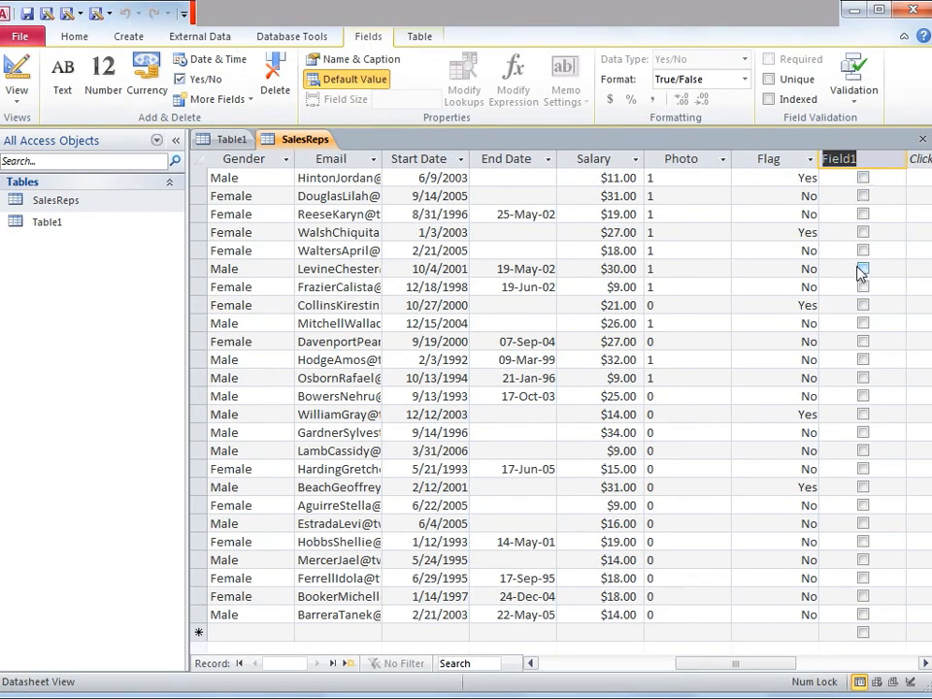
left_click(883, 172)
Check the YesNo box for each of the five SalesReps records whose Flag value is Yes
key("Tab")
key("Tab")
key("Tab")
key("Tab")
key("Tab")
key("Tab")
key("Tab")
key("Tab")
key("Tab")
key("Tab")
key("Tab")
key("Tab")
key("Tab")
key("Tab")
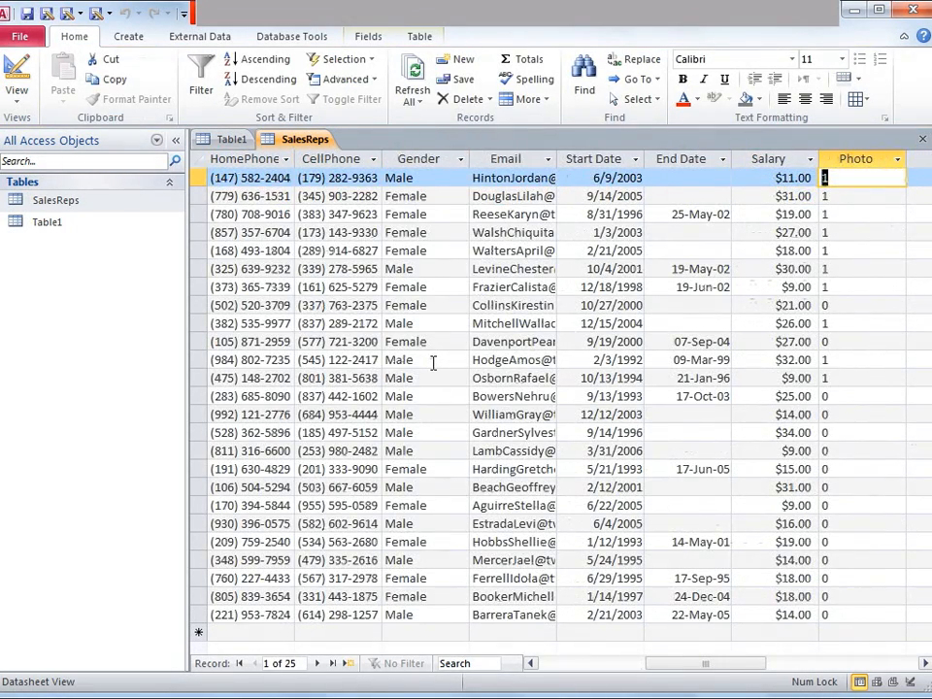
key("Tab")
key("Tab")
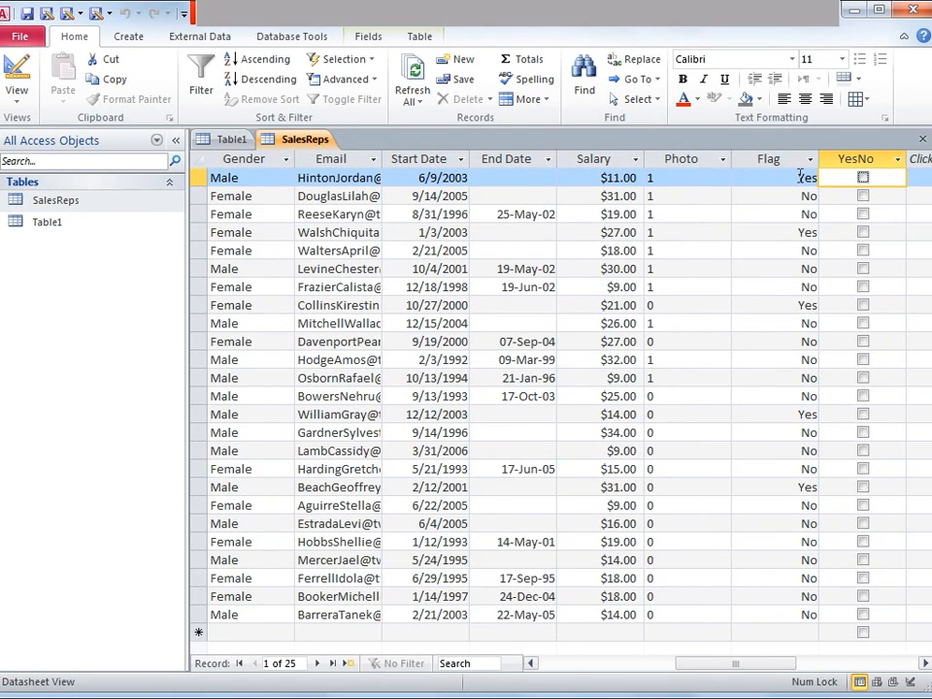
left_click(863, 178)
left_click(863, 233)
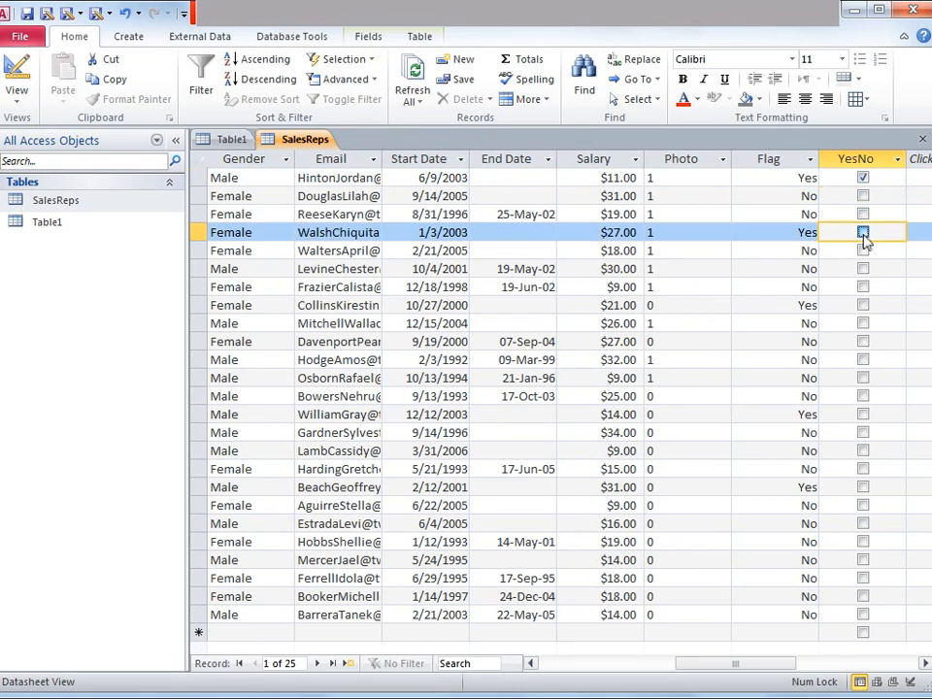
left_click(863, 305)
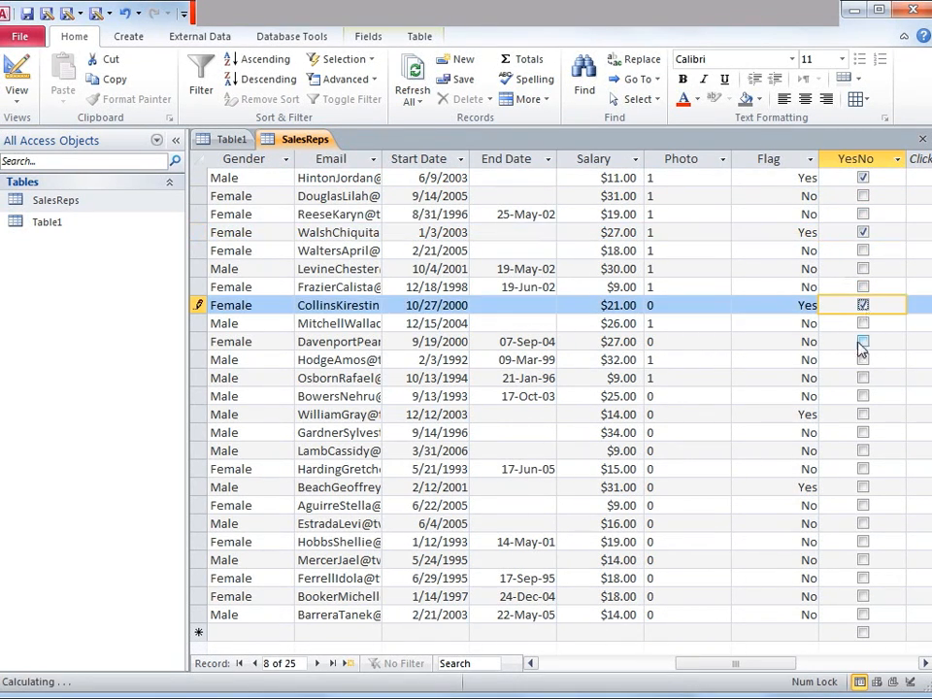
left_click(863, 414)
left_click(863, 487)
Create a design-view query on the SalesReps table containing the fields EmpID and YesNo
left_click(128, 36)
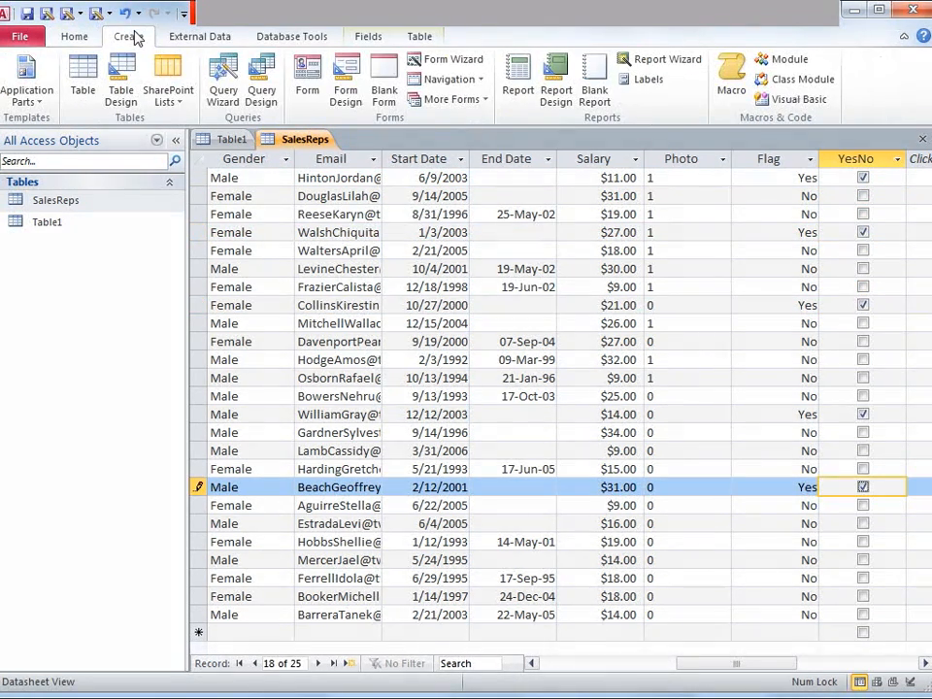
left_click(262, 97)
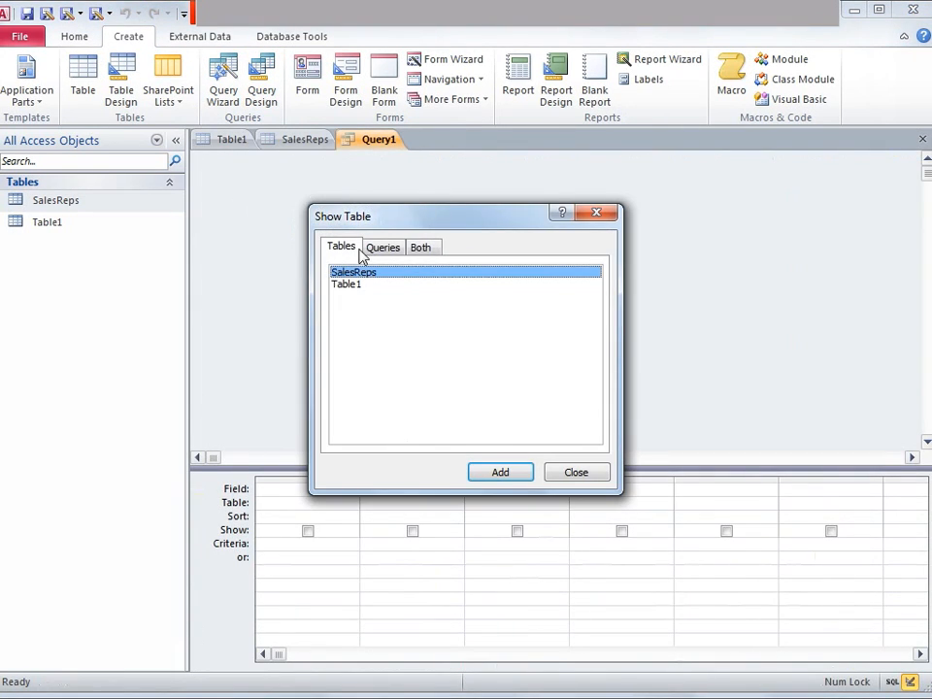
left_click(515, 472)
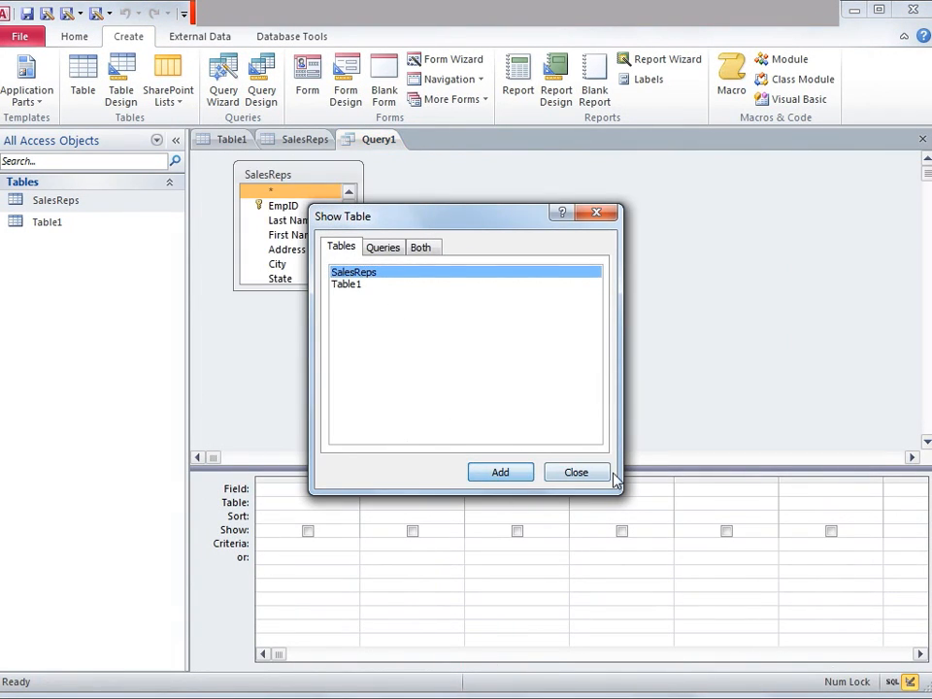
left_click(579, 475)
left_click_drag(323, 295, 345, 427)
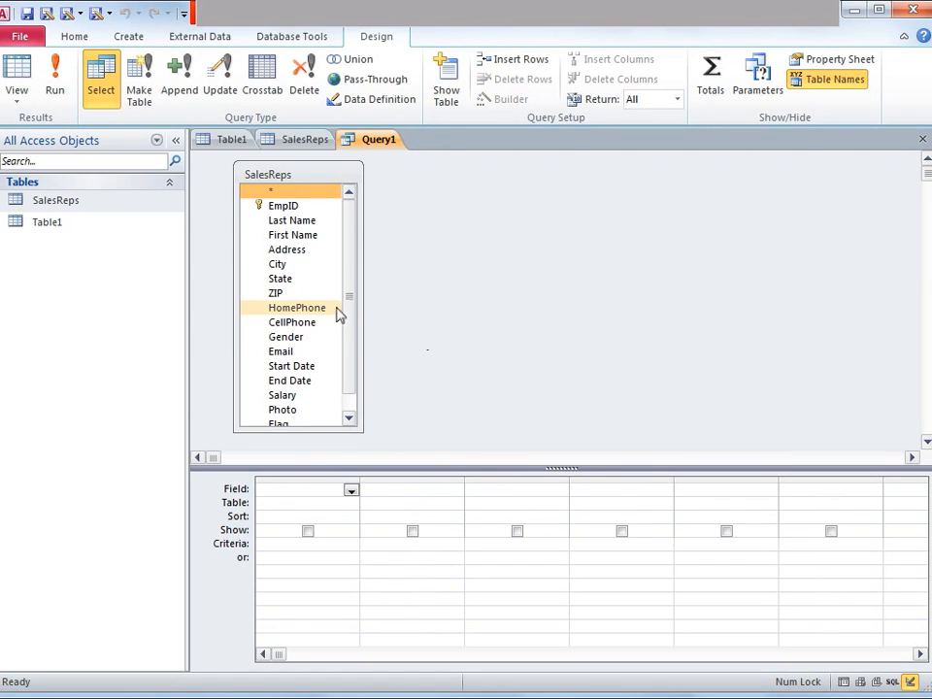
left_click_drag(348, 305, 350, 377)
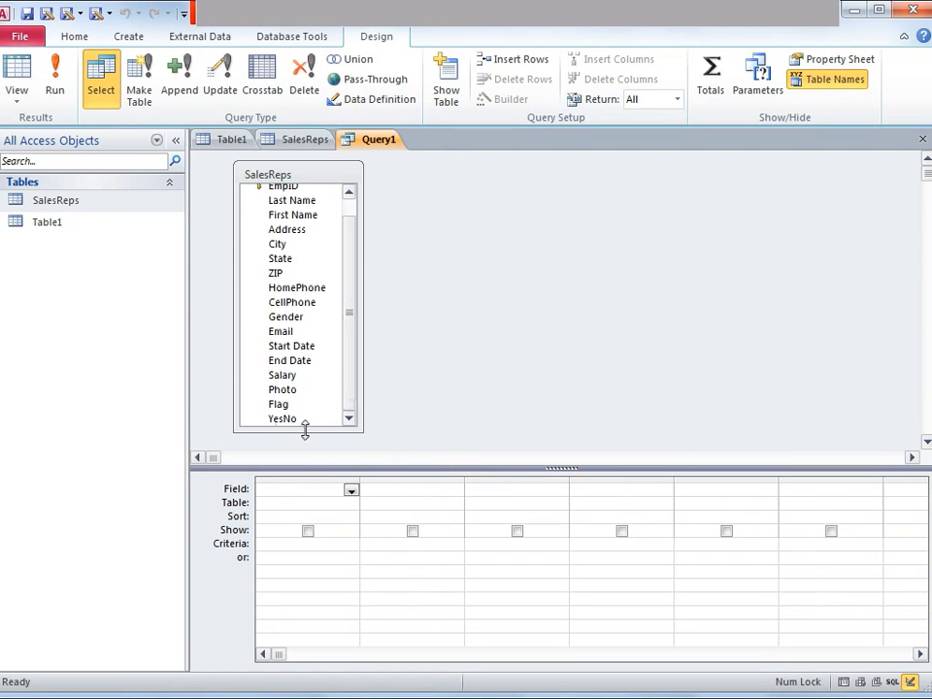
left_click(350, 193)
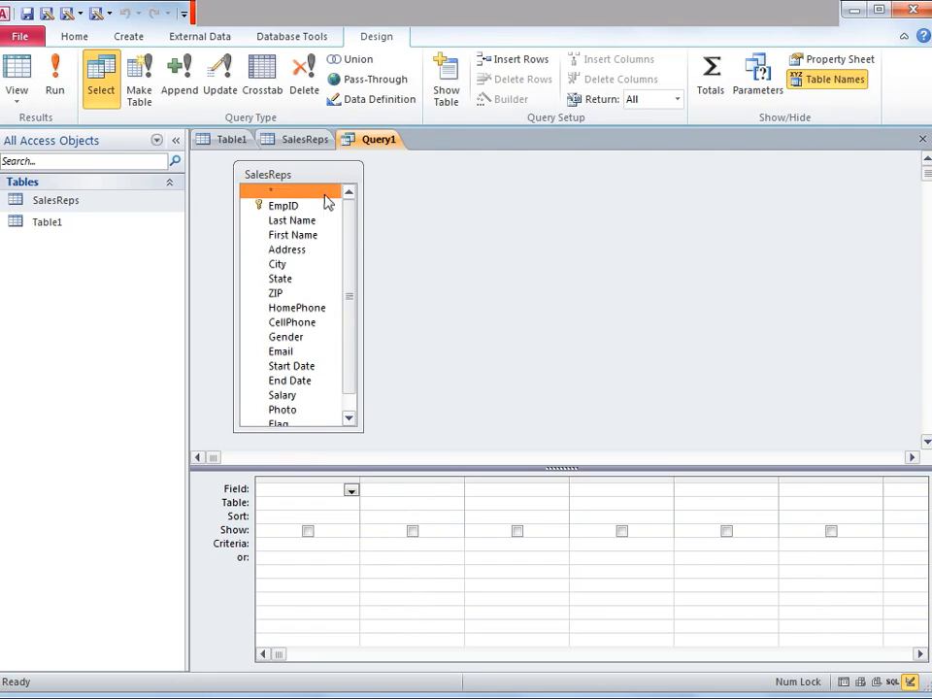
double_click(321, 207)
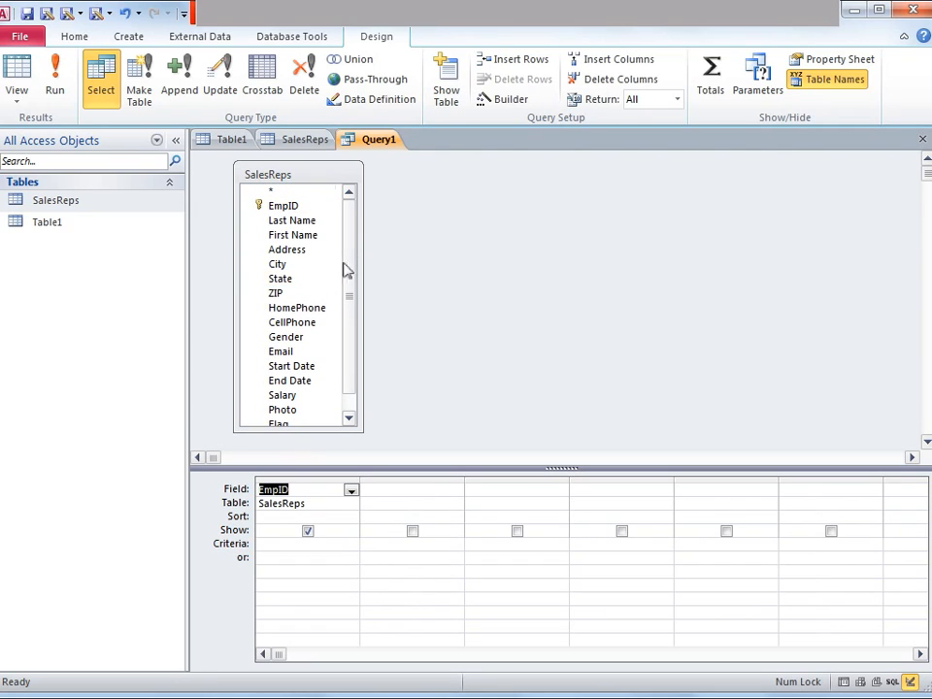
scroll(350, 266, "down", 1)
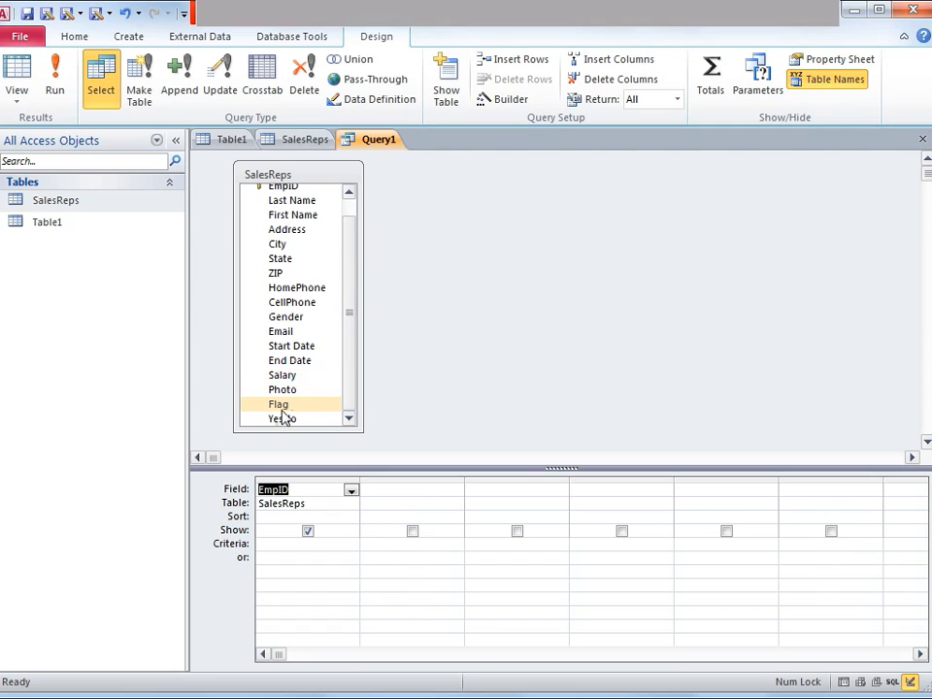
left_click_drag(288, 419, 406, 493)
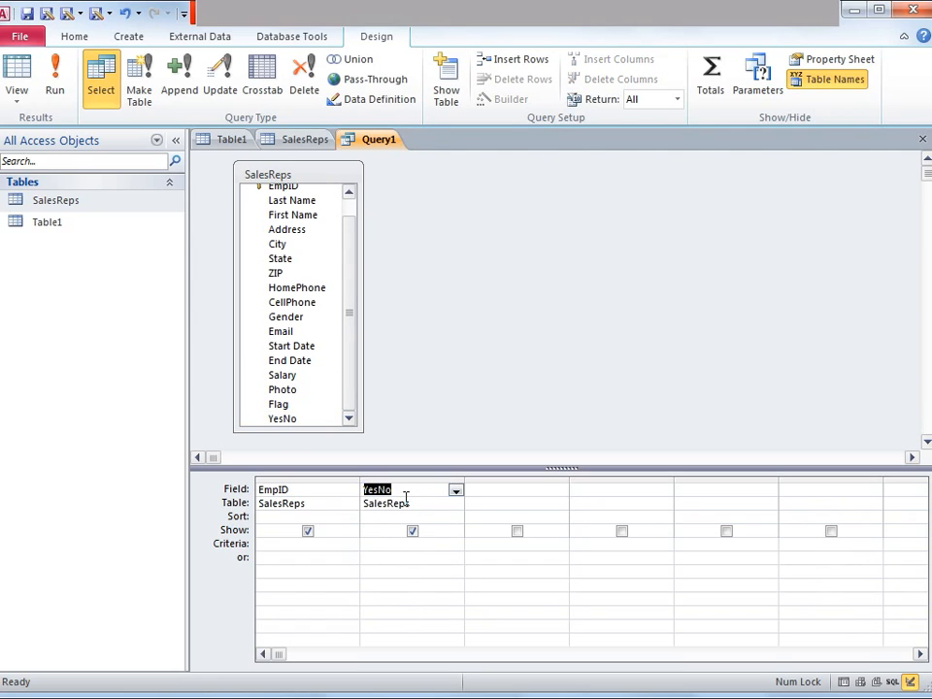
Set the YesNo field's criterion to Yes and run the query
left_click(386, 549)
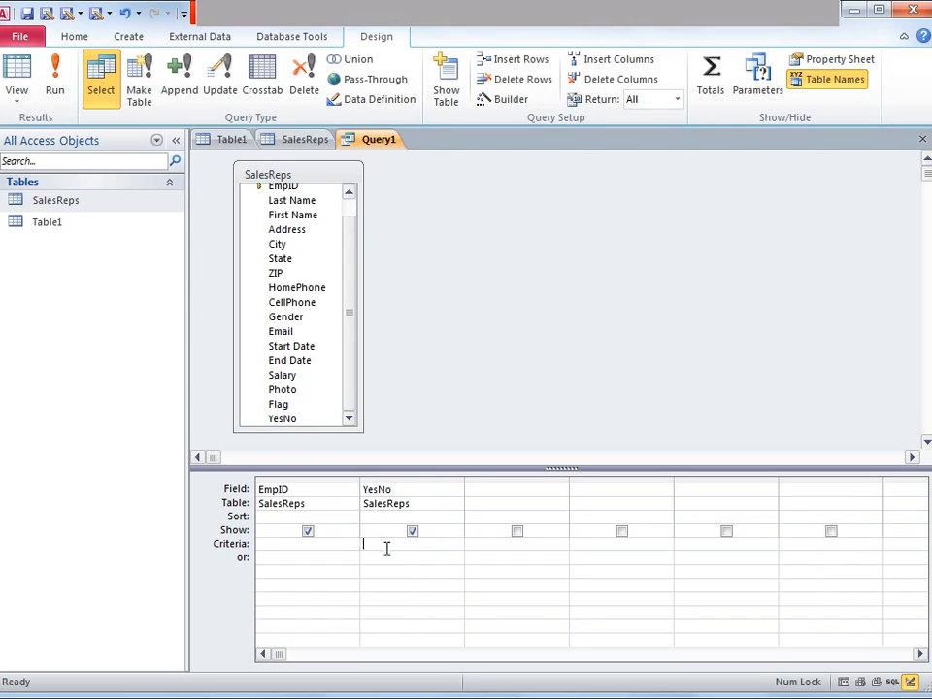
type("Yes")
left_click(32, 64)
left_click(30, 62)
left_click(361, 545)
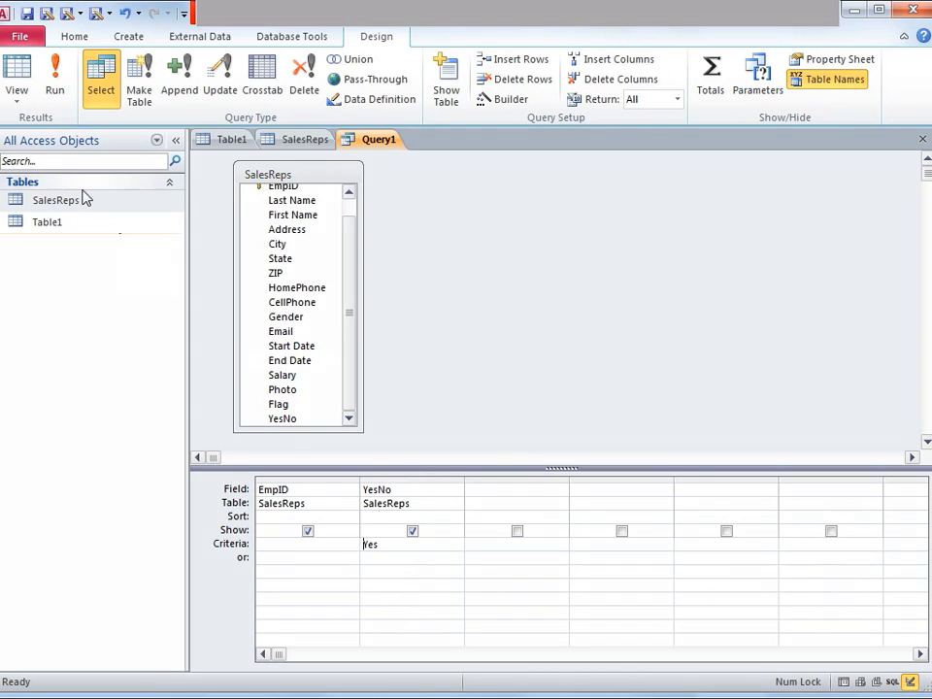
left_click(55, 78)
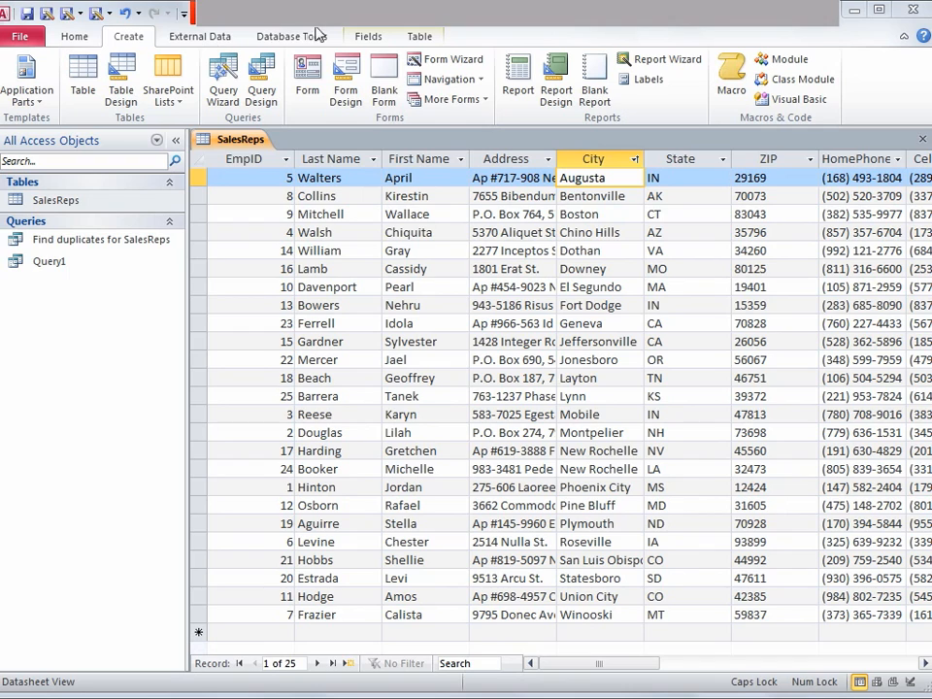
Create another design-view query on SalesReps containing First Name followed by Last Name
left_click(279, 232)
left_click(260, 91)
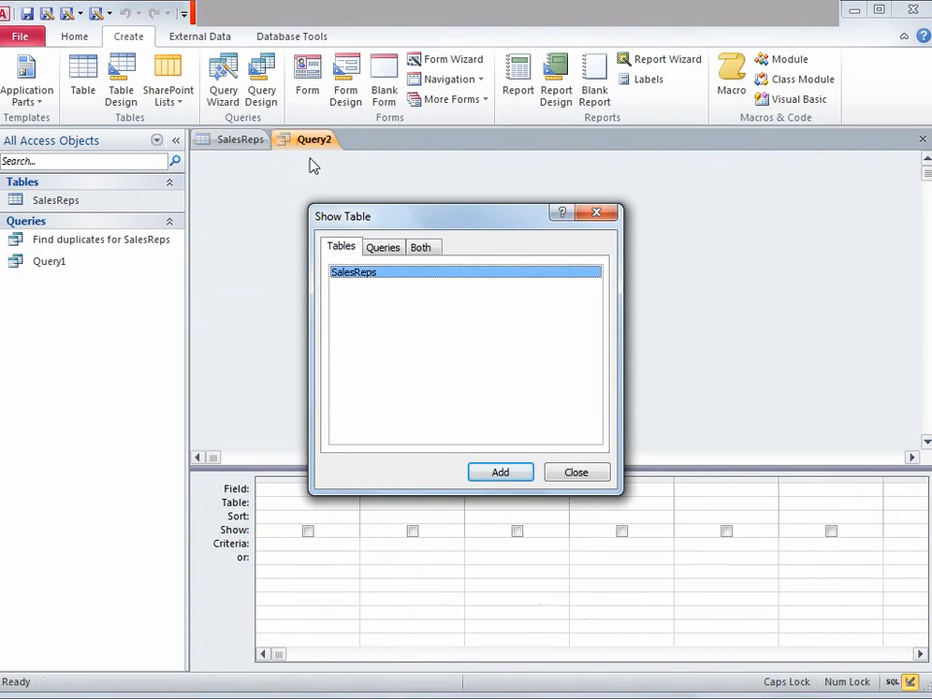
left_click(501, 473)
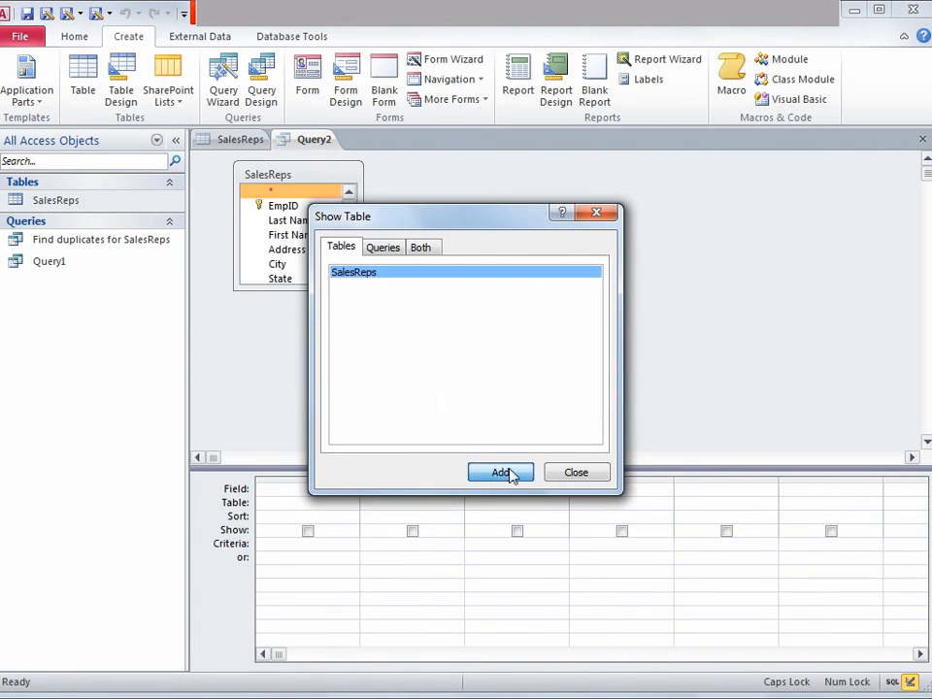
left_click(582, 476)
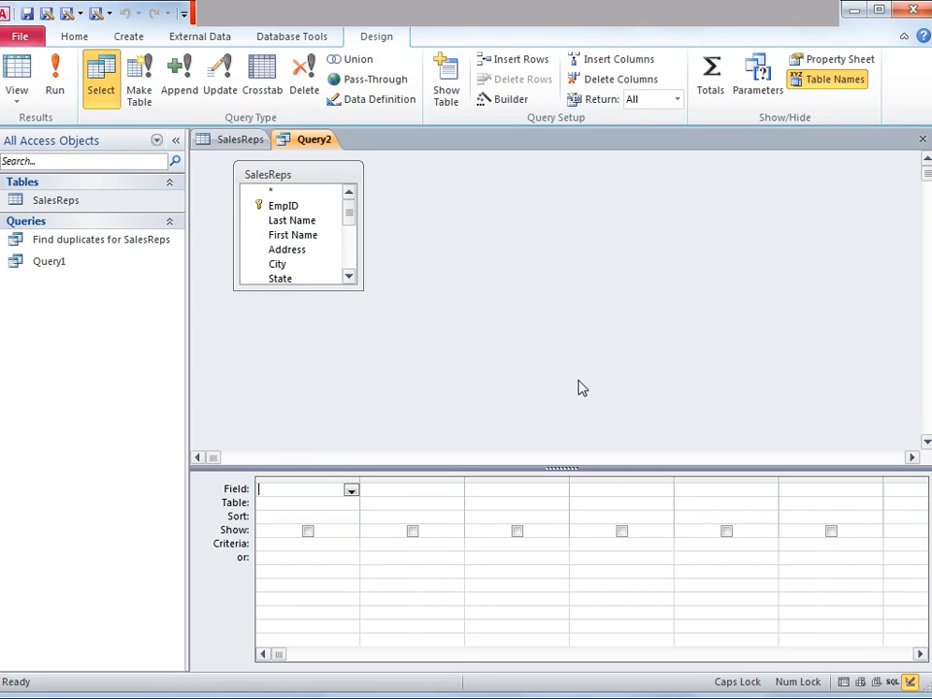
left_click_drag(298, 289, 299, 412)
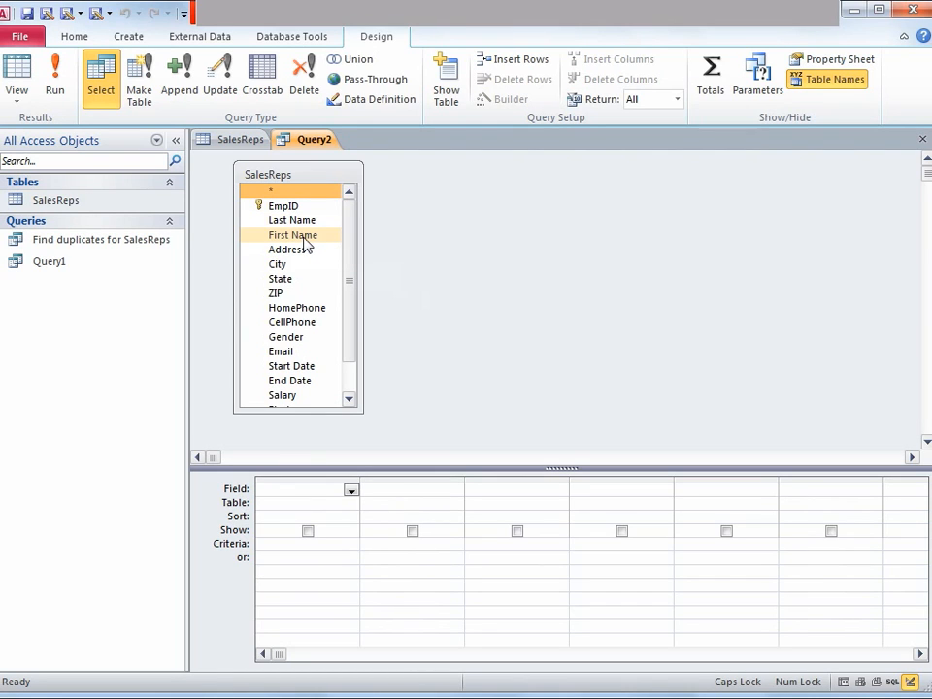
double_click(293, 235)
double_click(309, 220)
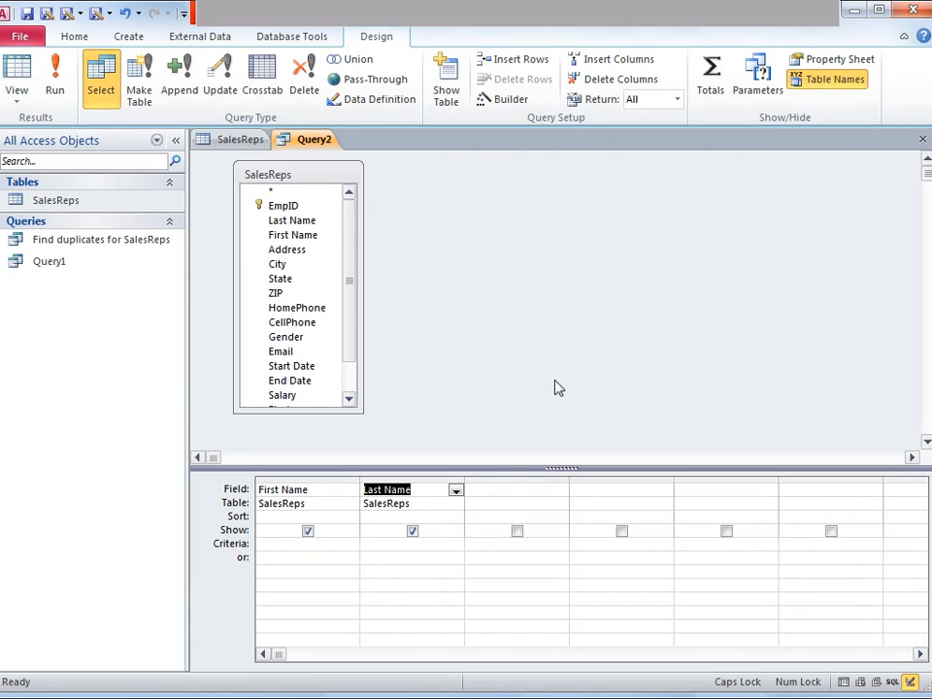
Open the Expression Builder for the empty field cell after Last Name in the query grid
left_click(515, 488)
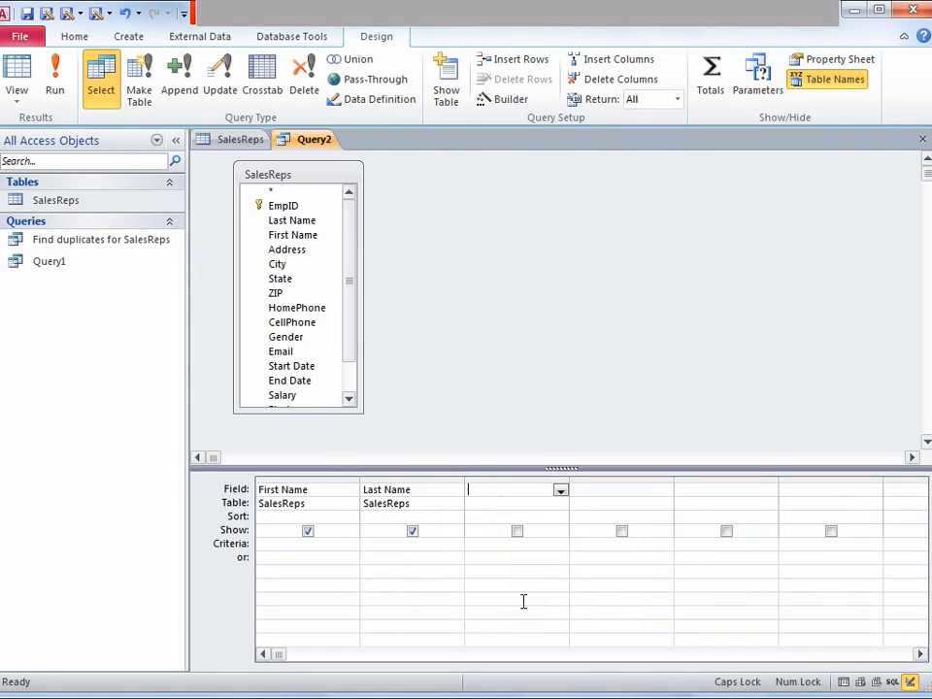
right_click(487, 491)
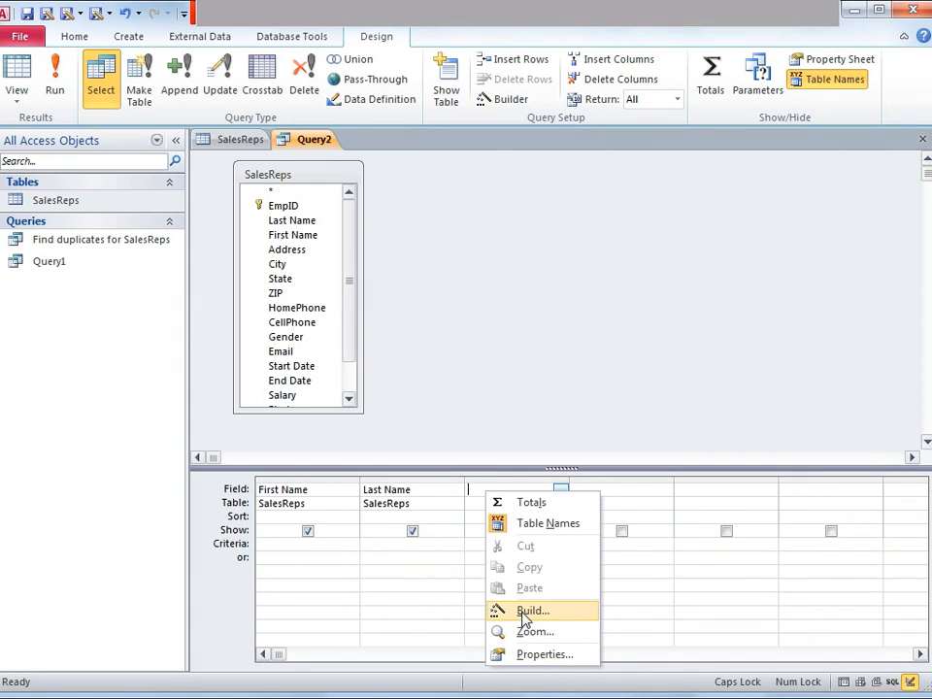
left_click(639, 249)
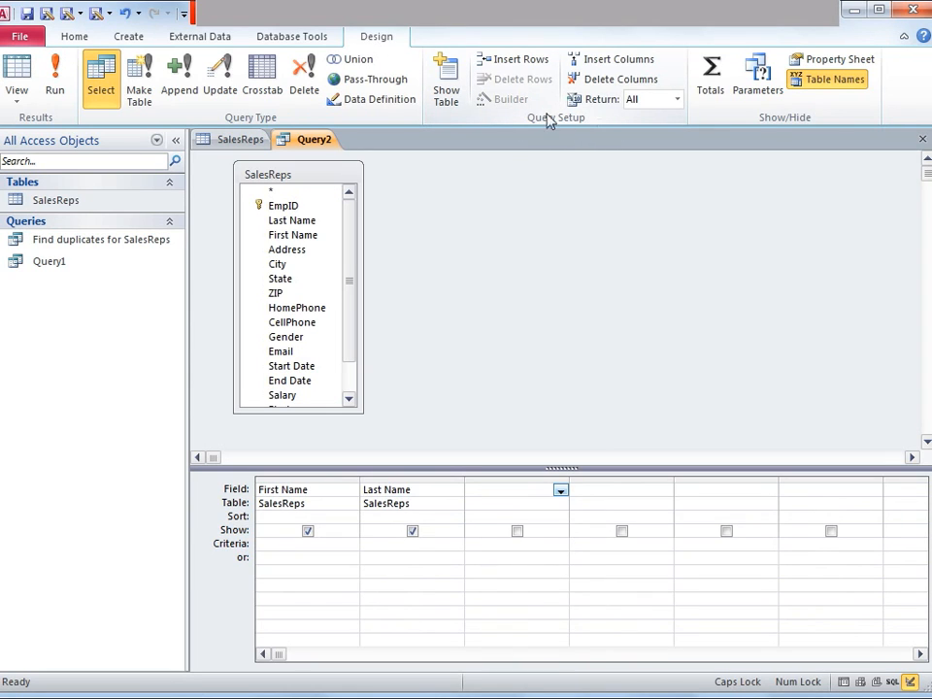
left_click(510, 488)
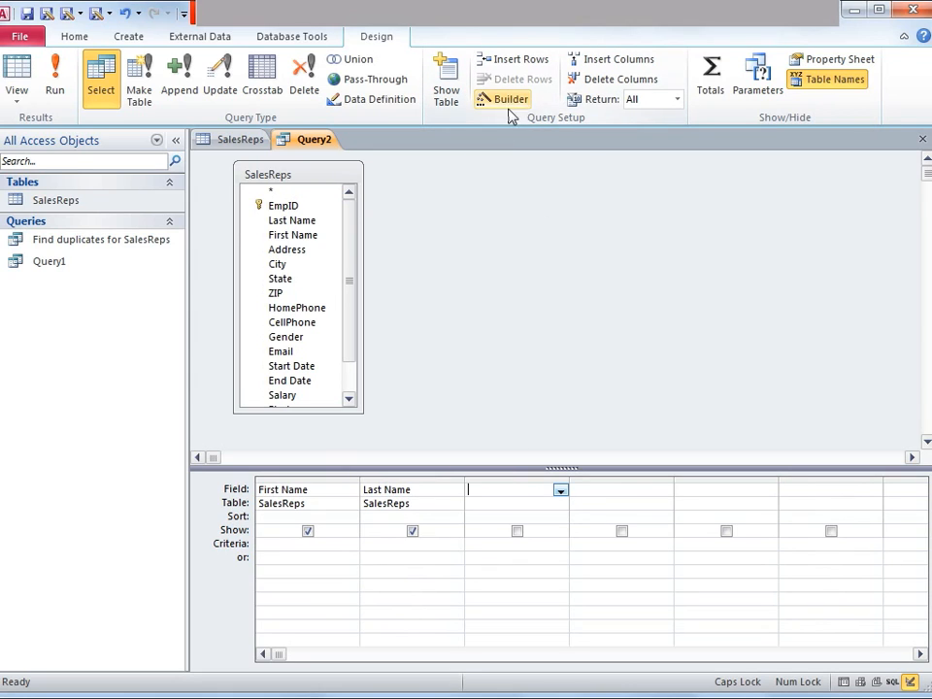
right_click(510, 492)
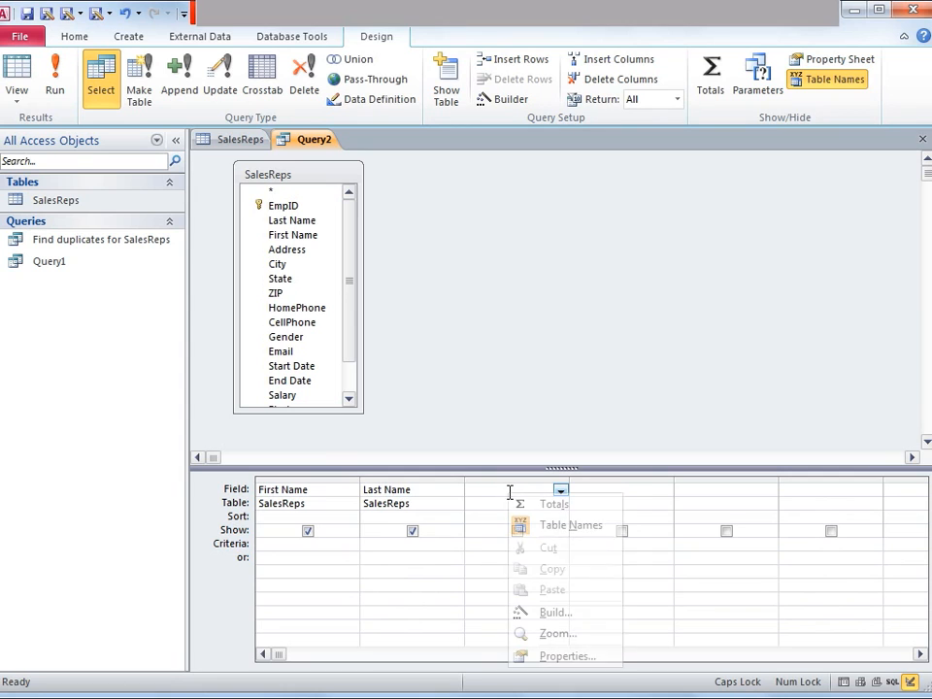
left_click(556, 612)
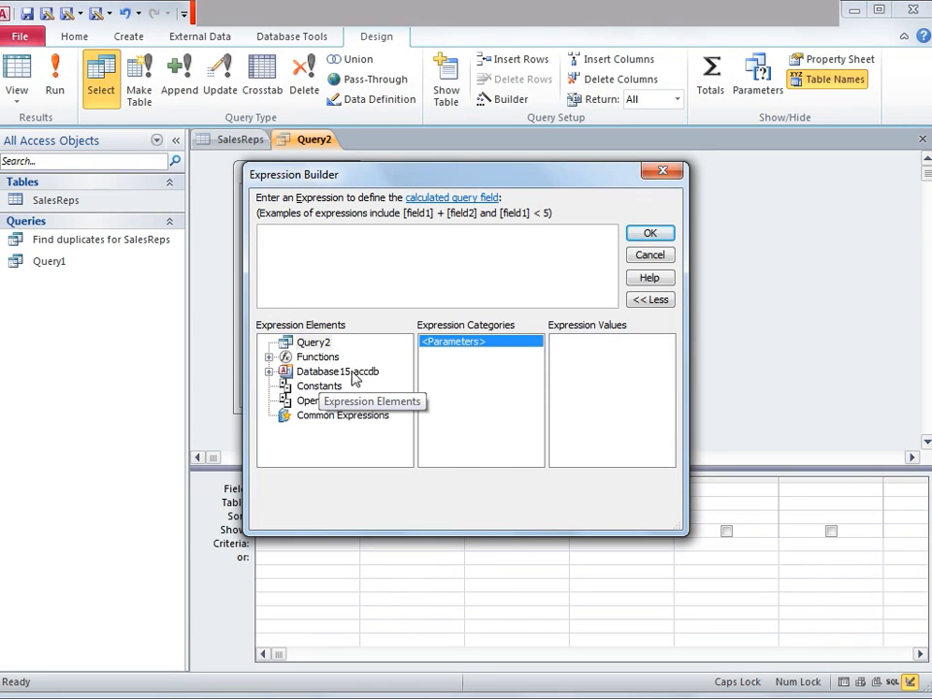
Build the expression [SalesReps]![First Name] &" "& [SalesReps]![Last Name] from the SalesReps table's fields
left_click(269, 371)
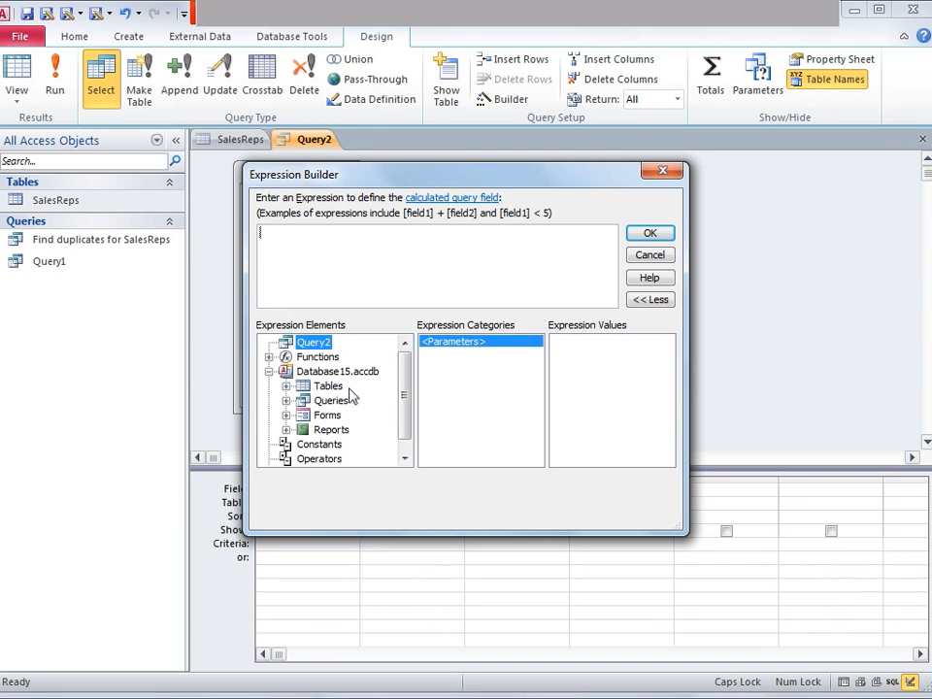
left_click(285, 387)
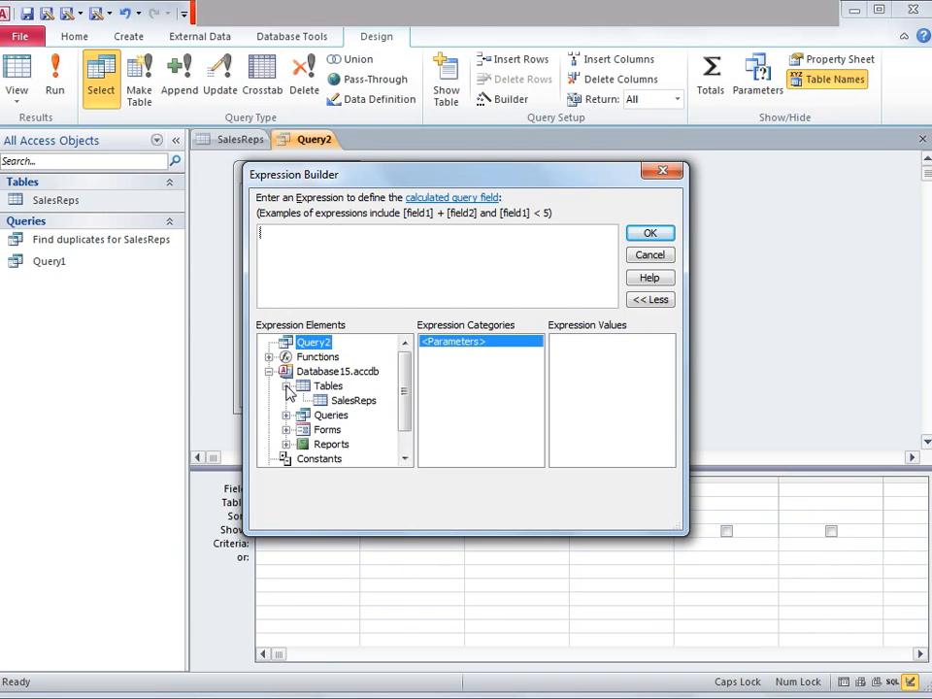
left_click(353, 401)
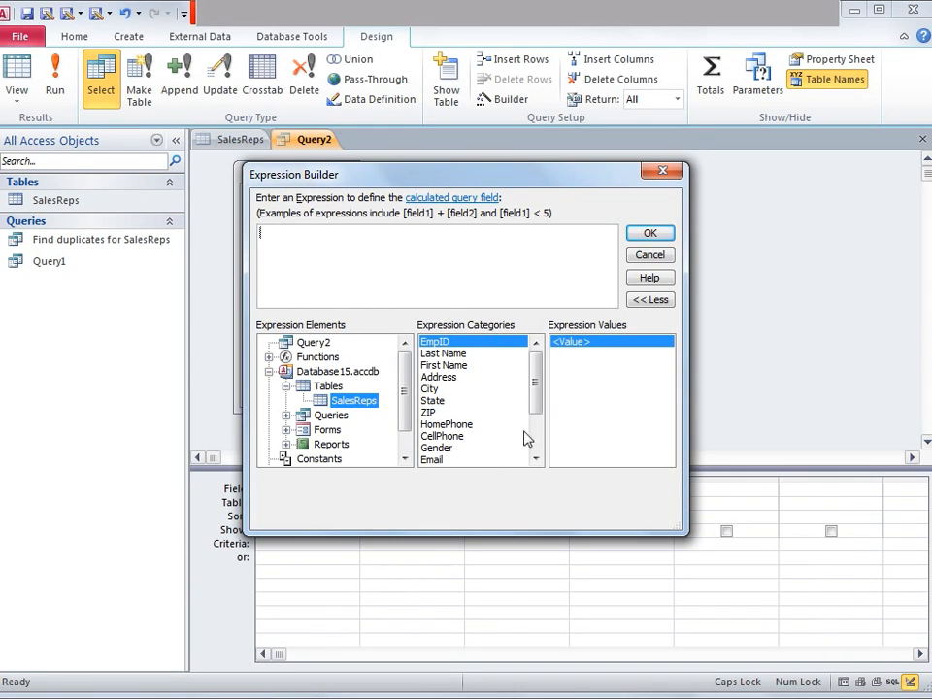
left_click(465, 366)
double_click(465, 366)
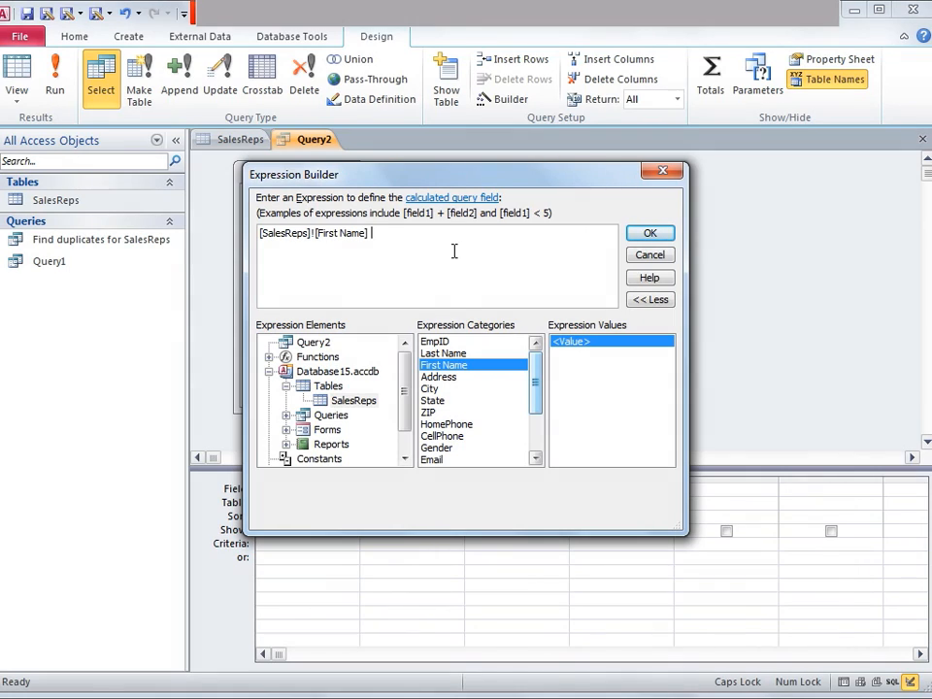
type("&")
double_click(447, 353)
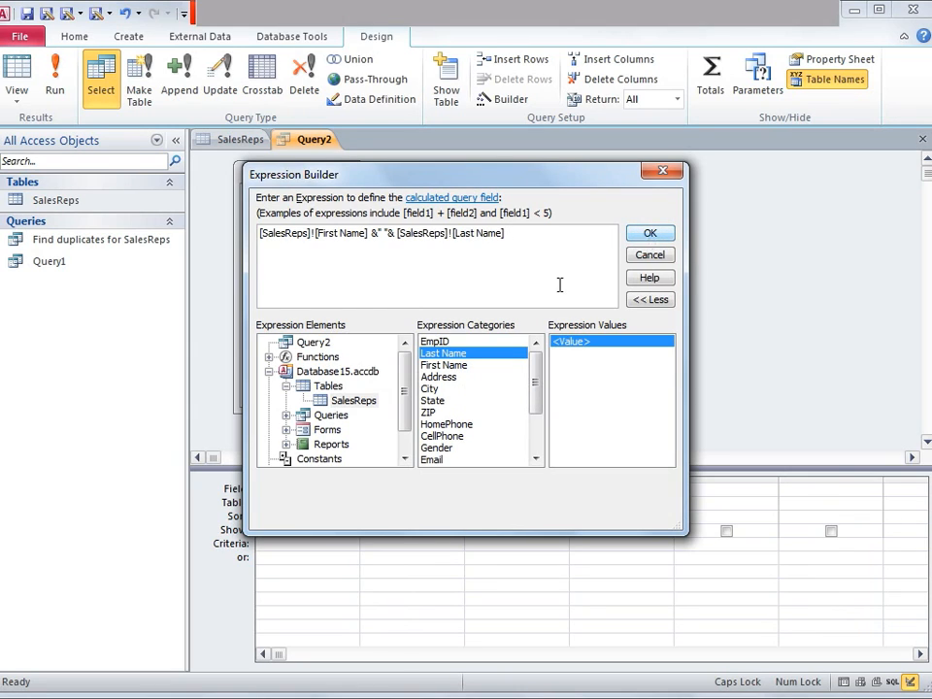
Examine the built-in function categories in the Expression Builder, including Domain Aggregate, Financial and Math
left_click(315, 358)
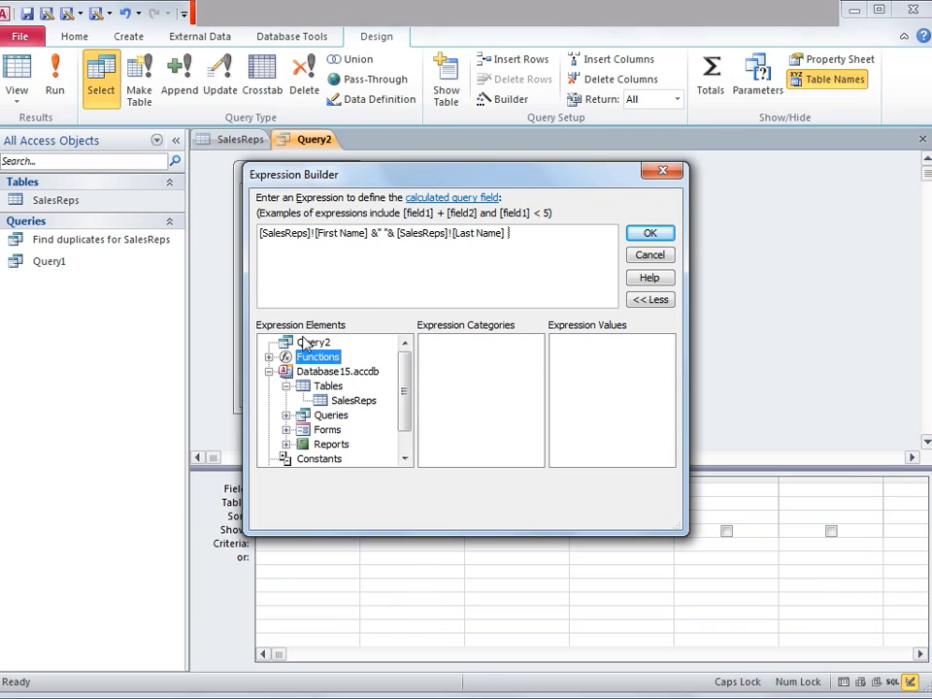
left_click(269, 357)
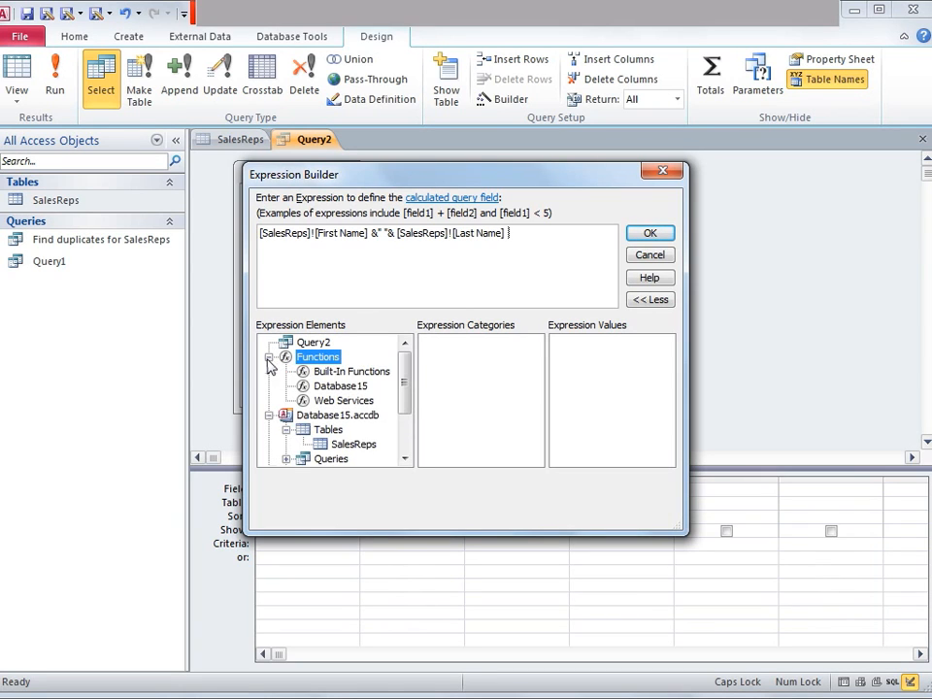
left_click(355, 372)
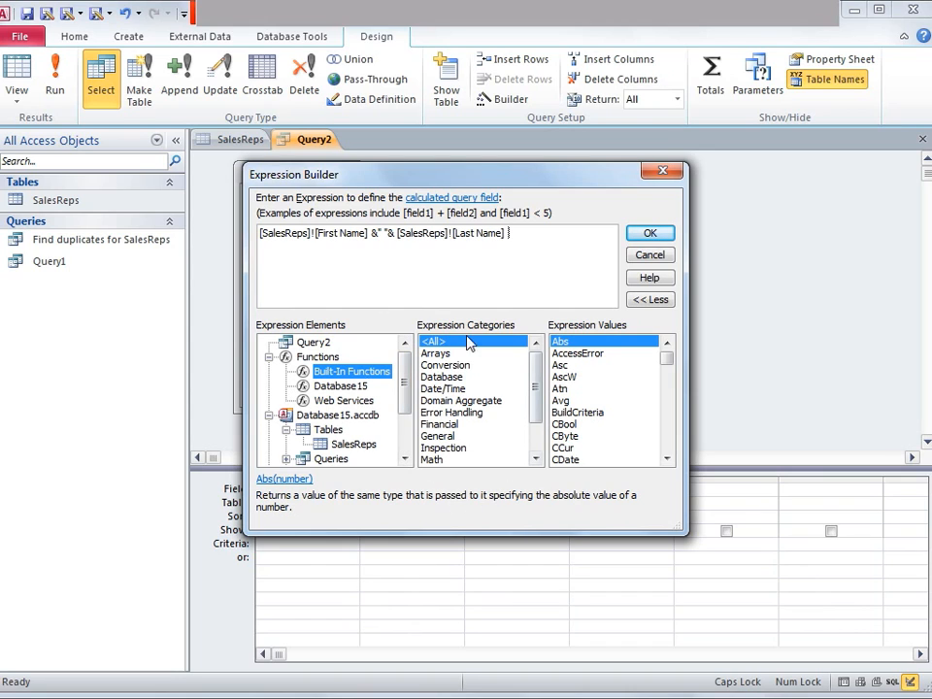
left_click_drag(534, 425, 541, 388)
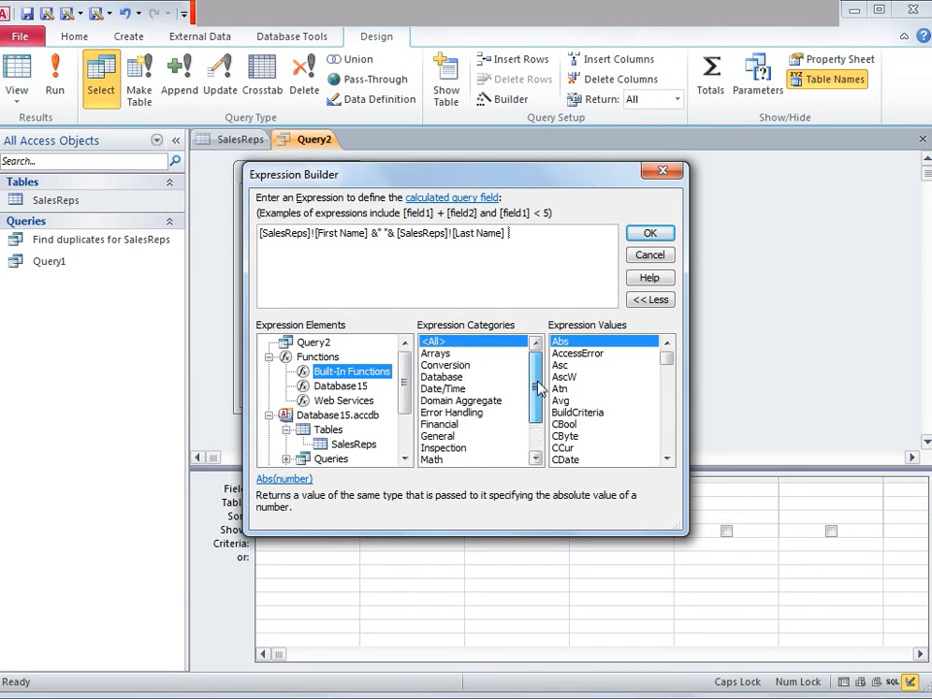
left_click(475, 403)
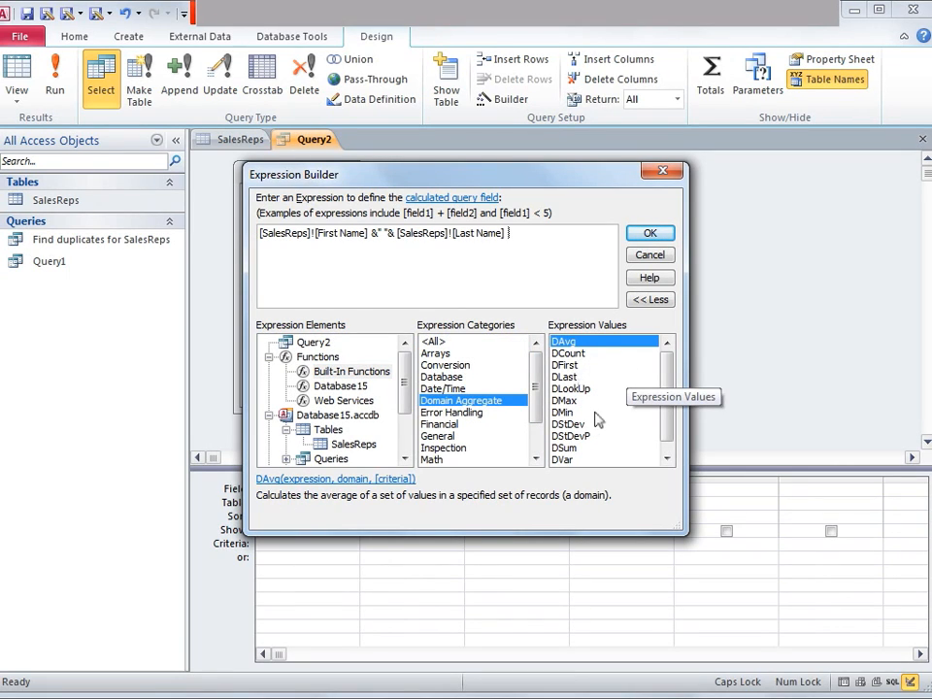
left_click(463, 427)
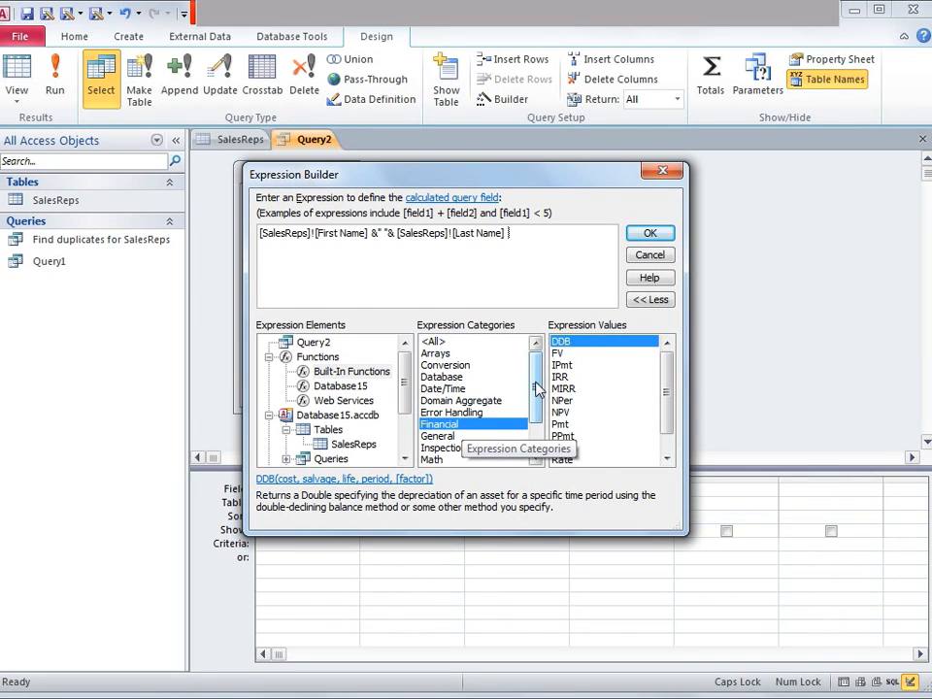
left_click_drag(538, 388, 539, 403)
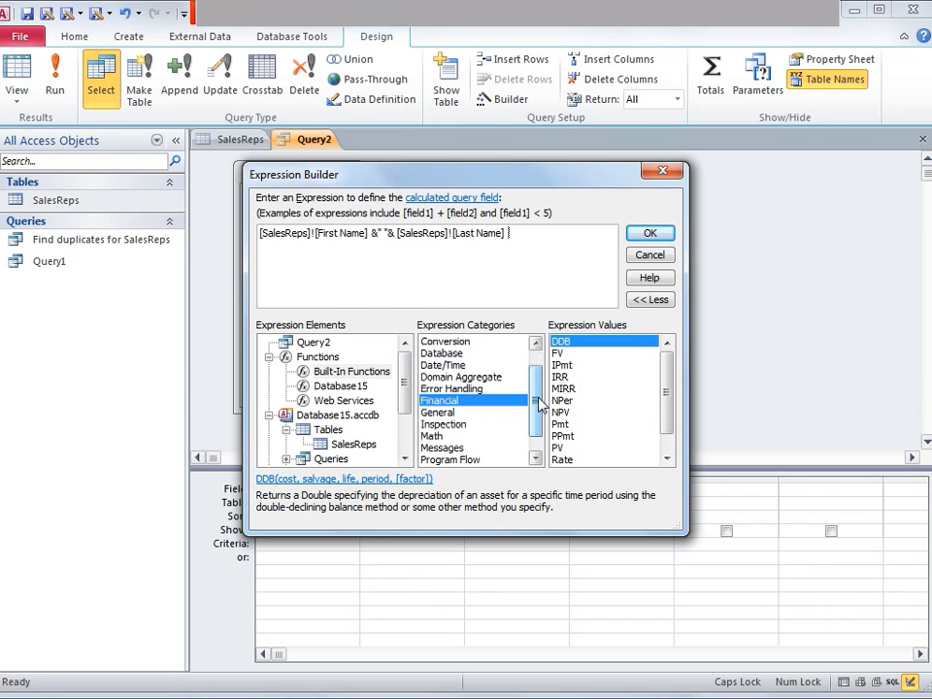
left_click(447, 435)
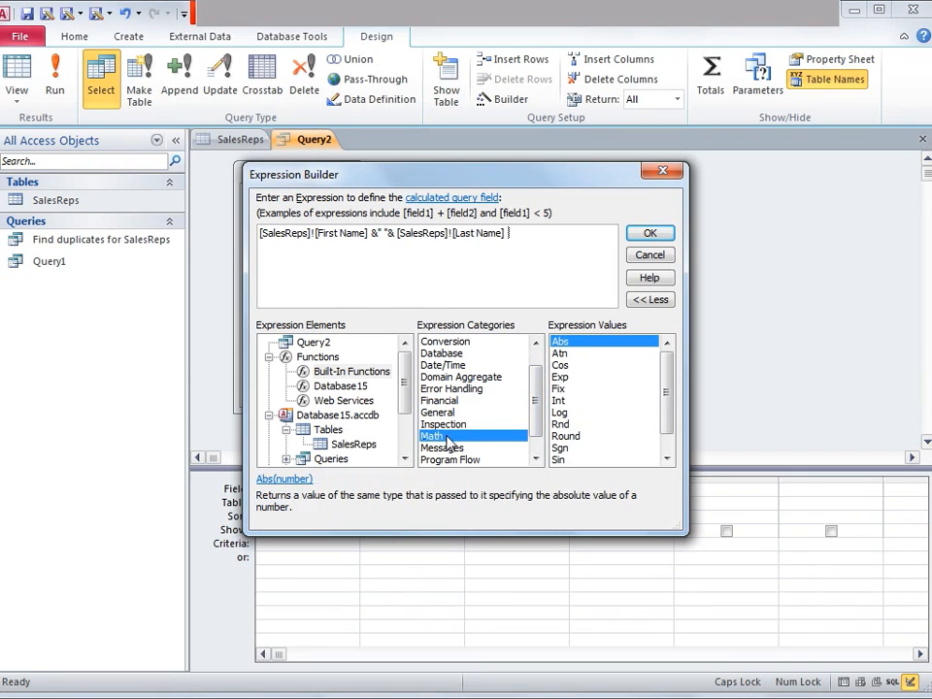
left_click(539, 449)
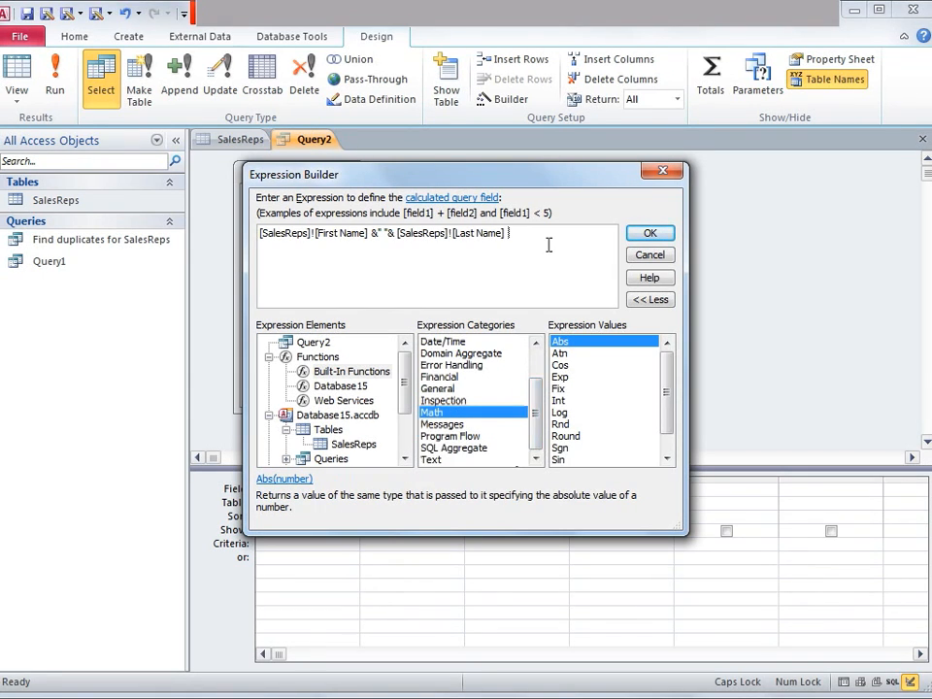
Accept the name-joining expression, show the query's results and widen the calculated column to fit the full names
left_click(650, 236)
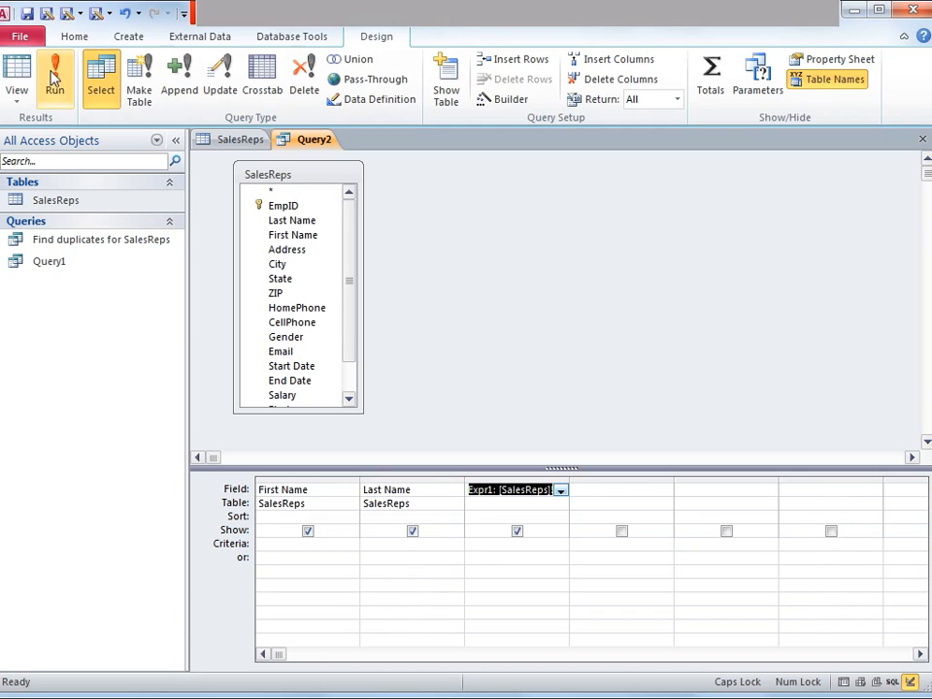
left_click(15, 73)
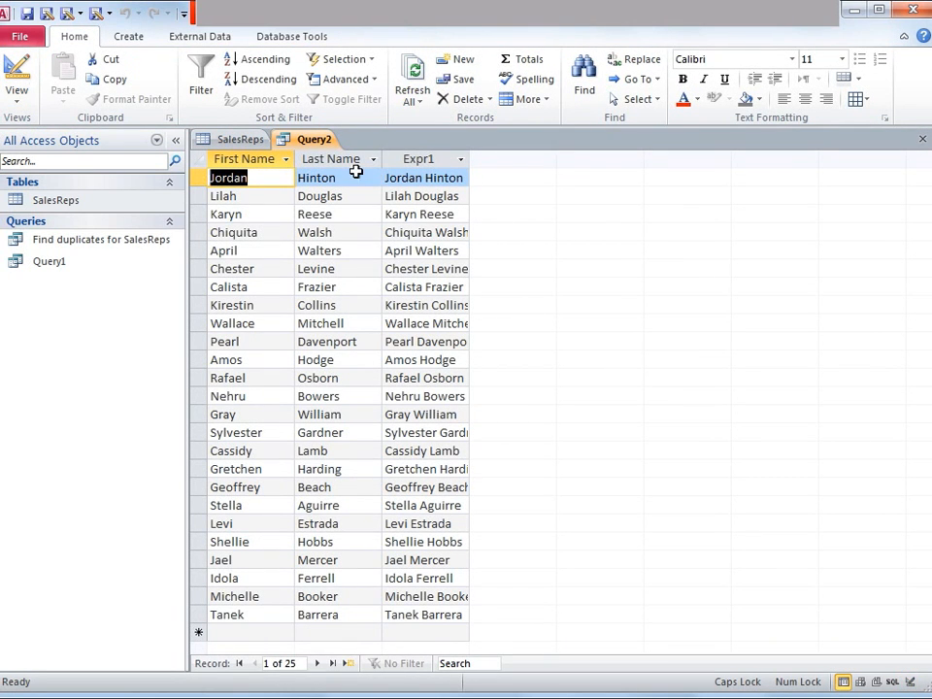
left_click_drag(469, 158, 526, 157)
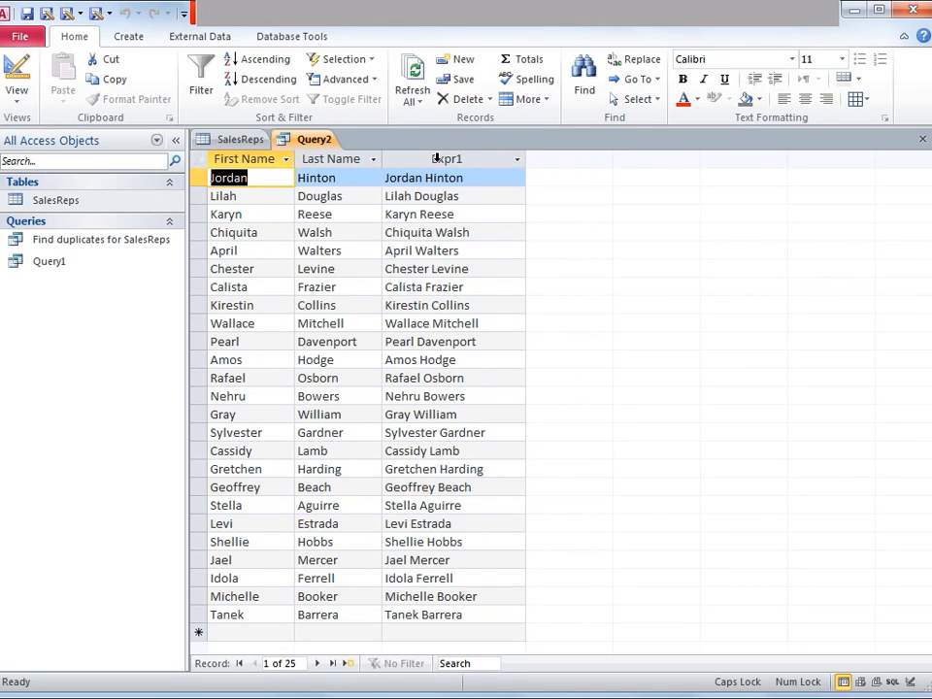
Rename the calculated field Testing1 in the query design, widening its grid column, and run the query
left_click(23, 70)
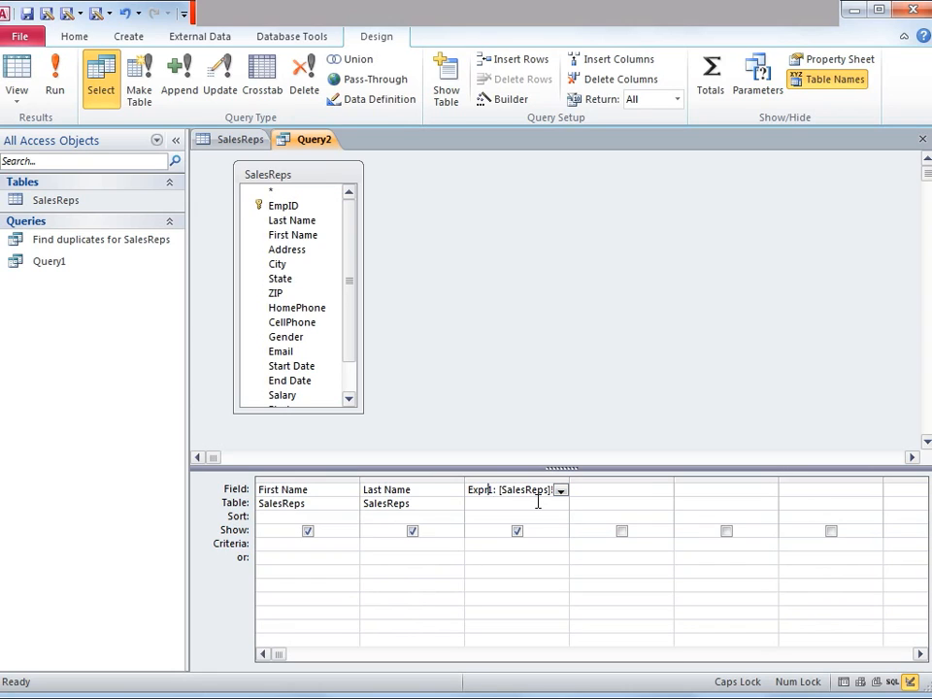
left_click_drag(568, 481, 753, 462)
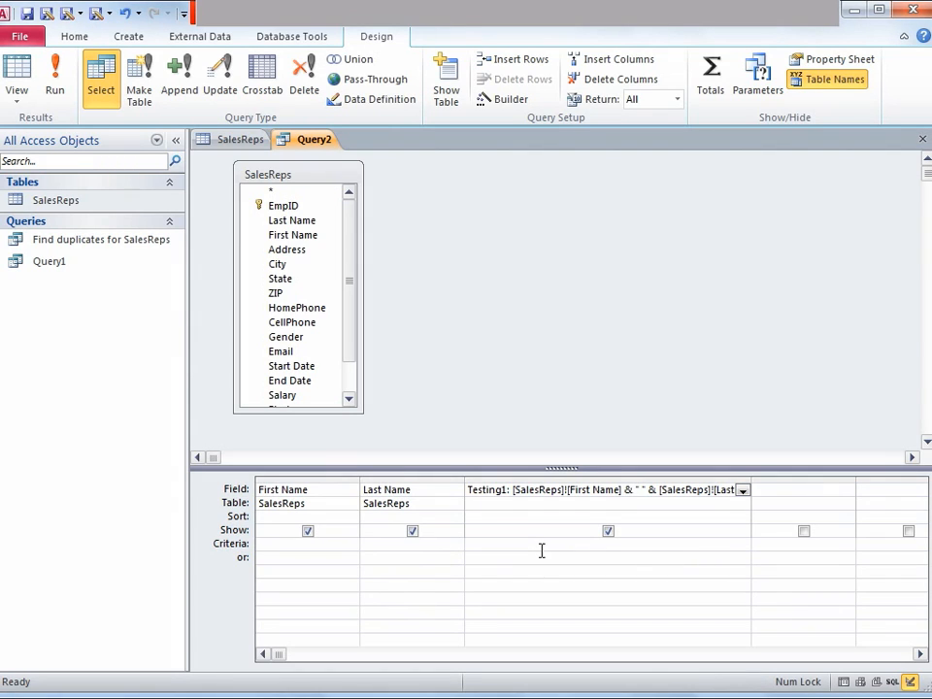
key("Return")
left_click(55, 97)
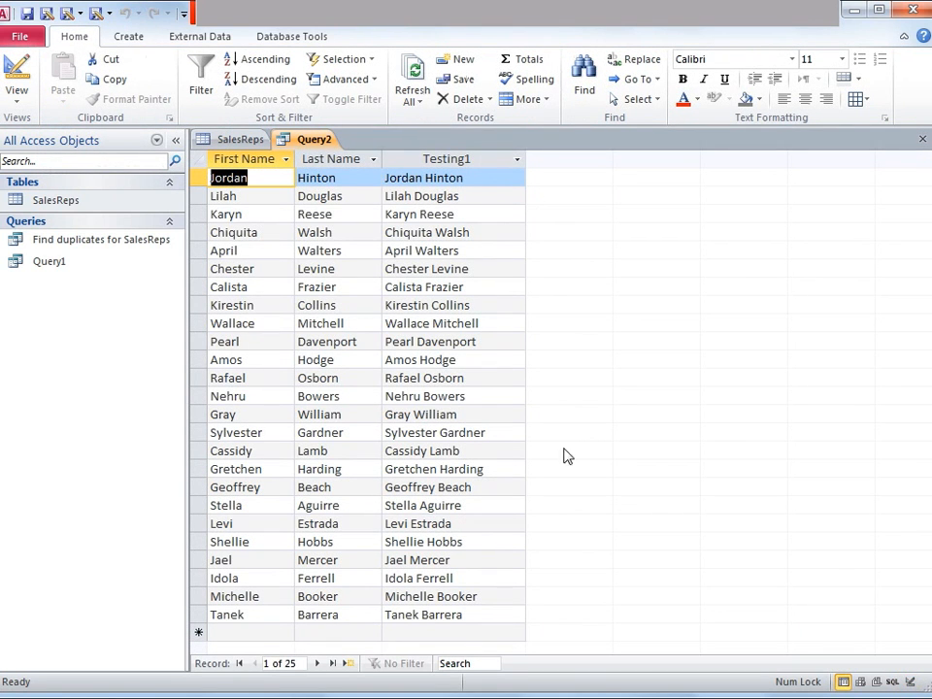